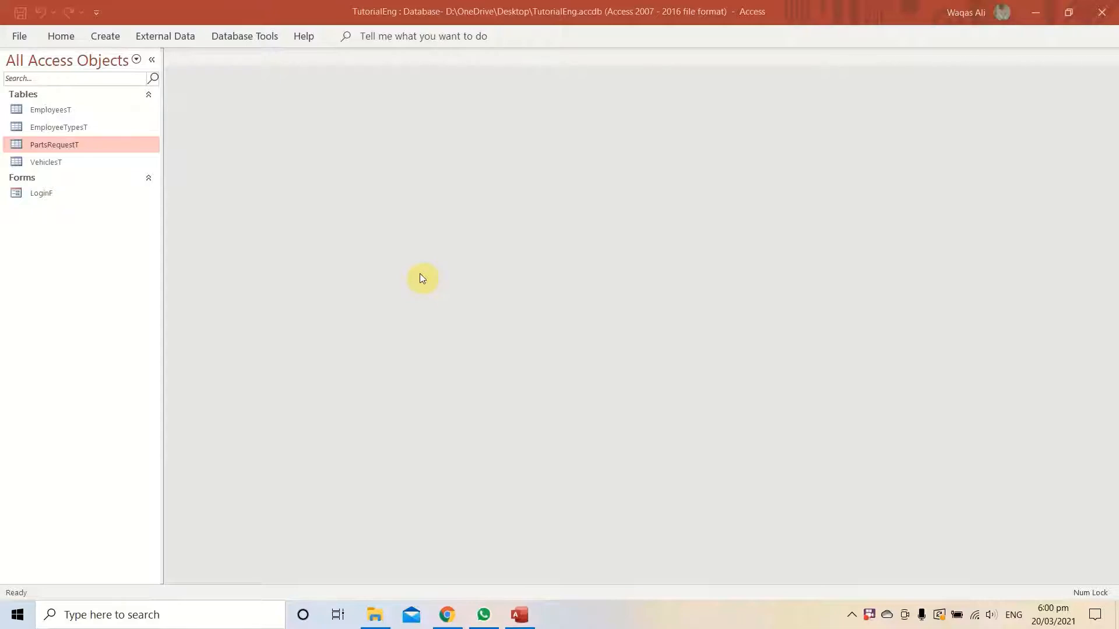
# Open the LoginF form to view the login screen and close it again
pyautogui.click(115, 198)
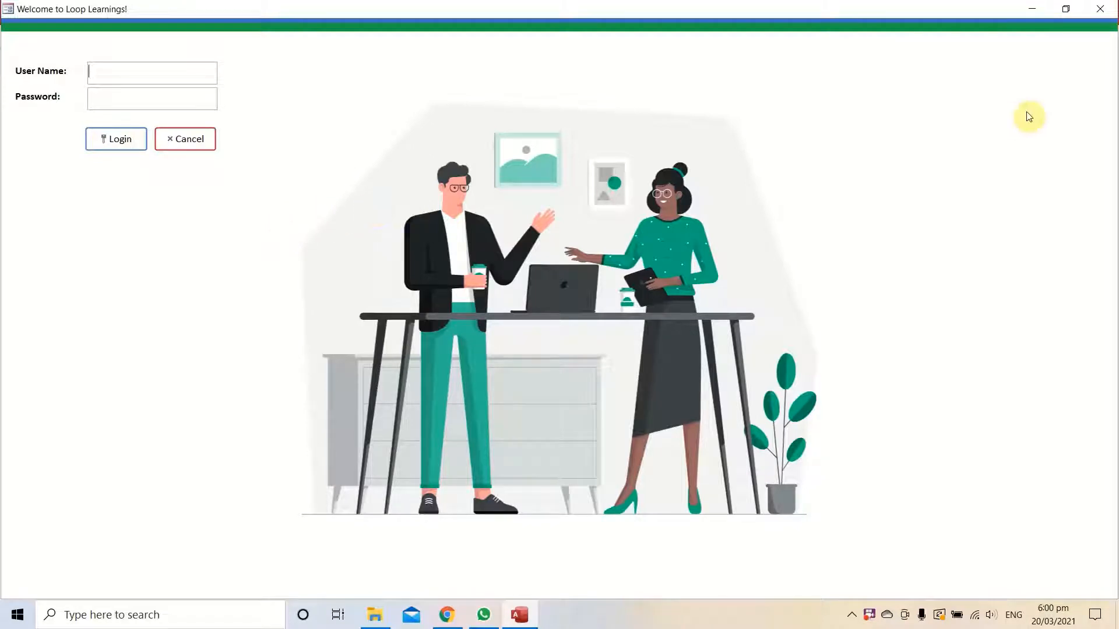
pyautogui.click(1100, 9)
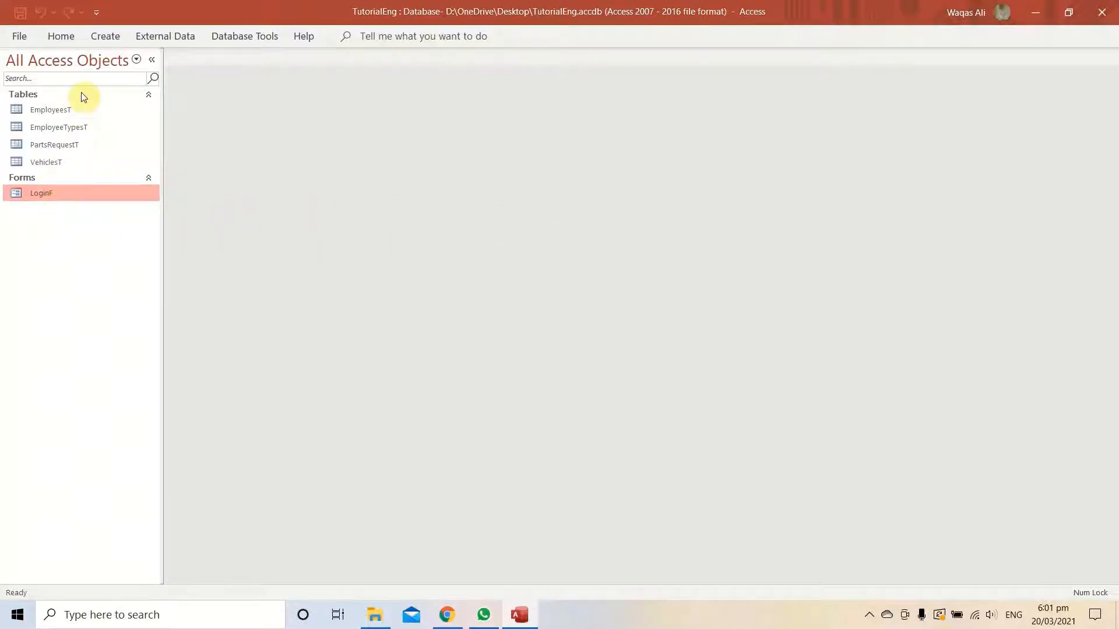
# Create a new blank form in Design View and enlarge its detail area to about 28.5 cm wide and 16.5 cm high
pyautogui.click(110, 37)
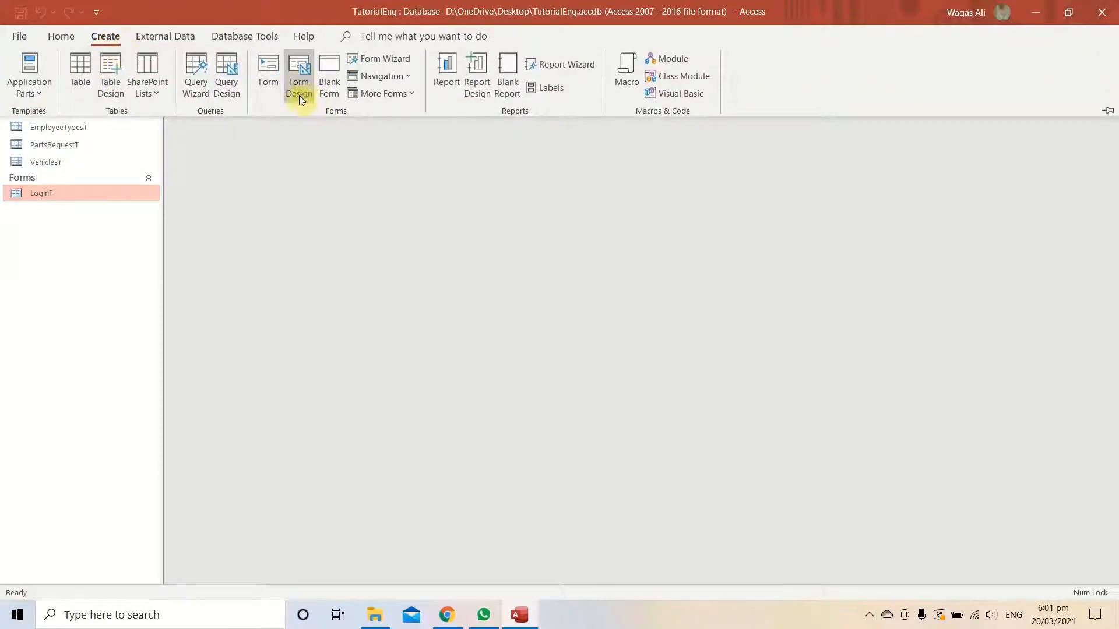
pyautogui.click(299, 77)
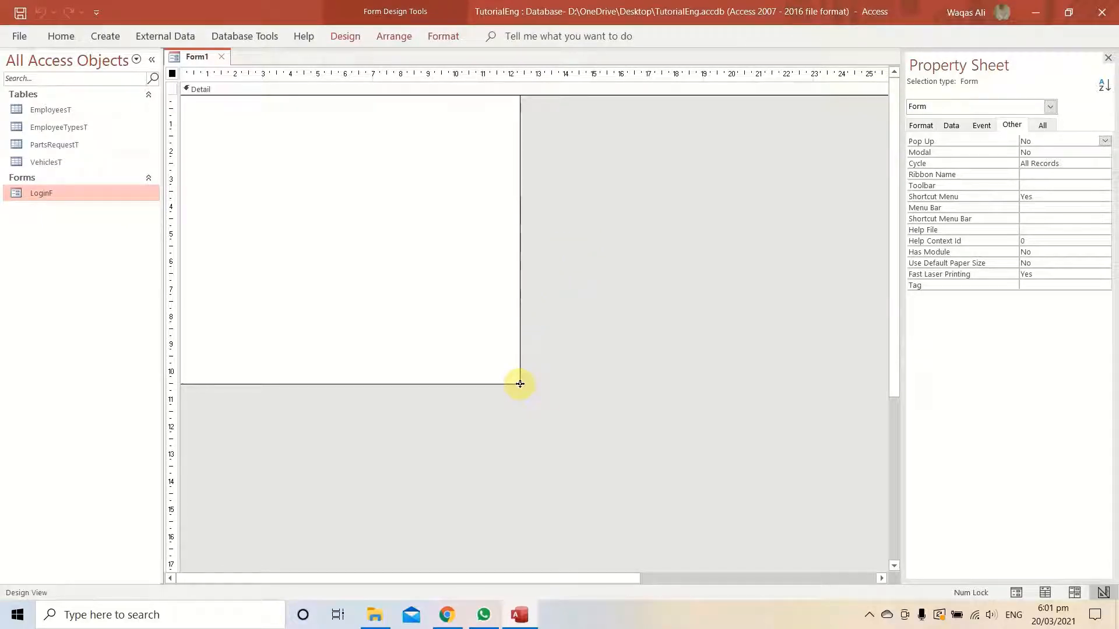
pyautogui.moveTo(520, 384); pyautogui.dragTo(879, 550)
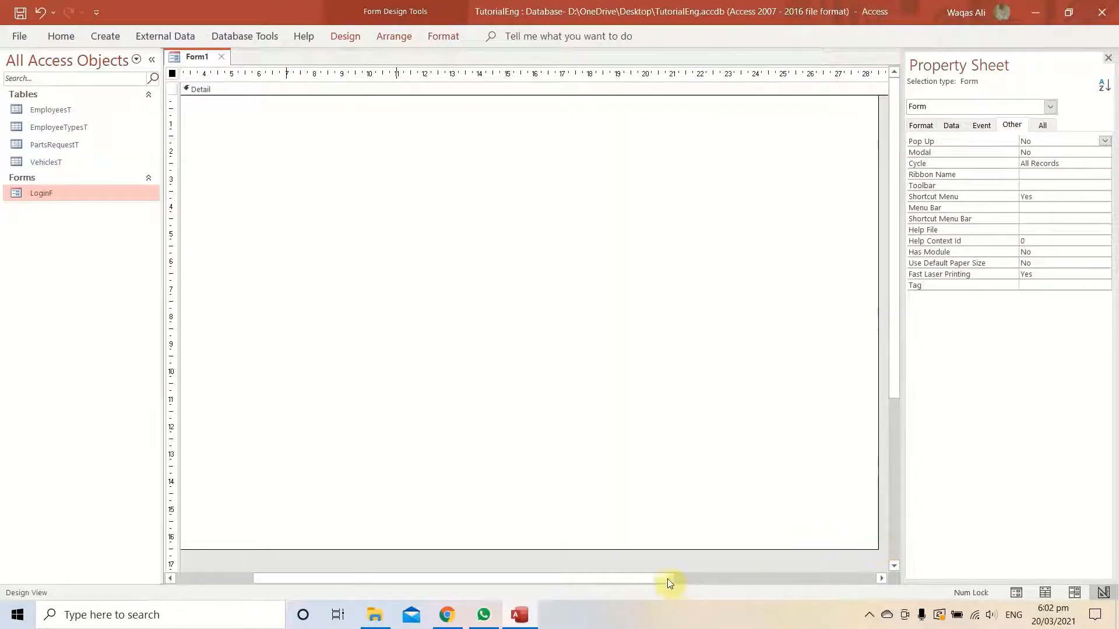
pyautogui.moveTo(676, 579); pyautogui.dragTo(523, 578)
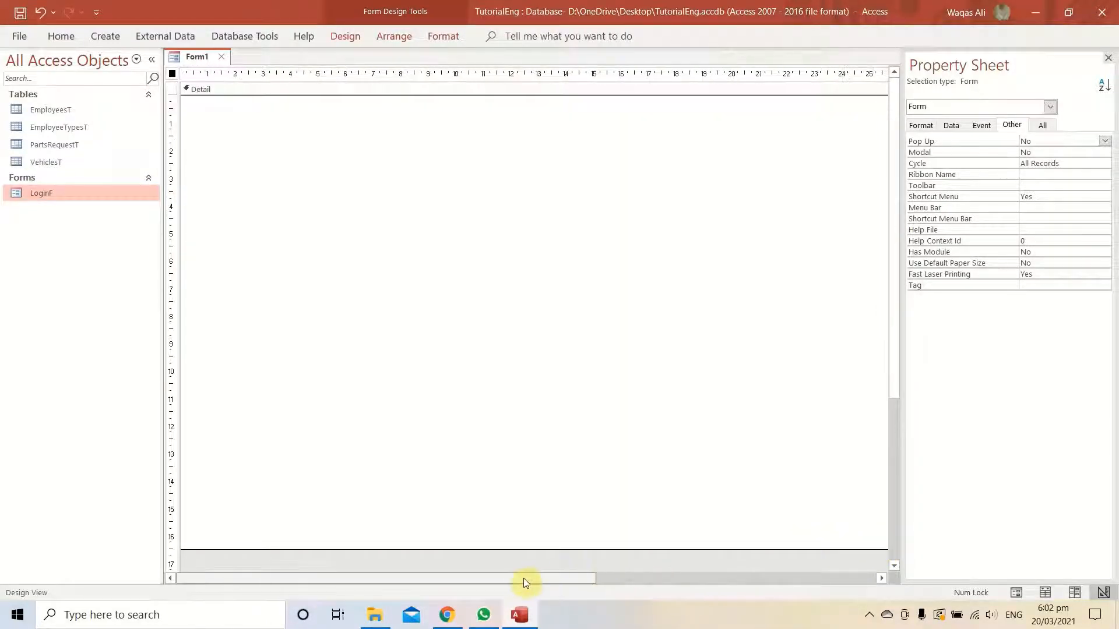
# Preview the new form in Form View, examine its record selector bar, and return to Design View
pyautogui.rightClick(190, 58)
pyautogui.click(221, 131)
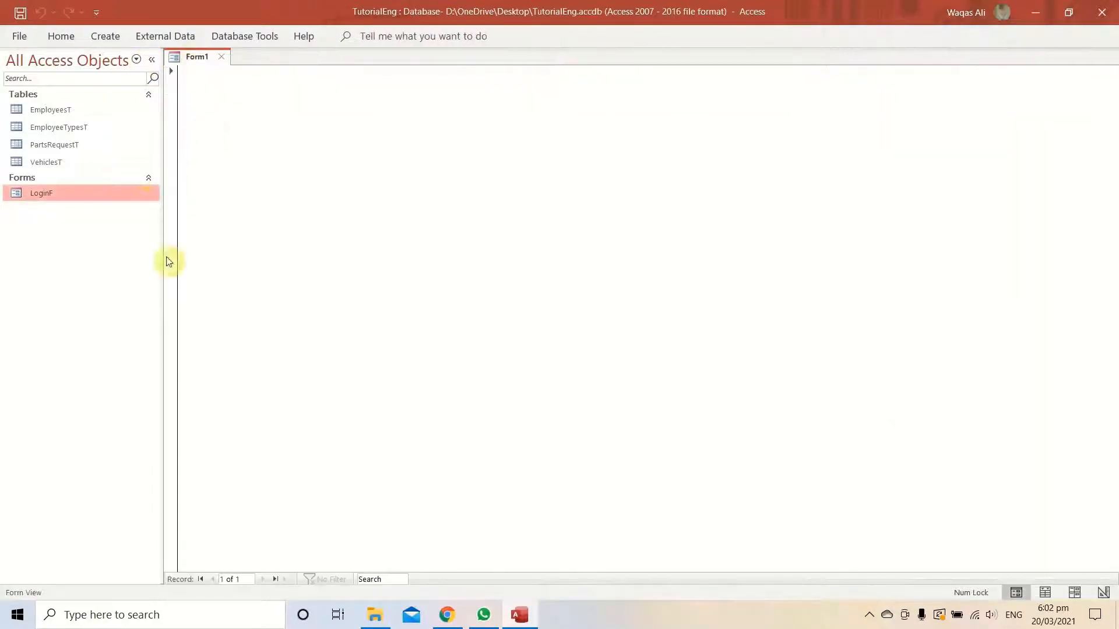
pyautogui.click(174, 85)
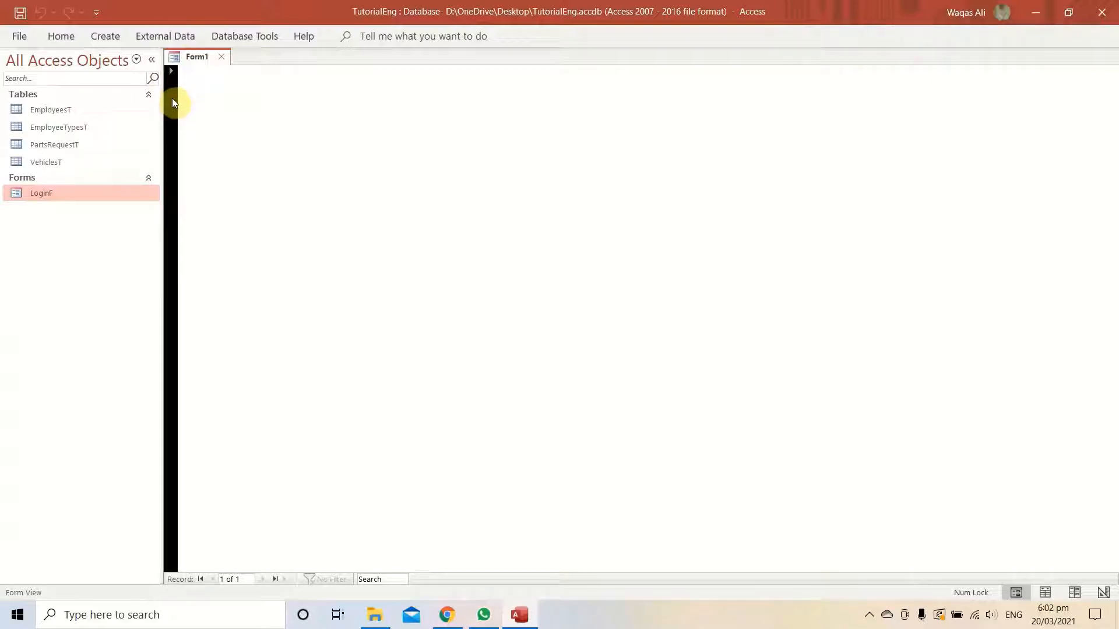
pyautogui.rightClick(424, 209)
pyautogui.click(446, 260)
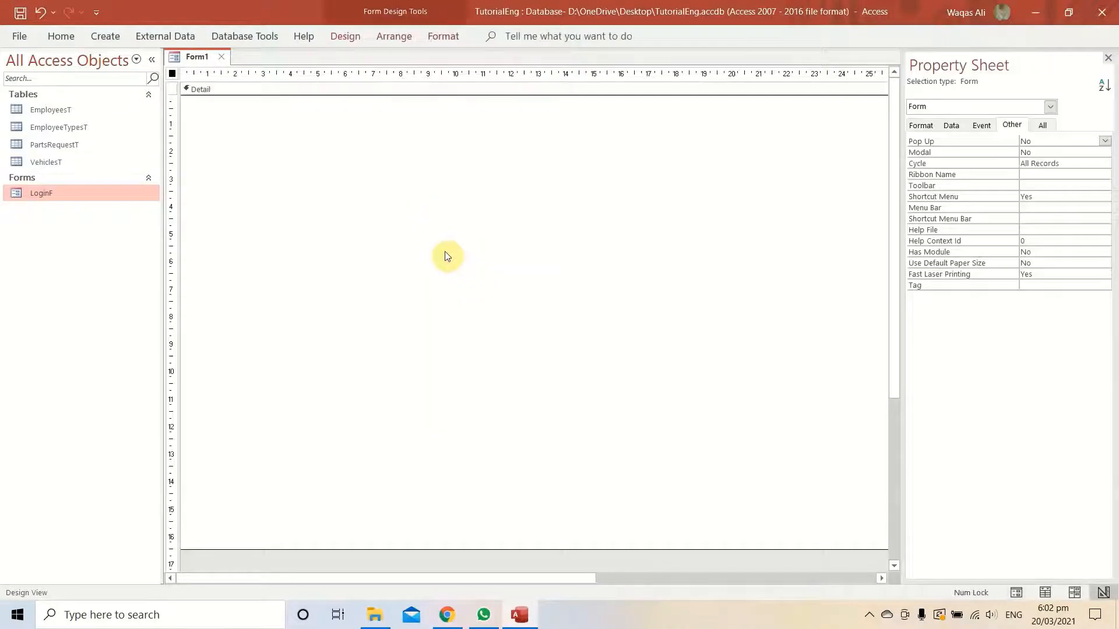
# Display the form's format properties, then close the Property Sheet and reopen it
pyautogui.click(920, 126)
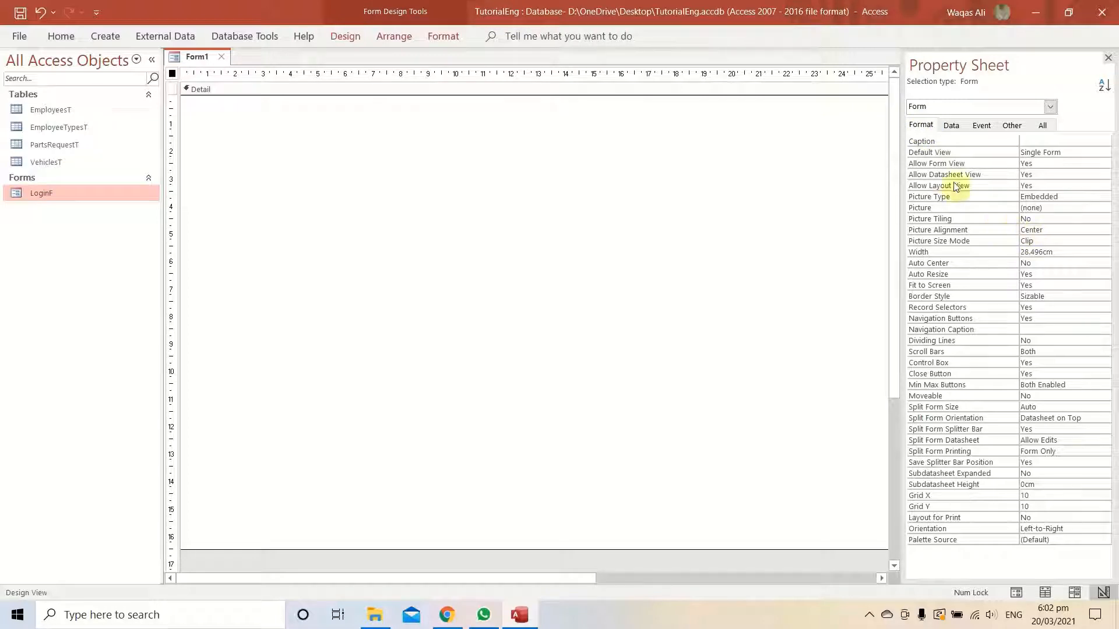
pyautogui.click(1107, 58)
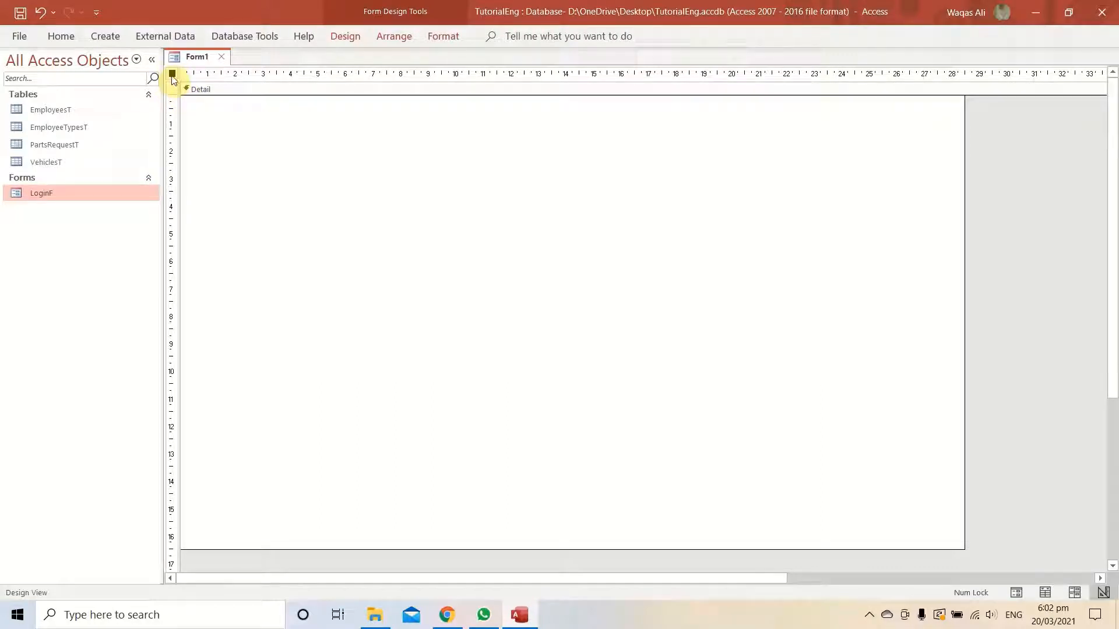
pyautogui.click(349, 37)
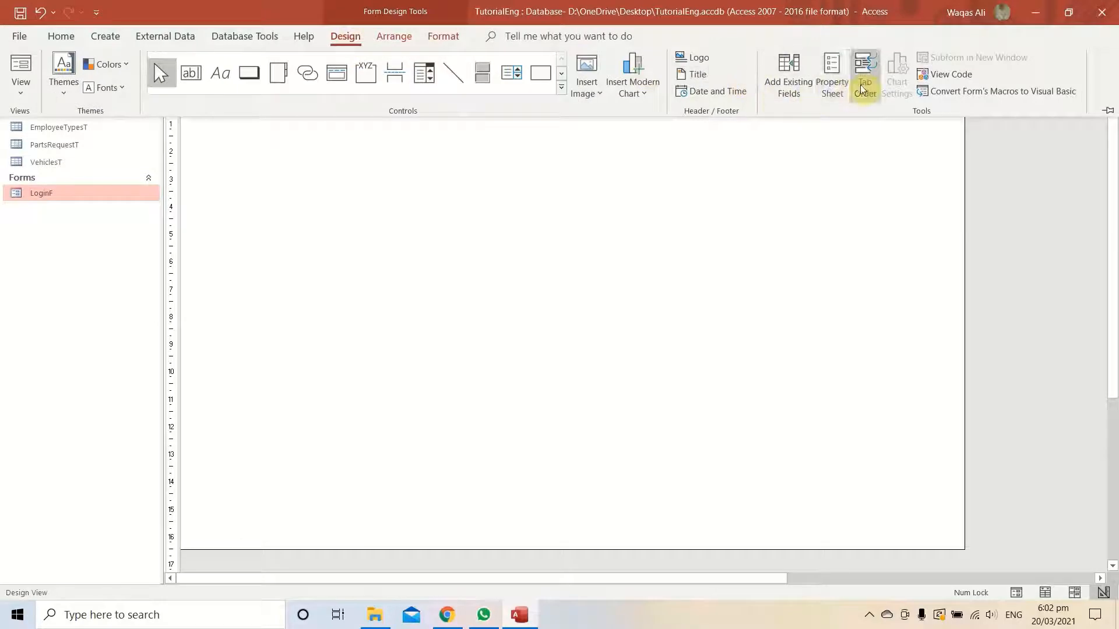
pyautogui.click(820, 82)
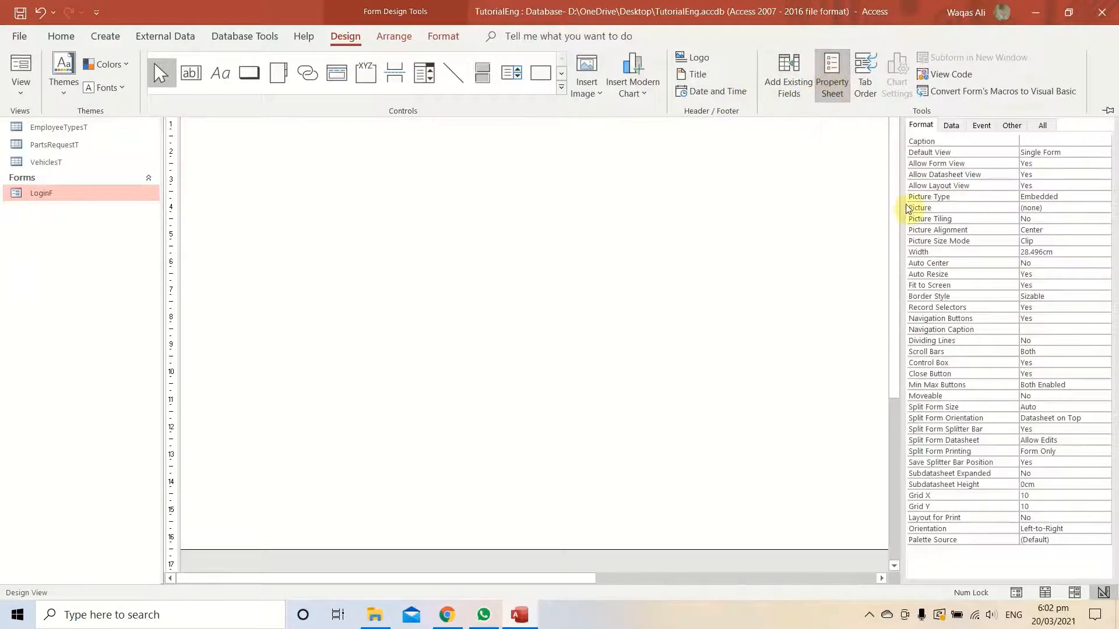
pyautogui.click(783, 222)
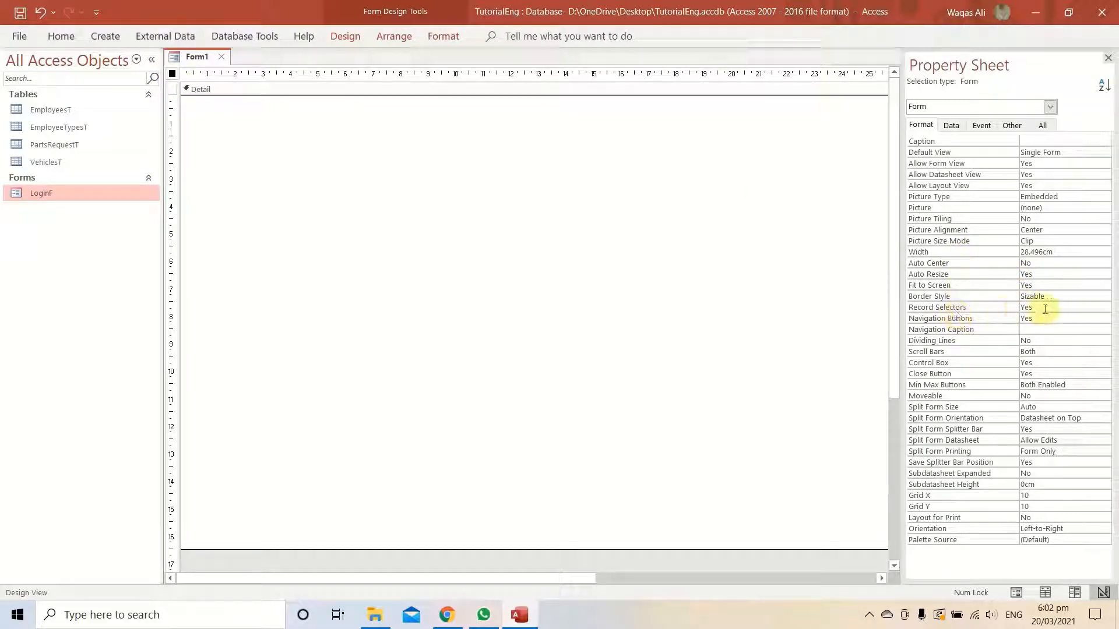
# Set both Record Selectors and Navigation Buttons to No for the form
pyautogui.click(1096, 307)
pyautogui.click(1105, 307)
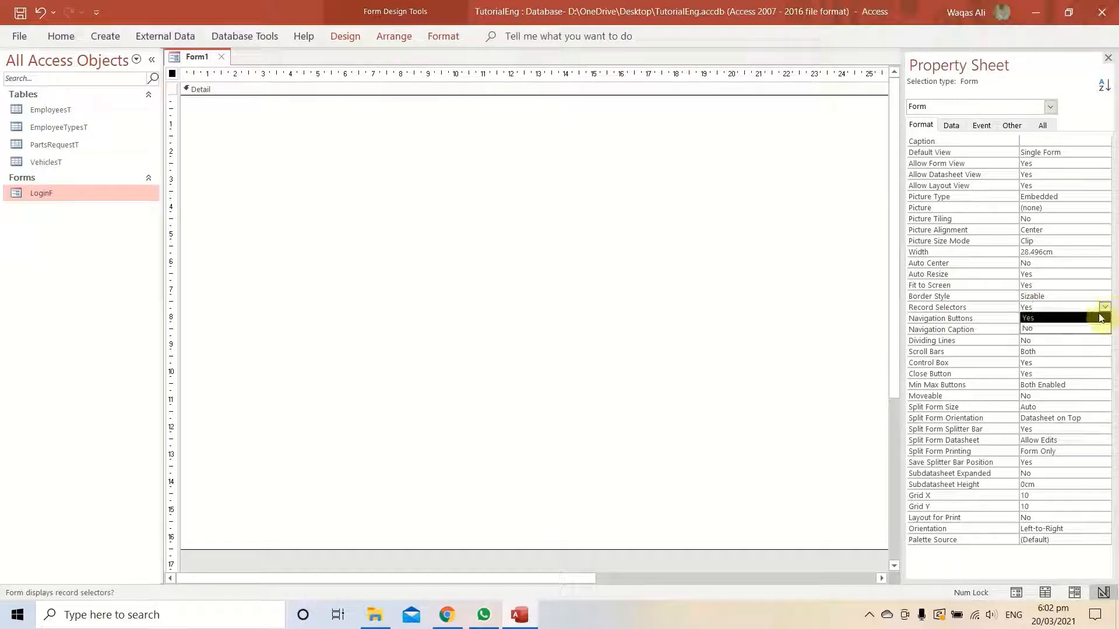
pyautogui.click(1074, 329)
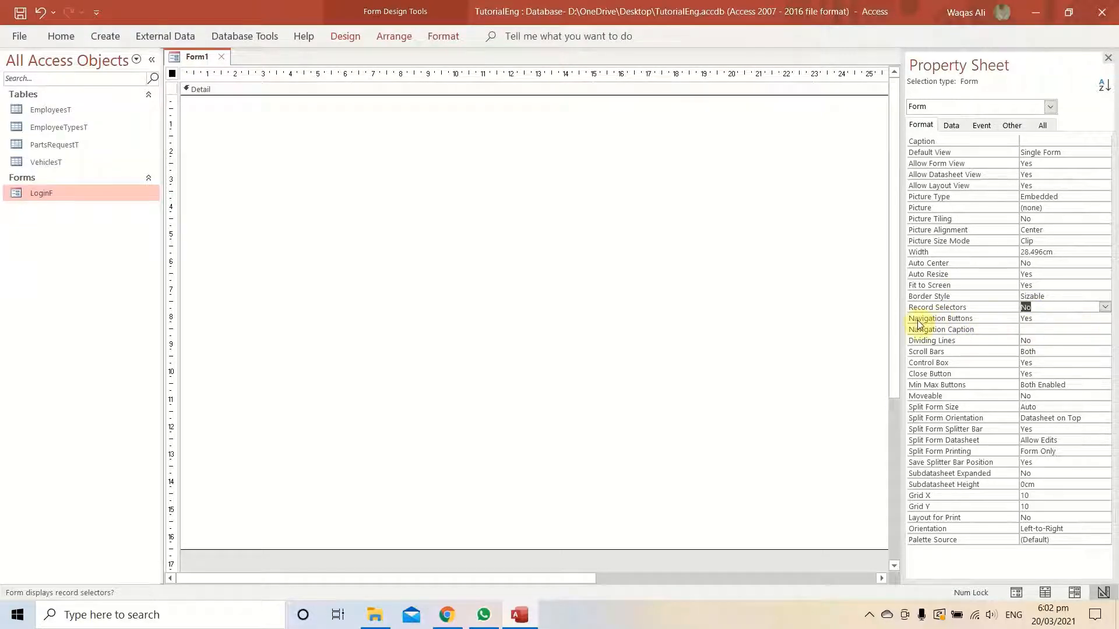
pyautogui.click(1085, 318)
pyautogui.click(1104, 318)
pyautogui.click(1074, 341)
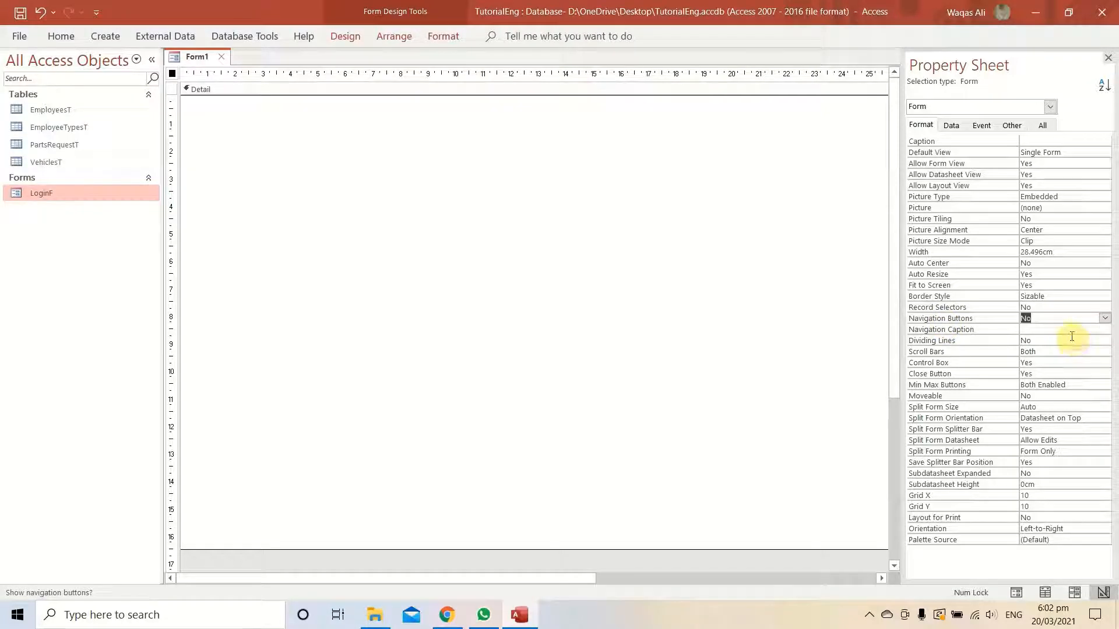
# Check the form in Form View without record selectors and navigation buttons, and go back to Design View
pyautogui.rightClick(194, 62)
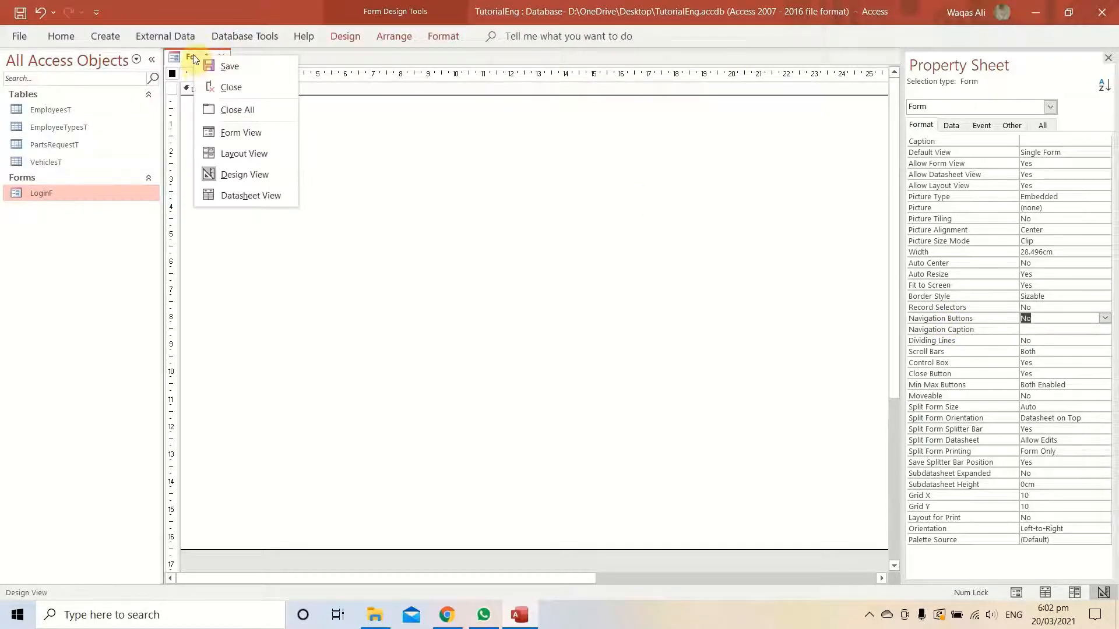
pyautogui.click(243, 135)
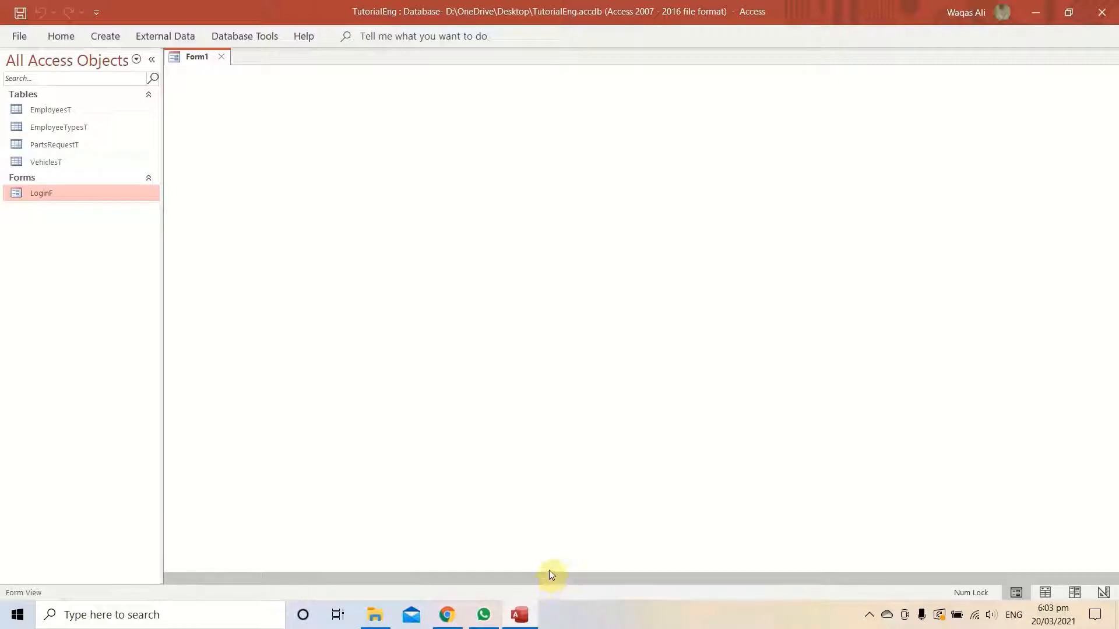
pyautogui.rightClick(460, 208)
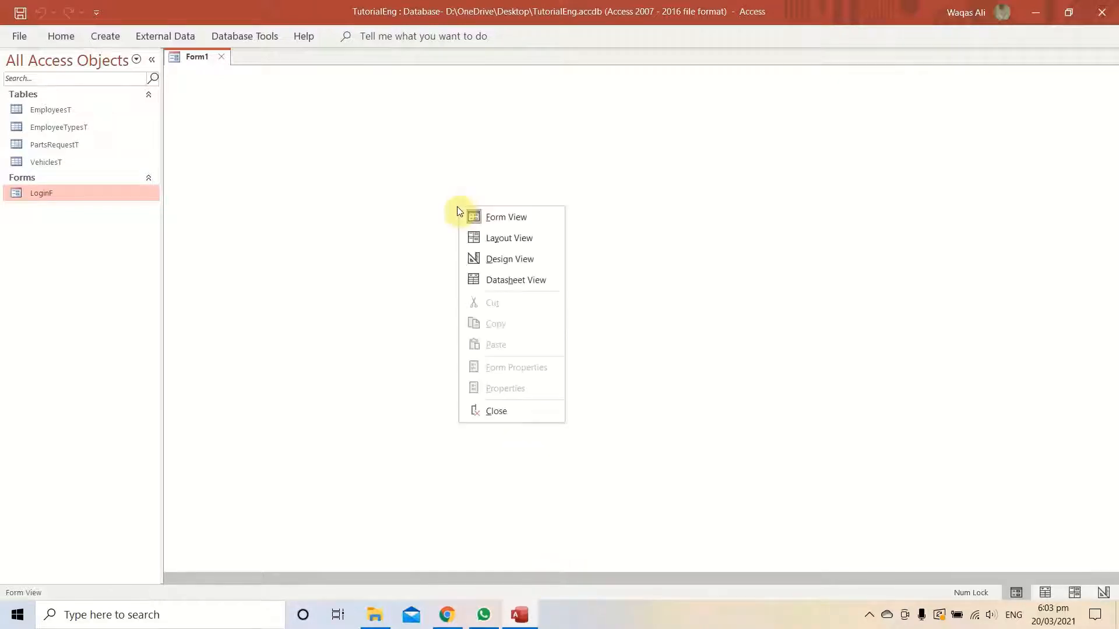
pyautogui.click(497, 260)
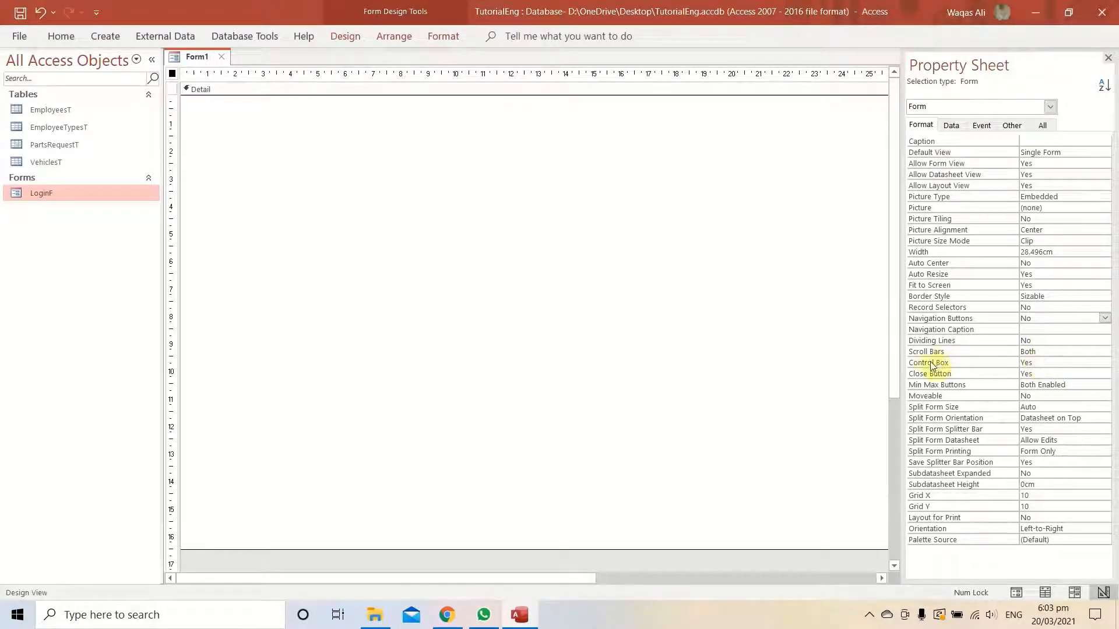
# Set the form's Scroll Bars property to Neither and select the Detail section
pyautogui.click(1049, 353)
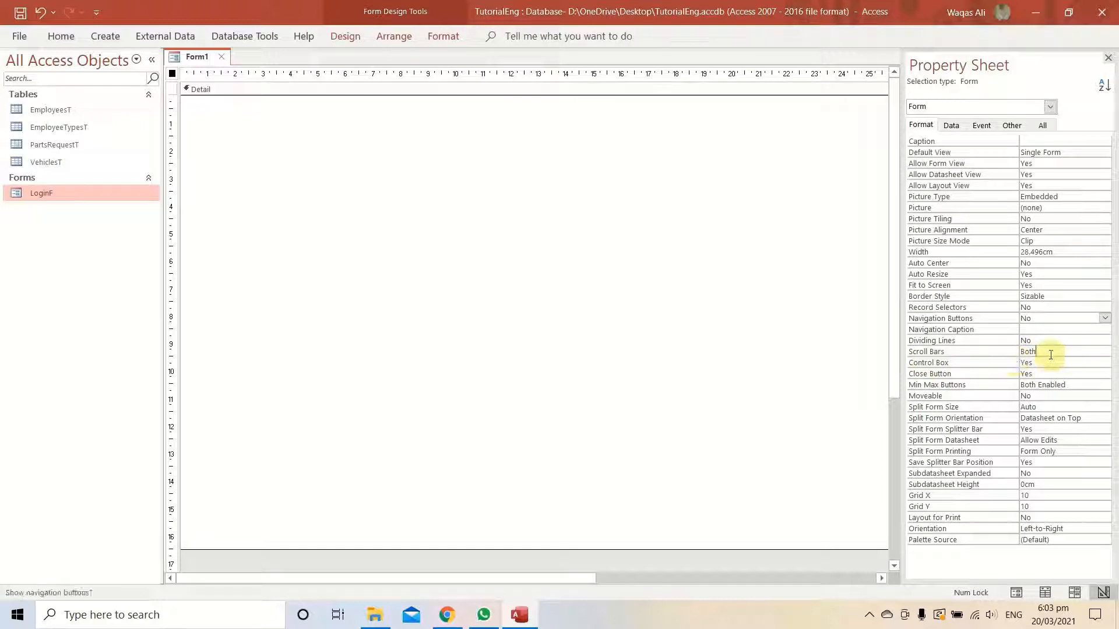
pyautogui.click(1105, 353)
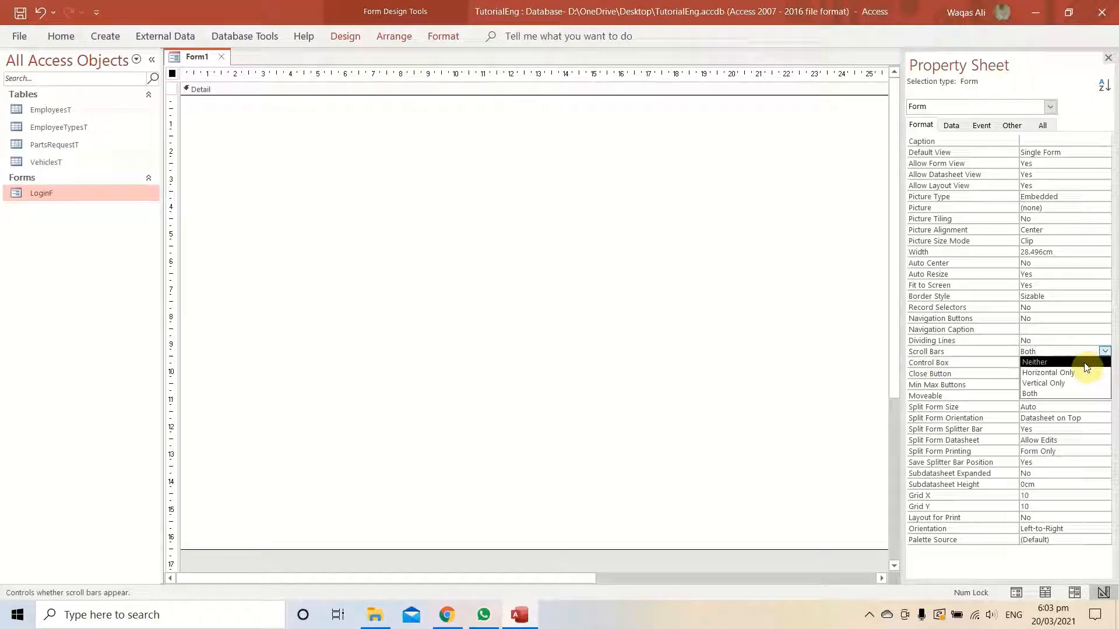
pyautogui.click(1085, 363)
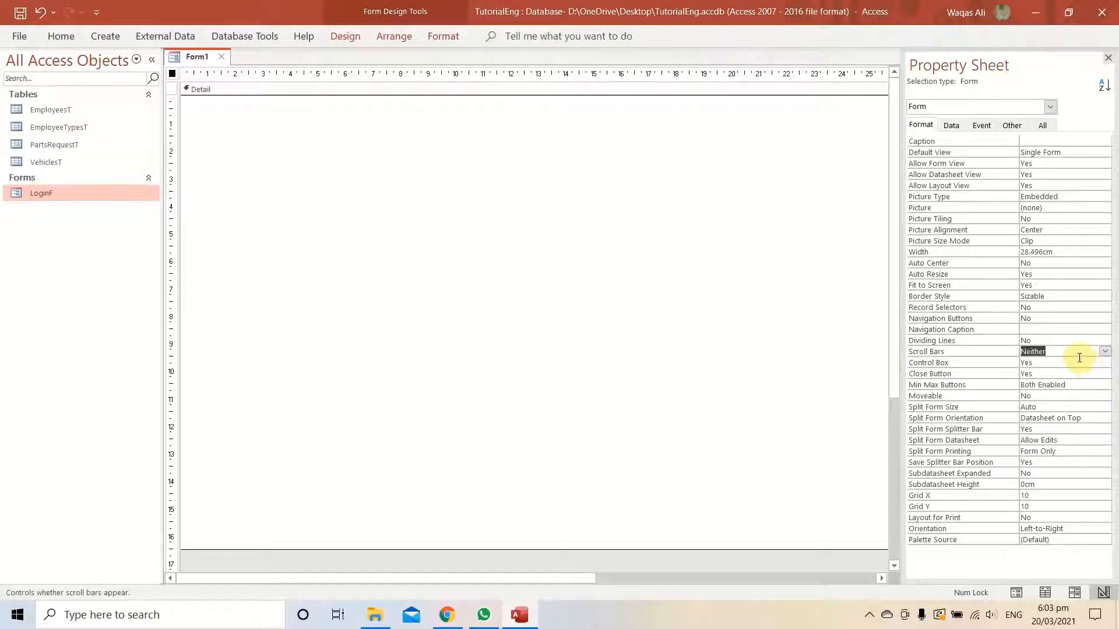
pyautogui.click(593, 243)
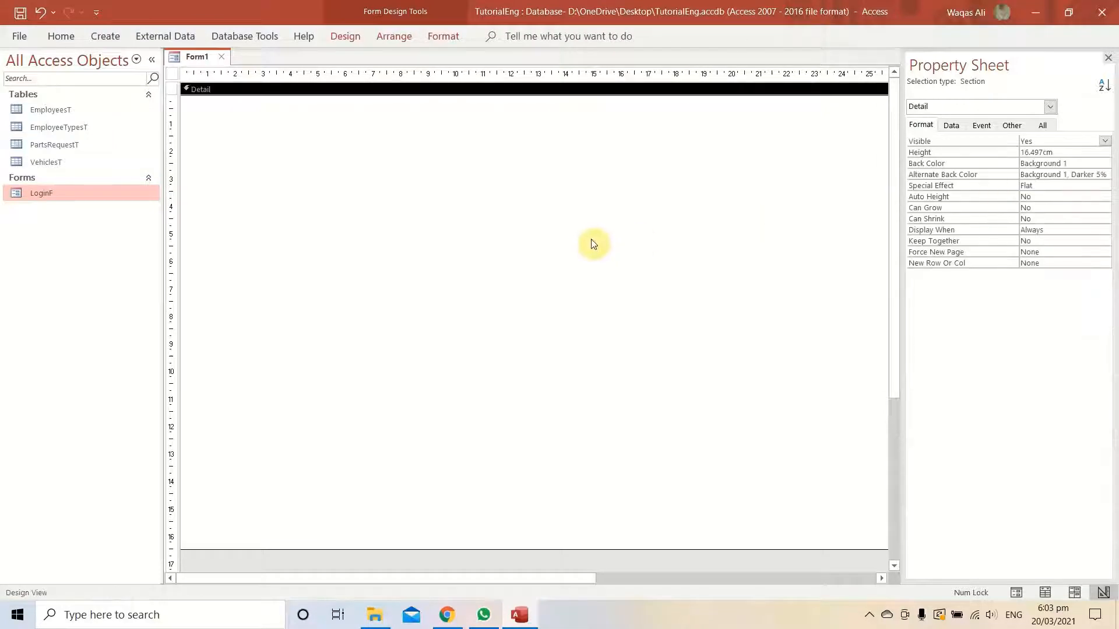
# Save the new form under the name DashboardF
pyautogui.rightClick(185, 57)
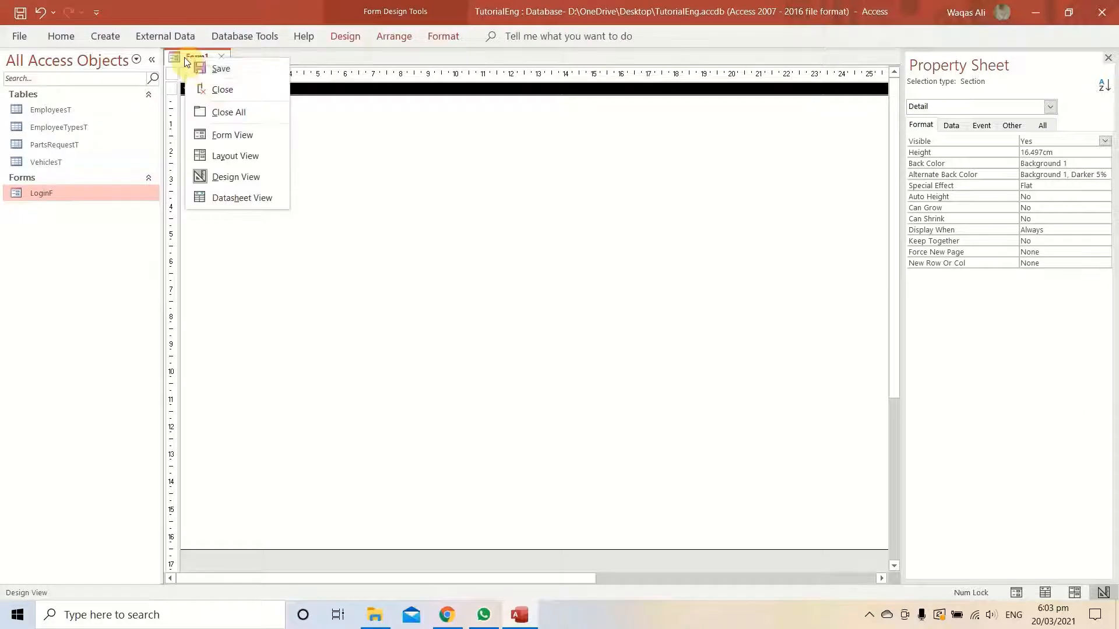
pyautogui.click(220, 70)
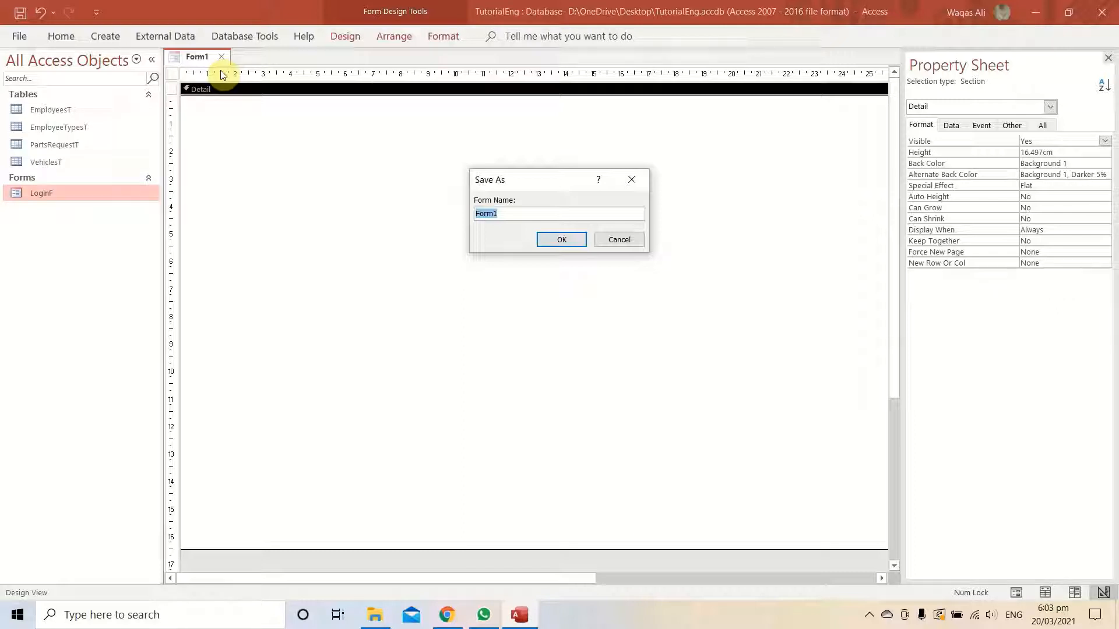
pyautogui.write('Da')
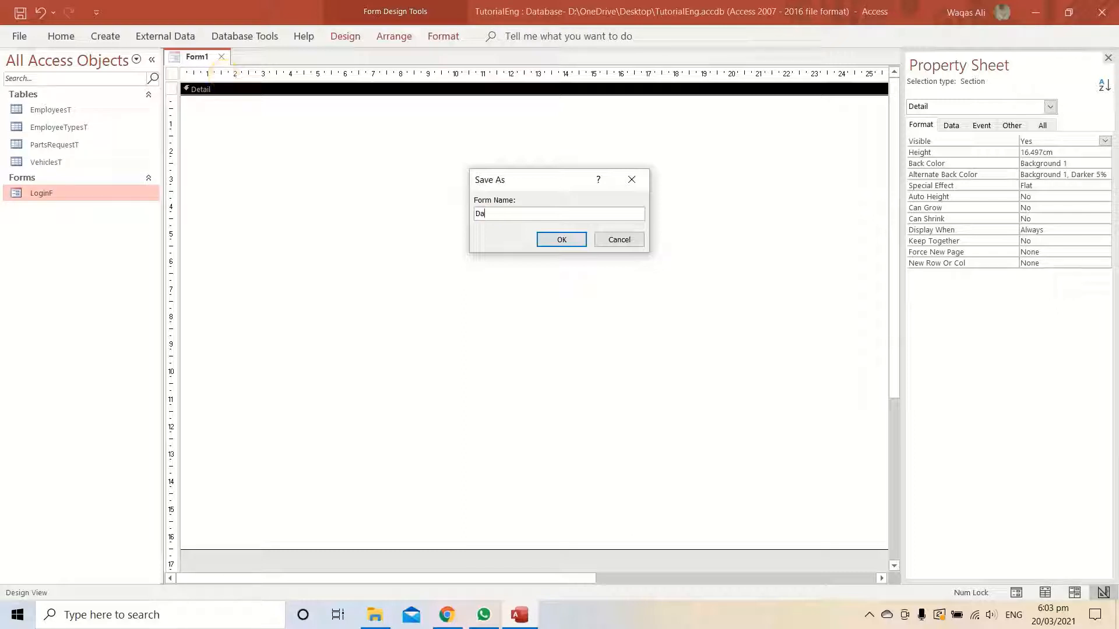
pyautogui.write('shboardF')
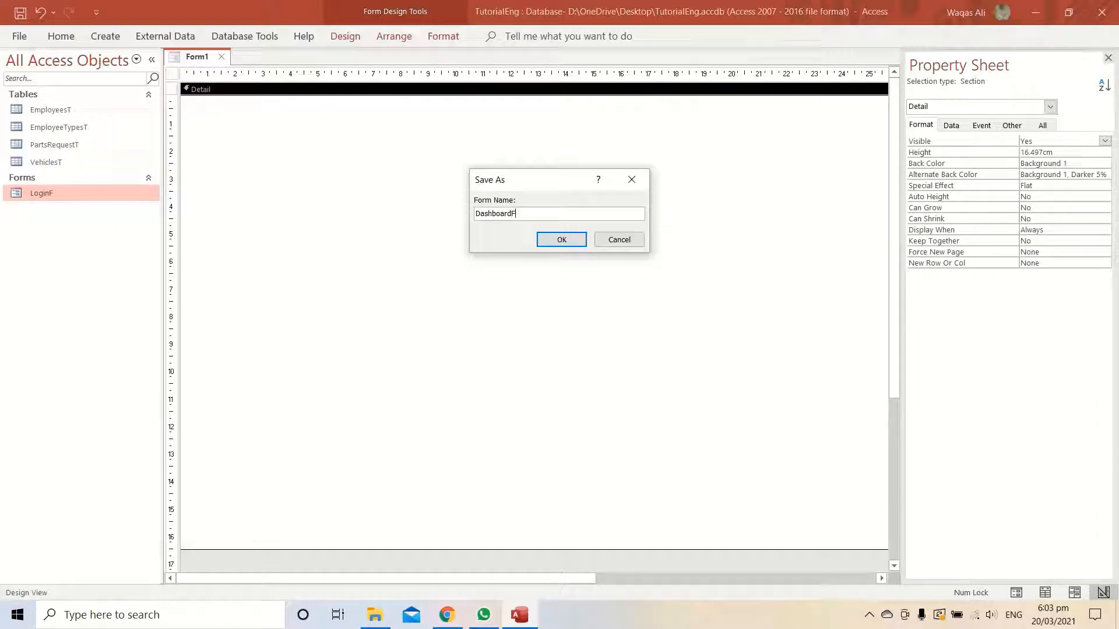
pyautogui.press('Return')
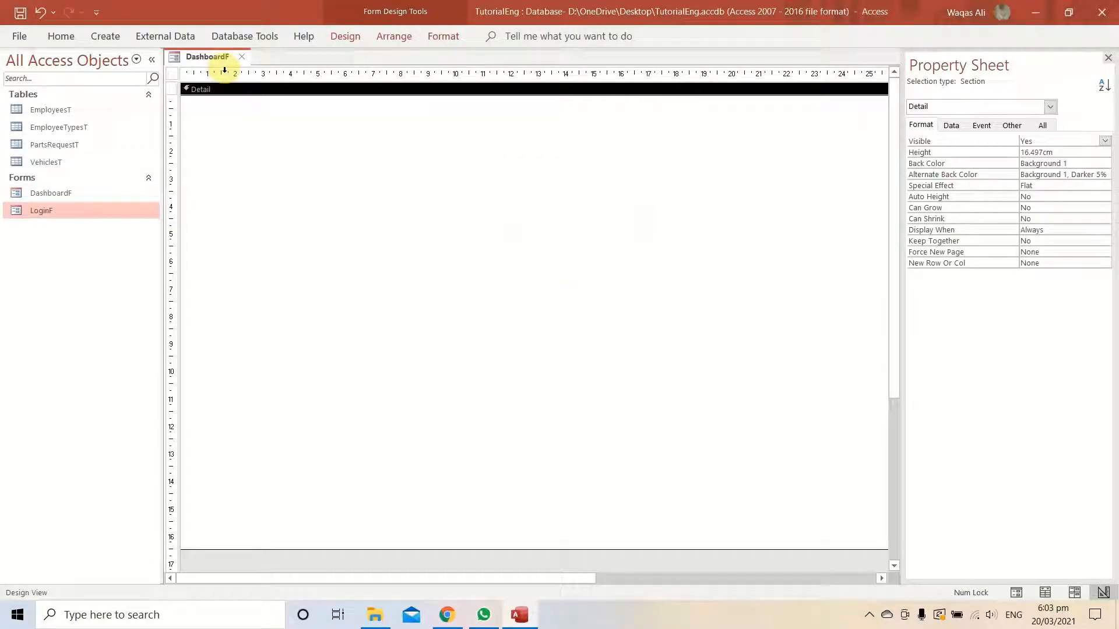
# Select DashboardF among the database's forms and display it in Form View
pyautogui.click(66, 194)
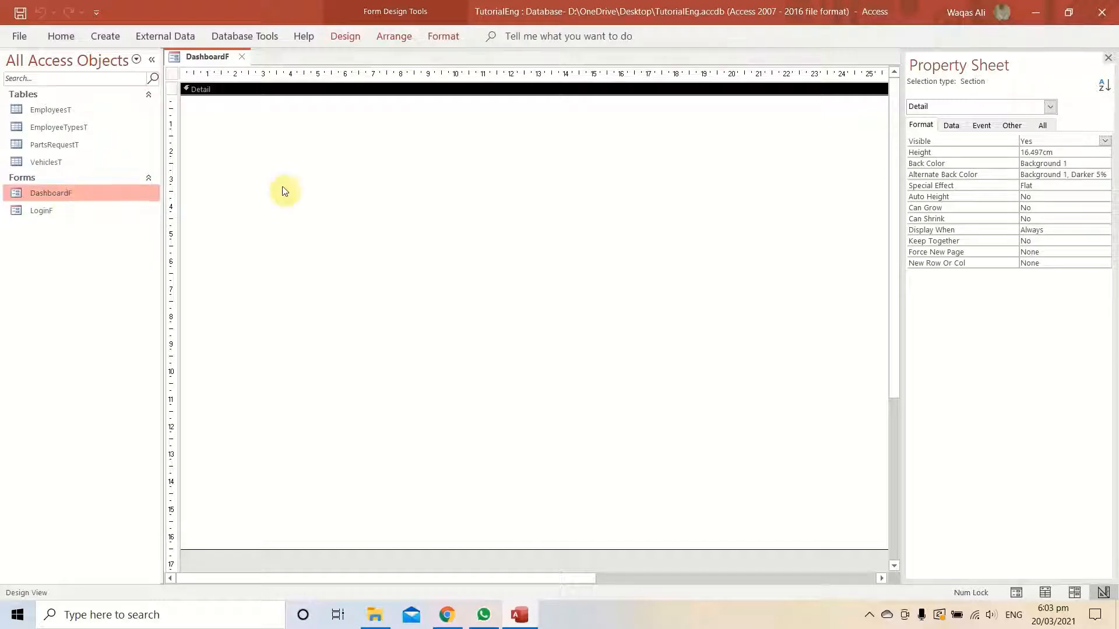
pyautogui.rightClick(193, 57)
pyautogui.click(232, 134)
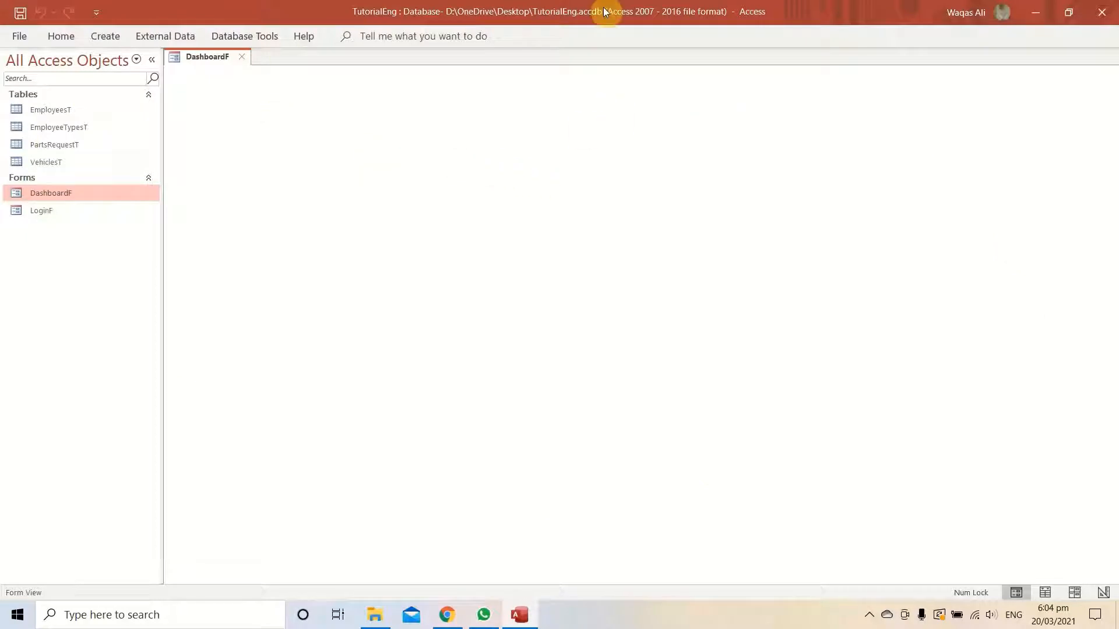
# Open the LoginF form to examine its layout, close it, and select DashboardF again
pyautogui.doubleClick(50, 212)
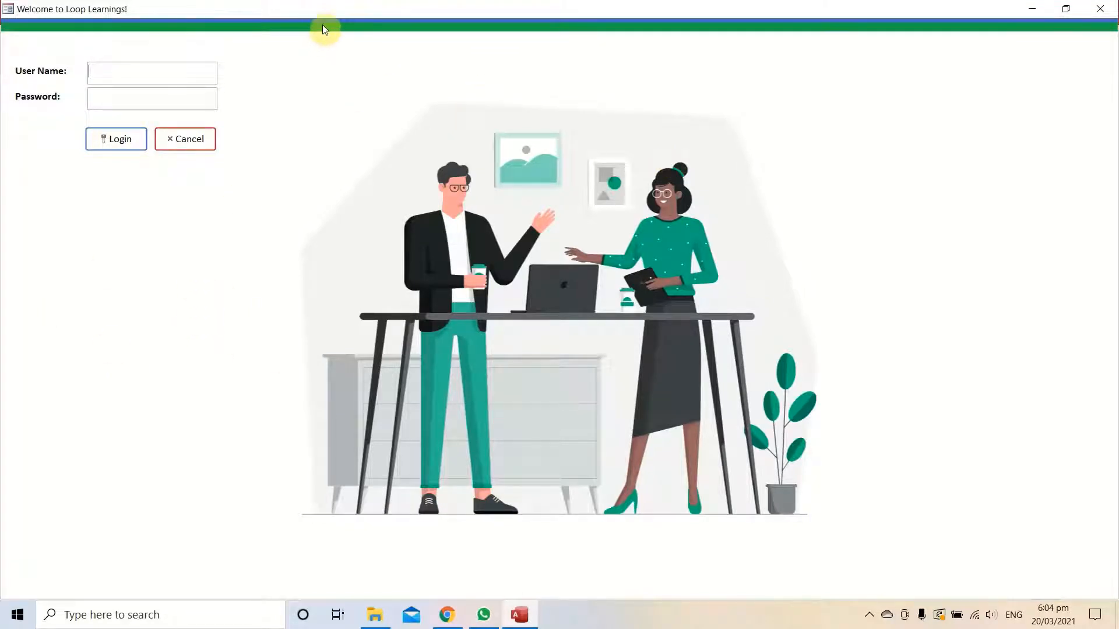
pyautogui.click(1095, 13)
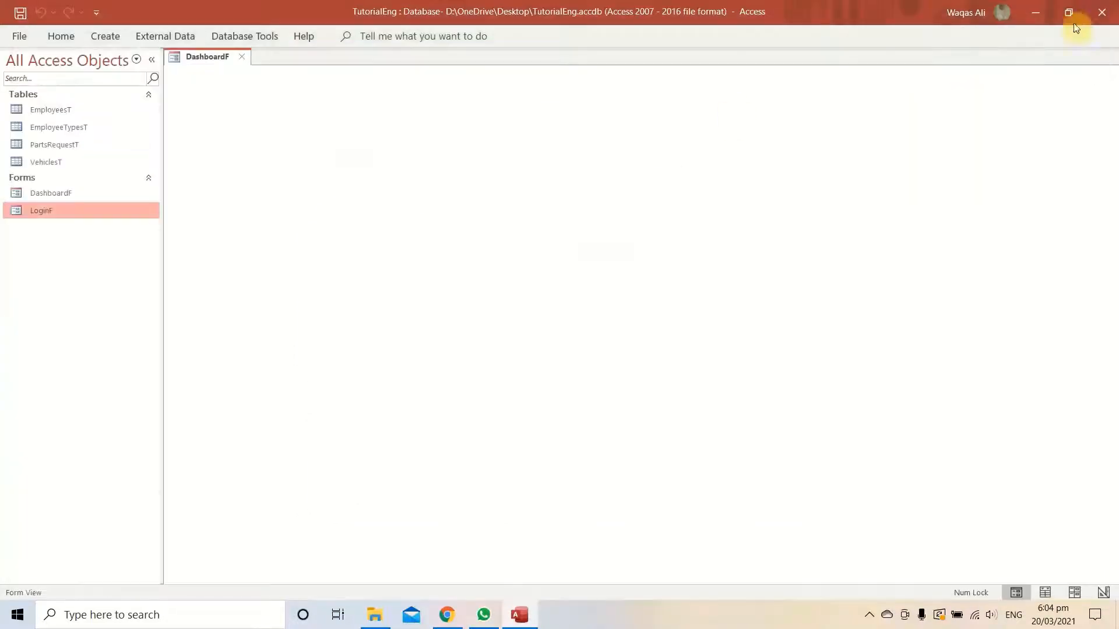
pyautogui.click(82, 196)
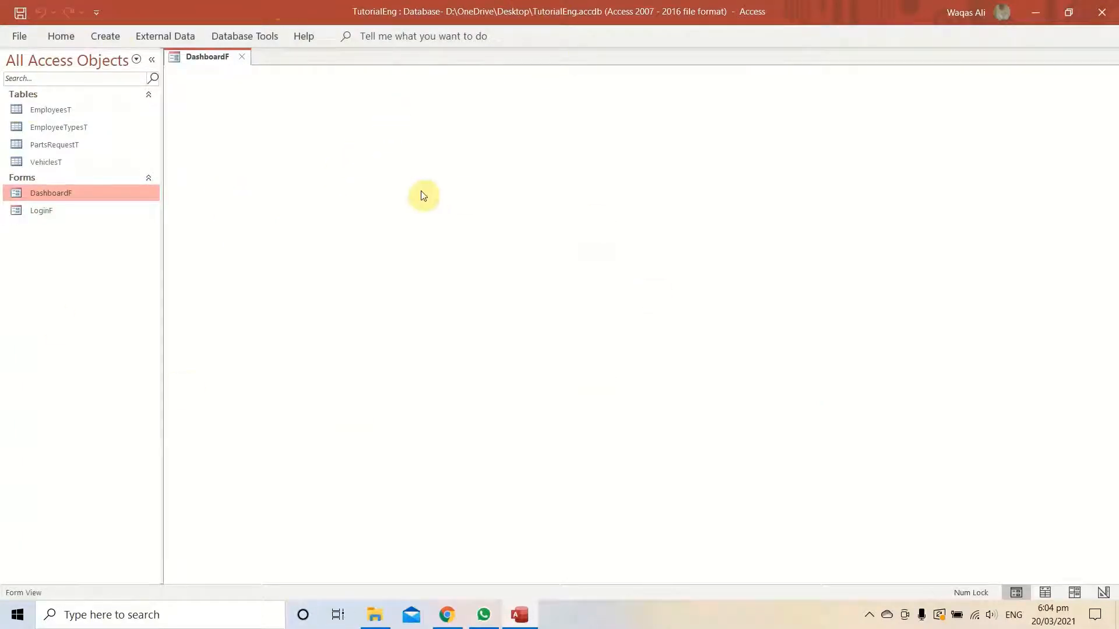
# Switch DashboardF to Design View and create an On Load event procedure for the form with Code Builder
pyautogui.rightClick(382, 145)
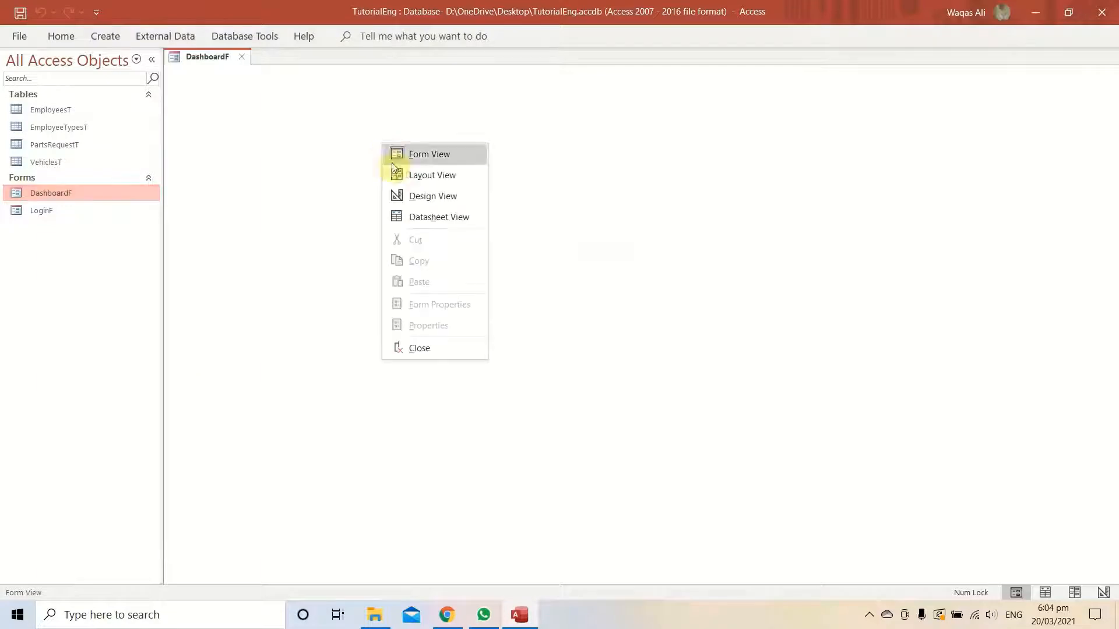
pyautogui.click(417, 199)
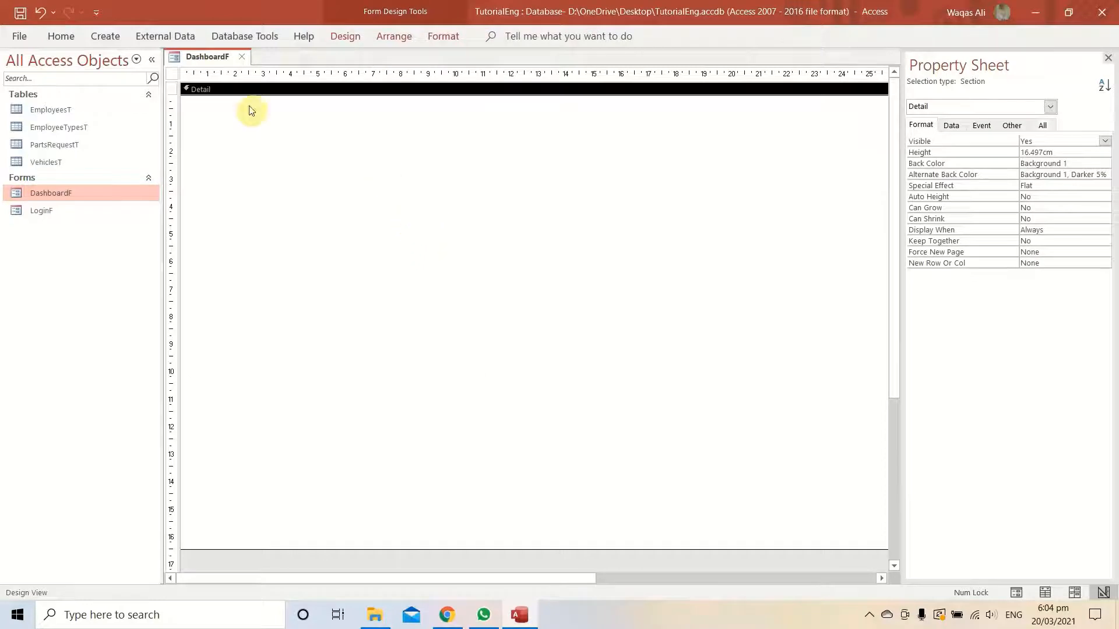
pyautogui.click(173, 74)
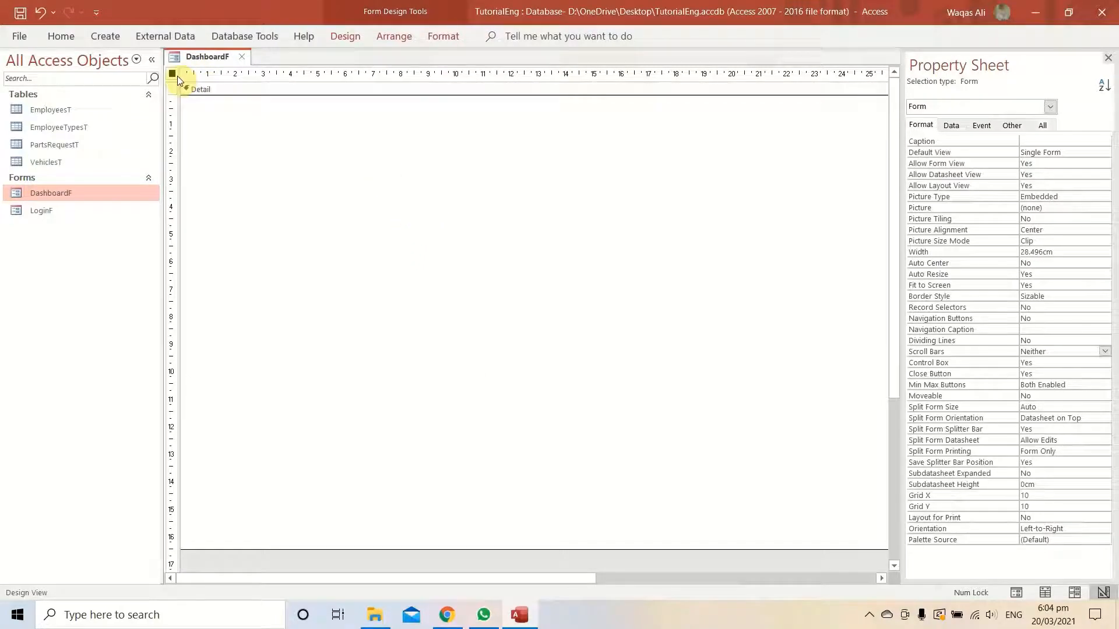
pyautogui.click(981, 126)
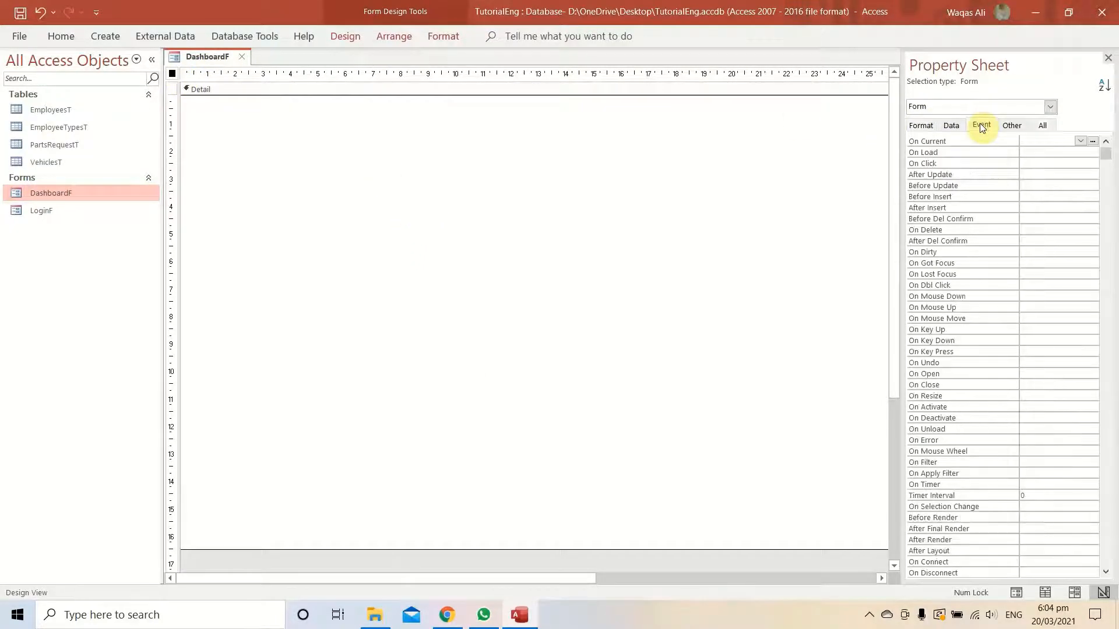
pyautogui.click(1036, 152)
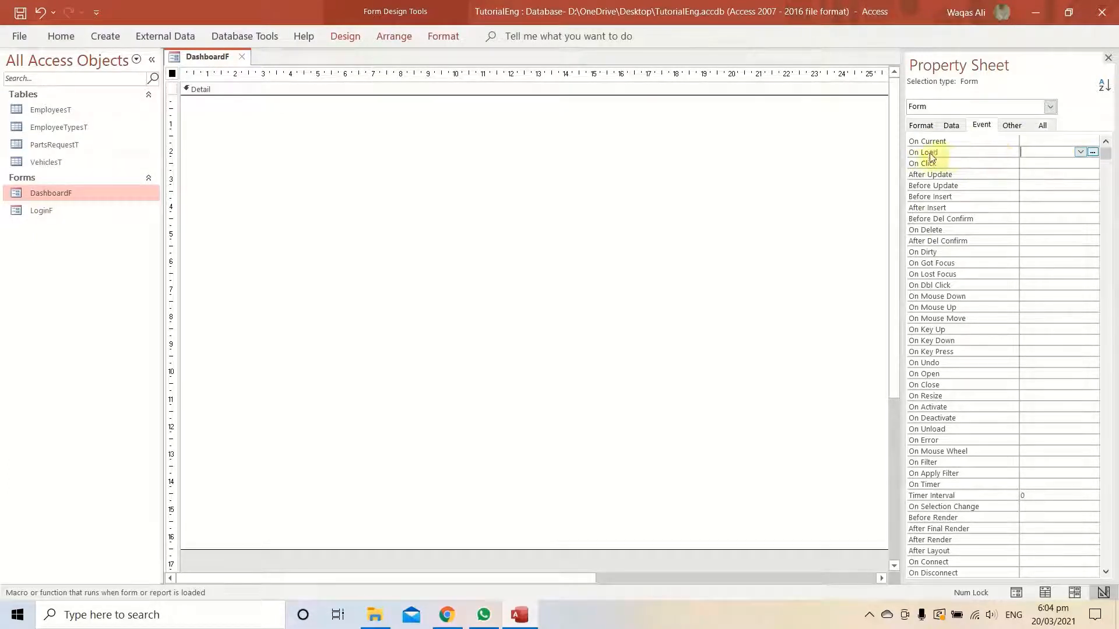
pyautogui.click(1093, 154)
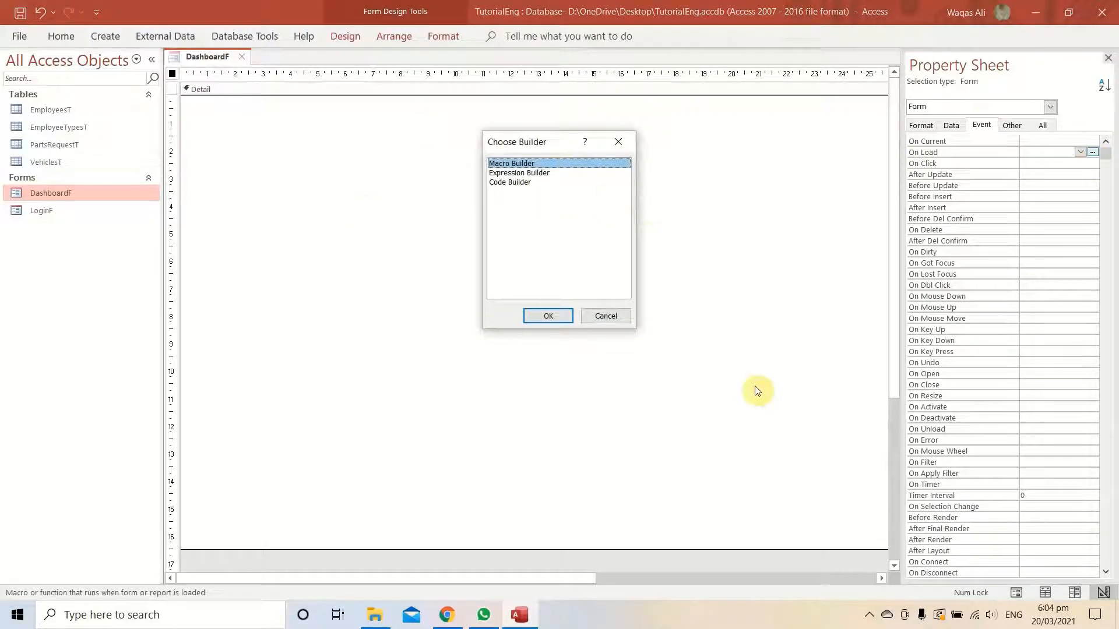
pyautogui.click(510, 183)
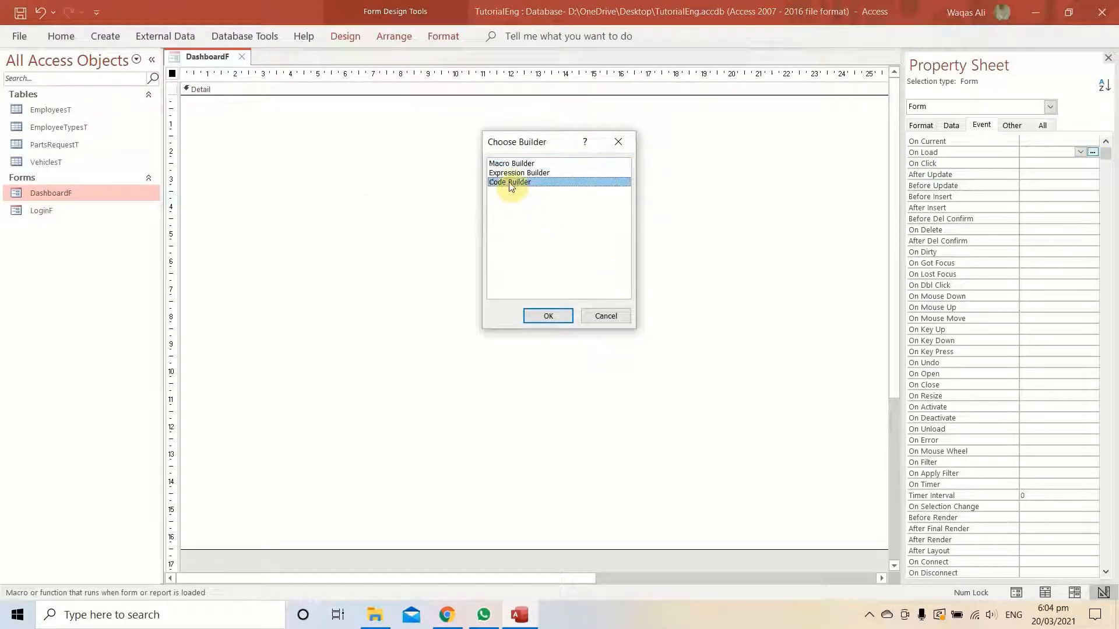
pyautogui.click(545, 314)
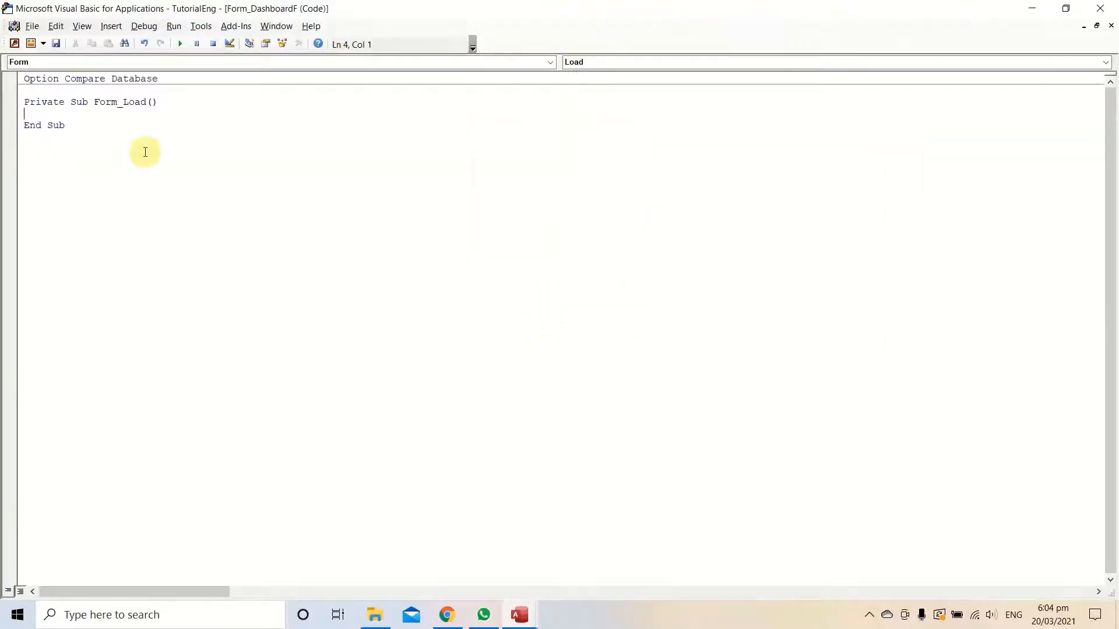
# Add the statement DoCmd.Maximize to the Form_Load procedure
pyautogui.press('Return')
pyautogui.press('Return')
pyautogui.press('Return')
pyautogui.press('Up')
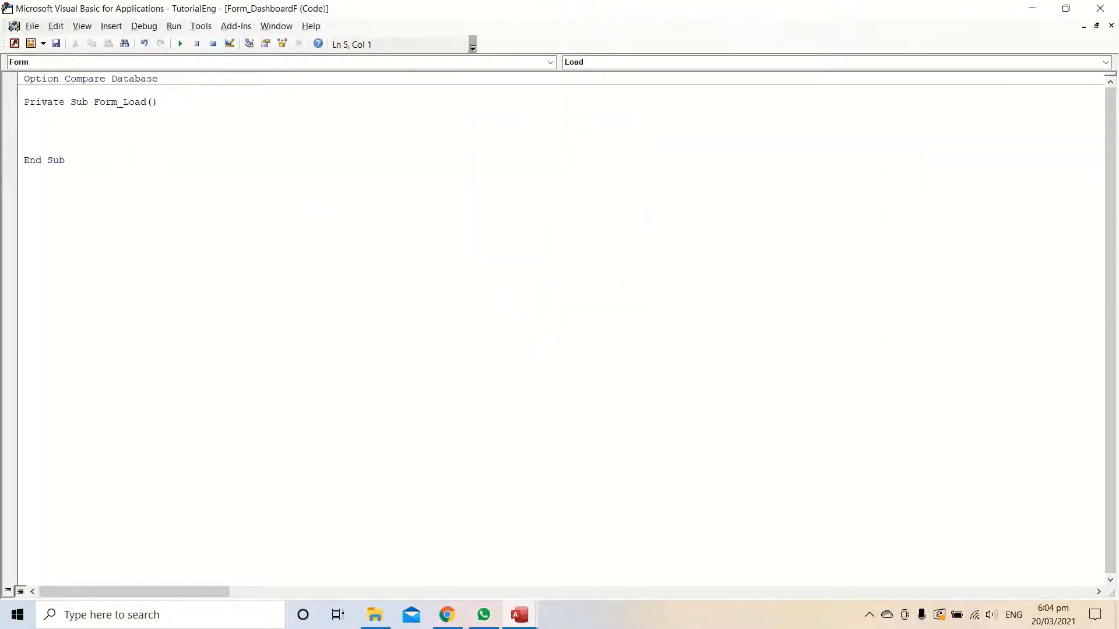
pyautogui.write('docmd.m')
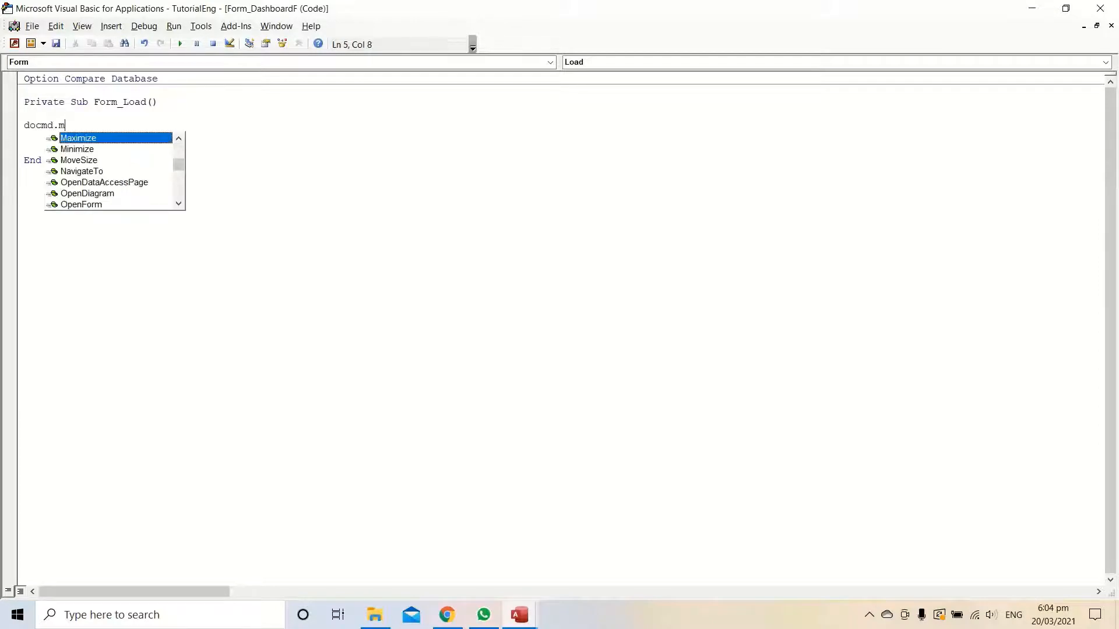
pyautogui.write('a')
pyautogui.press('Return')
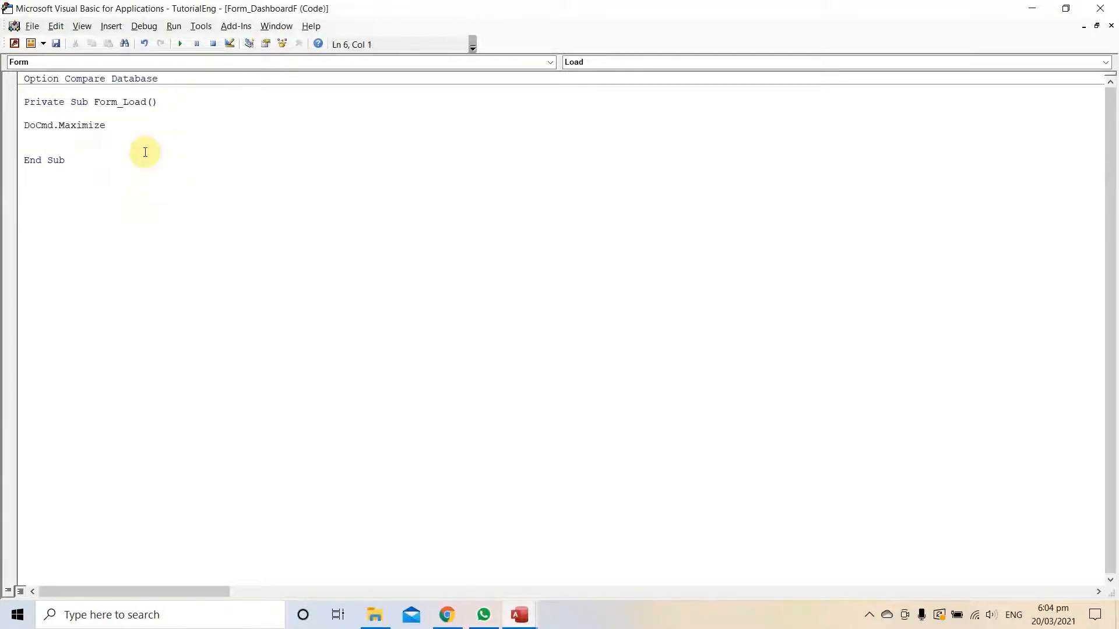
# Compile the database's VBA code and close the code editor
pyautogui.click(143, 26)
pyautogui.click(148, 42)
pyautogui.click(1099, 8)
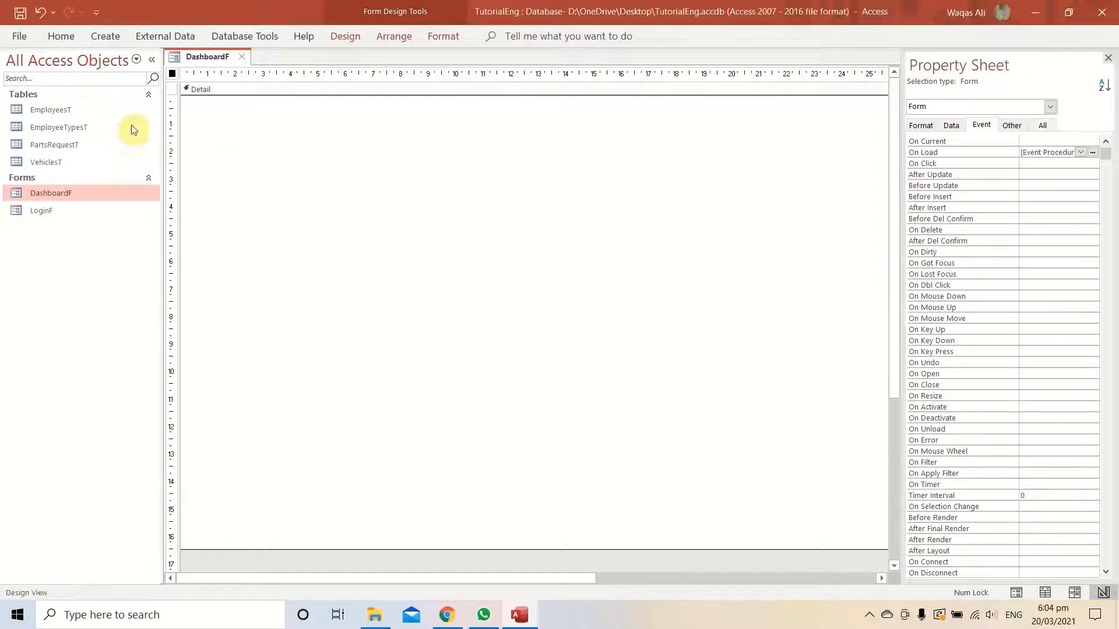
# Save DashboardF with its load procedure and display it in Form View
pyautogui.rightClick(201, 63)
pyautogui.click(217, 68)
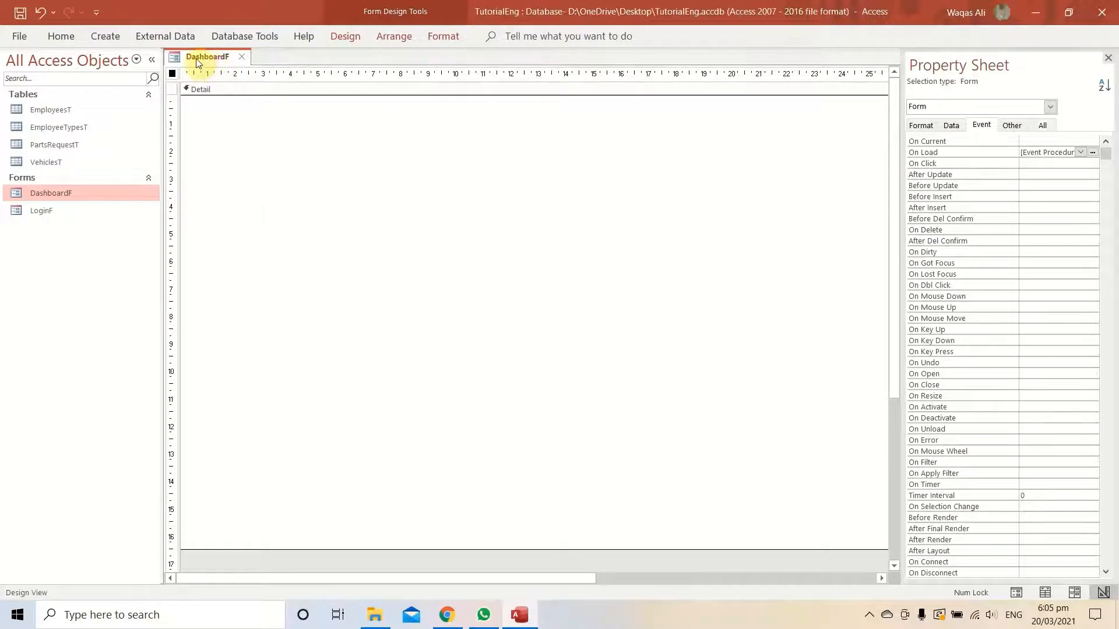
pyautogui.rightClick(197, 63)
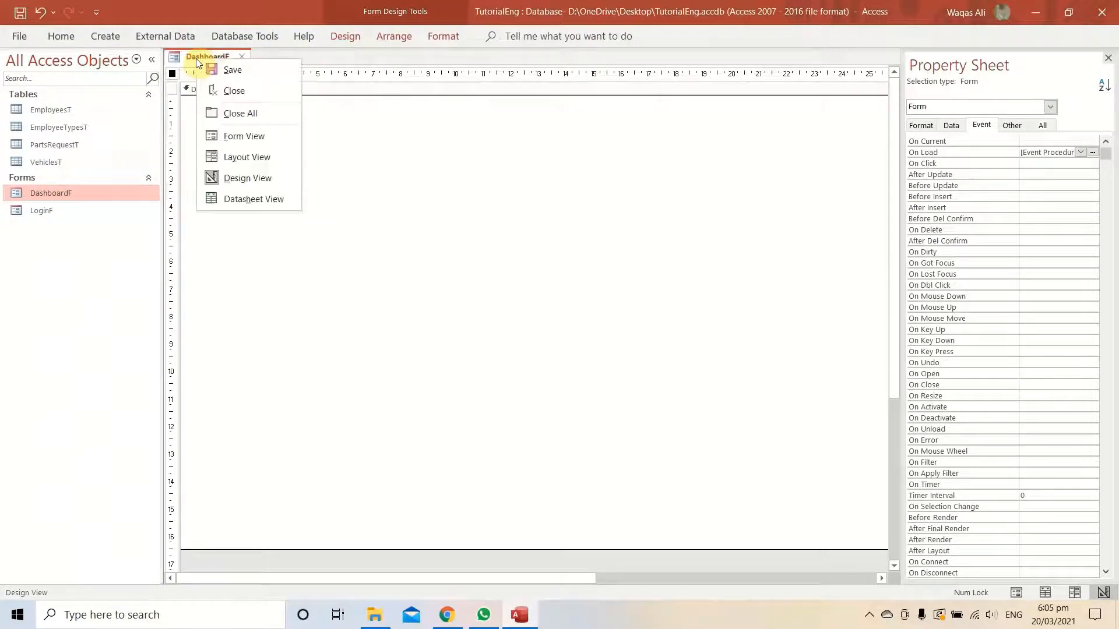
pyautogui.click(229, 137)
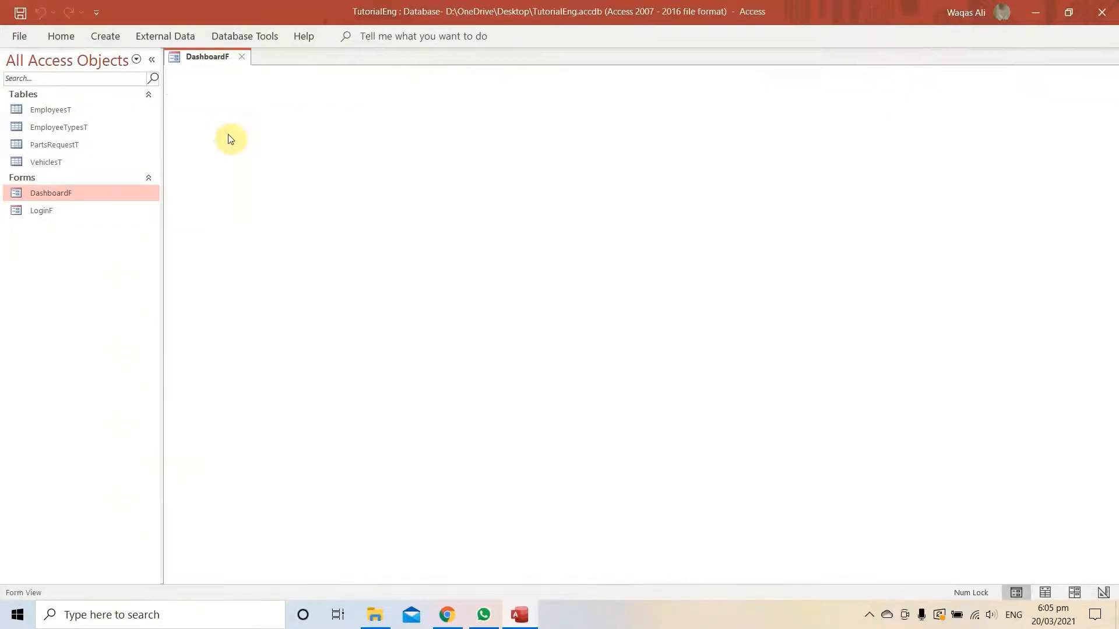
# Return DashboardF to Design View and set the form's Pop Up property to Yes
pyautogui.rightClick(412, 139)
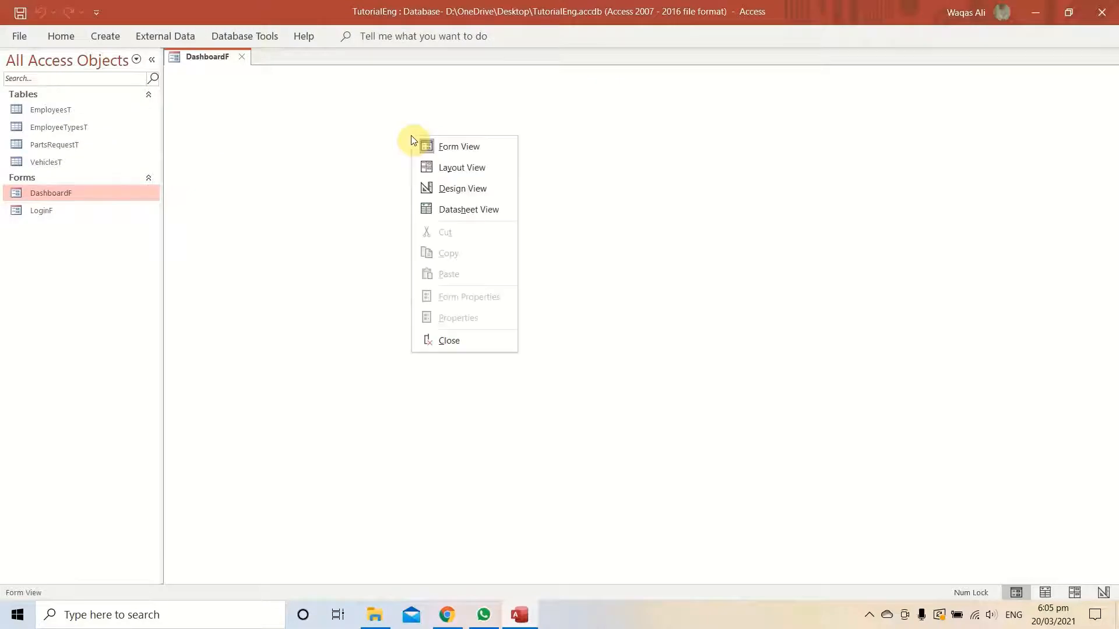
pyautogui.click(449, 190)
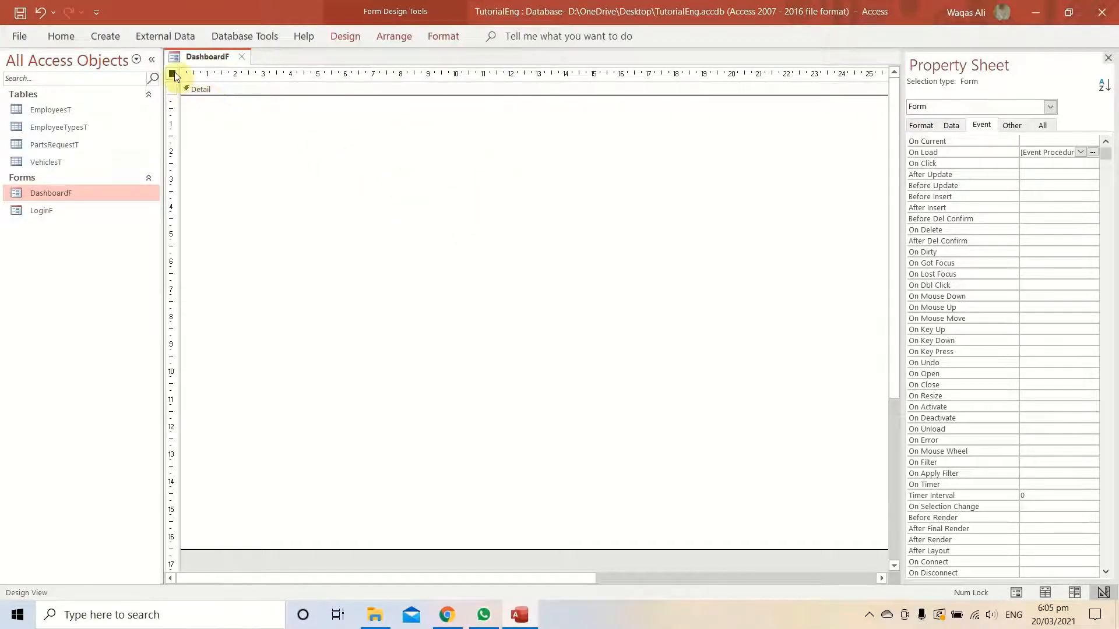
pyautogui.click(1012, 126)
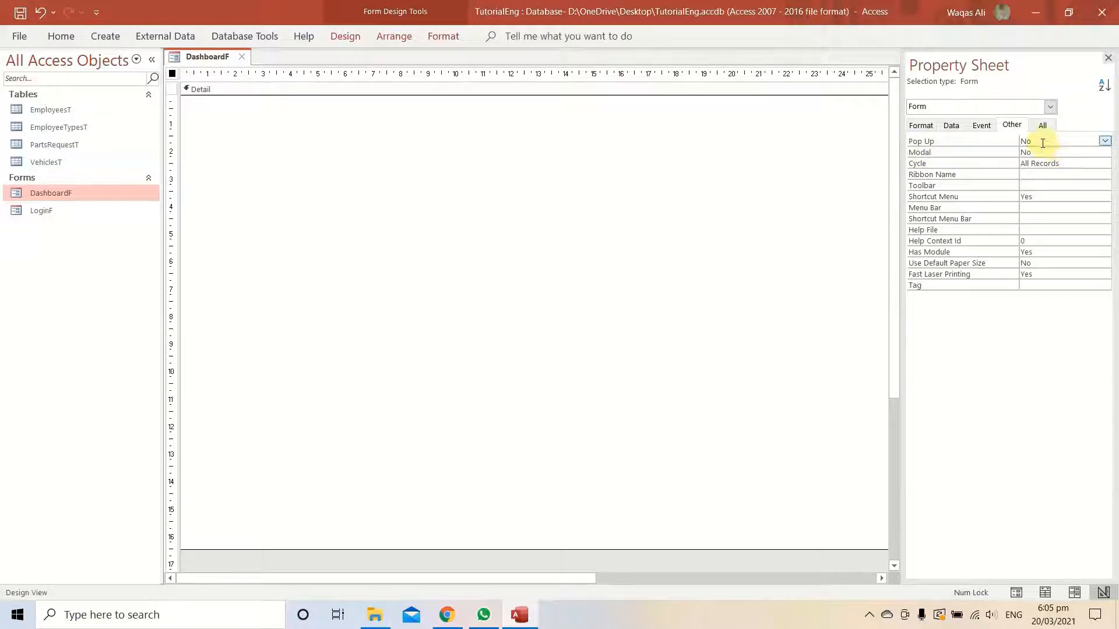
pyautogui.click(1103, 141)
pyautogui.click(1088, 153)
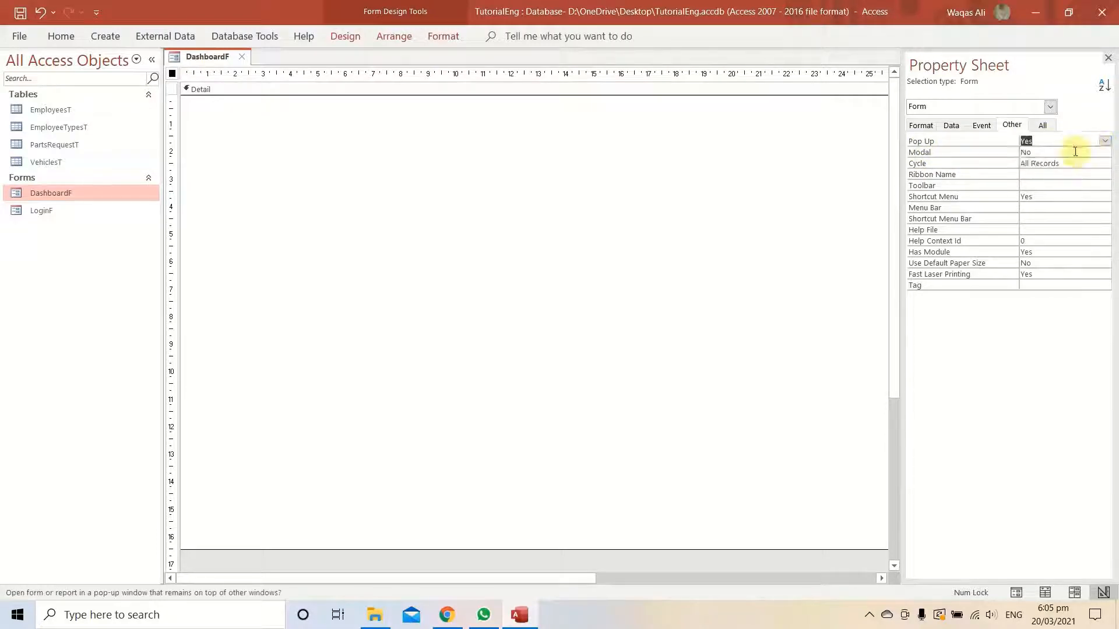
# Set the form's Modal property to Yes
pyautogui.click(1040, 152)
pyautogui.click(1104, 152)
pyautogui.click(1079, 163)
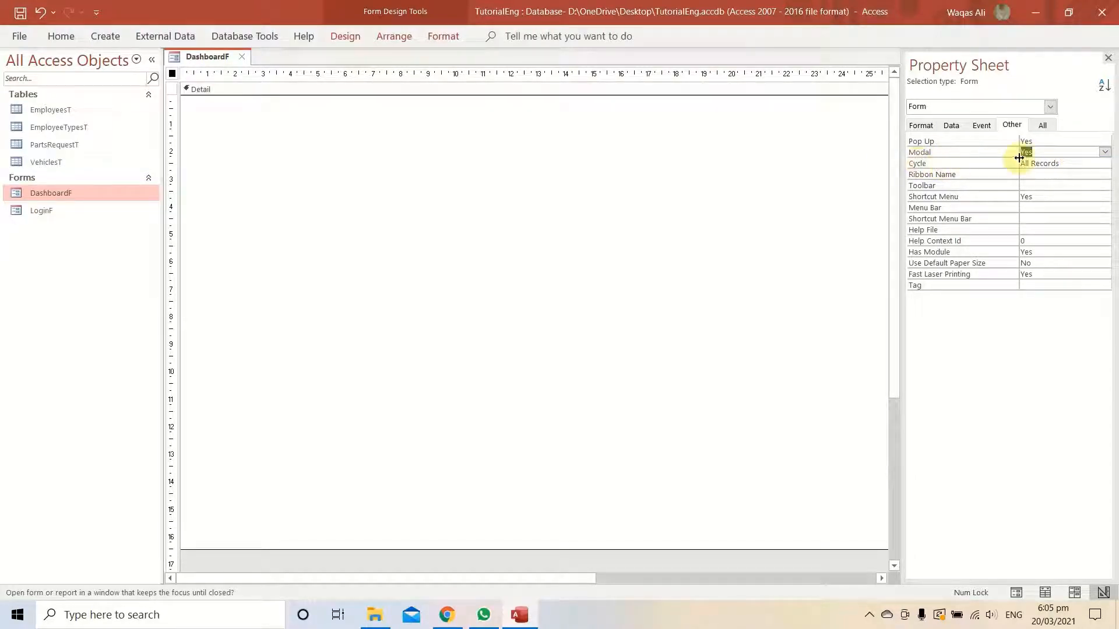
pyautogui.click(1104, 152)
pyautogui.click(1084, 174)
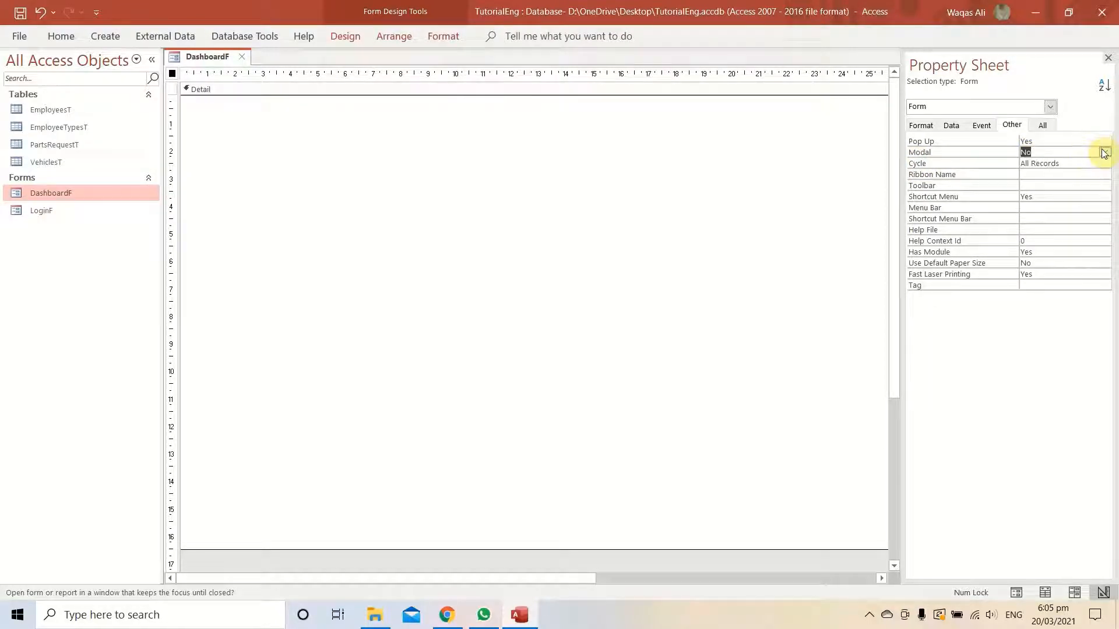
pyautogui.click(1104, 152)
pyautogui.click(1091, 162)
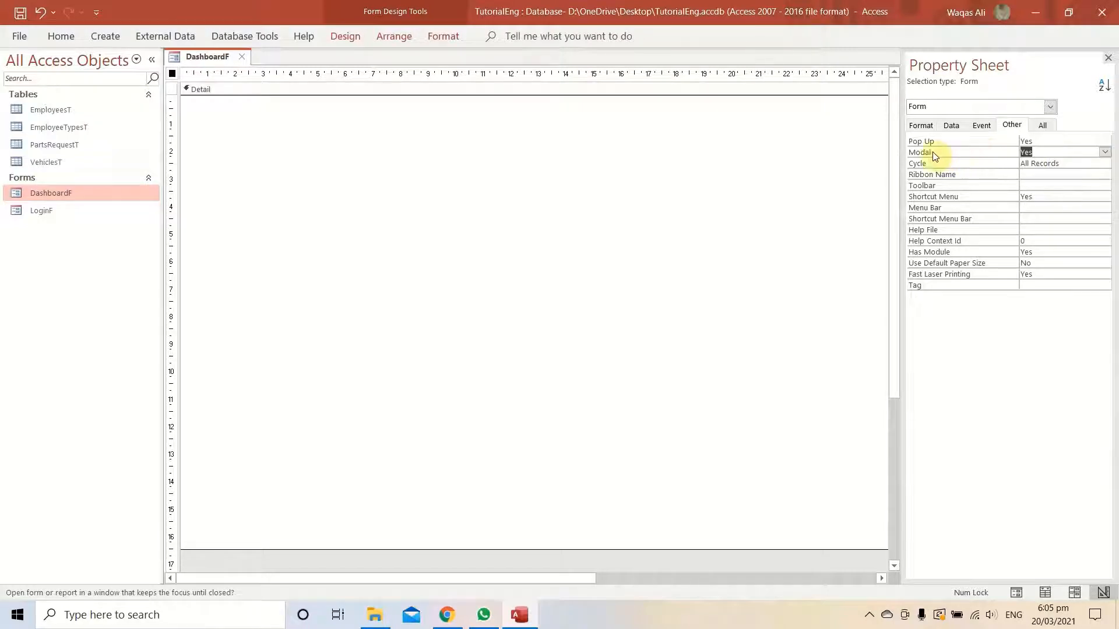
pyautogui.click(1044, 152)
# Save the Pop Up and Modal changes to DashboardF and display the form in Form View
pyautogui.rightClick(190, 56)
pyautogui.click(202, 65)
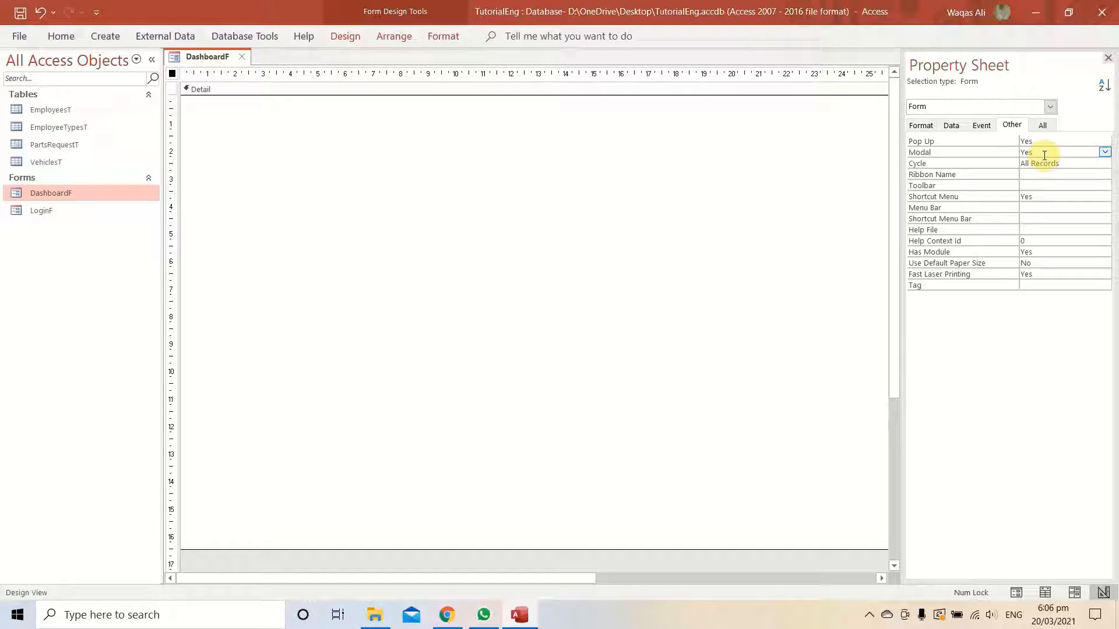
pyautogui.rightClick(201, 60)
pyautogui.click(207, 61)
pyautogui.rightClick(205, 59)
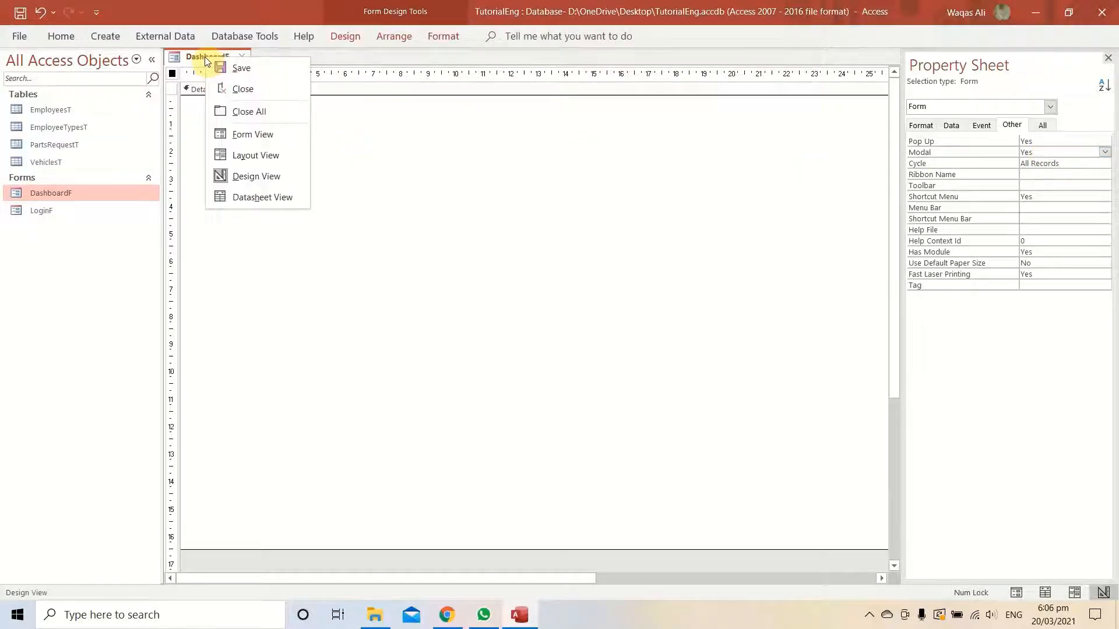
pyautogui.click(257, 137)
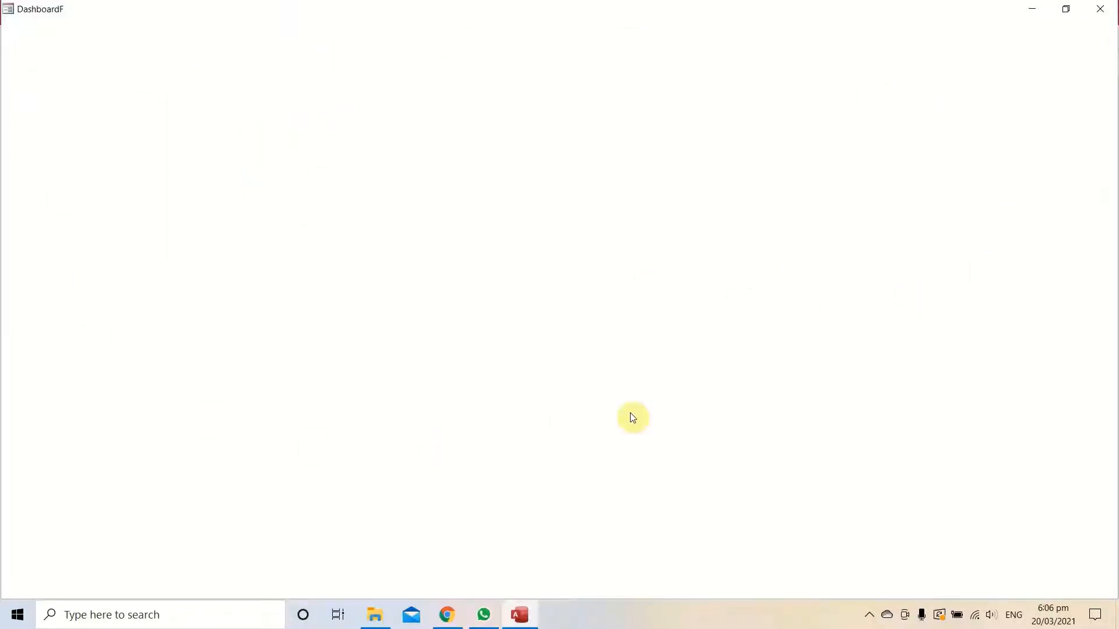
# Return DashboardF to Design View and close the Property Sheet
pyautogui.rightClick(576, 267)
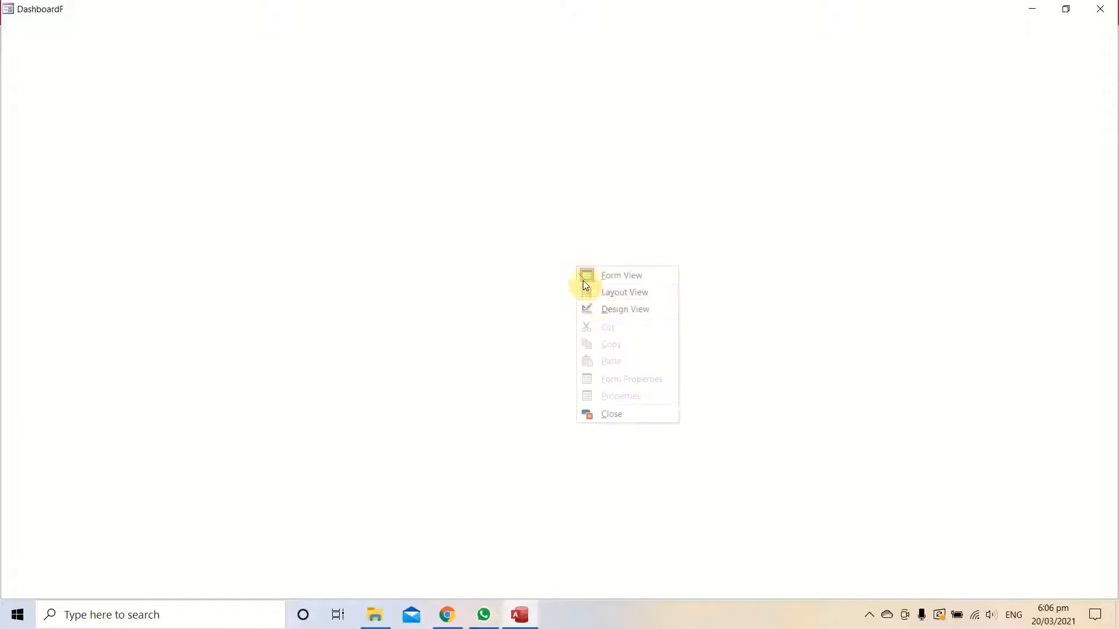
pyautogui.click(606, 310)
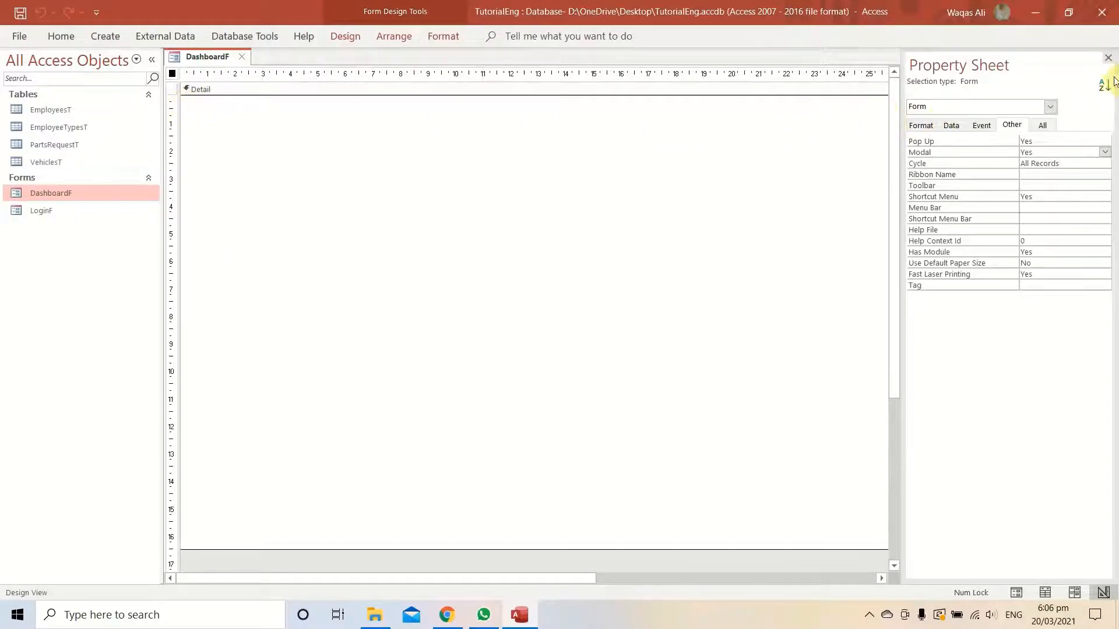
pyautogui.click(1108, 58)
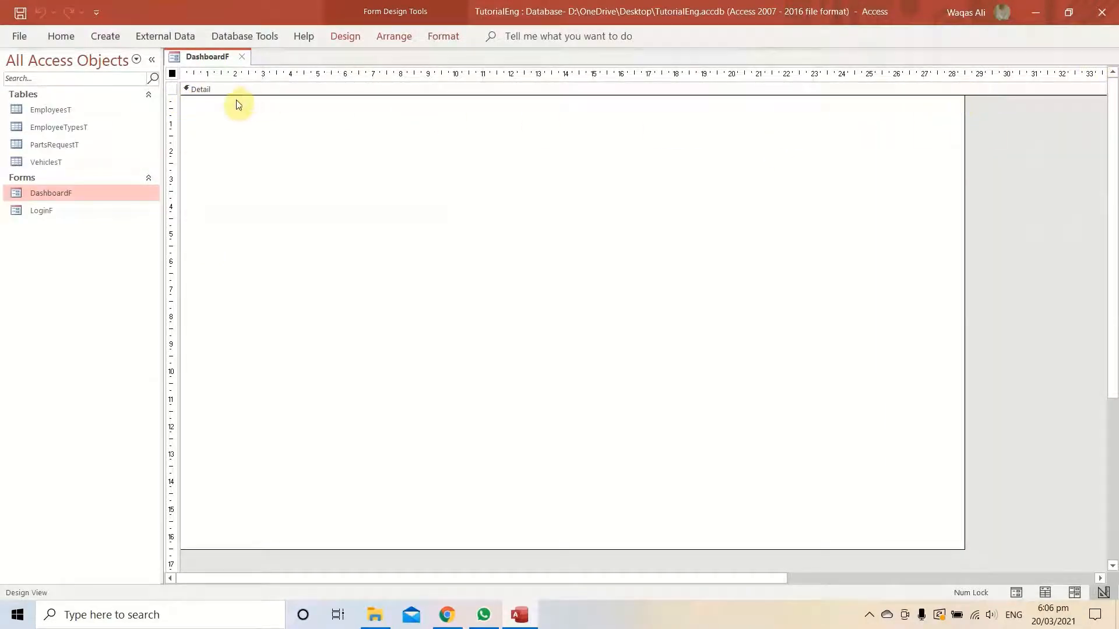
# Open the LoginF form to examine the coloured bars along its upper edge, and close it again
pyautogui.click(64, 219)
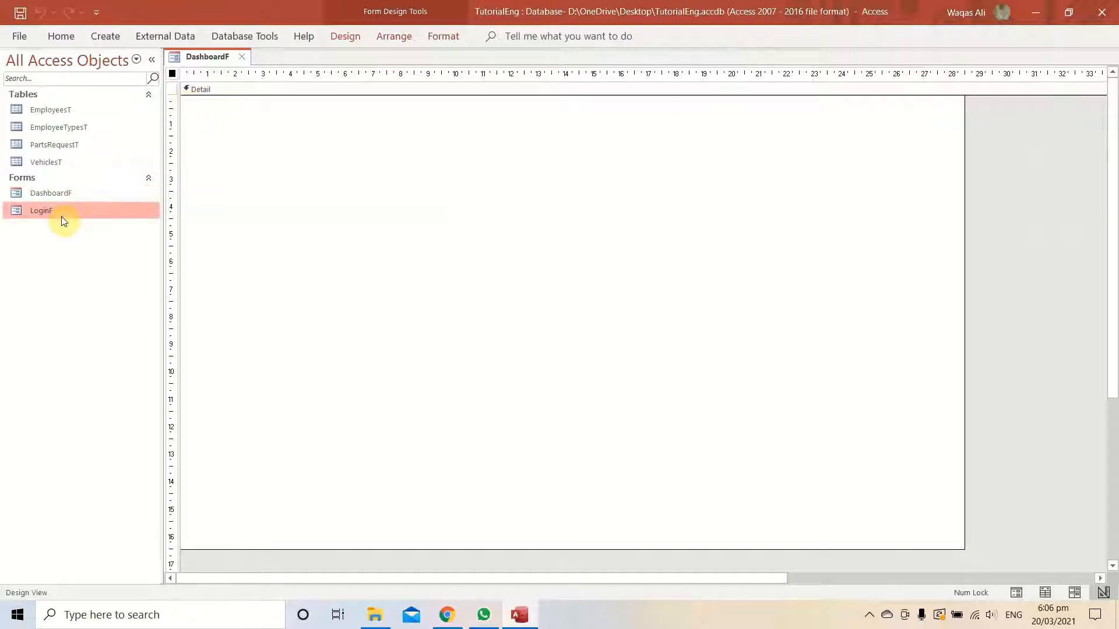
pyautogui.doubleClick(63, 220)
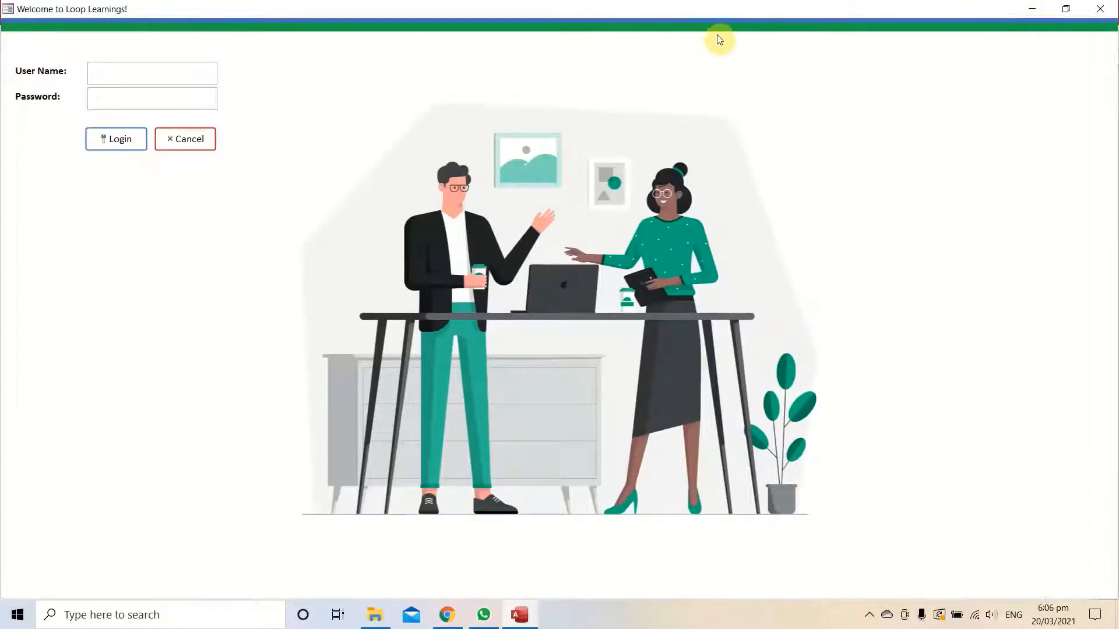
pyautogui.click(1100, 9)
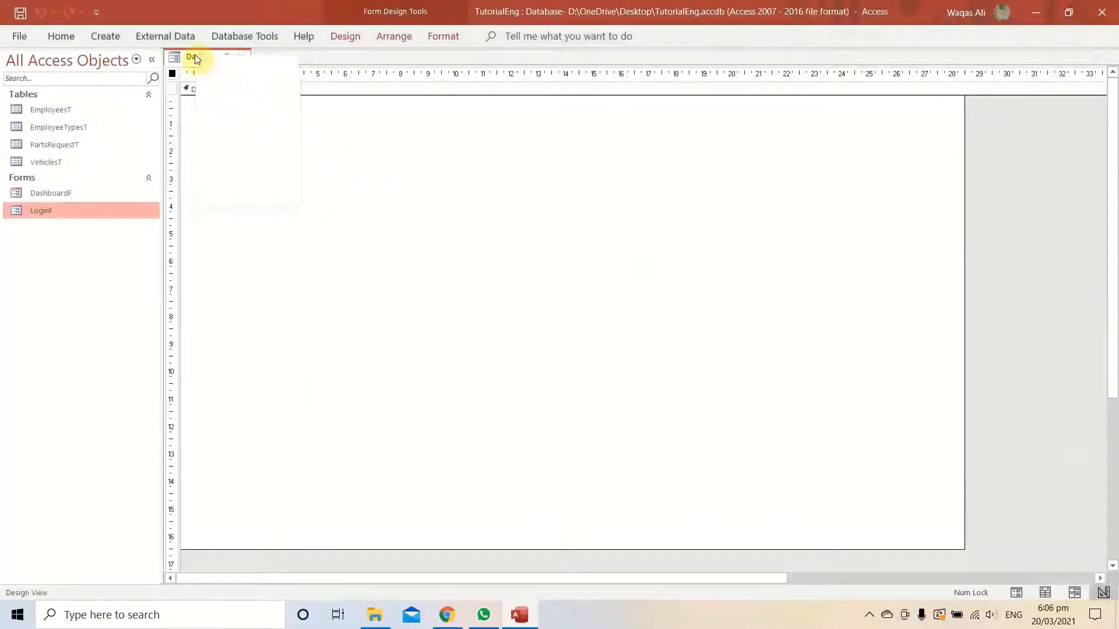
# Draw a rectangle about 28.5 cm wide and 0.3 cm high along the Detail section's upper edge and show its formatting options
pyautogui.click(335, 37)
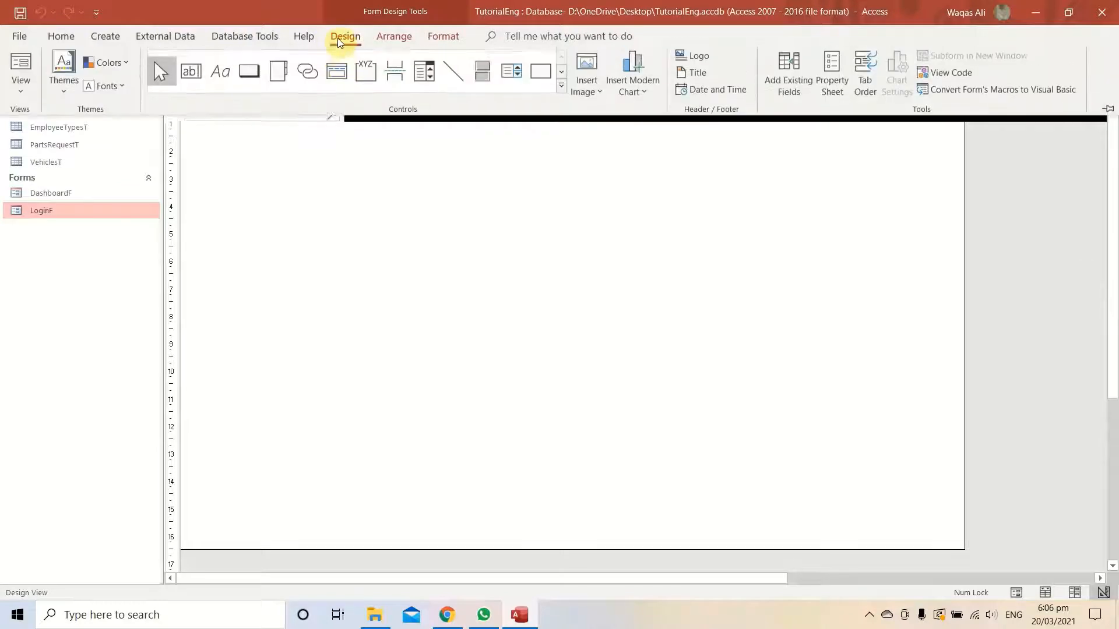
pyautogui.click(541, 73)
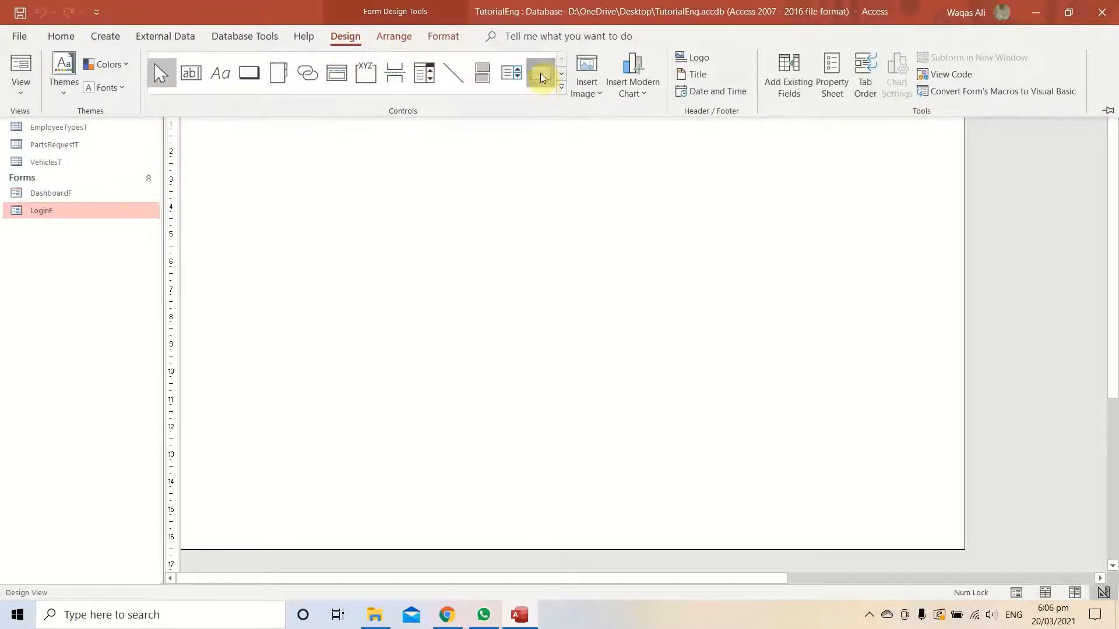
pyautogui.moveTo(180, 95); pyautogui.dragTo(965, 104)
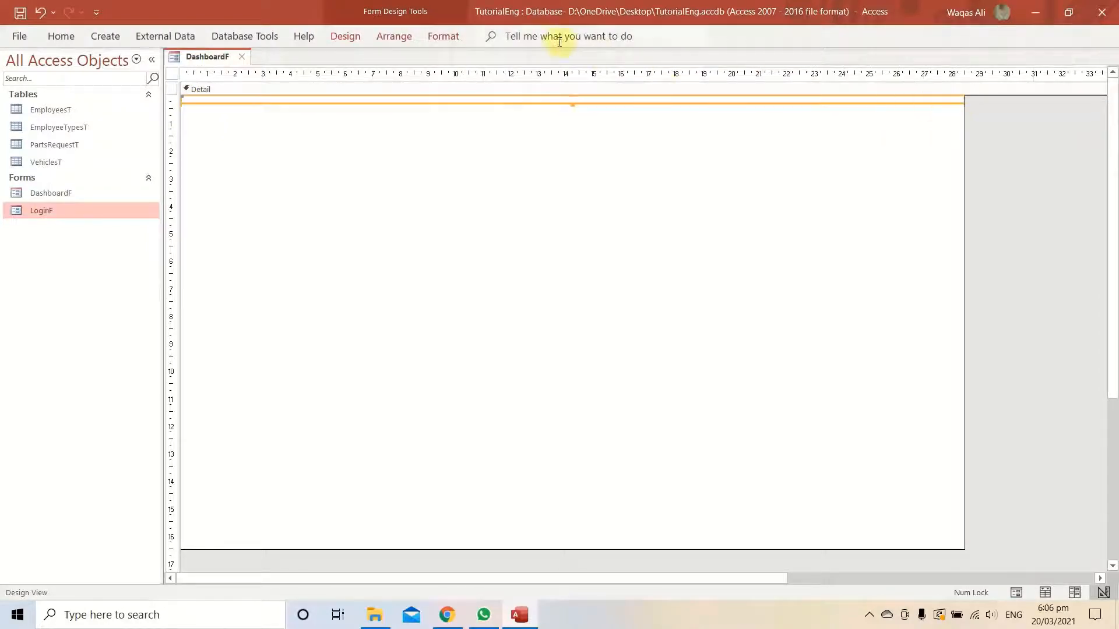
pyautogui.click(441, 36)
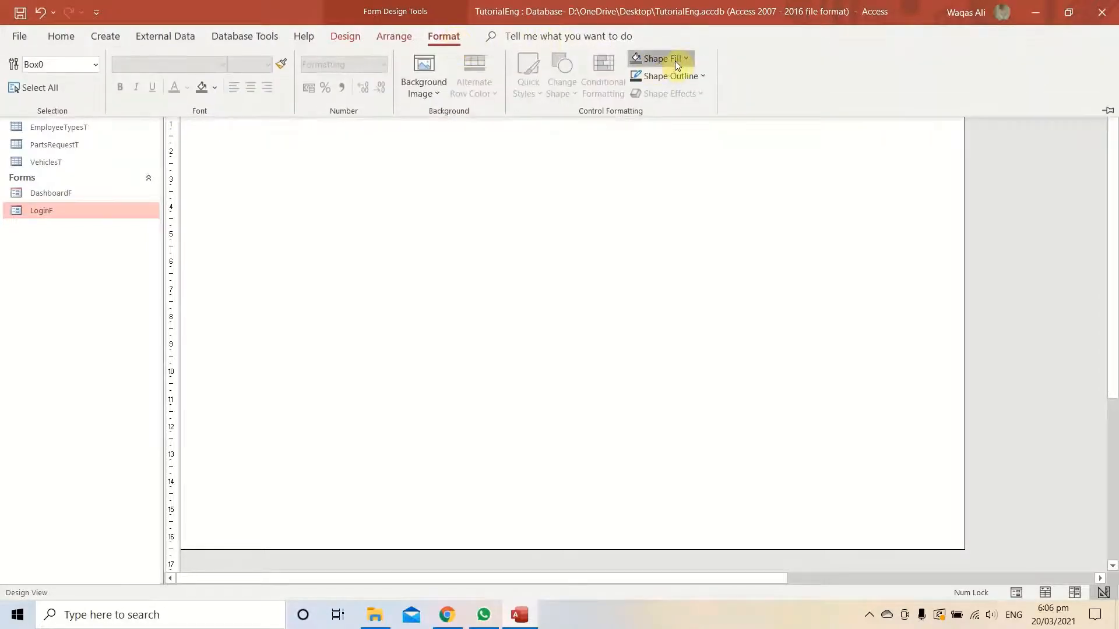
# Fill the rectangle along the Detail section's upper edge with the blue theme colour and make its outline transparent
pyautogui.click(675, 60)
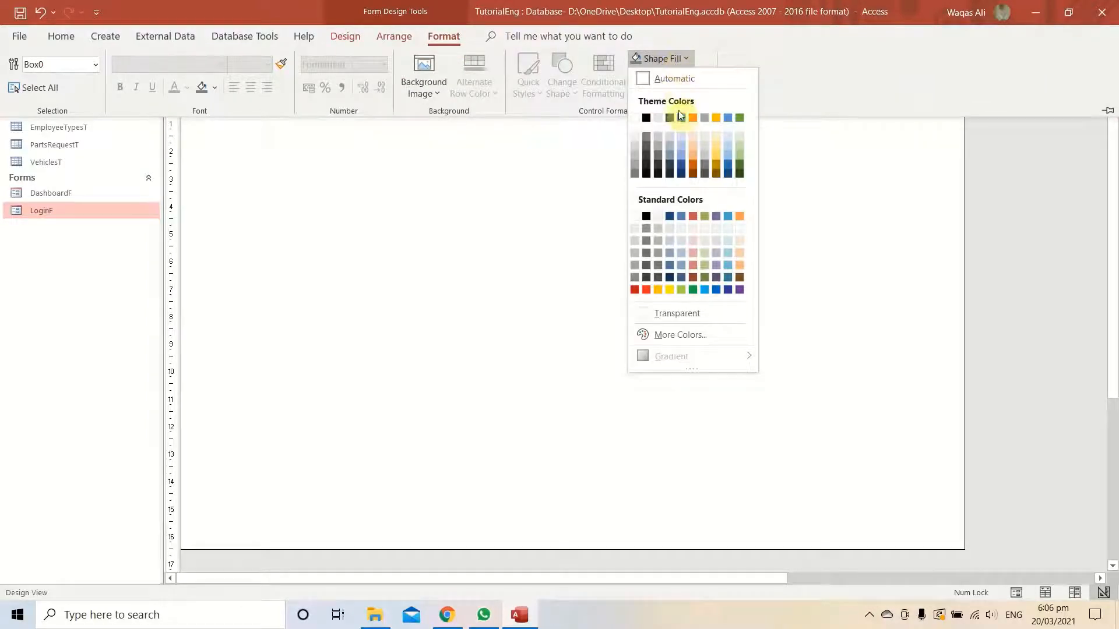
pyautogui.click(682, 119)
pyautogui.click(670, 76)
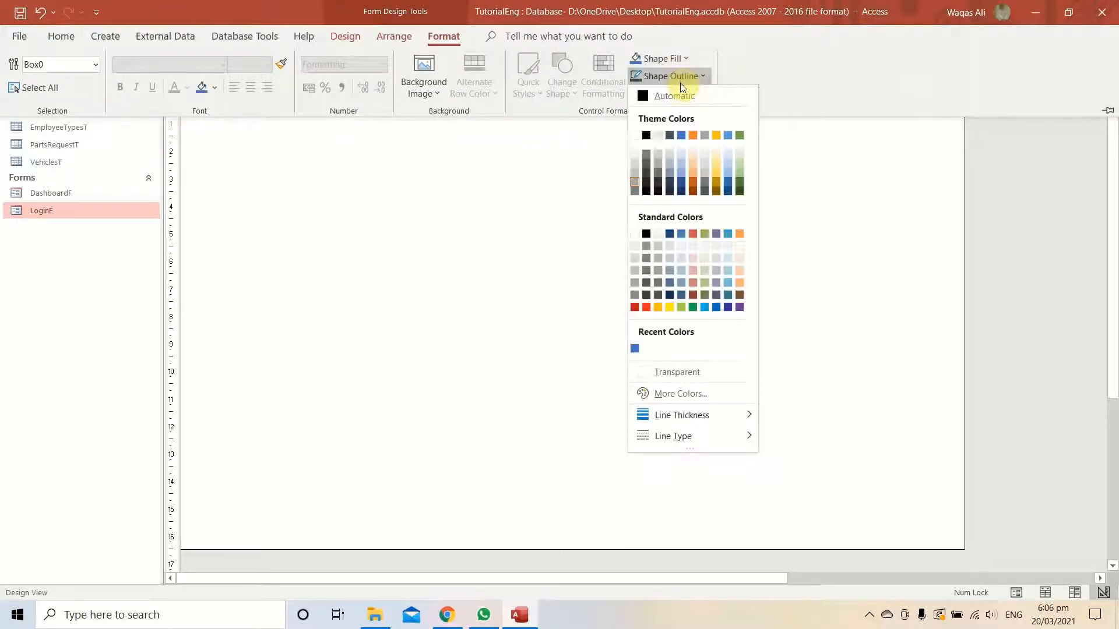
pyautogui.click(698, 373)
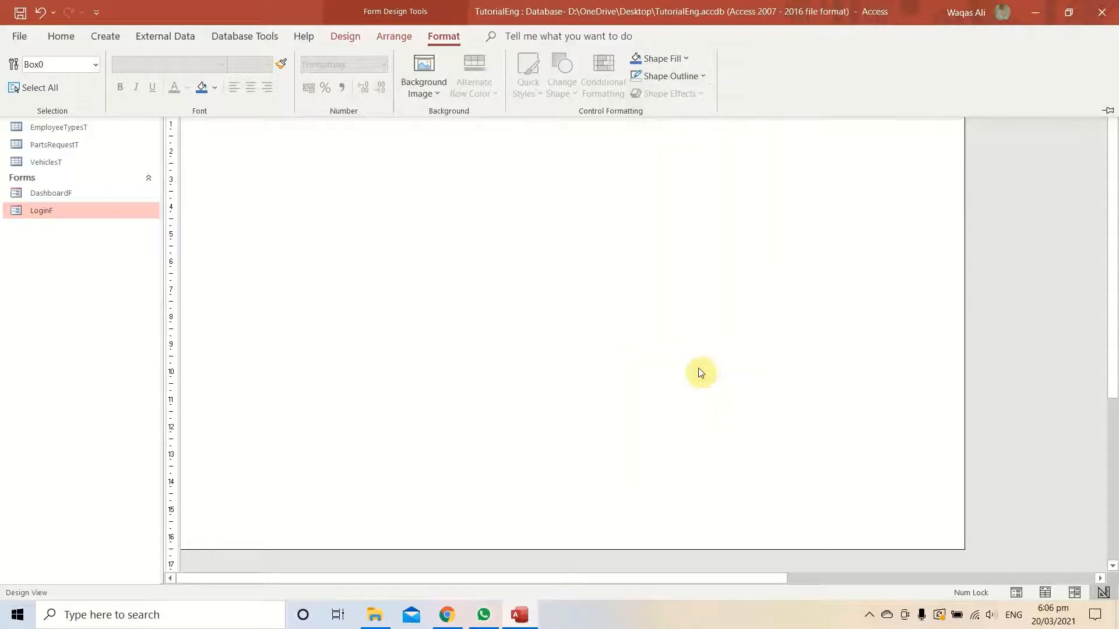
pyautogui.click(581, 227)
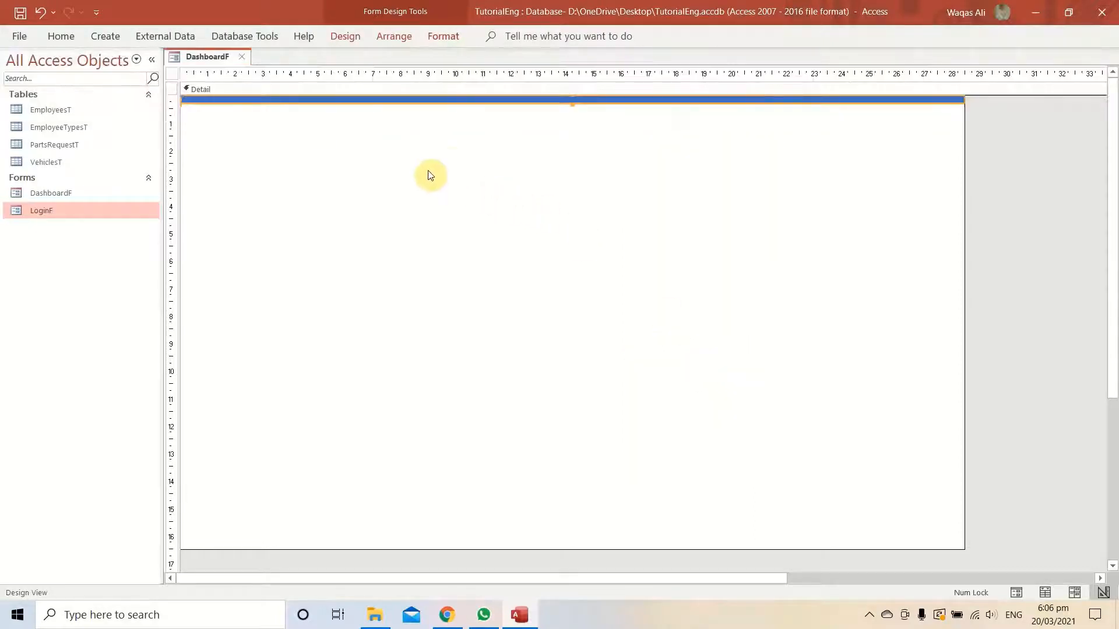
# Duplicate the blue bar, place the copy along its lower edge and fill the copy with standard green
pyautogui.click(572, 105)
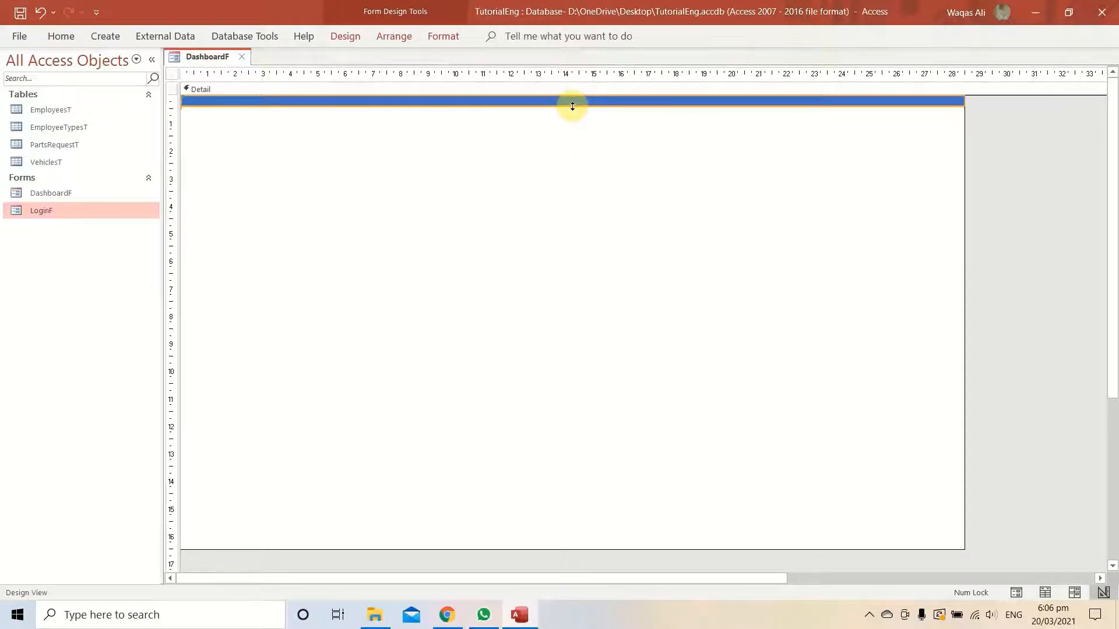
pyautogui.hotkey('ctrl', 'v')
pyautogui.moveTo(585, 122); pyautogui.dragTo(585, 110)
pyautogui.click(446, 36)
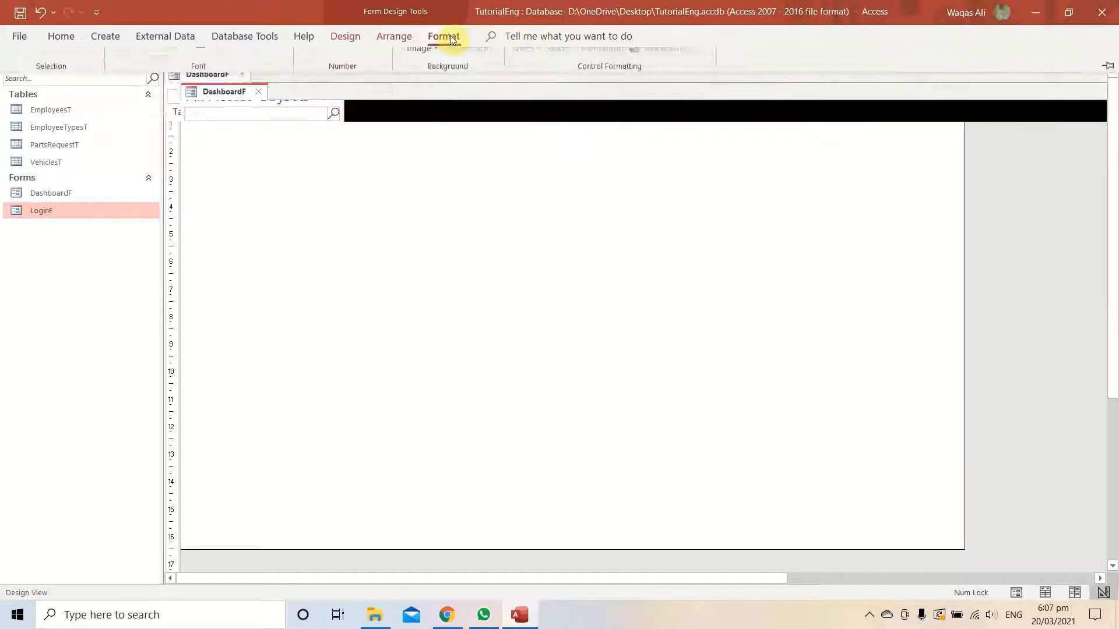
pyautogui.click(661, 59)
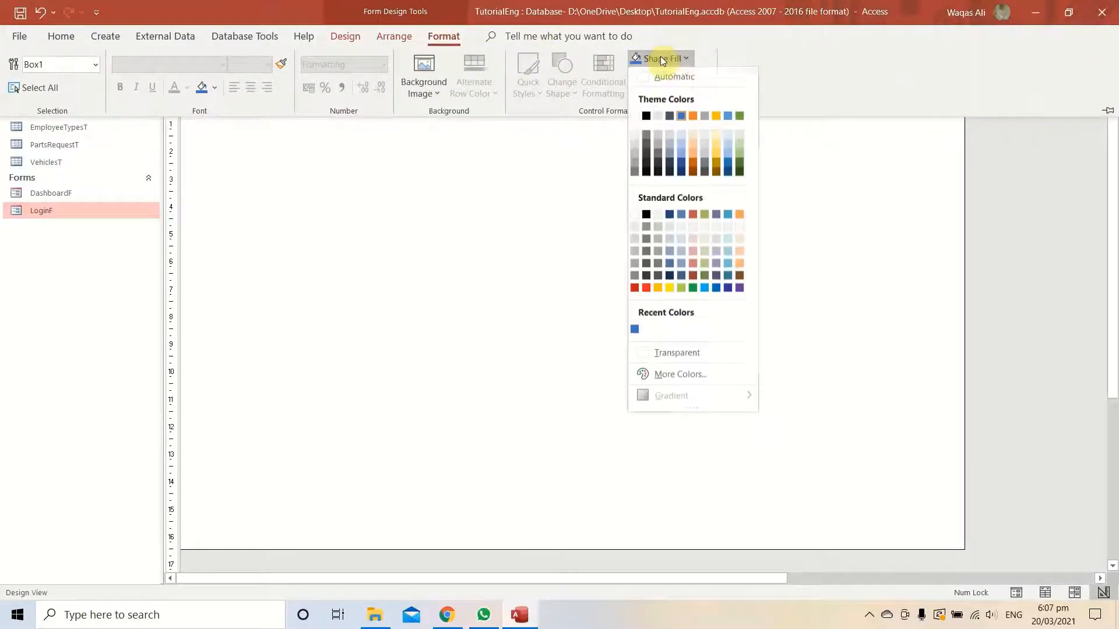
pyautogui.click(693, 289)
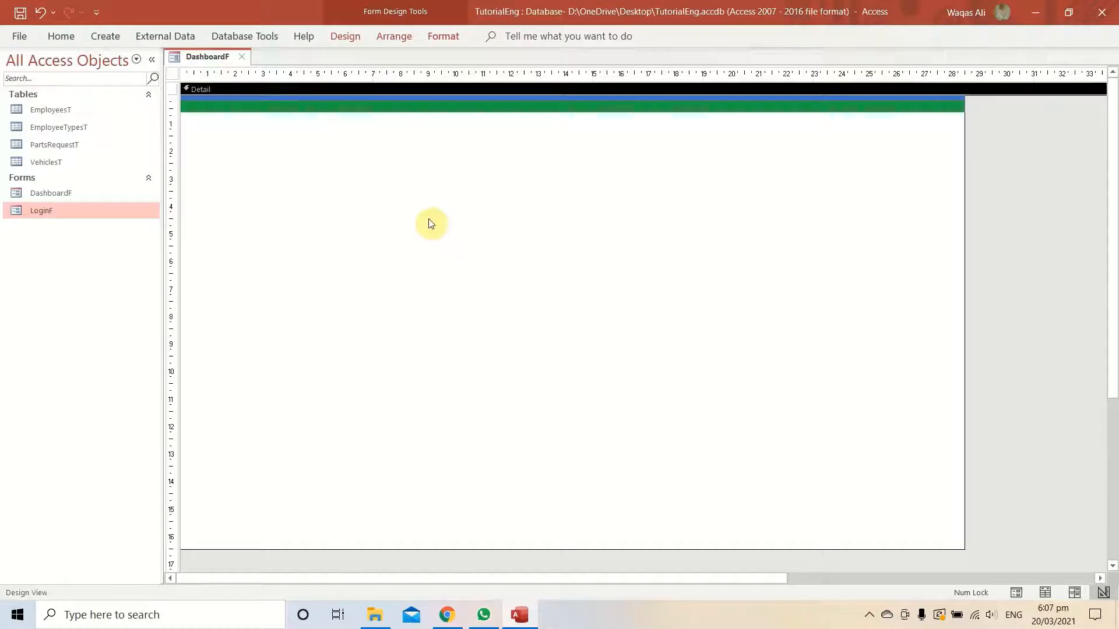
# Reduce the green bar's height and align it directly beneath the blue bar
pyautogui.click(600, 110)
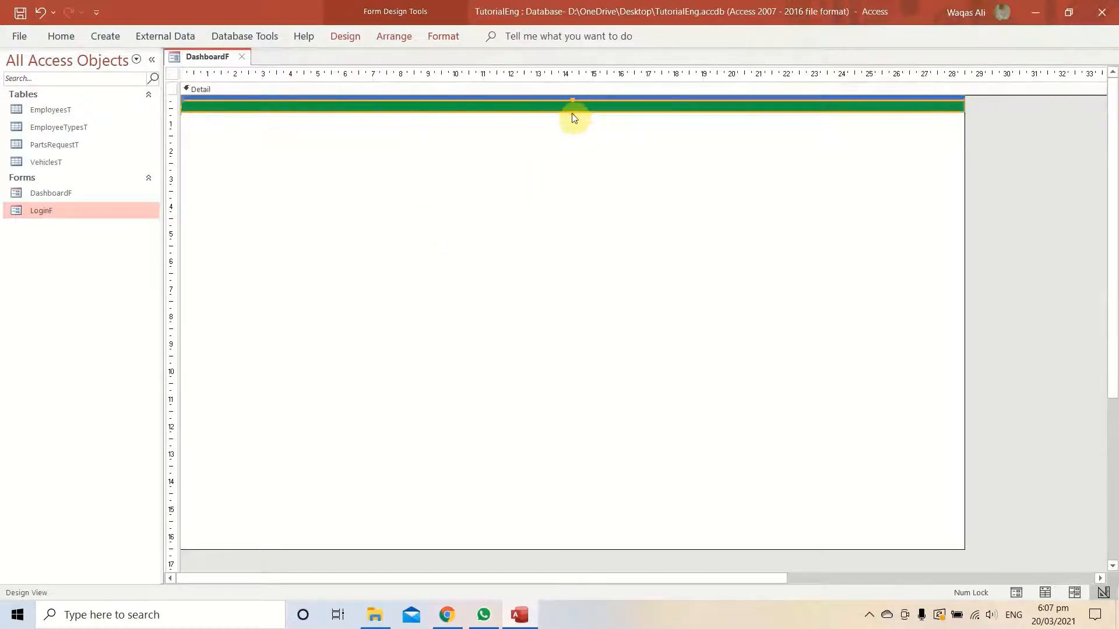
pyautogui.moveTo(572, 110); pyautogui.dragTo(587, 107)
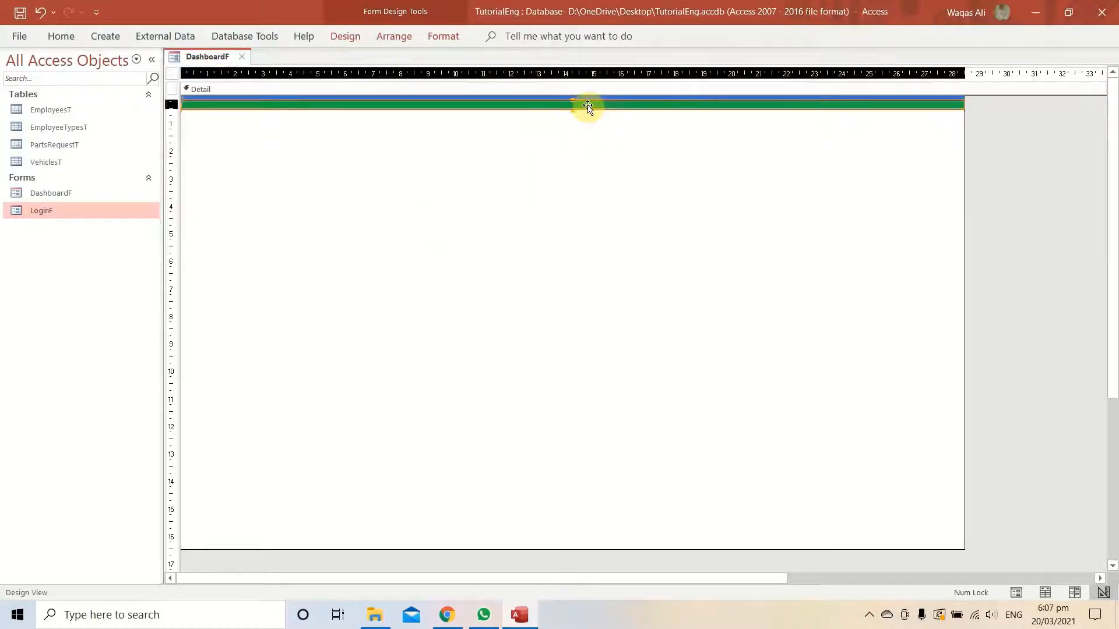
pyautogui.click(608, 166)
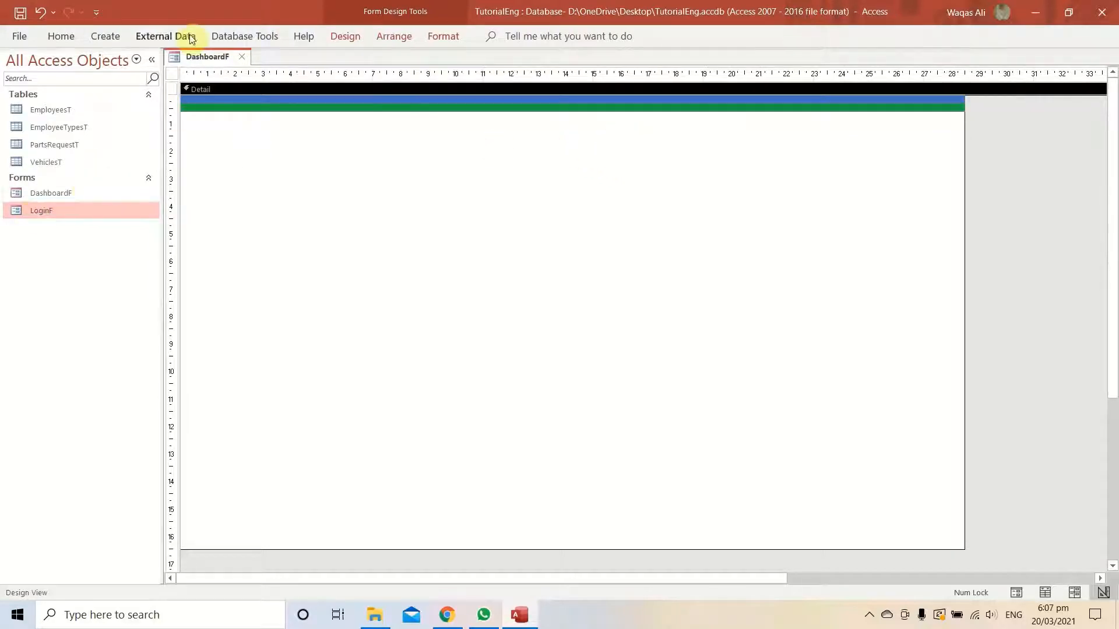
# Save DashboardF with its two coloured bars and display the form in Form View
pyautogui.rightClick(196, 58)
pyautogui.click(196, 60)
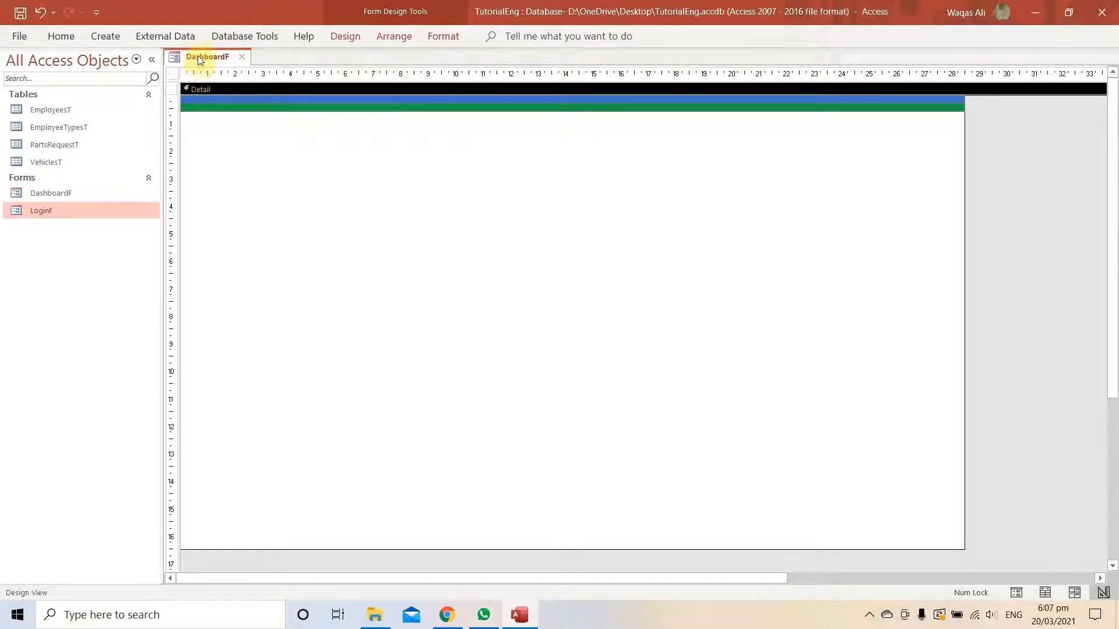
pyautogui.rightClick(196, 56)
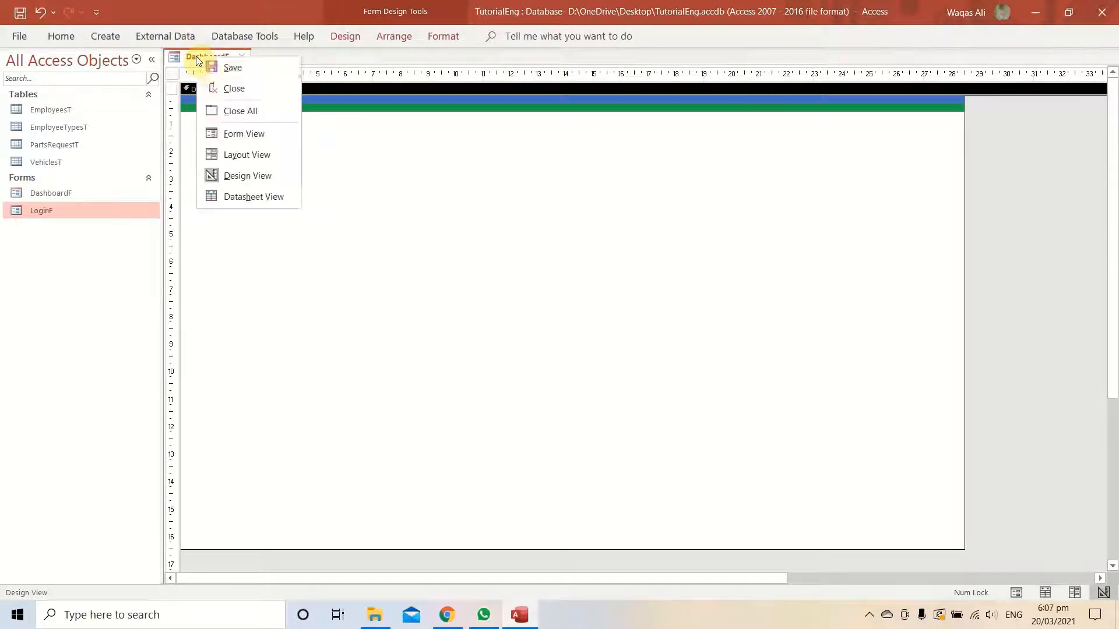
pyautogui.click(467, 139)
pyautogui.moveTo(699, 152); pyautogui.dragTo(617, 98)
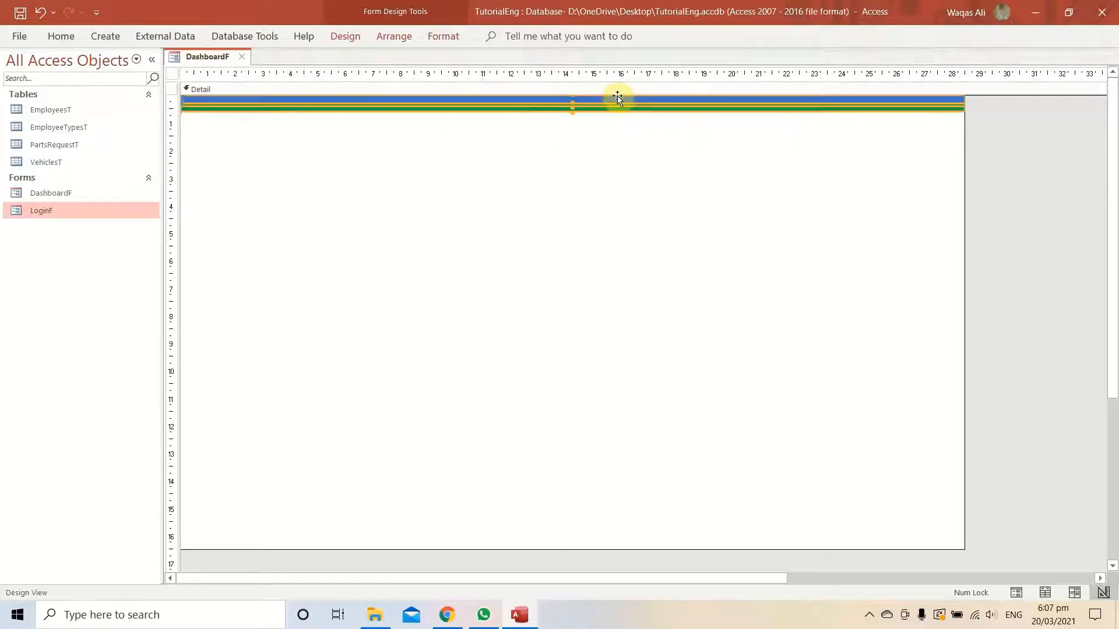
pyautogui.rightClick(188, 58)
pyautogui.click(245, 134)
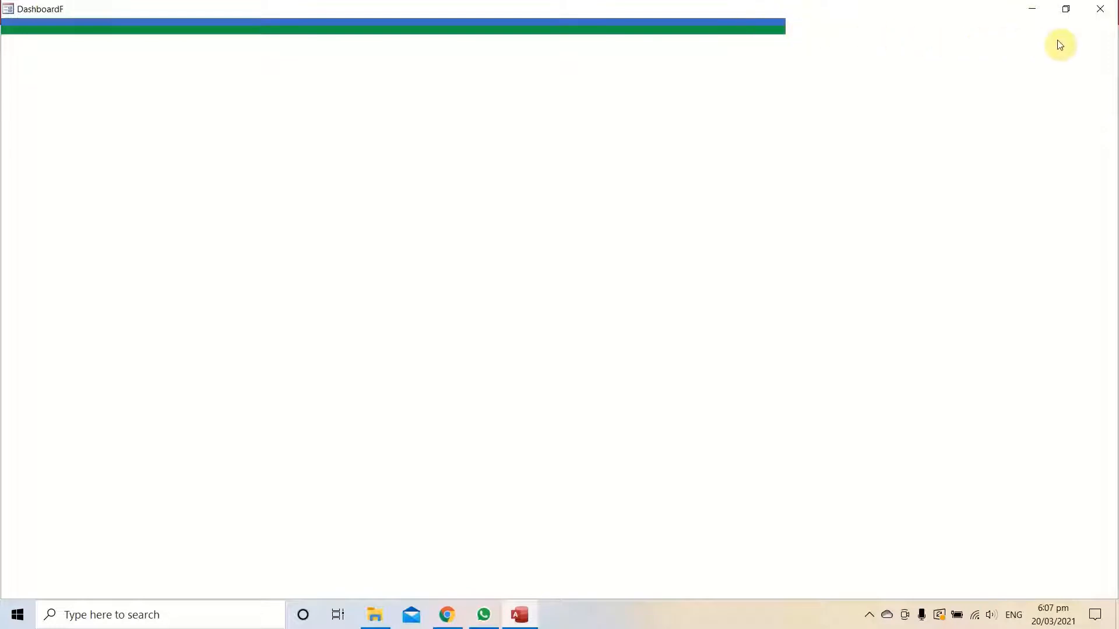
# Return DashboardF to Design View and set the Horizontal Anchor of both coloured bars to Both
pyautogui.rightClick(435, 119)
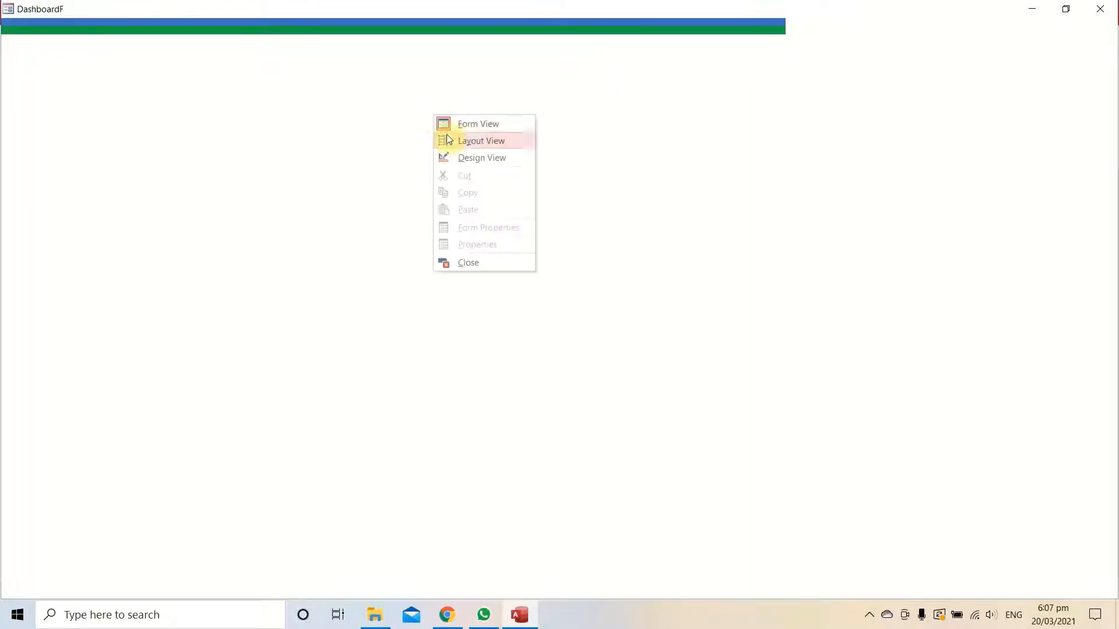
pyautogui.click(470, 157)
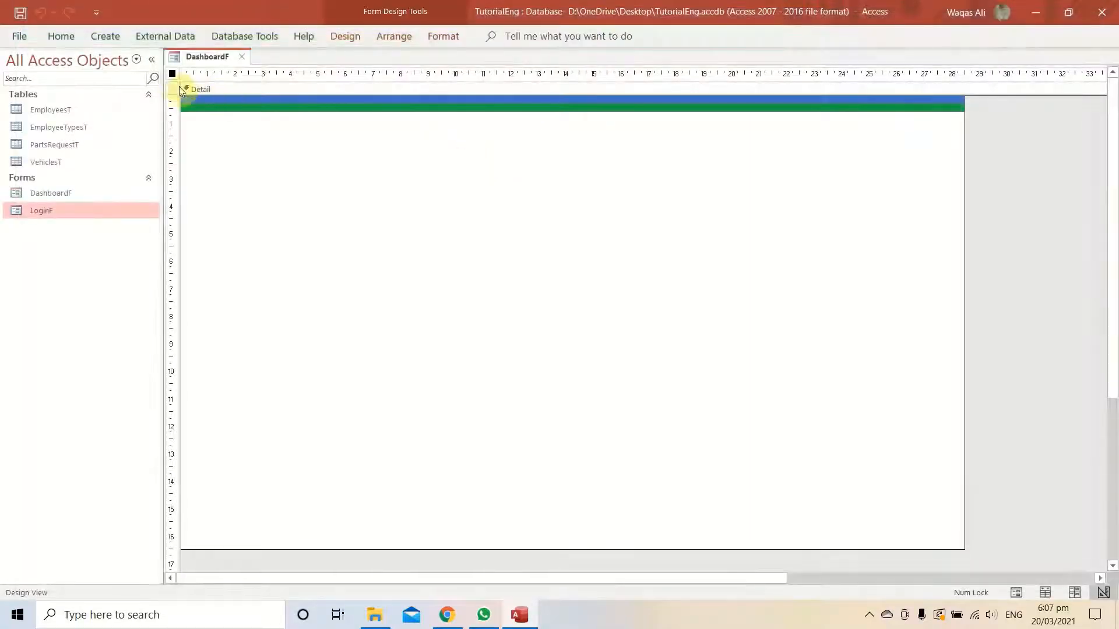
pyautogui.moveTo(528, 173); pyautogui.dragTo(456, 96)
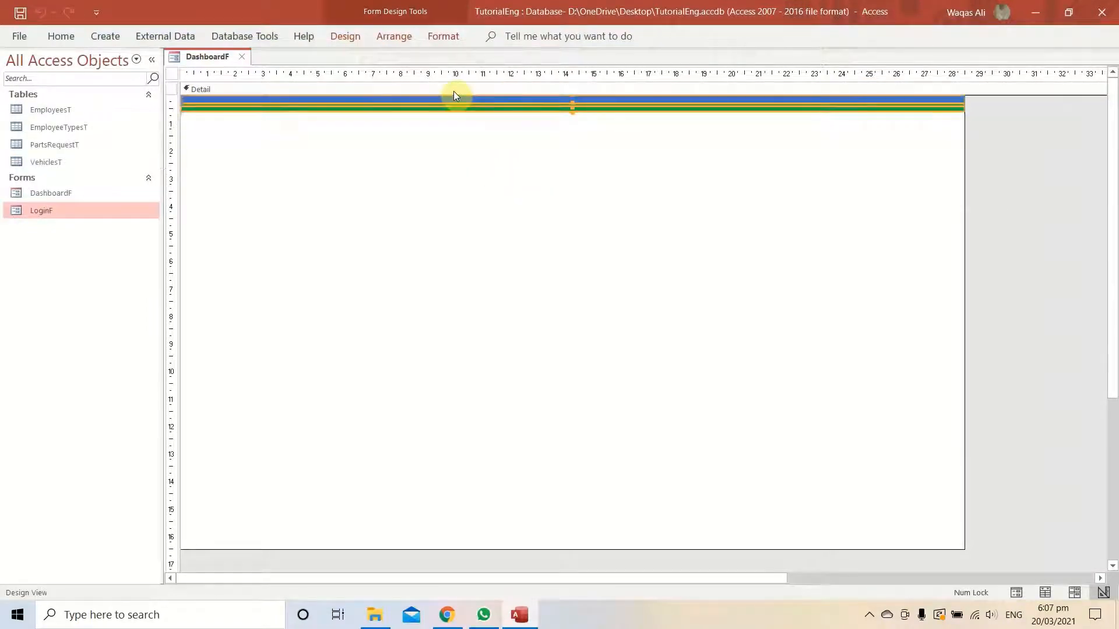
pyautogui.click(334, 39)
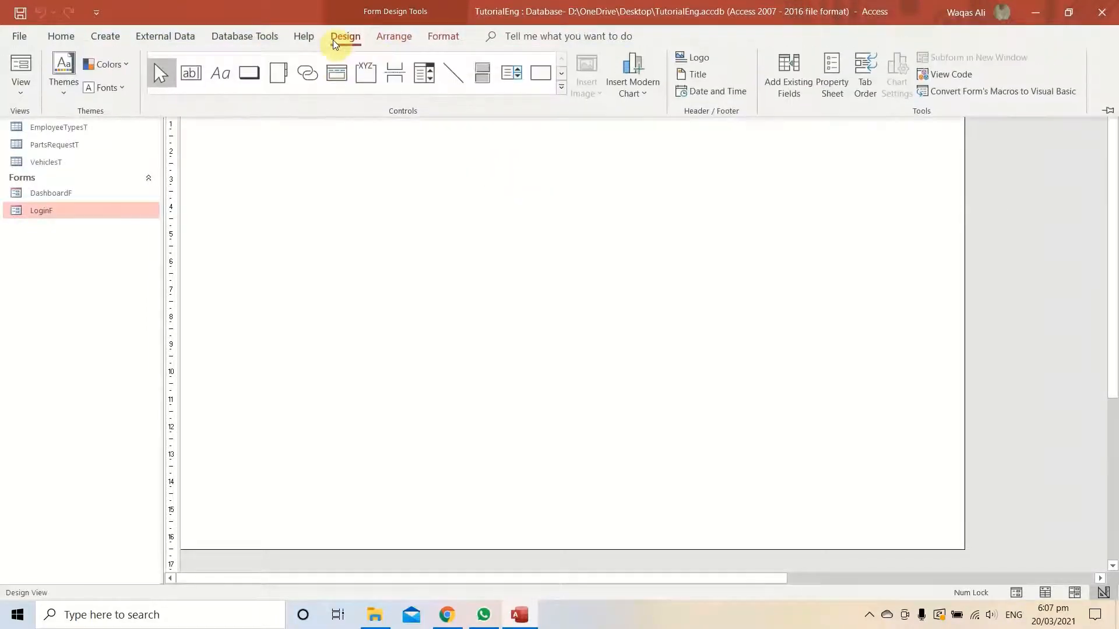
pyautogui.click(831, 83)
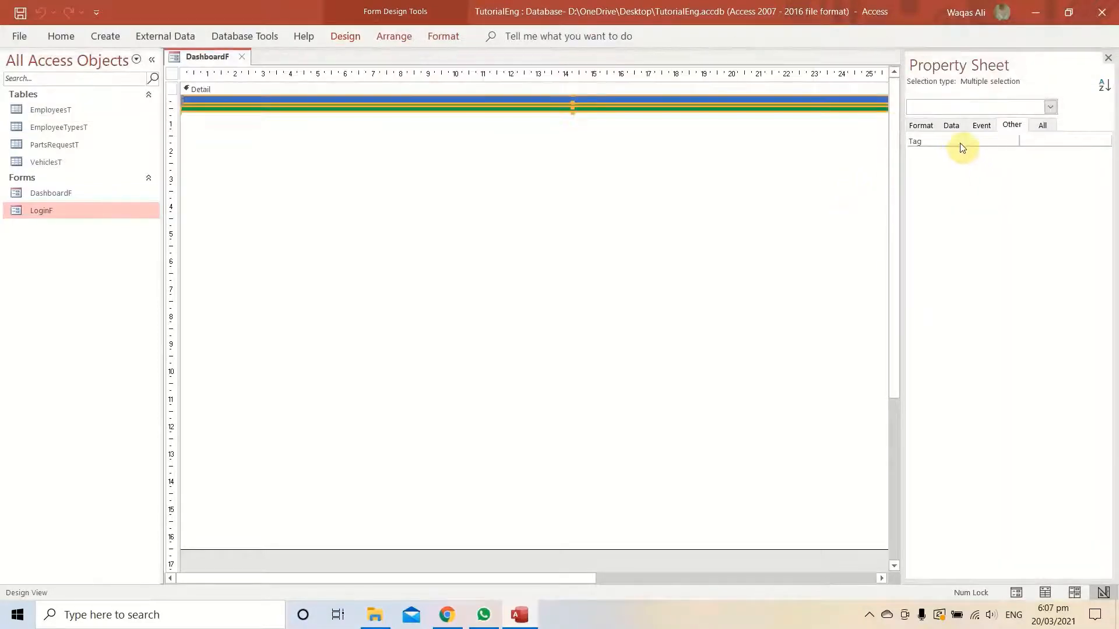
pyautogui.click(923, 125)
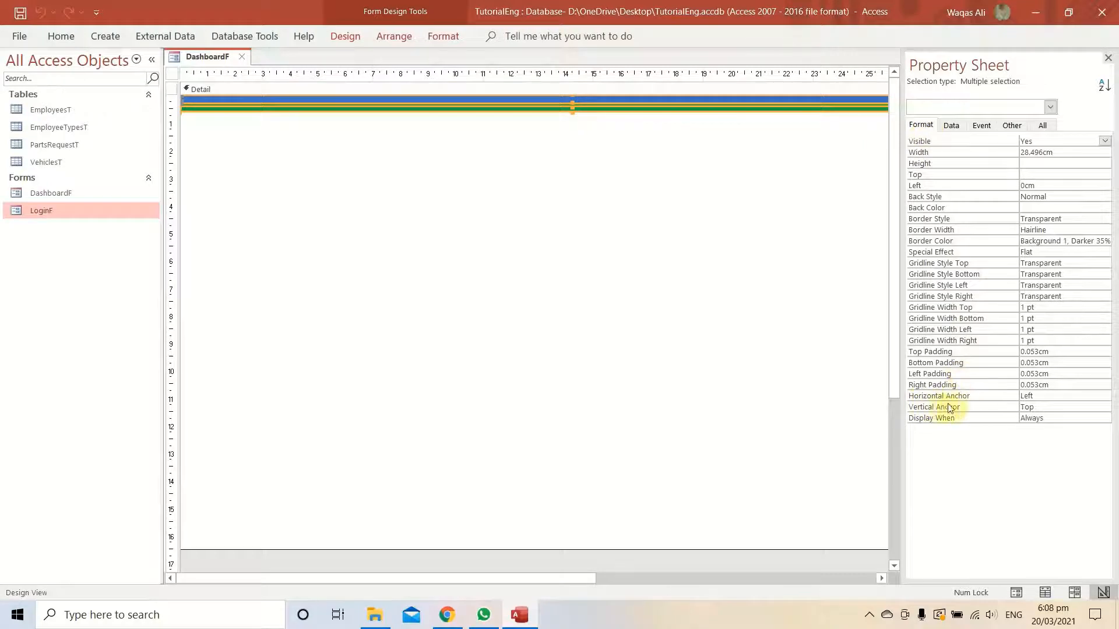
pyautogui.click(1064, 396)
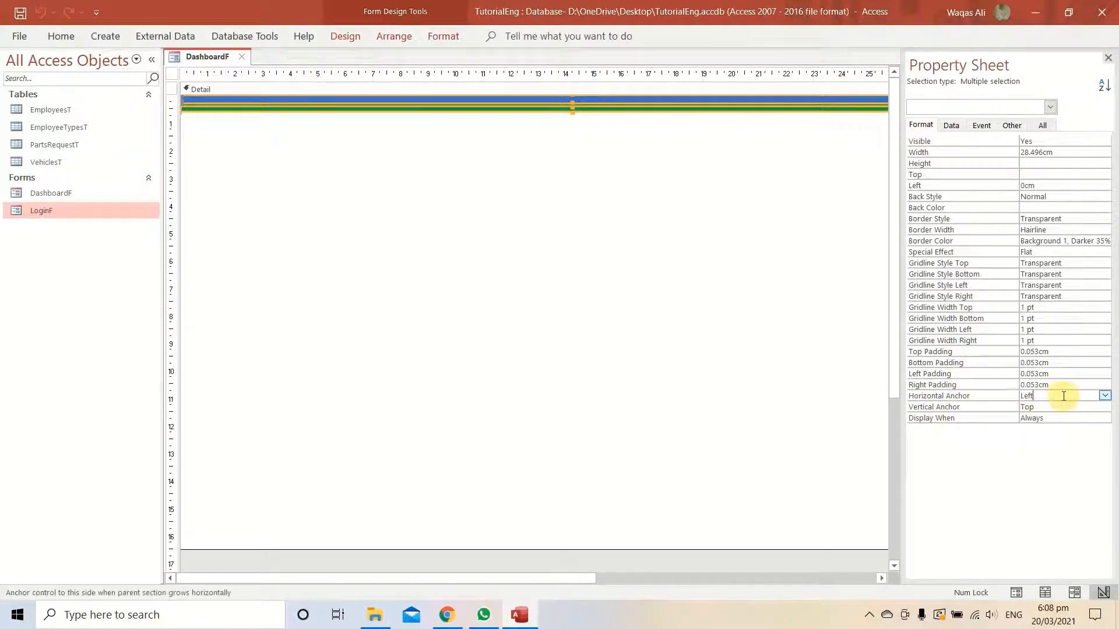
pyautogui.click(1104, 395)
pyautogui.click(1078, 427)
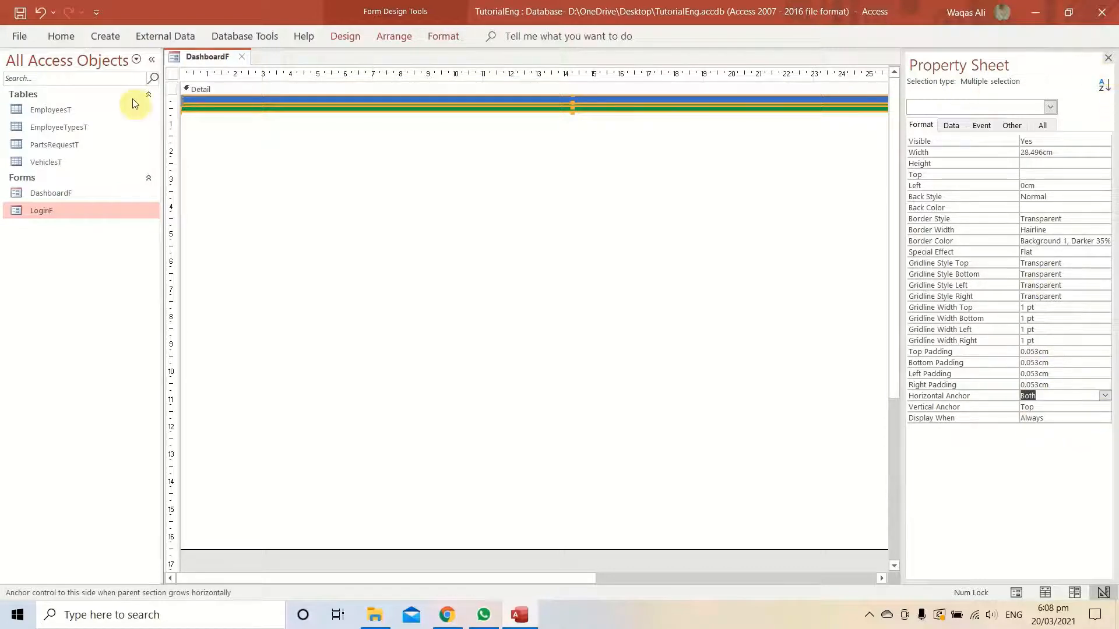
# Save the anchor change and set the form's Caption property to Dashboard
pyautogui.rightClick(202, 58)
pyautogui.click(184, 65)
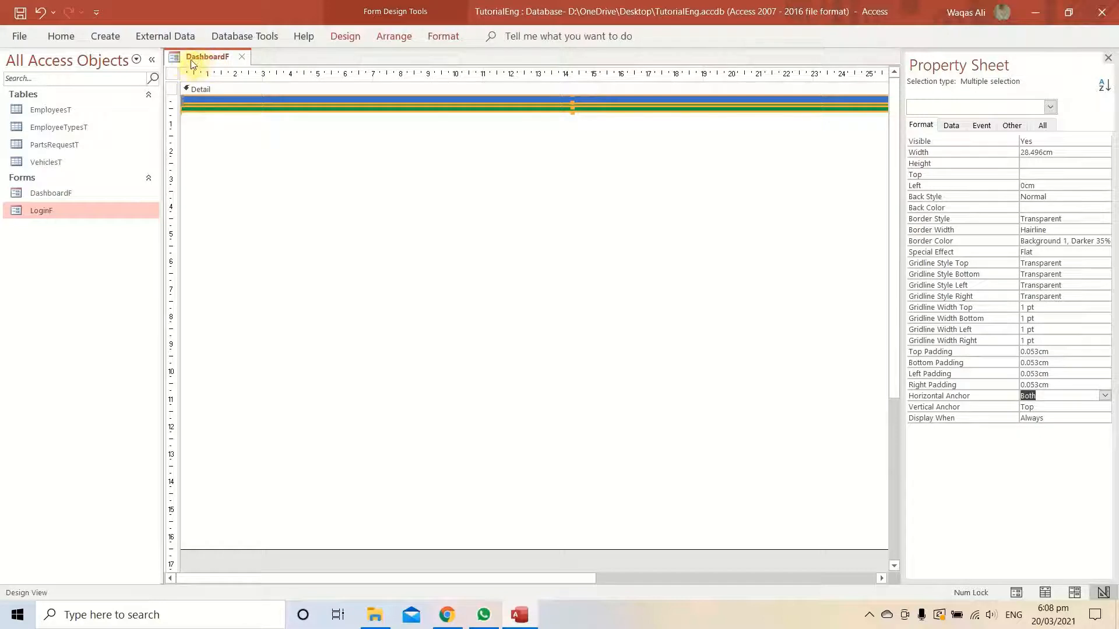
pyautogui.rightClick(194, 56)
pyautogui.click(203, 61)
pyautogui.click(173, 77)
pyautogui.click(1052, 141)
pyautogui.write('Dashboard')
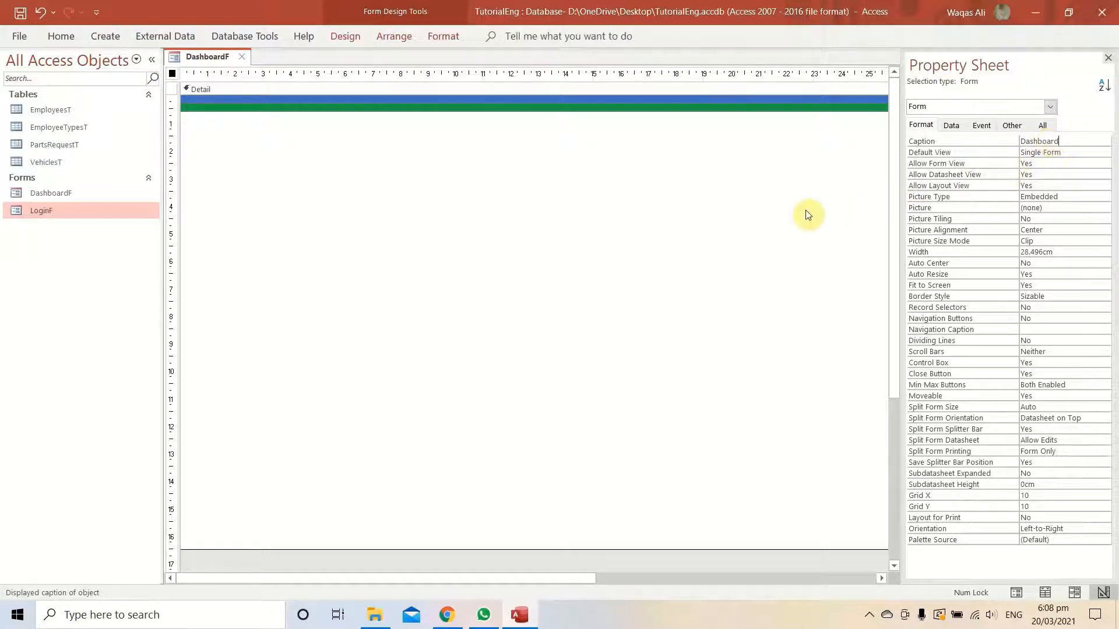
pyautogui.press('Return')
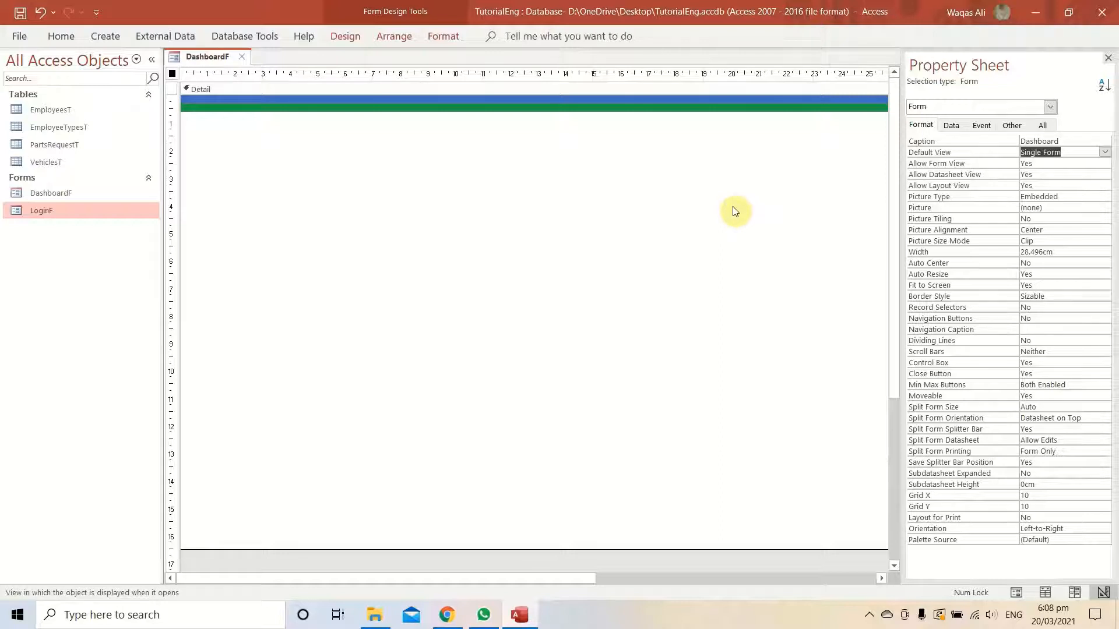
# Save the new form caption and display DashboardF in Form View
pyautogui.rightClick(197, 57)
pyautogui.click(205, 69)
pyautogui.rightClick(197, 57)
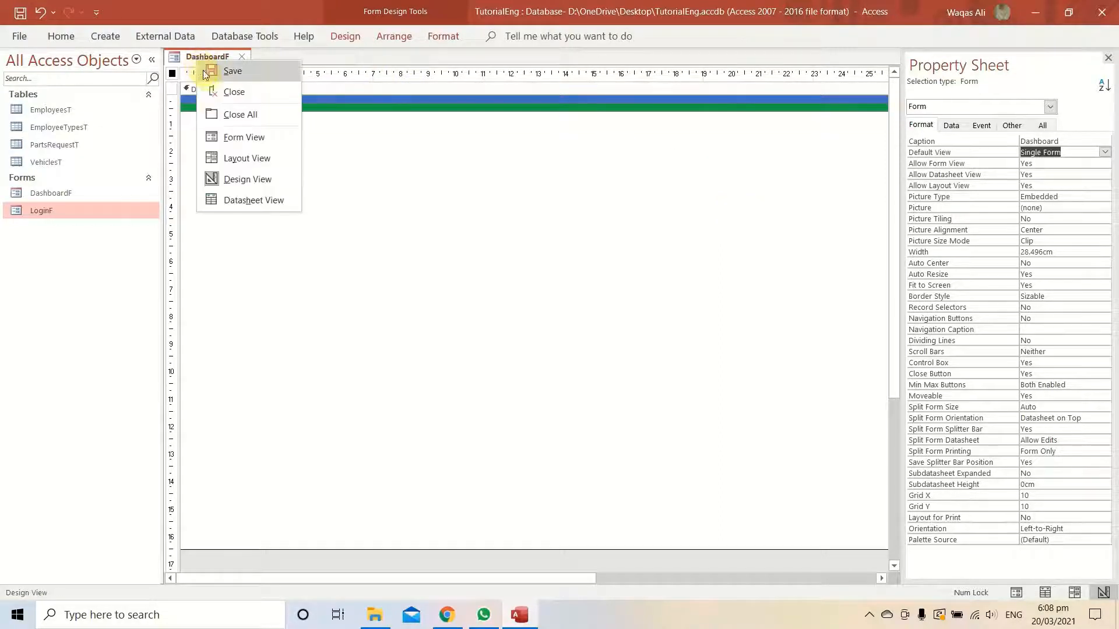
pyautogui.click(265, 146)
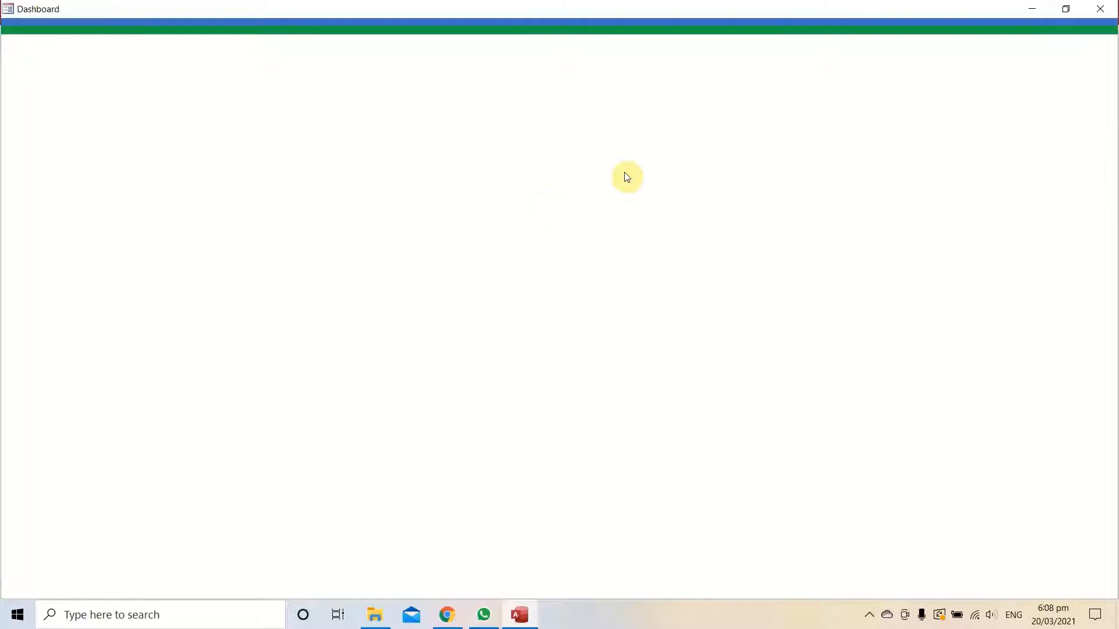
# Restore the maximized Dashboard pop-up to a smaller window and return the form to Design View
pyautogui.rightClick(549, 5)
pyautogui.click(472, 133)
pyautogui.doubleClick(956, 9)
pyautogui.rightClick(608, 77)
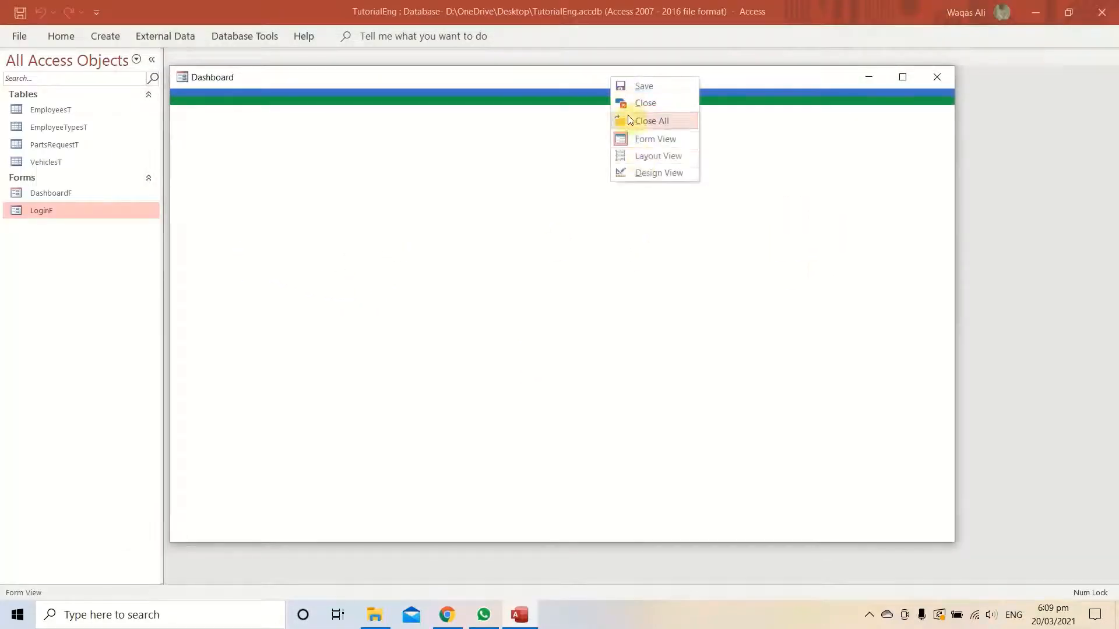
pyautogui.click(641, 172)
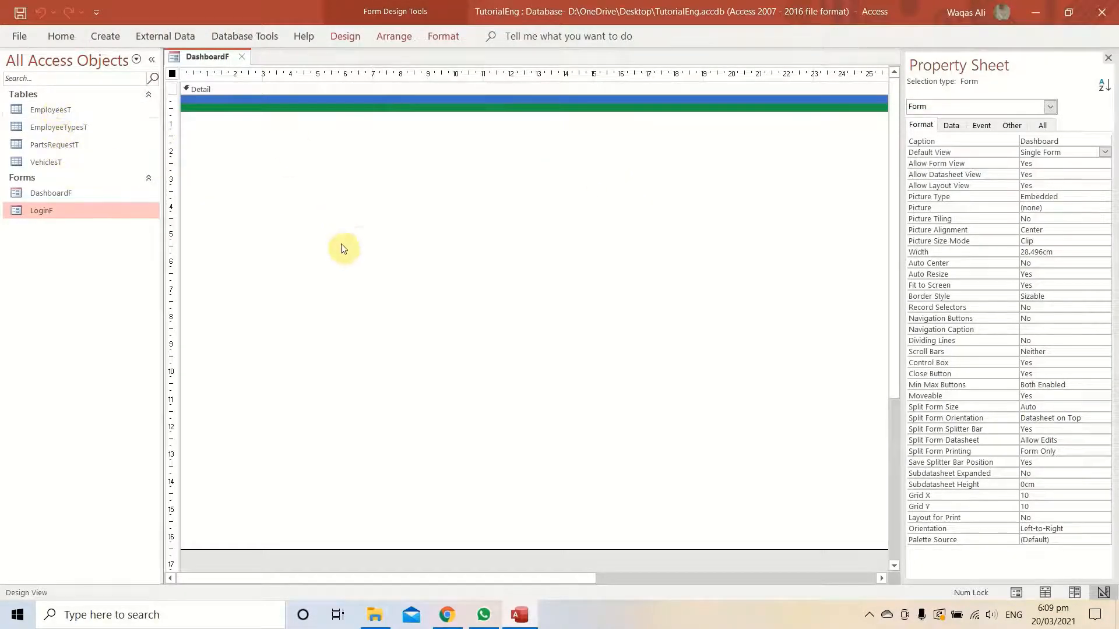
pyautogui.click(78, 113)
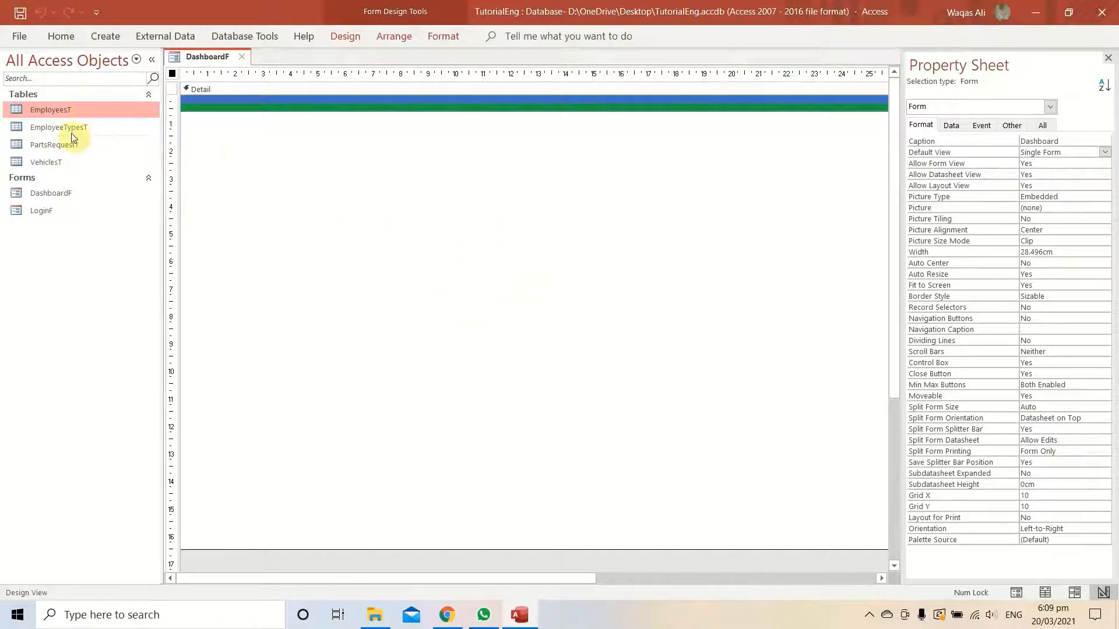
pyautogui.click(69, 129)
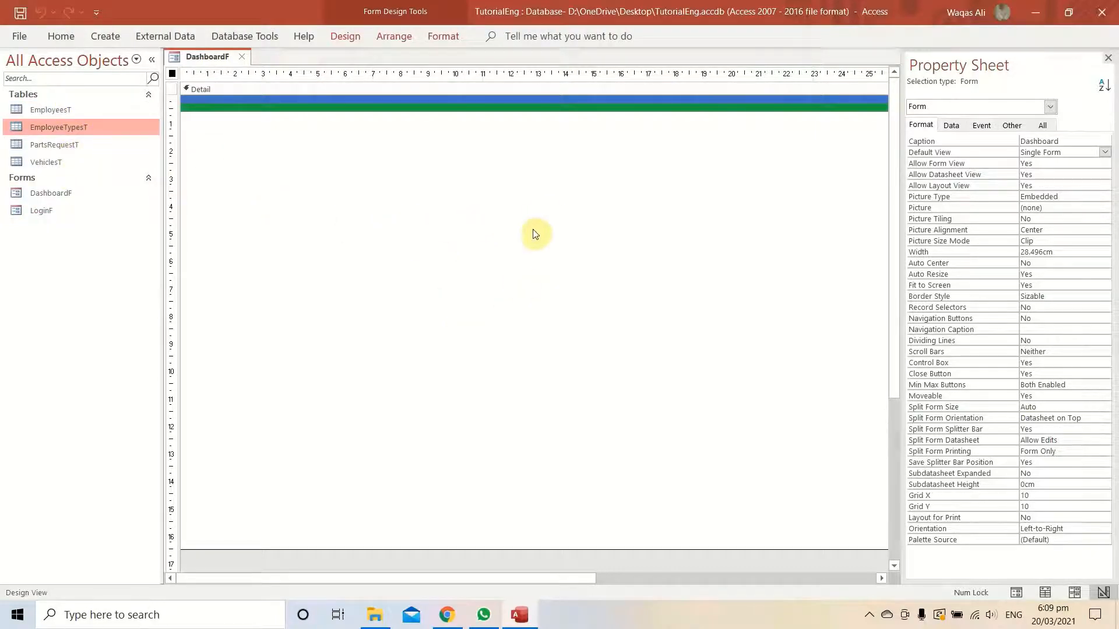
pyautogui.click(37, 148)
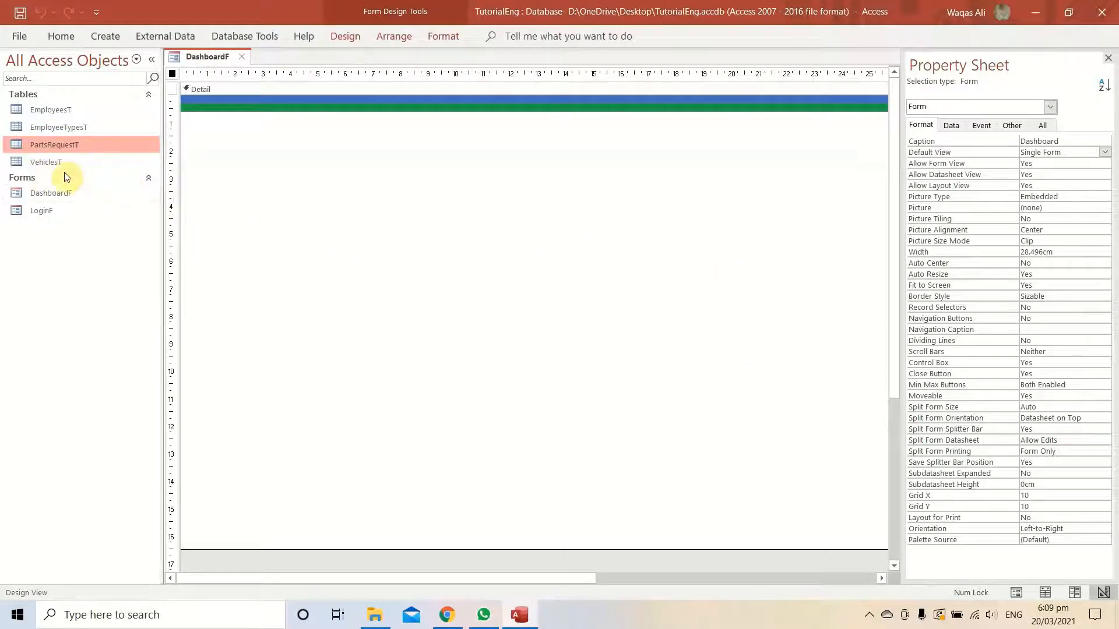
pyautogui.click(60, 165)
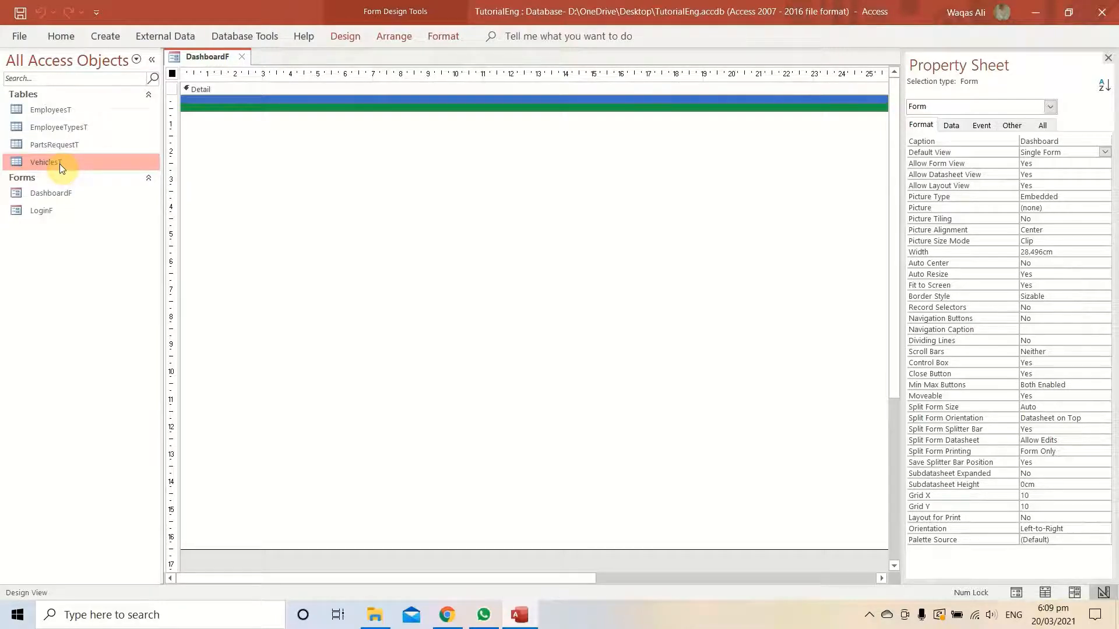
pyautogui.click(165, 36)
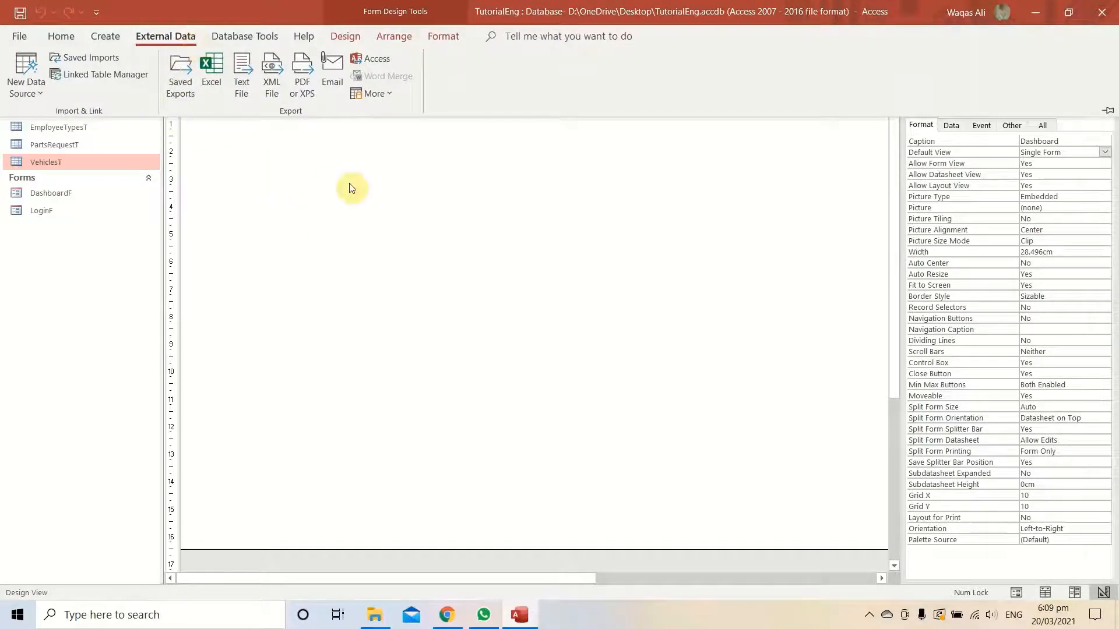
# Select the form's Detail section, close the Property Sheet and save DashboardF
pyautogui.click(471, 232)
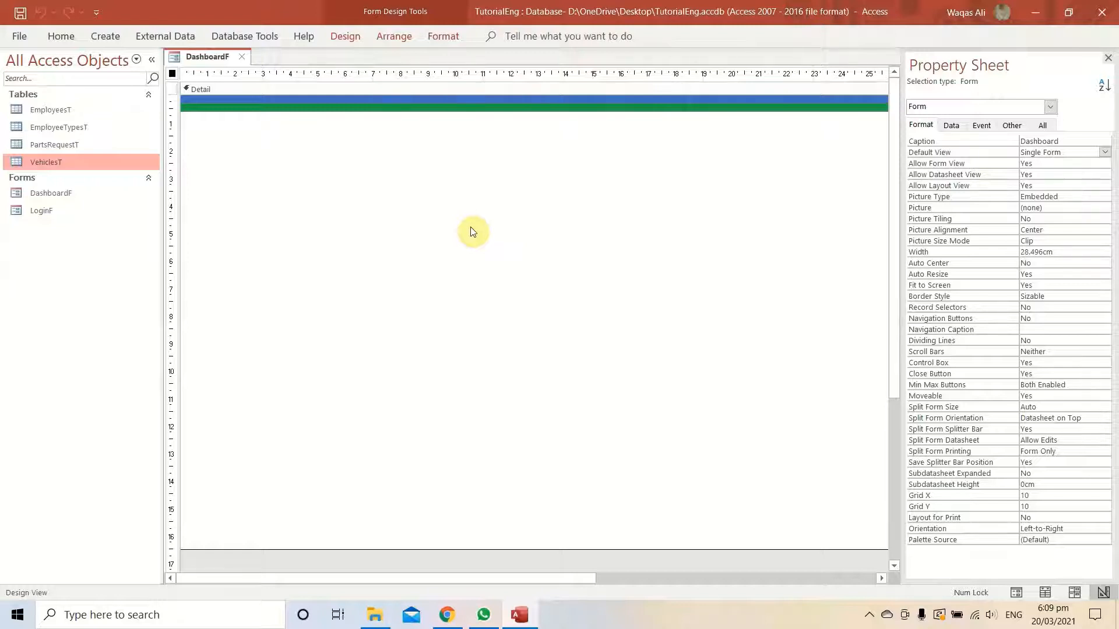
pyautogui.click(591, 211)
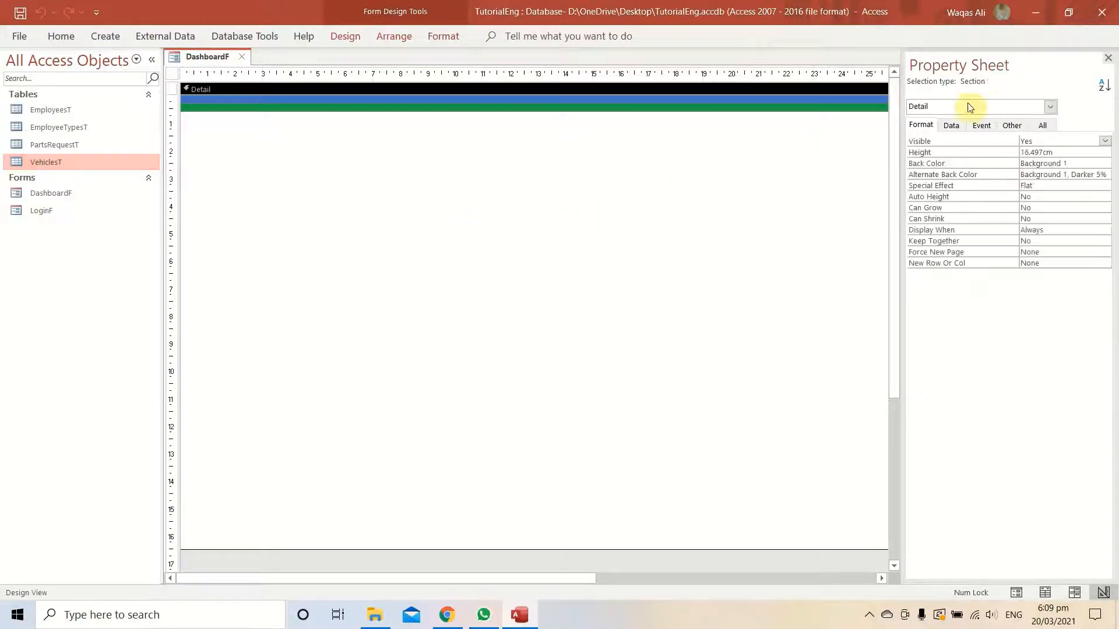
pyautogui.click(1107, 59)
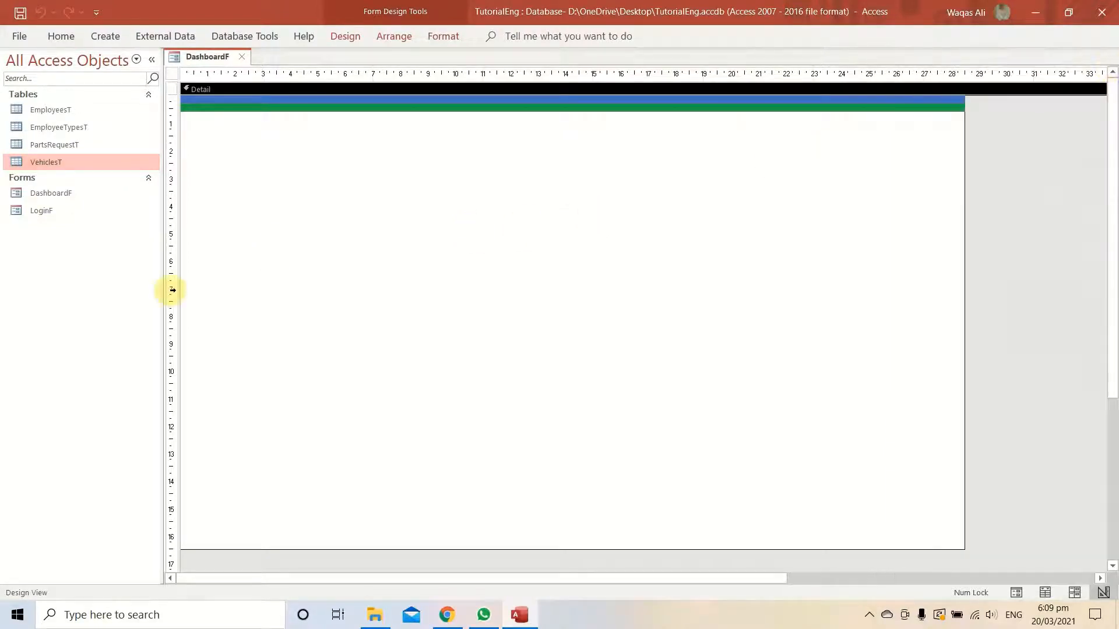
pyautogui.rightClick(187, 57)
pyautogui.click(225, 71)
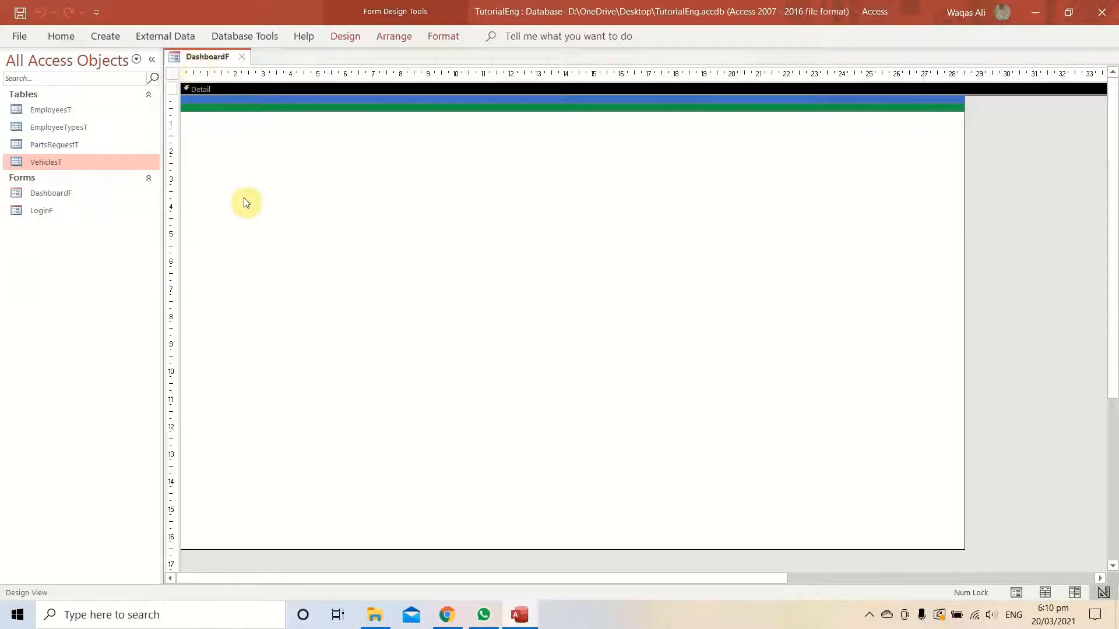
# Try a medium blue-grey and a light aqua back colour on the form's Detail section
pyautogui.click(590, 226)
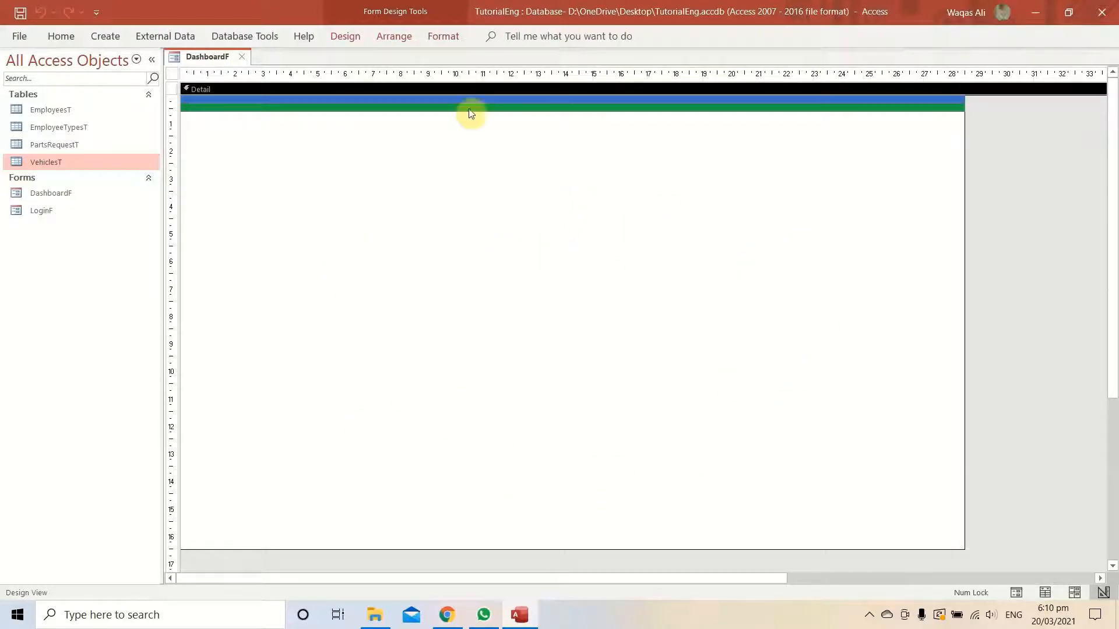
pyautogui.rightClick(505, 212)
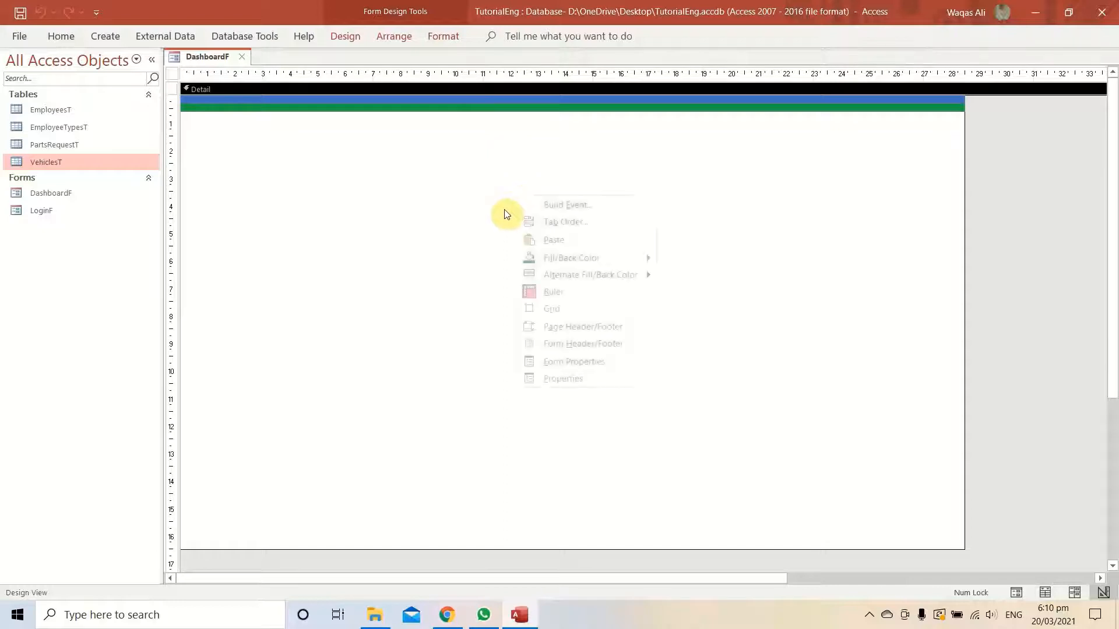
pyautogui.moveTo(634, 274)
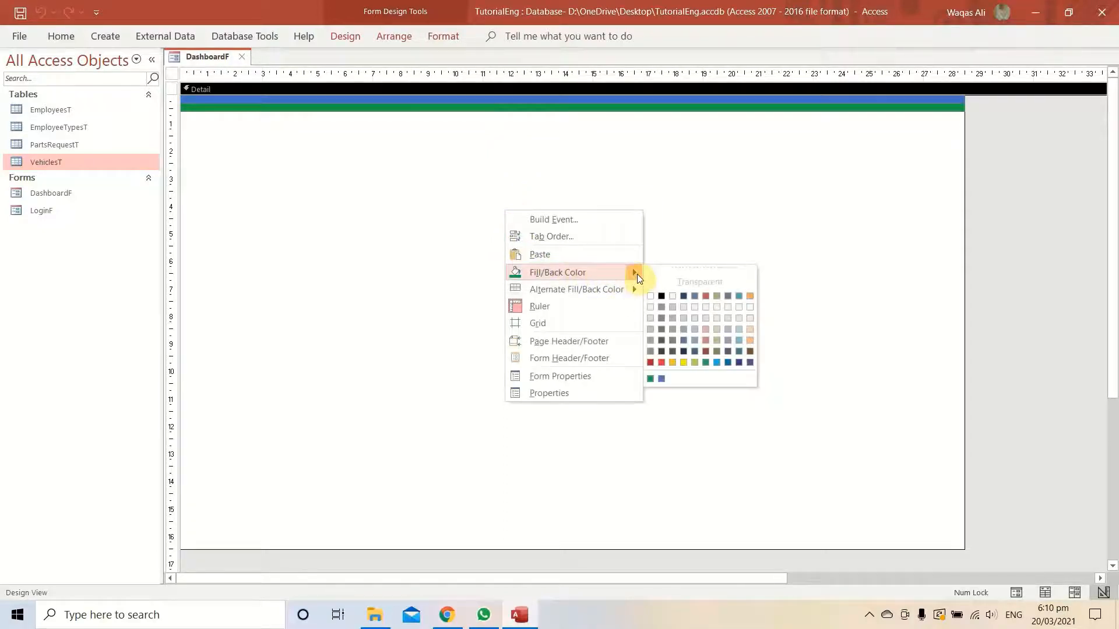
pyautogui.click(699, 330)
pyautogui.rightClick(604, 216)
pyautogui.moveTo(655, 283)
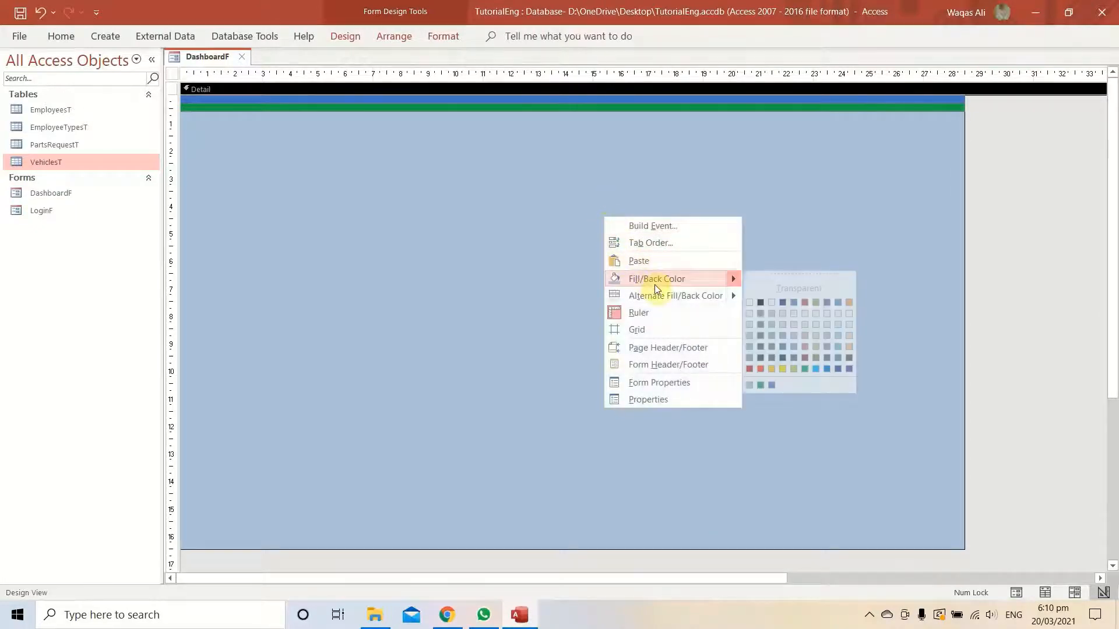
pyautogui.click(839, 327)
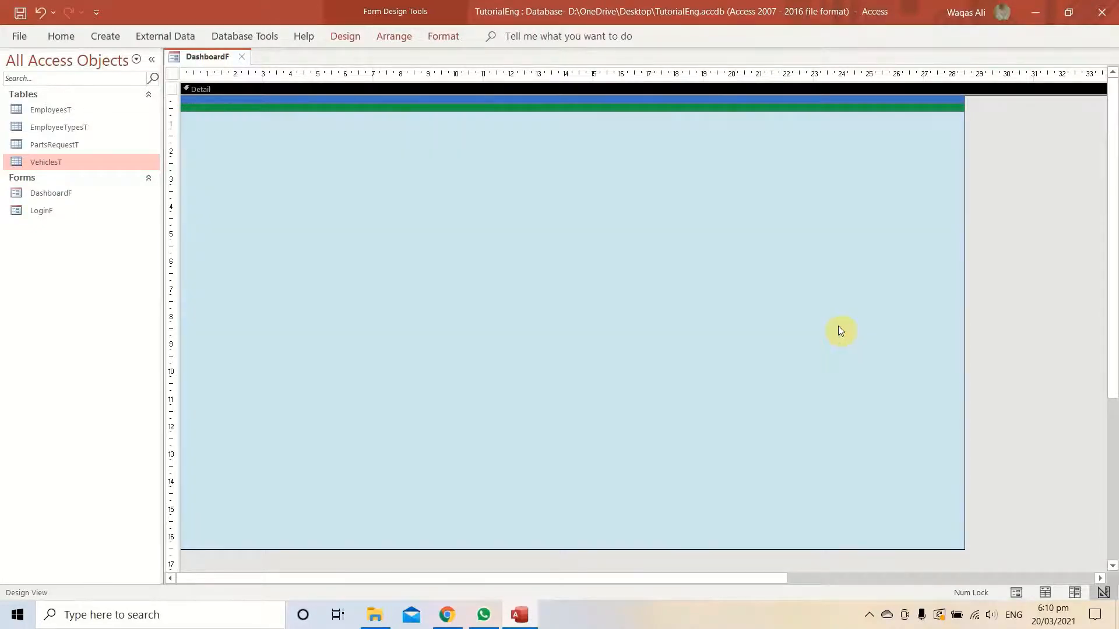
# Set the Detail section's back colour to the palest aqua shade in the theme palette
pyautogui.rightClick(549, 222)
pyautogui.moveTo(621, 283)
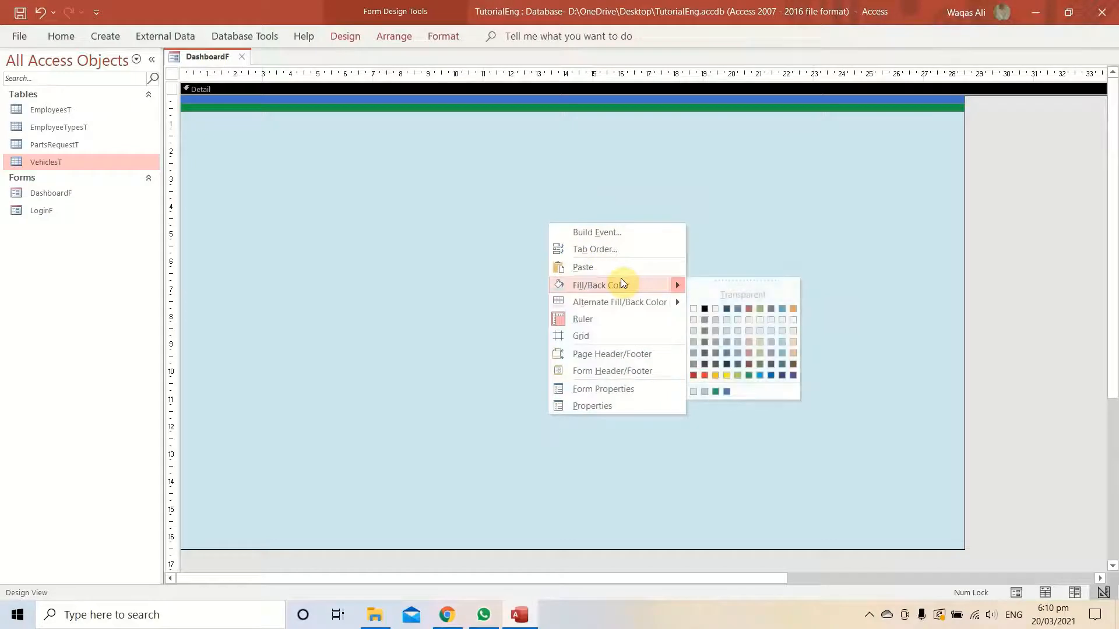
pyautogui.click(782, 319)
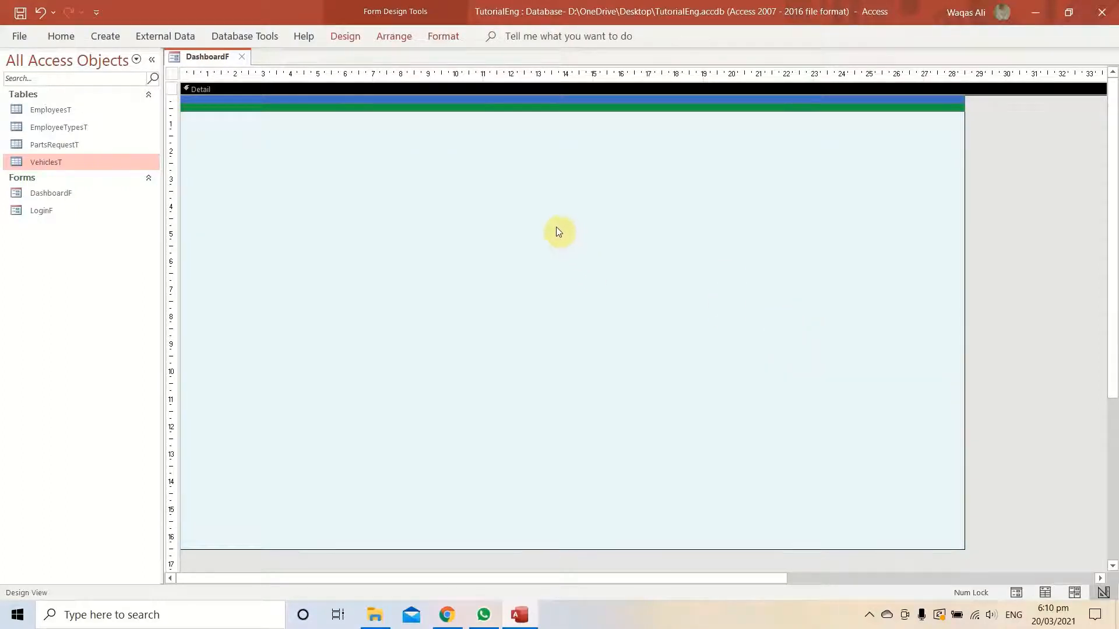
# Save the new background colour and display DashboardF in Form View
pyautogui.rightClick(195, 61)
pyautogui.click(195, 63)
pyautogui.rightClick(194, 63)
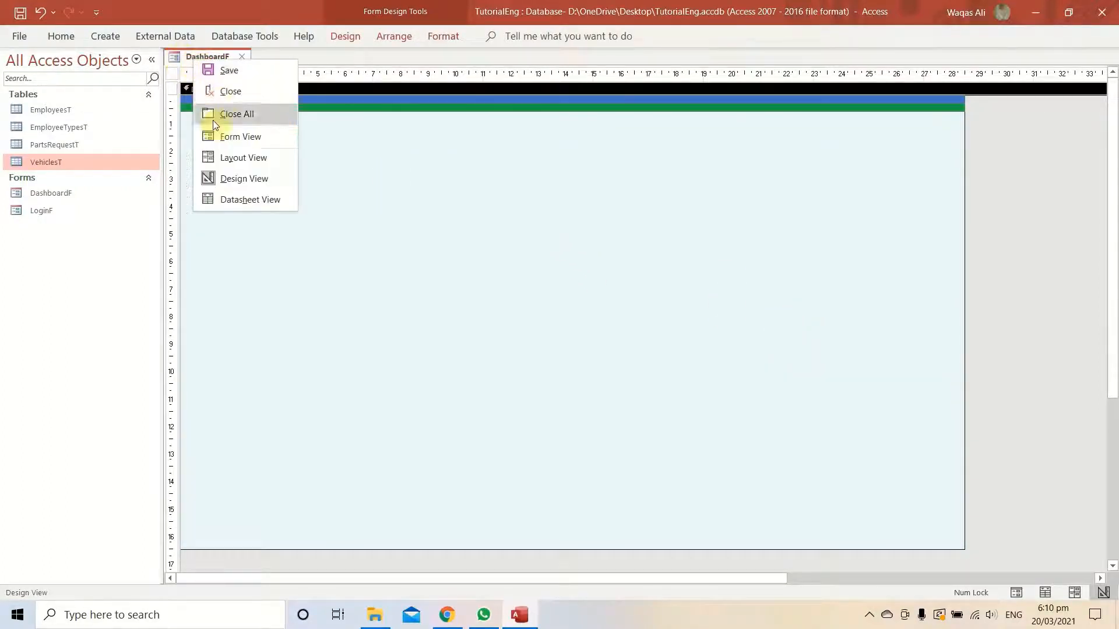
pyautogui.click(223, 140)
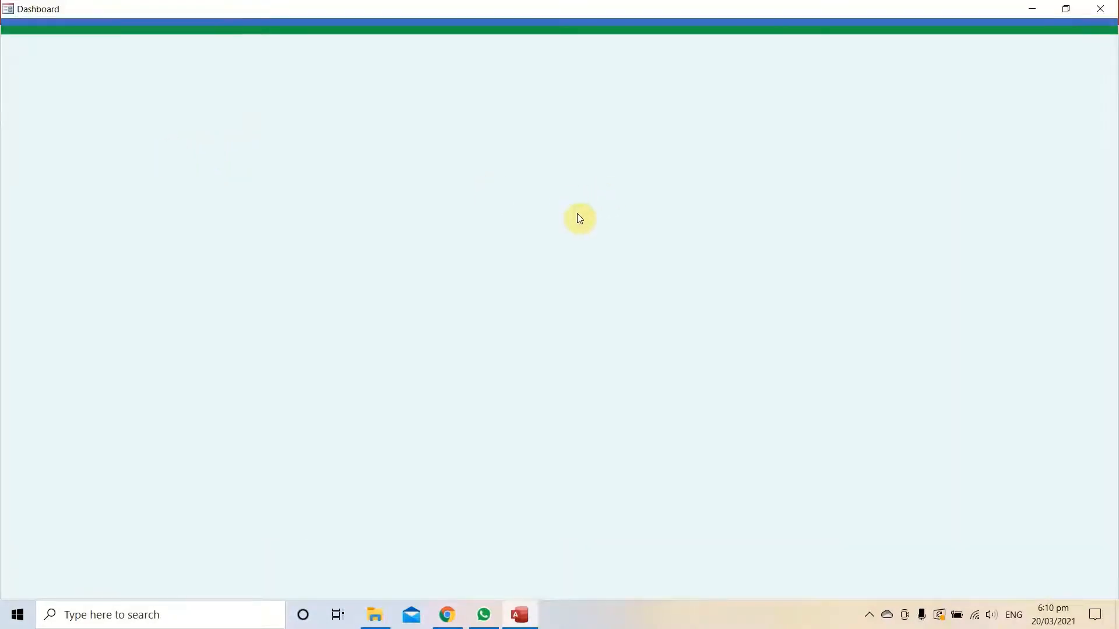
# Return the Dashboard pop-up to Design View and save the form
pyautogui.rightClick(488, 200)
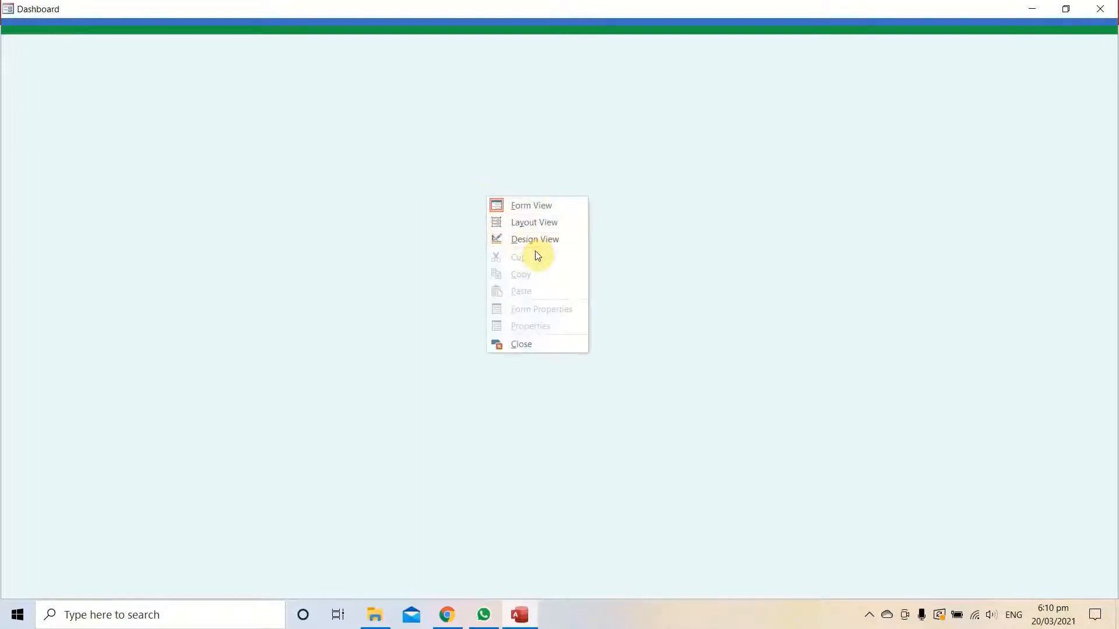
pyautogui.click(535, 244)
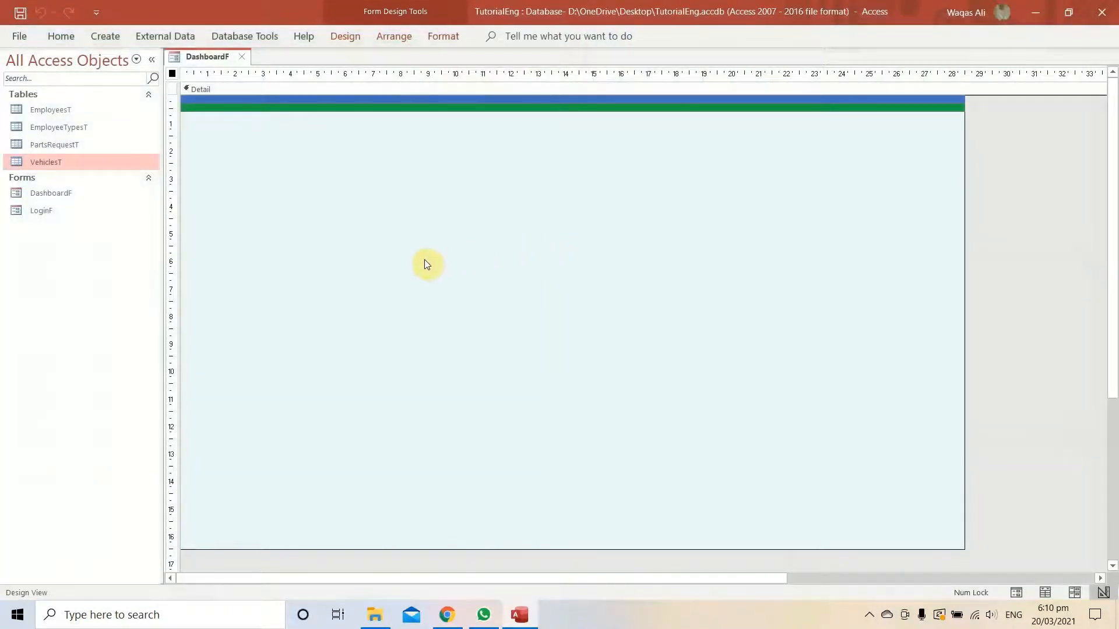
pyautogui.rightClick(208, 56)
pyautogui.click(211, 68)
# Draw a rectangle about 5 cm square on the form, starting about 4 cm across and 6 cm down
pyautogui.click(344, 37)
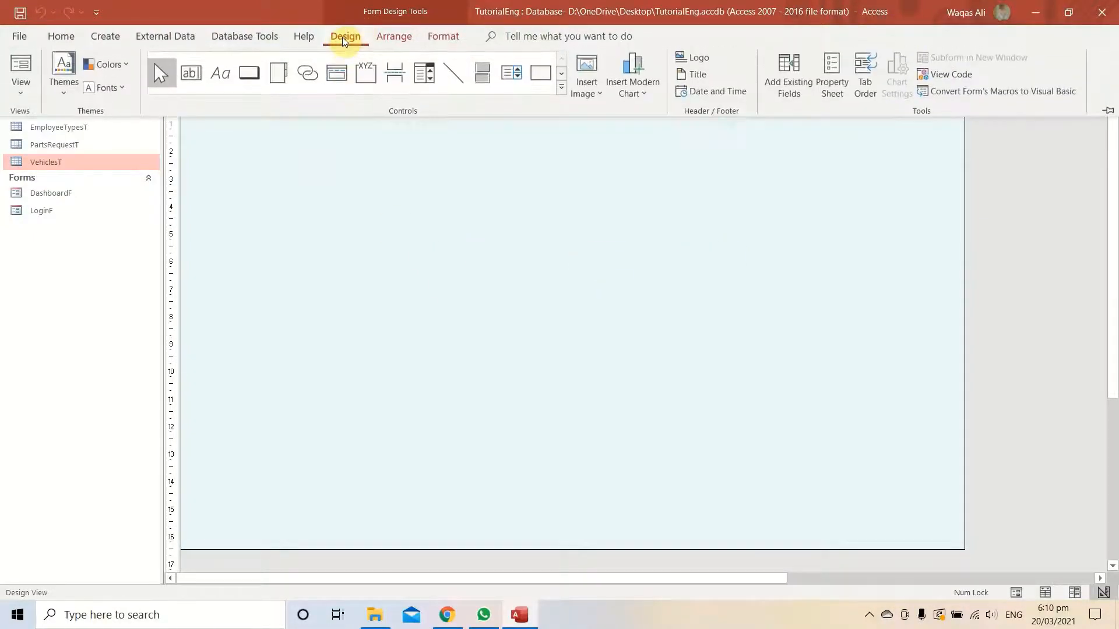
pyautogui.click(540, 73)
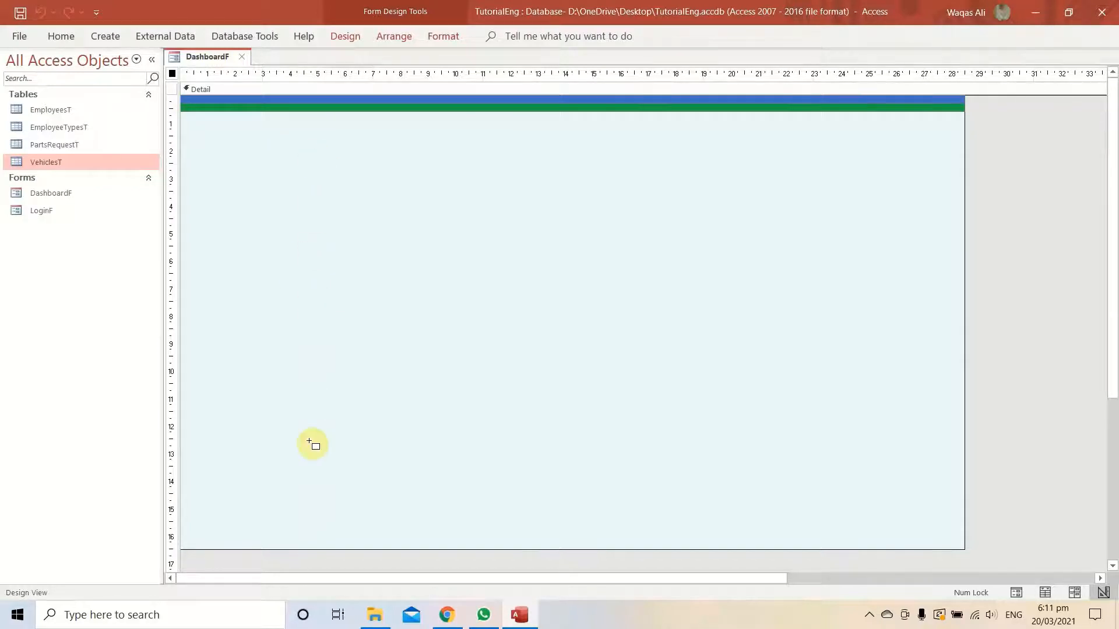
pyautogui.click(291, 262)
pyautogui.moveTo(331, 304); pyautogui.dragTo(420, 398)
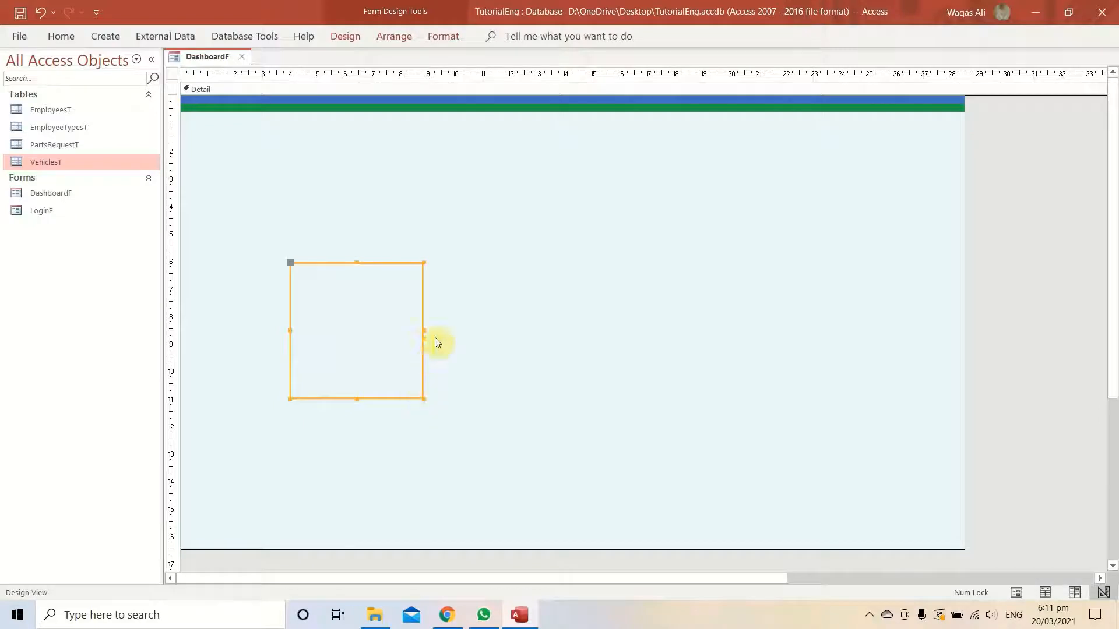
# Save the form with the drawn rectangle and preview it in Form View
pyautogui.rightClick(195, 58)
pyautogui.click(205, 66)
pyautogui.rightClick(194, 60)
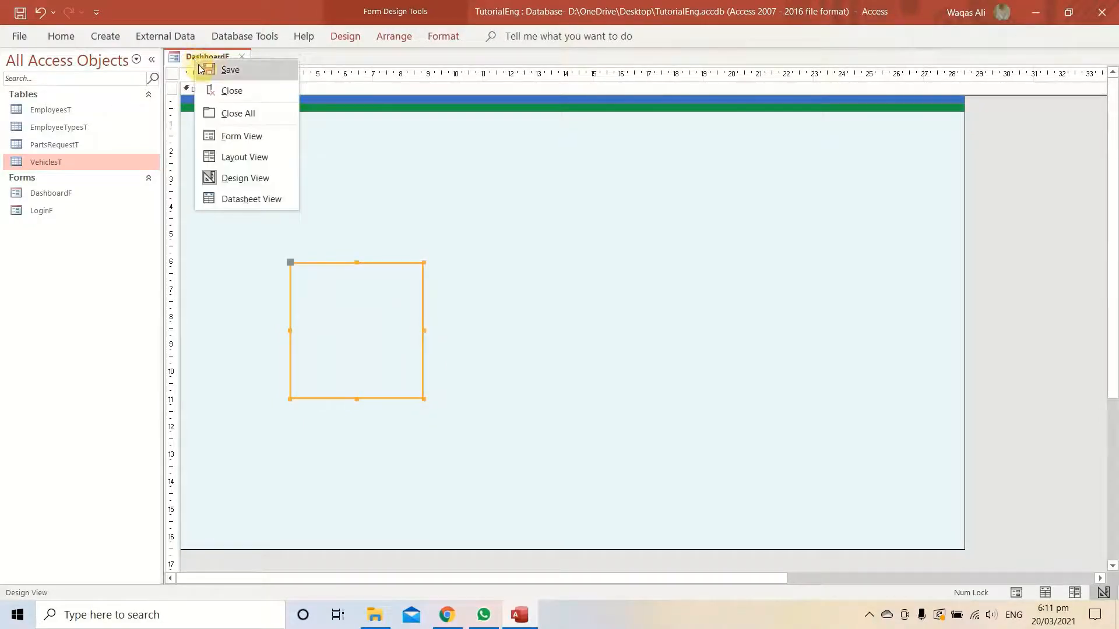
pyautogui.click(242, 137)
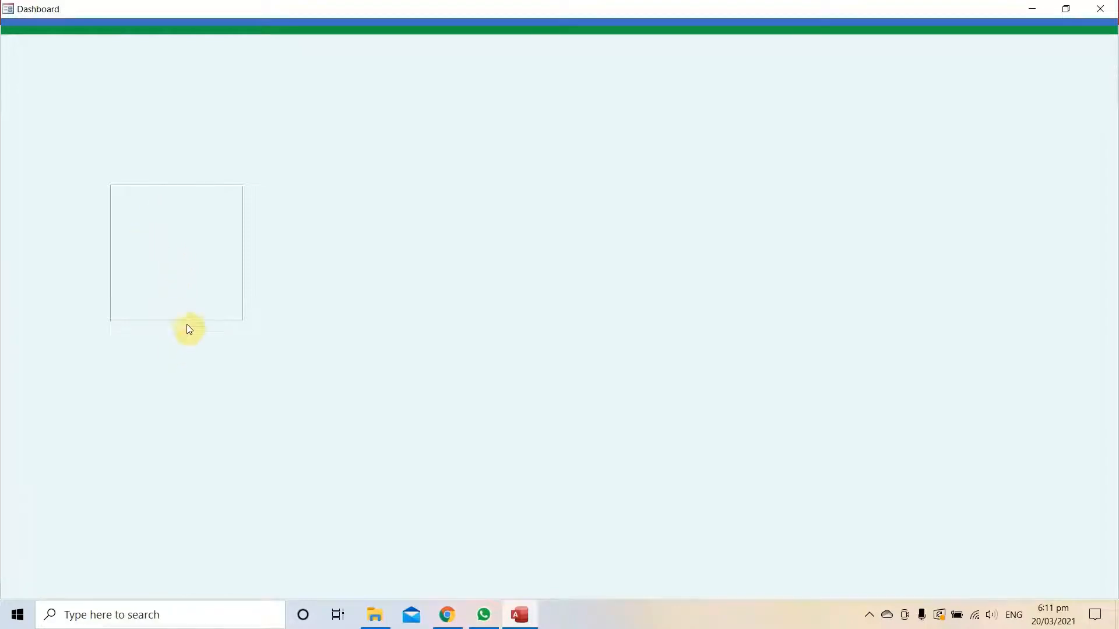
# Switch the form back to Design View and move the rectangle down by about 0.4 cm
pyautogui.rightClick(681, 149)
pyautogui.click(669, 189)
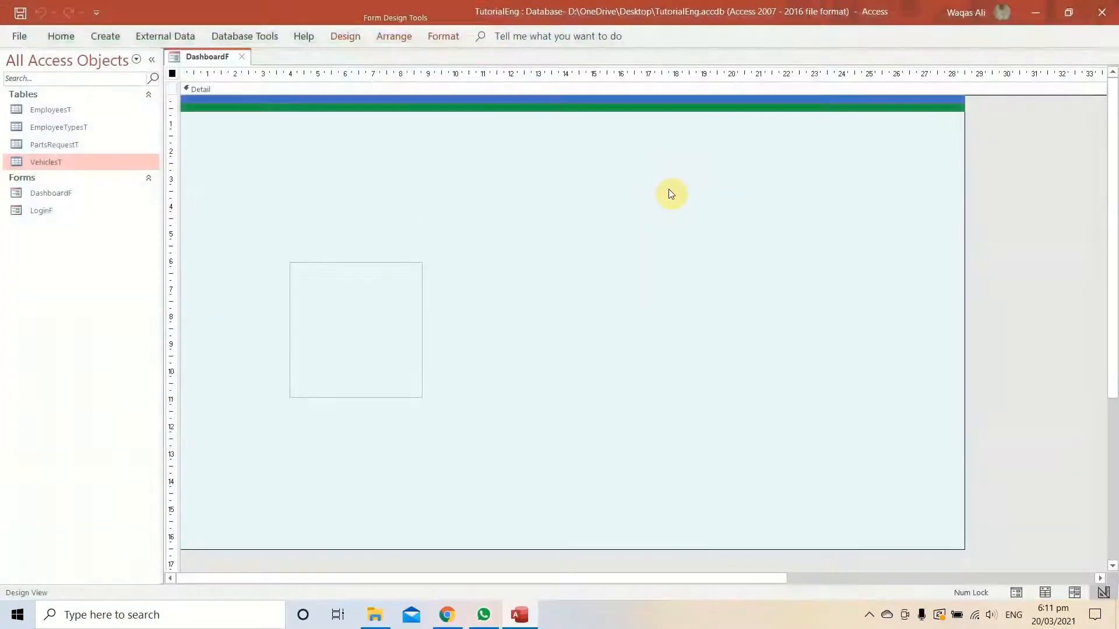
pyautogui.click(358, 361)
pyautogui.moveTo(440, 348); pyautogui.dragTo(424, 369)
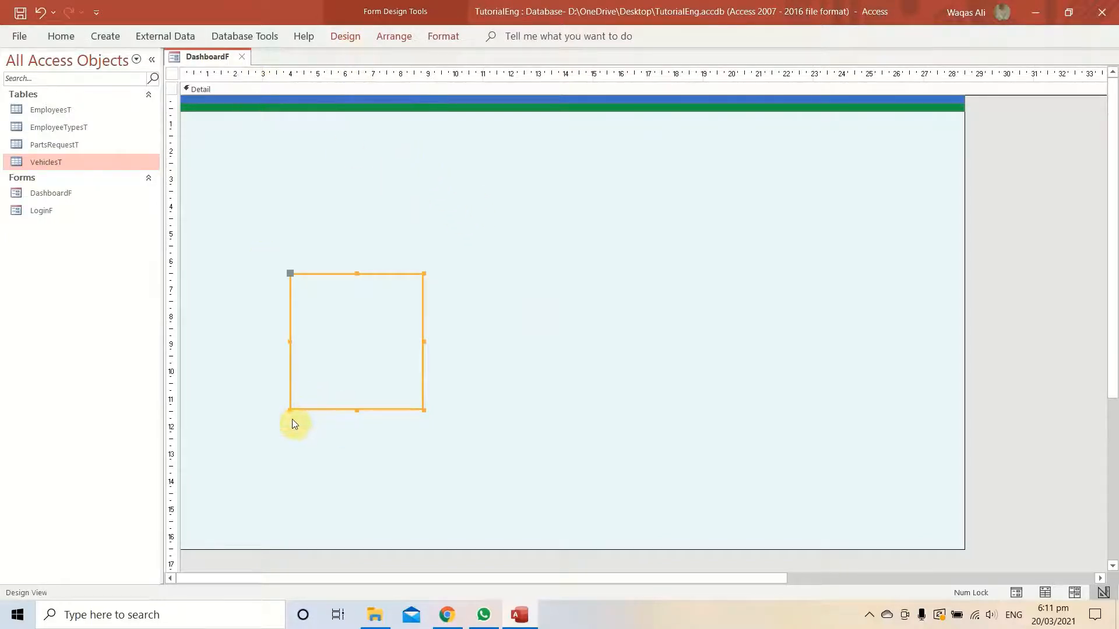
pyautogui.click(357, 427)
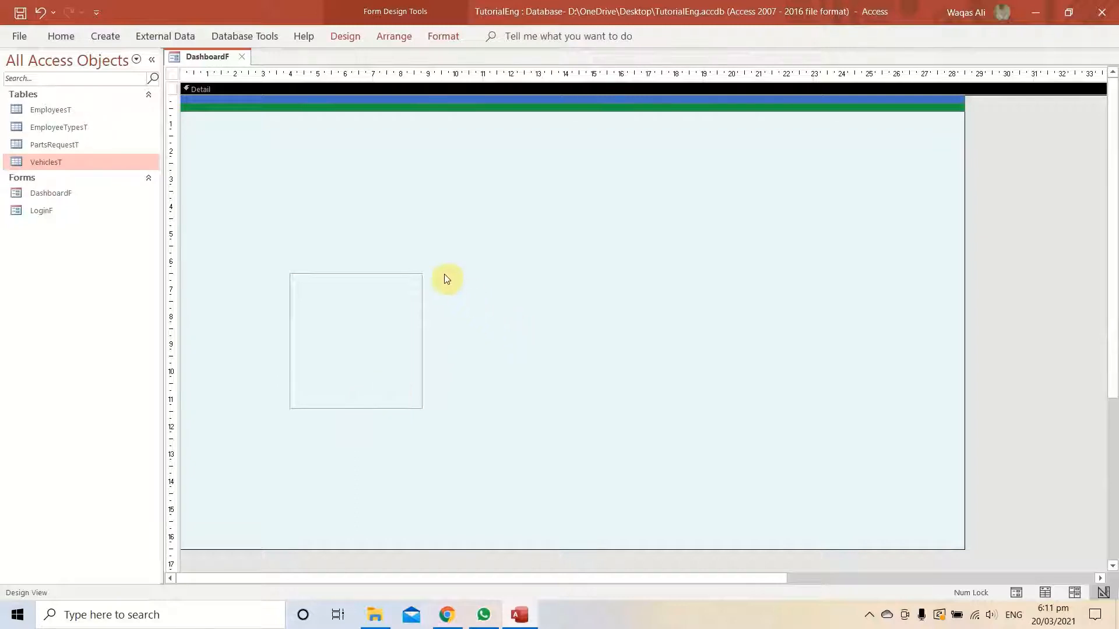
# Draw a command button directly beneath the rectangle, matching its width of about 5 cm, and cancel the Command Button Wizard
pyautogui.click(337, 35)
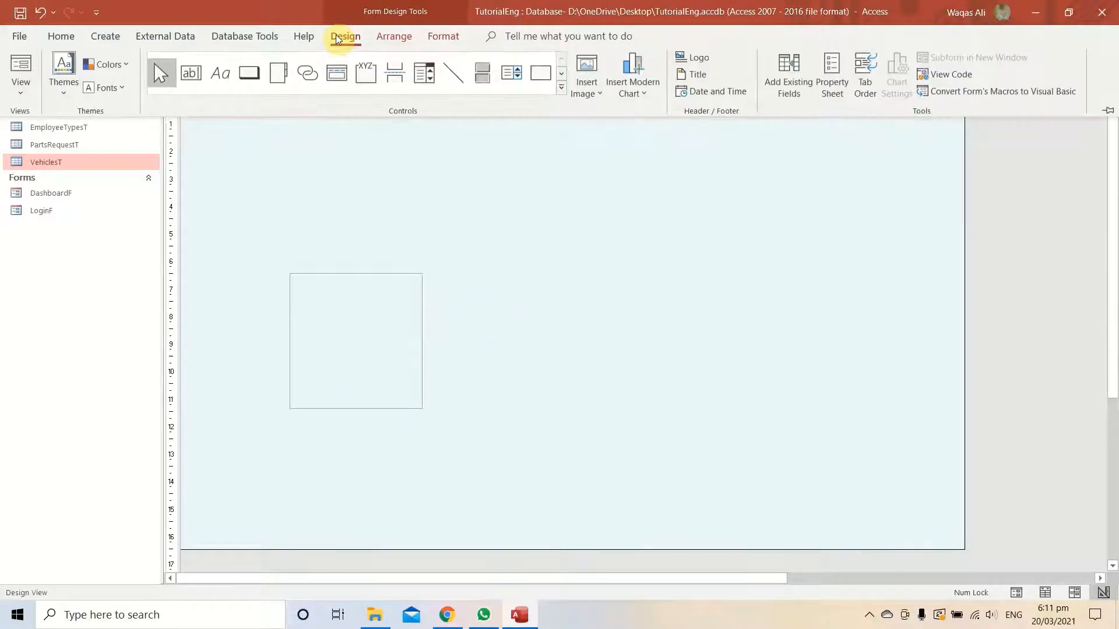
pyautogui.click(527, 301)
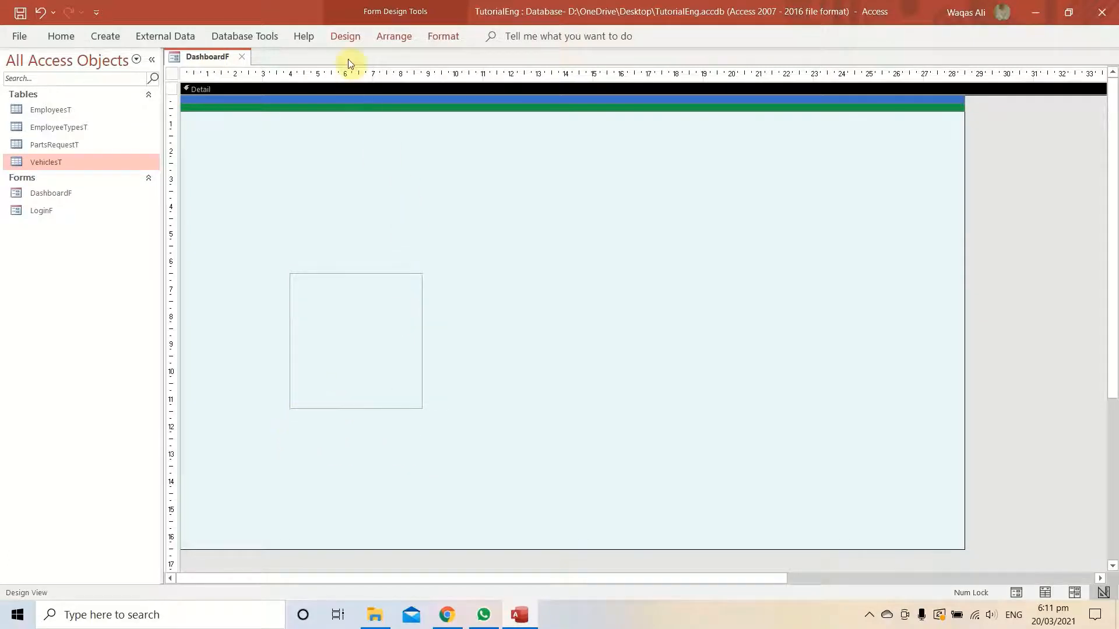
pyautogui.click(347, 39)
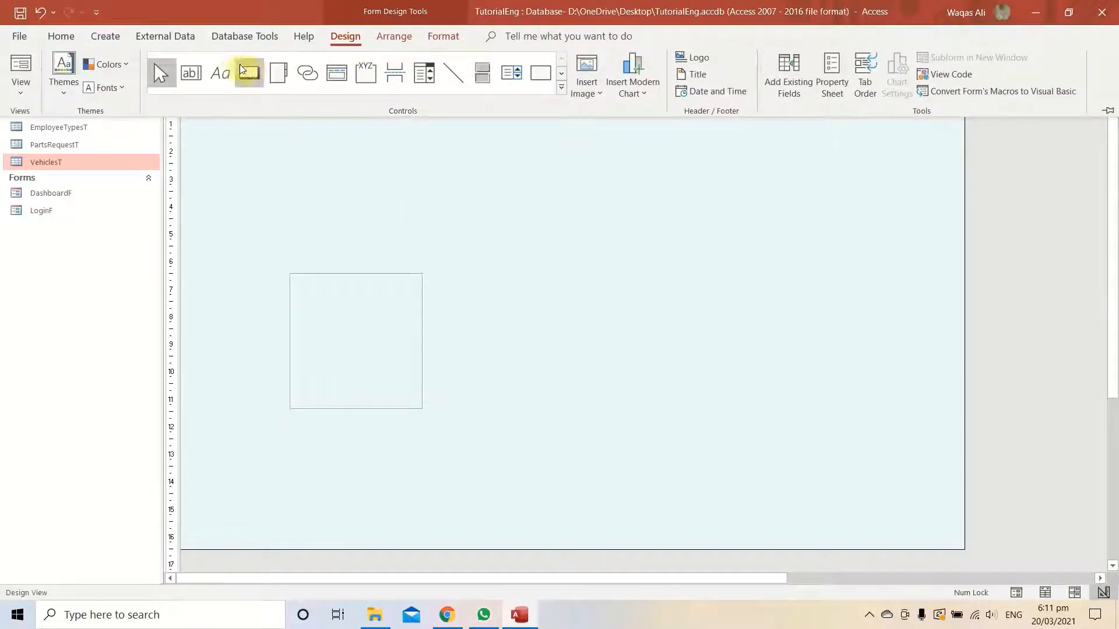
pyautogui.click(242, 70)
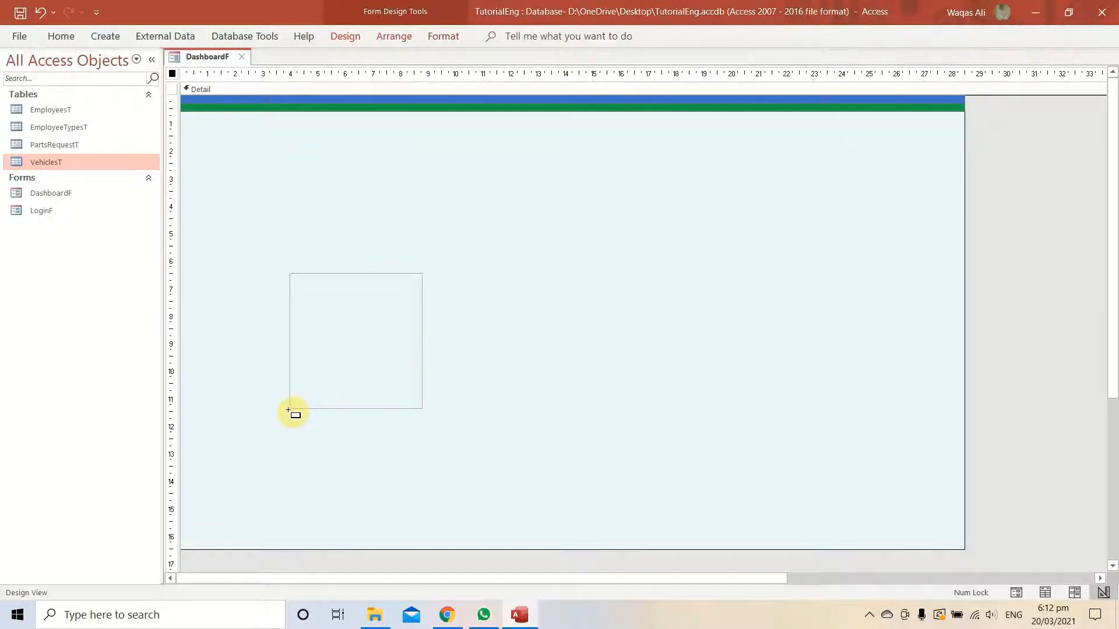
pyautogui.moveTo(290, 409); pyautogui.dragTo(423, 425)
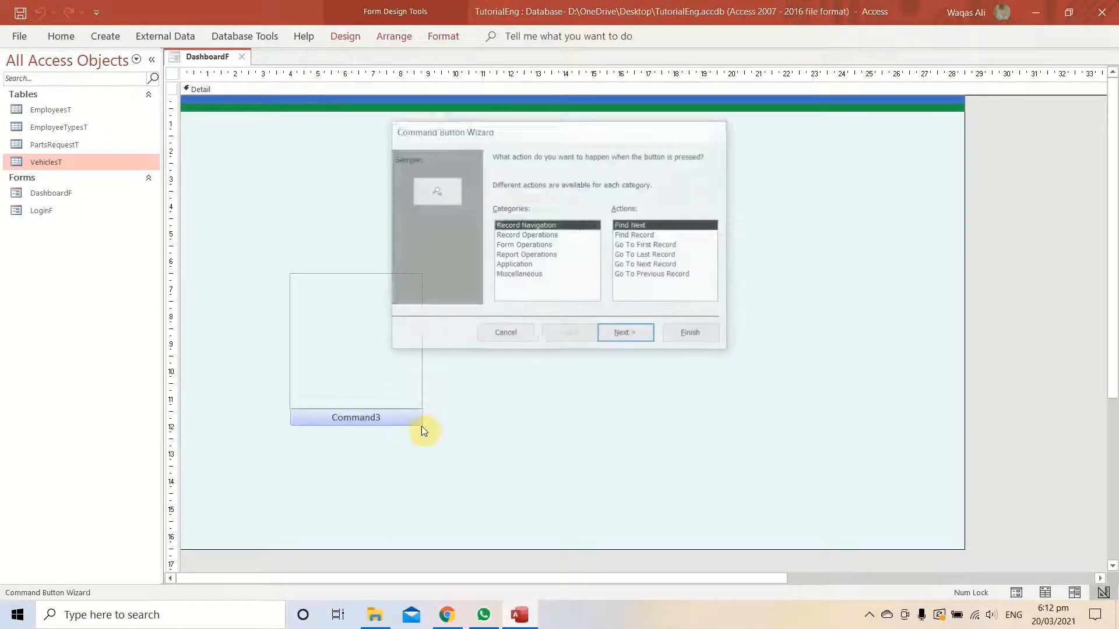
pyautogui.click(500, 333)
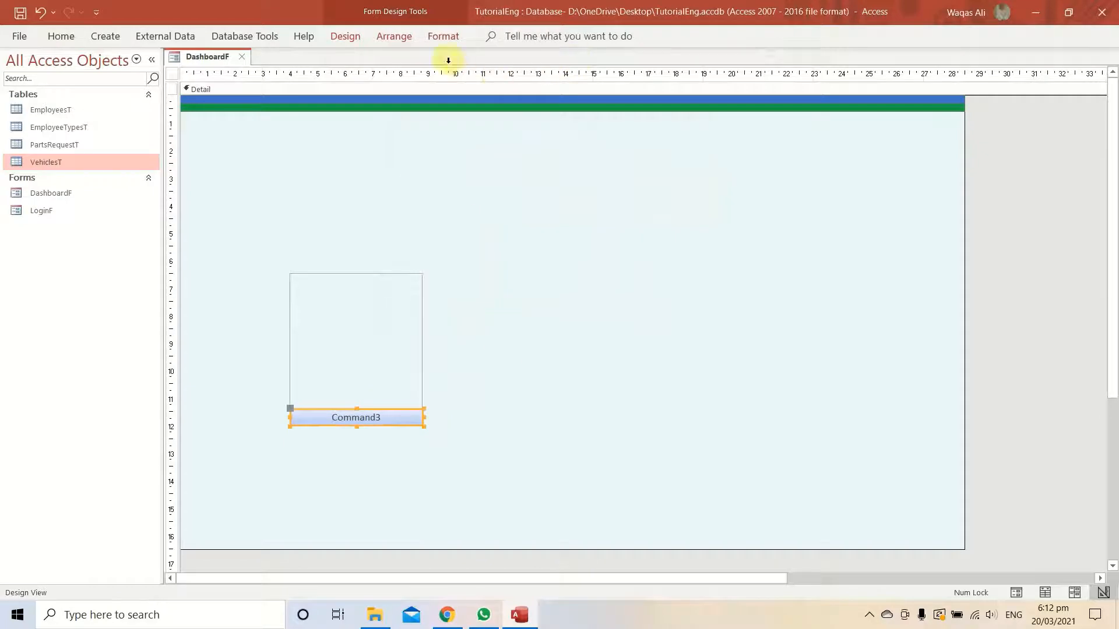
# Apply the solid blue theme quick style with white text to the command button
pyautogui.click(444, 35)
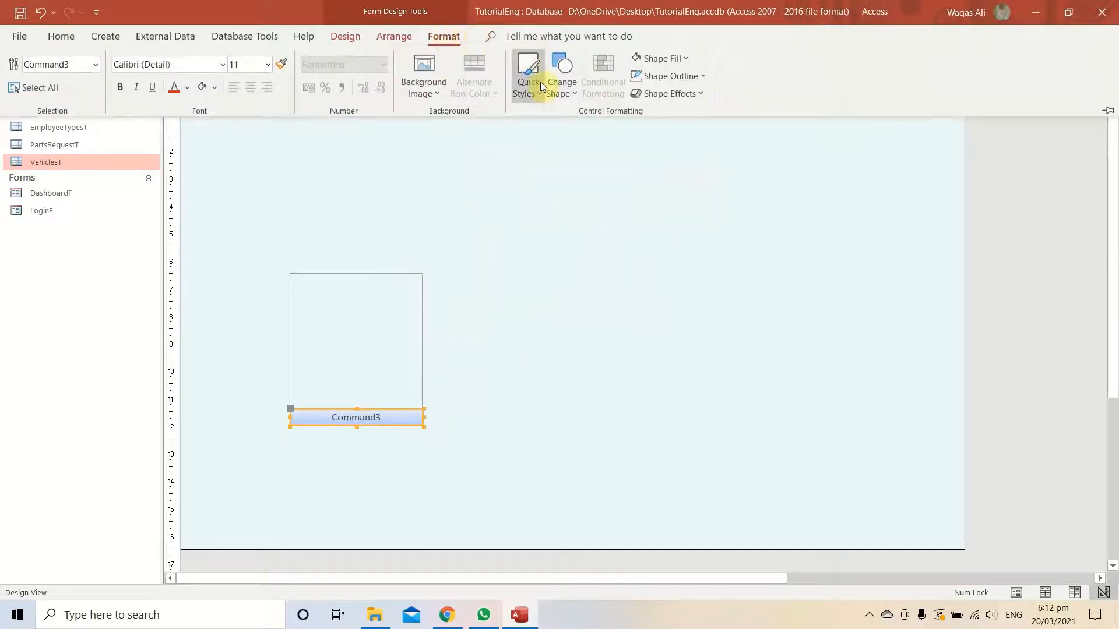
pyautogui.click(536, 87)
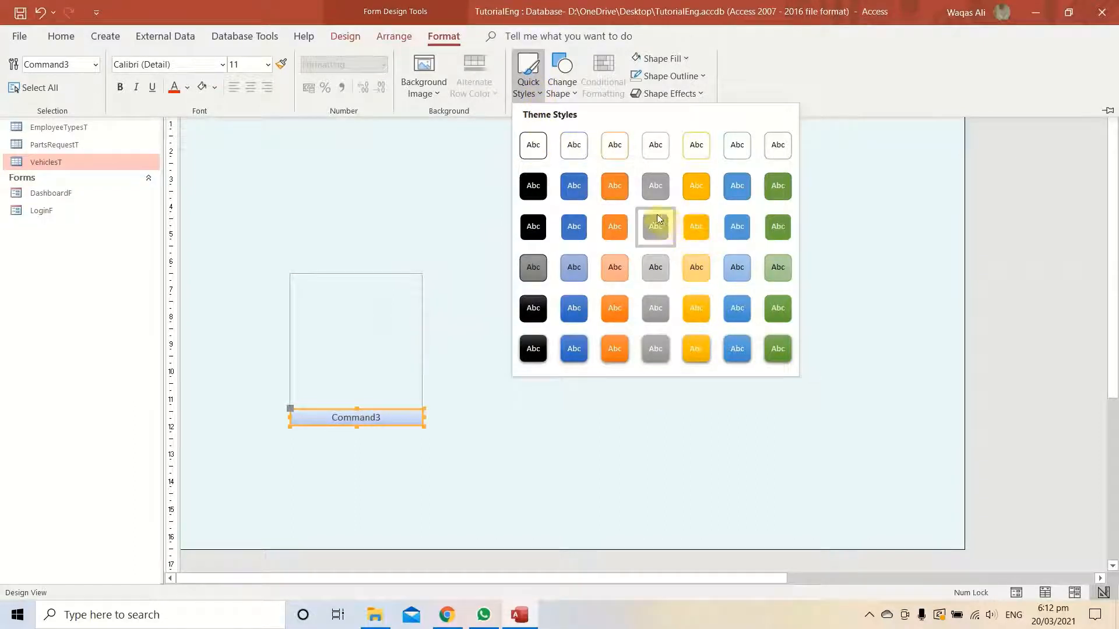
pyautogui.click(573, 194)
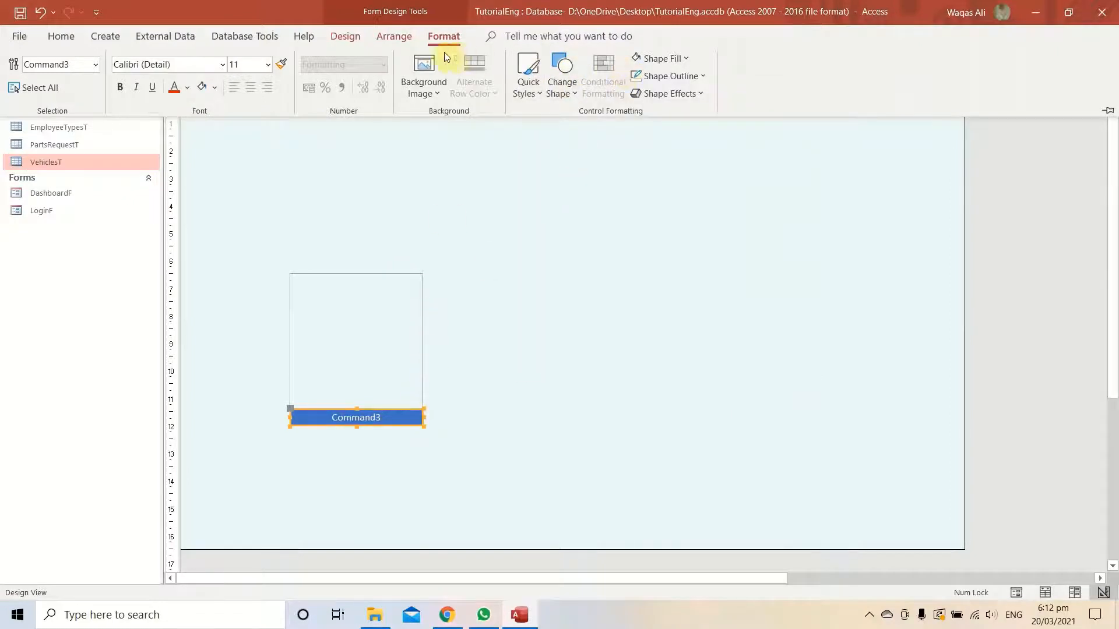
# Display DashboardF in Form View to check the styled command button
pyautogui.click(578, 390)
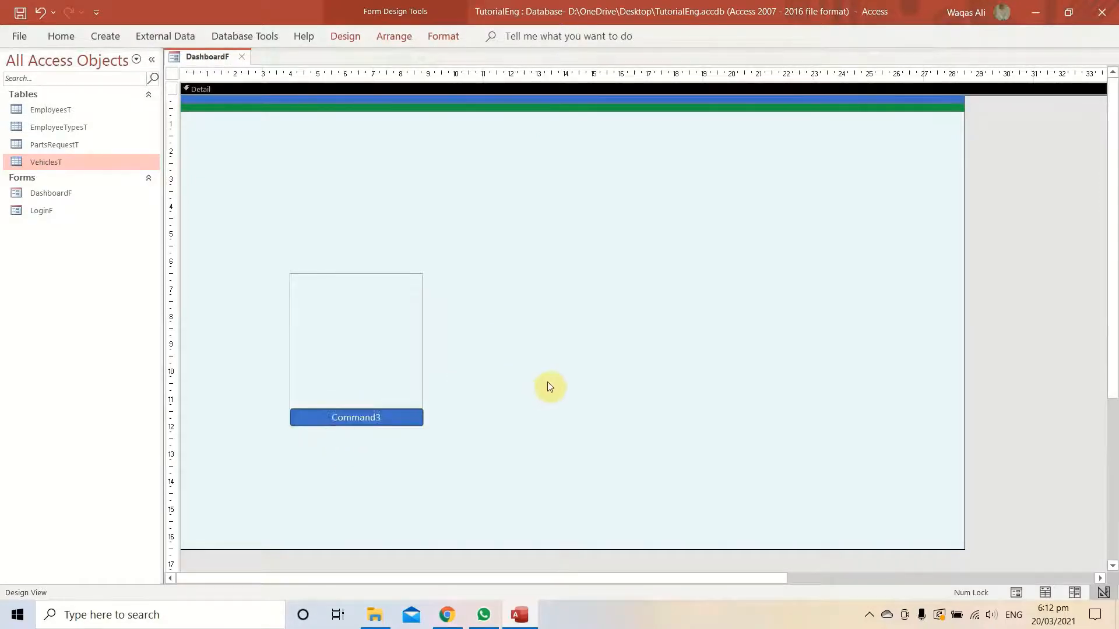
pyautogui.rightClick(204, 56)
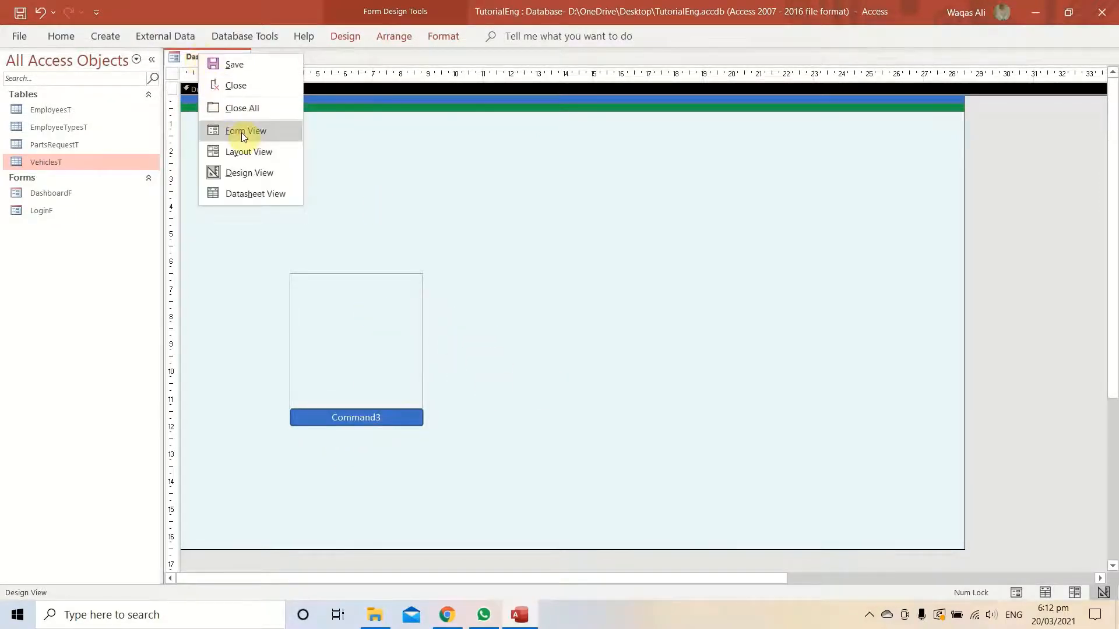
pyautogui.click(244, 132)
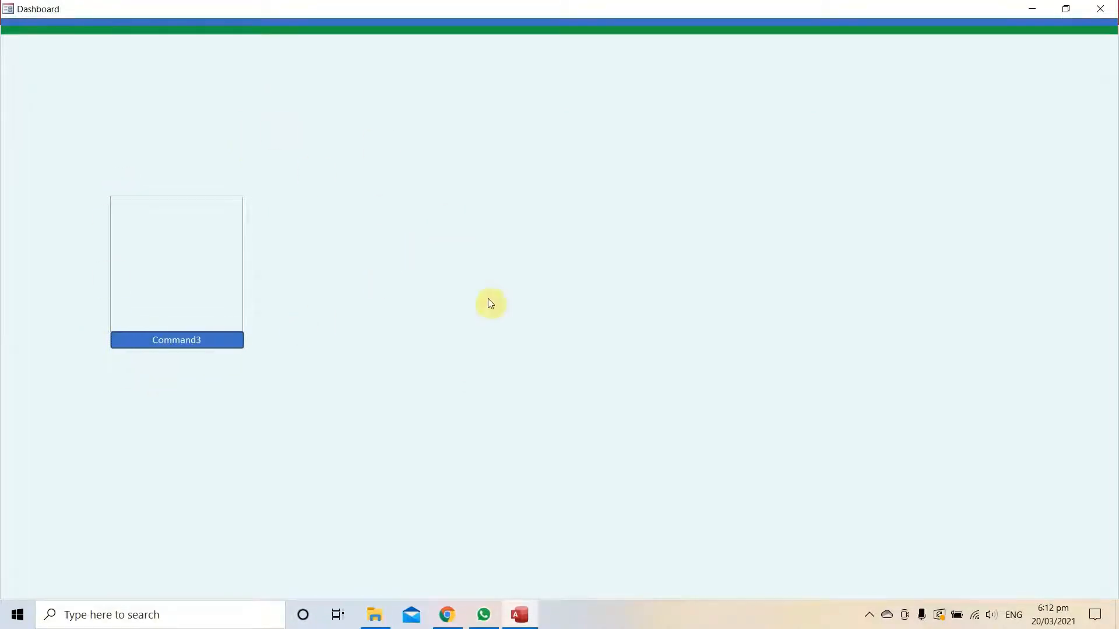
# Return DashboardF to Design View and set the command button's caption to Employees
pyautogui.rightClick(494, 230)
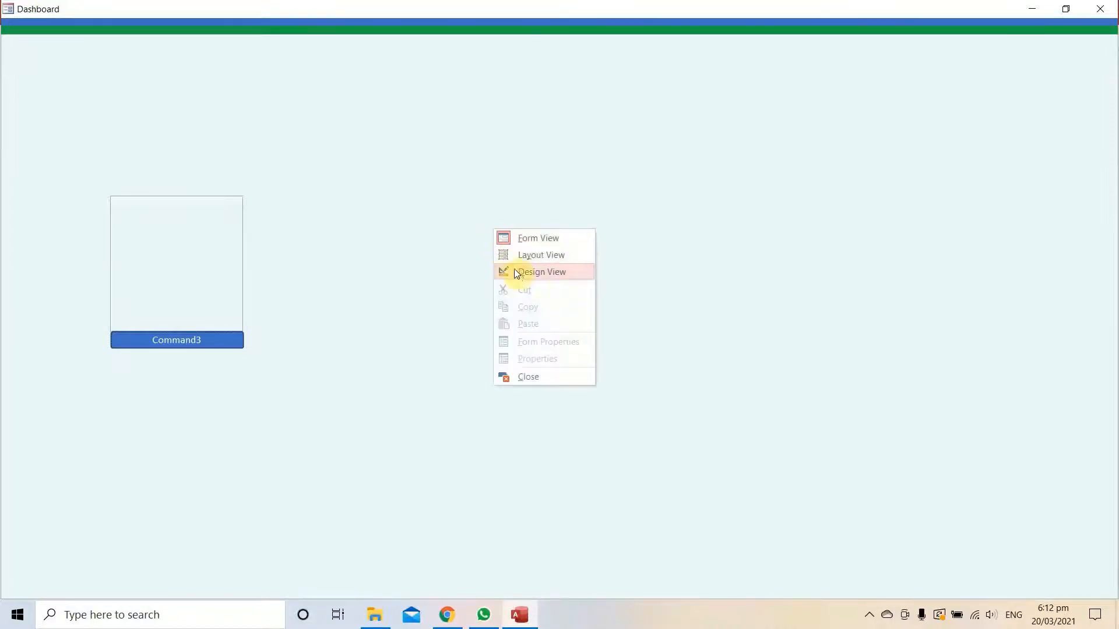
pyautogui.click(517, 271)
pyautogui.click(324, 418)
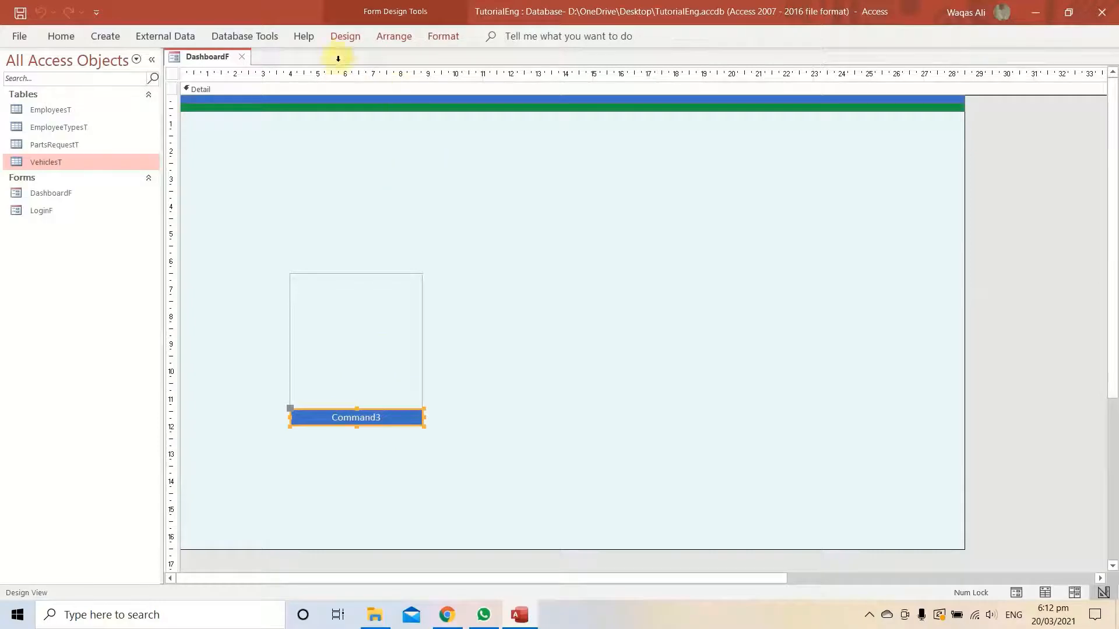
pyautogui.click(345, 38)
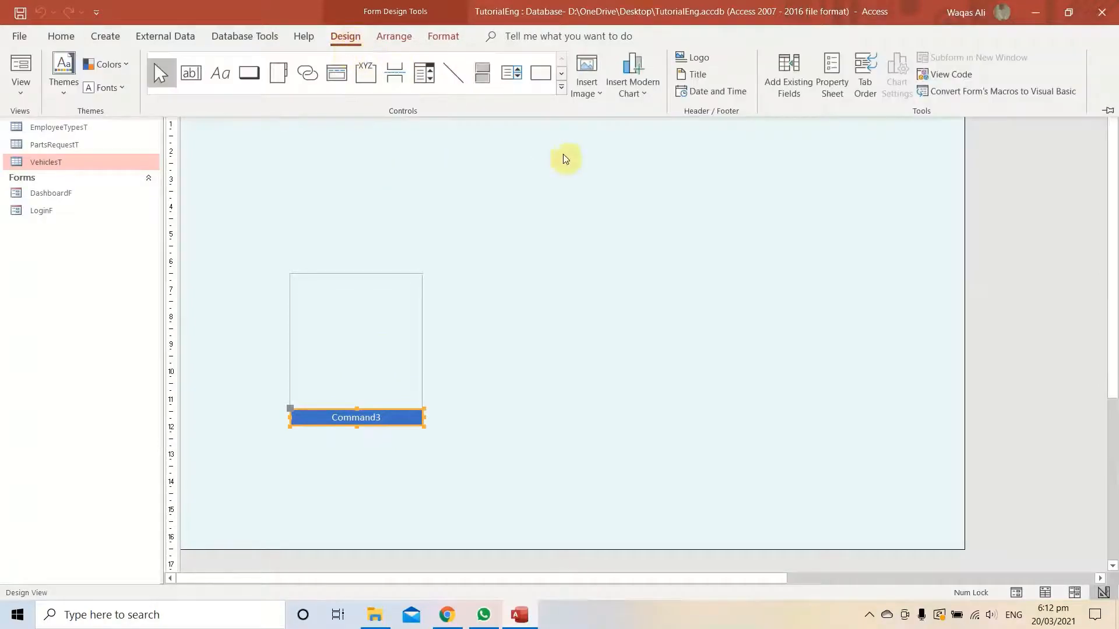
pyautogui.click(831, 81)
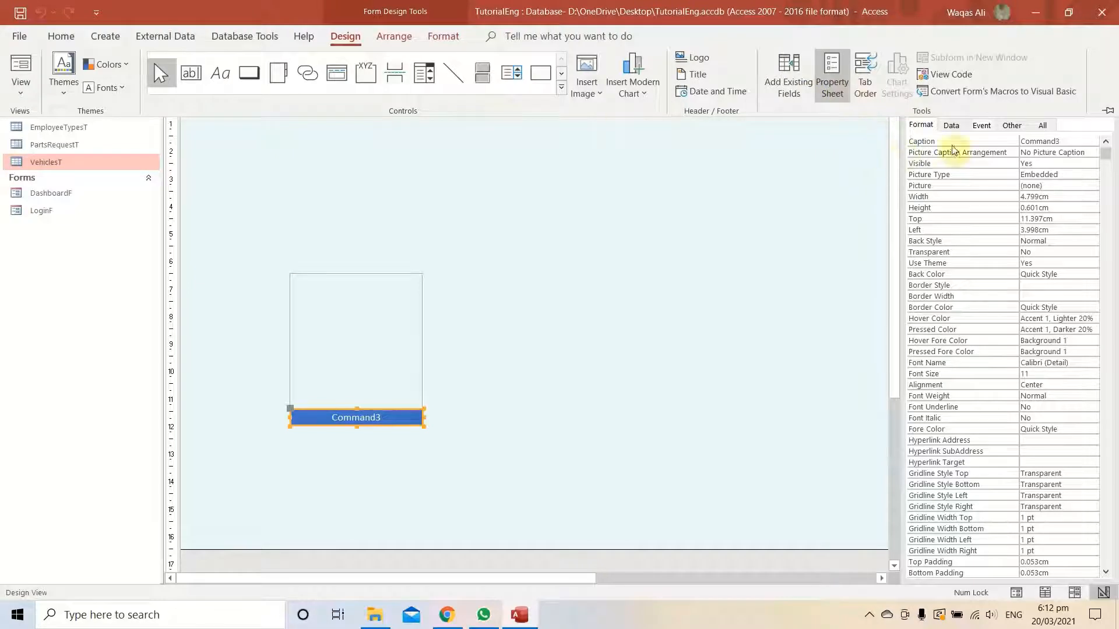
pyautogui.click(927, 126)
pyautogui.click(1064, 138)
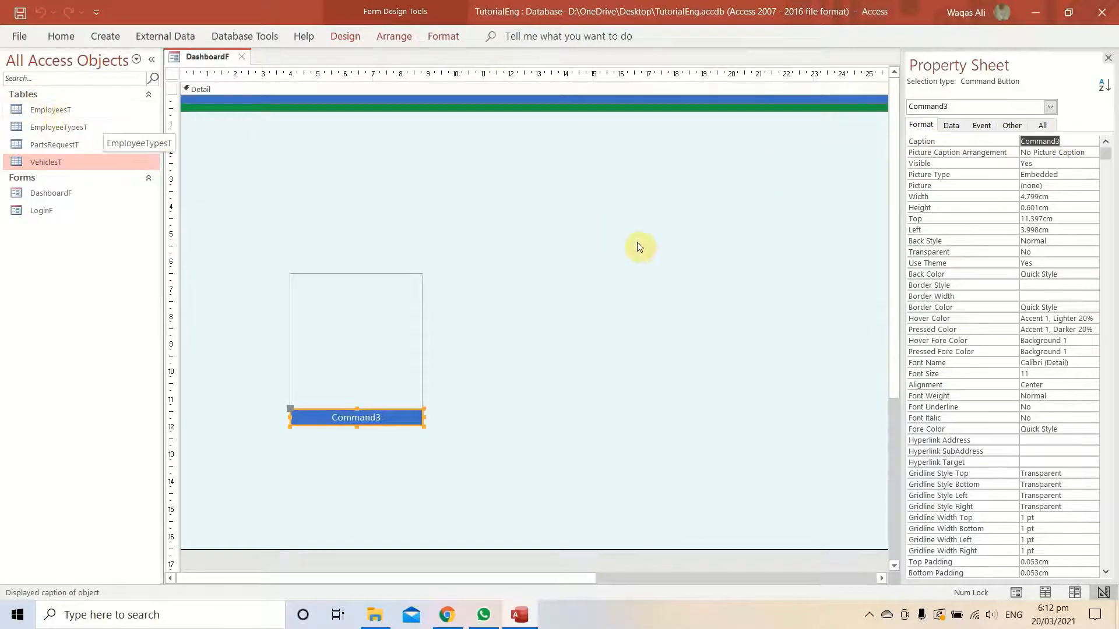
pyautogui.write('Employees')
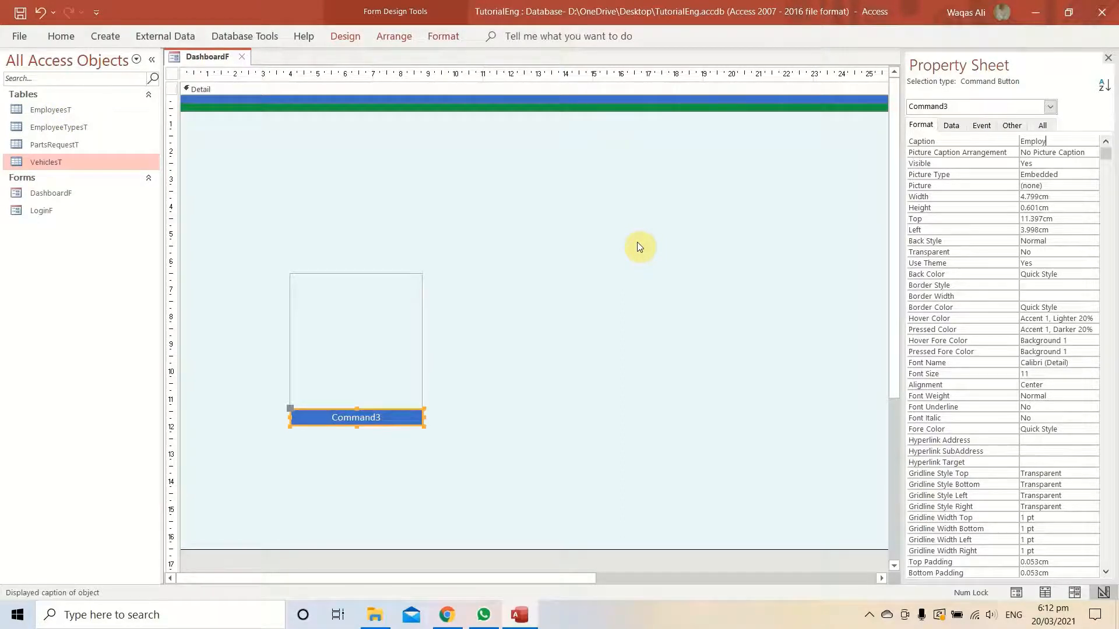
pyautogui.press('Return')
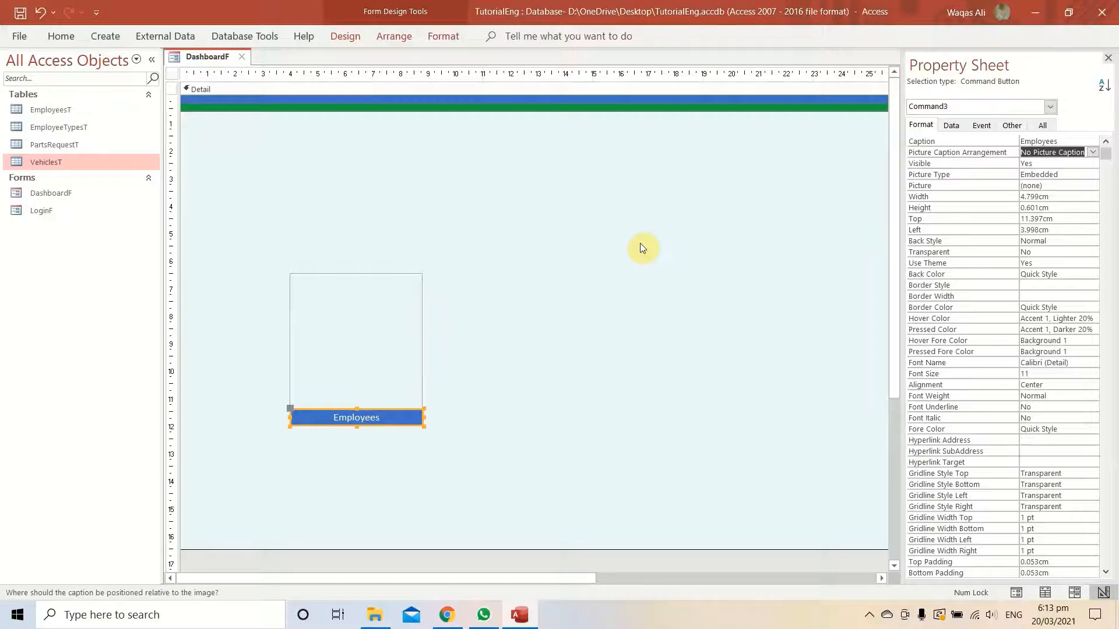
# Try the light purple #BFB2CF and the yellow Accent 4, Lighter 40% fills on the Employees button
pyautogui.click(444, 36)
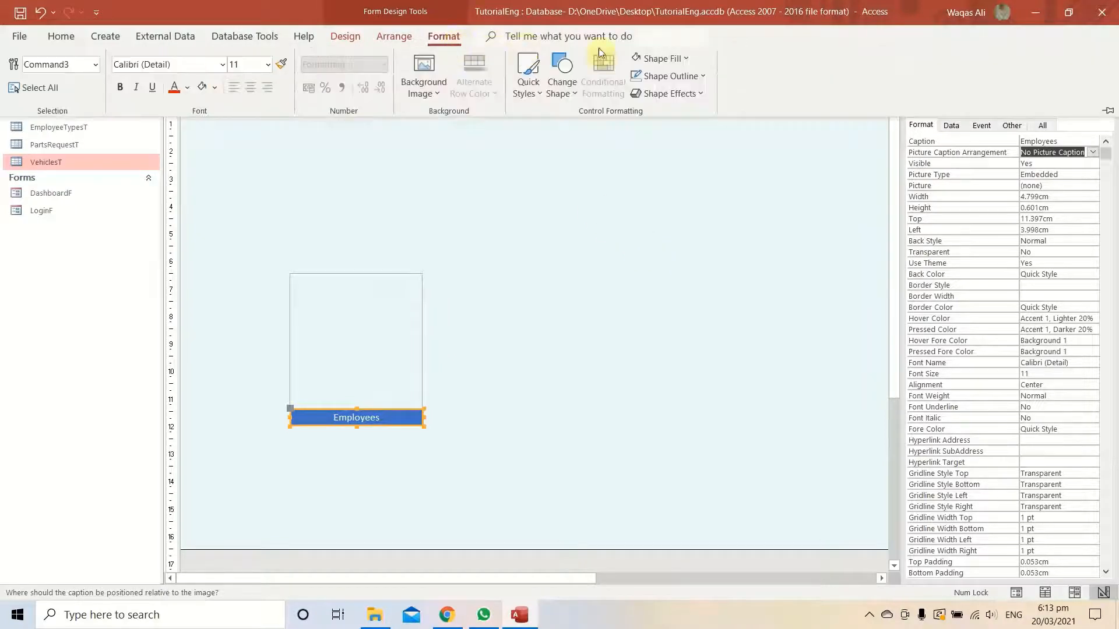
pyautogui.click(685, 59)
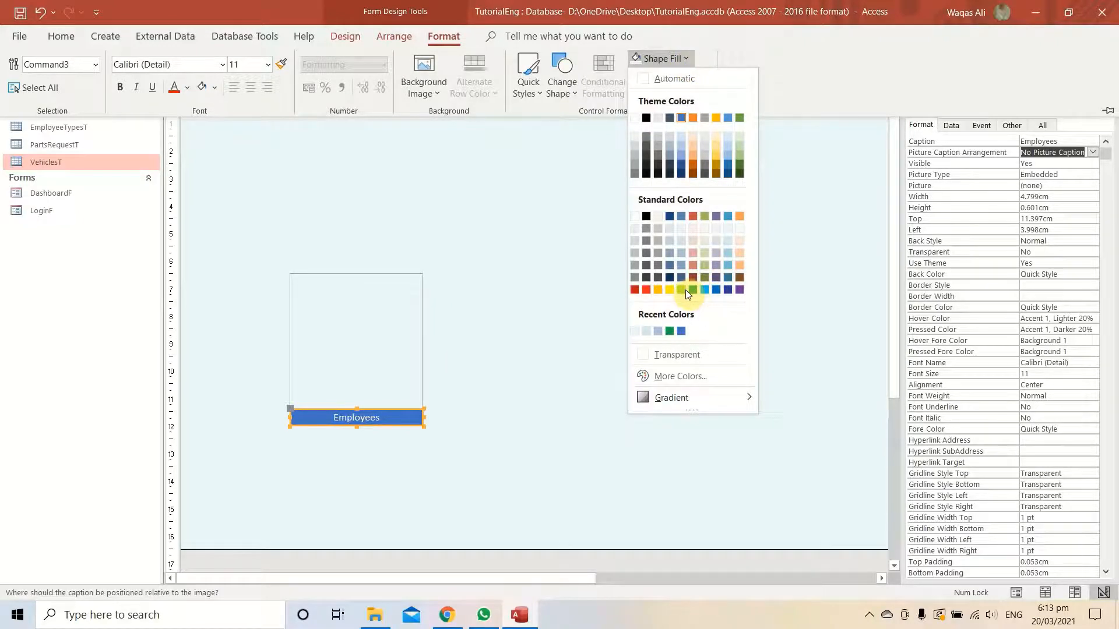
pyautogui.click(718, 255)
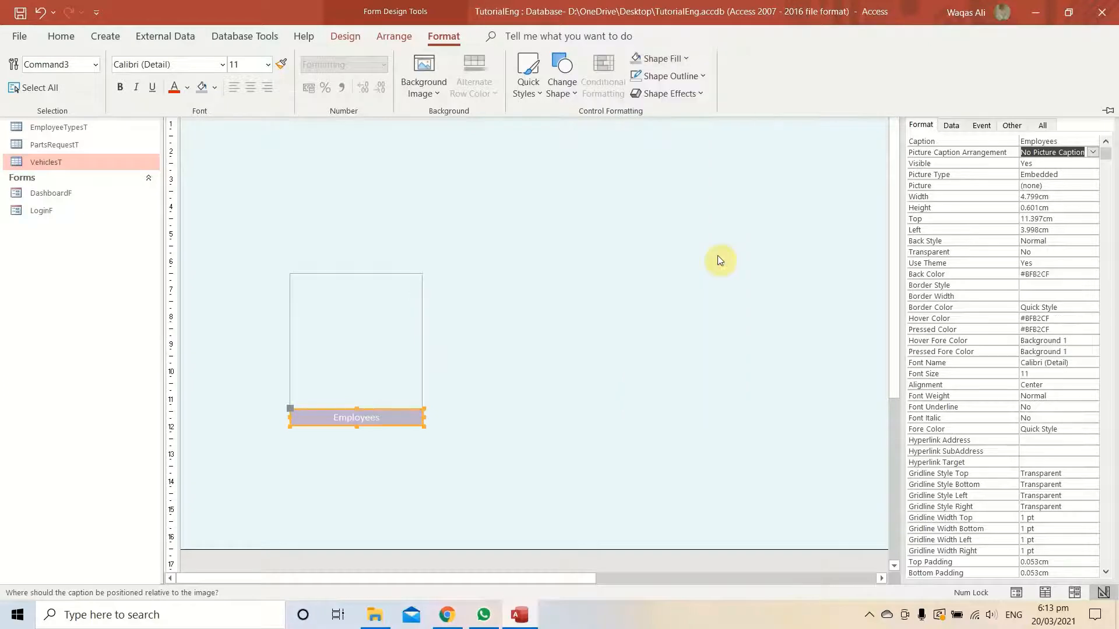
pyautogui.click(663, 59)
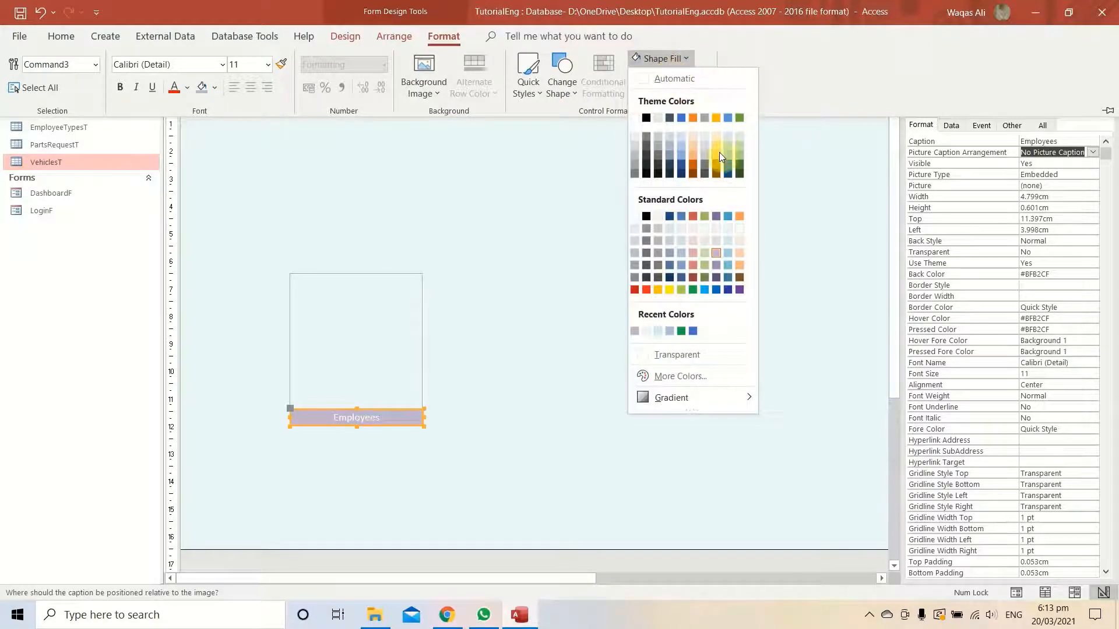
pyautogui.click(720, 152)
# Fill the Employees button with the dark Text 2 theme colour and deselect it
pyautogui.click(662, 58)
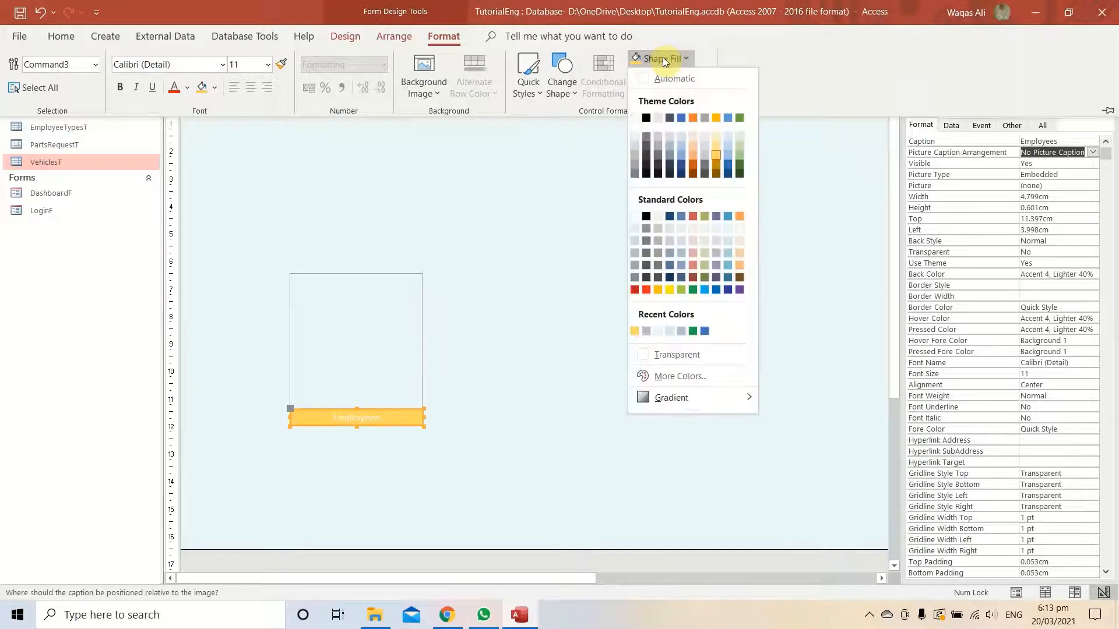
pyautogui.click(669, 118)
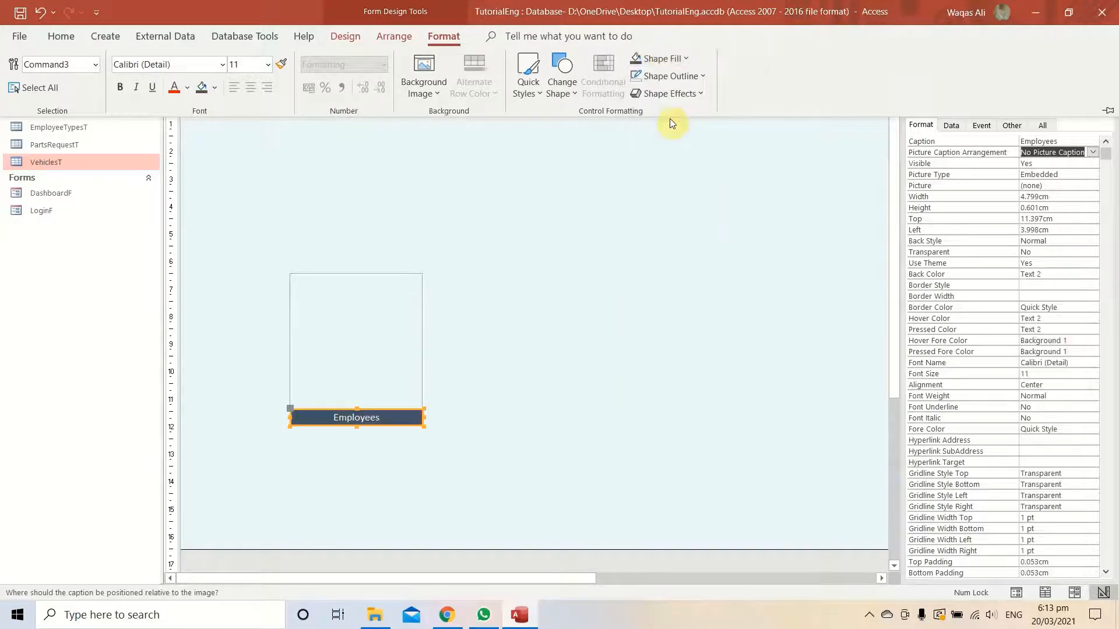
pyautogui.click(558, 298)
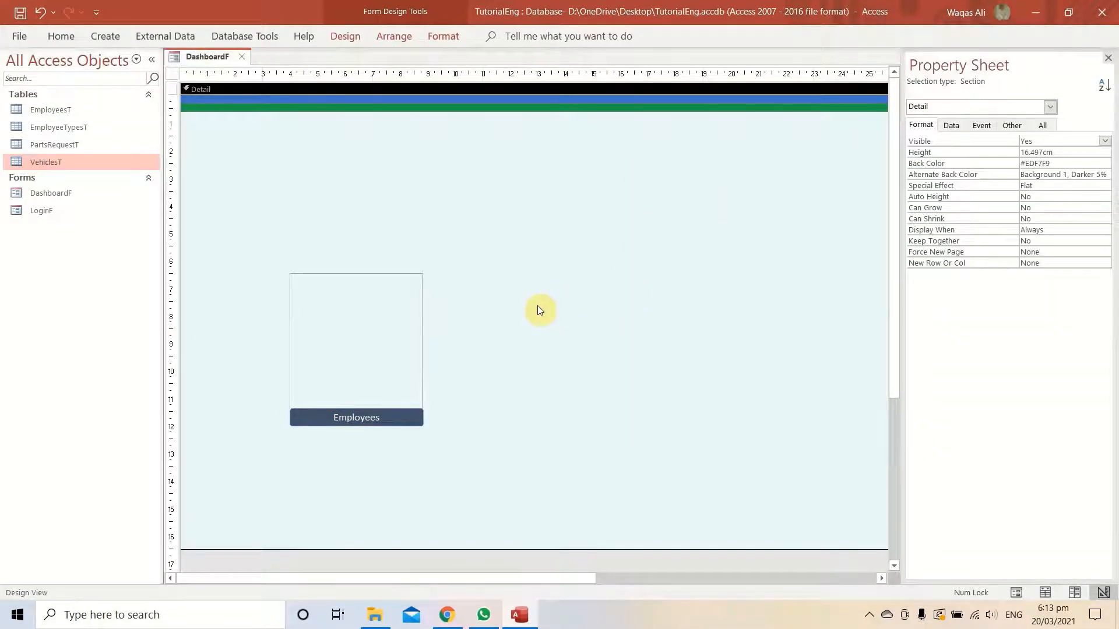
# Make the Employees button's outline transparent
pyautogui.click(407, 424)
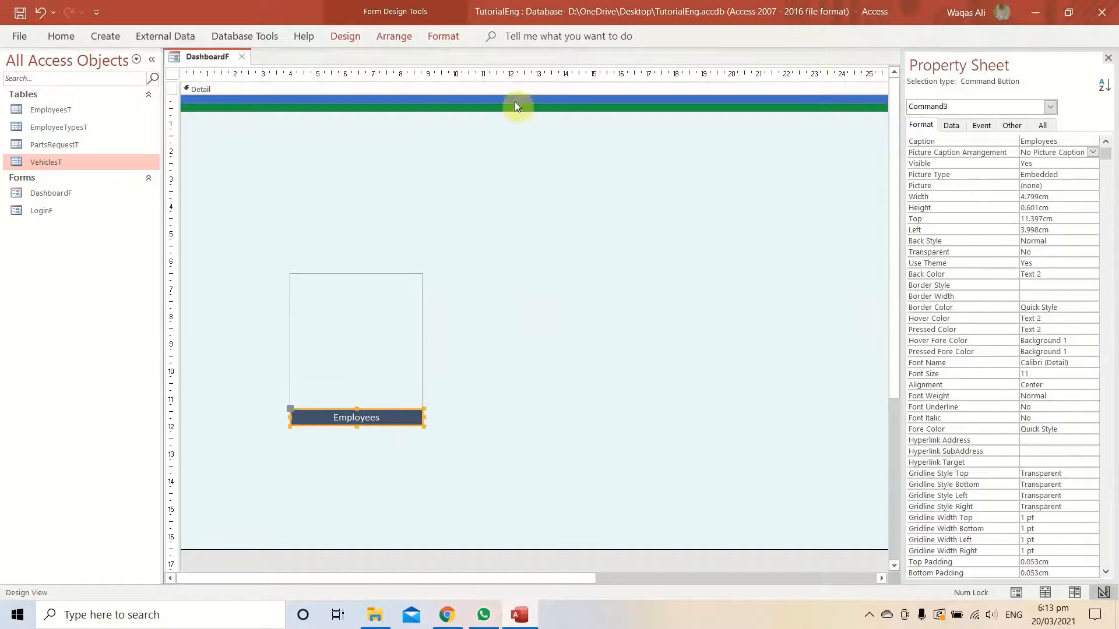
pyautogui.click(440, 39)
pyautogui.click(674, 78)
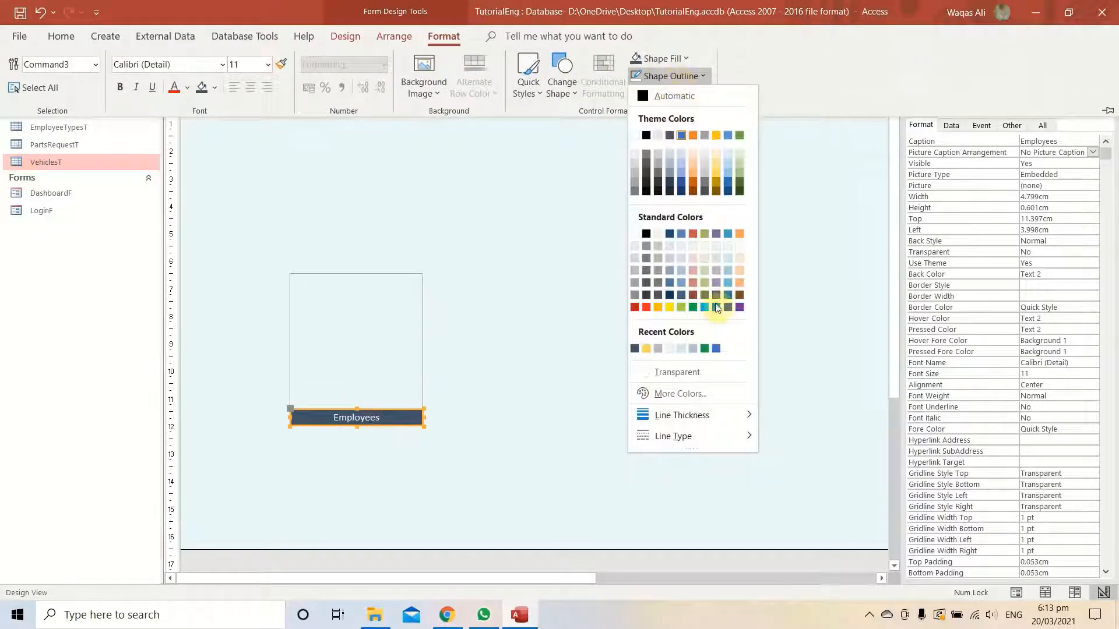
pyautogui.click(707, 376)
pyautogui.click(499, 328)
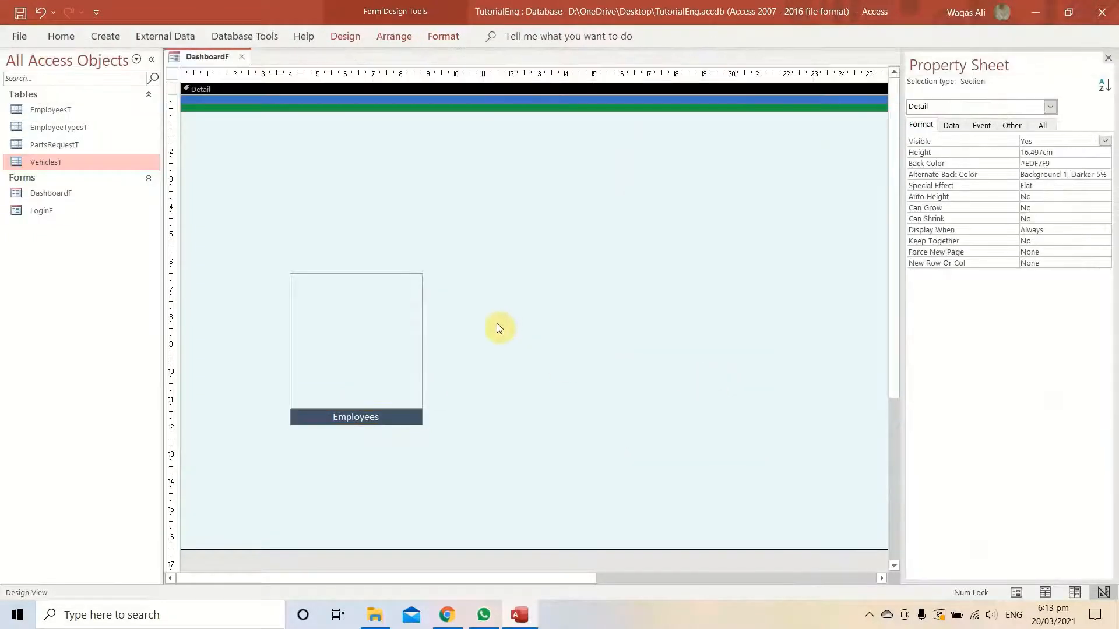
# Extend the Employees button's left edge slightly outward, making the button about 4.88 cm wide
pyautogui.click(415, 416)
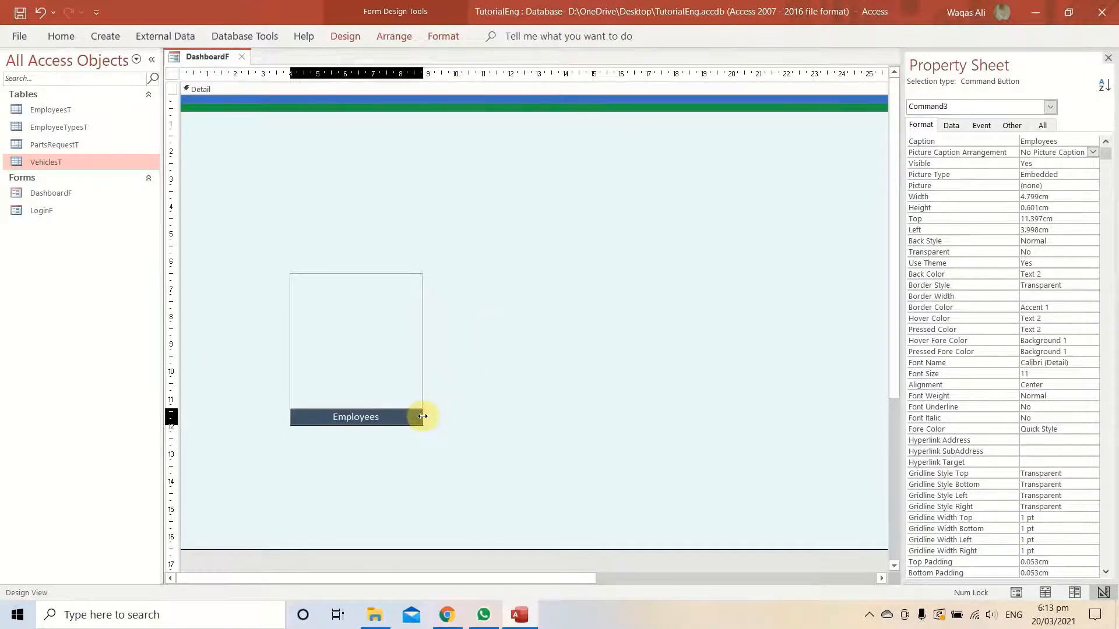
pyautogui.click(447, 372)
pyautogui.click(329, 425)
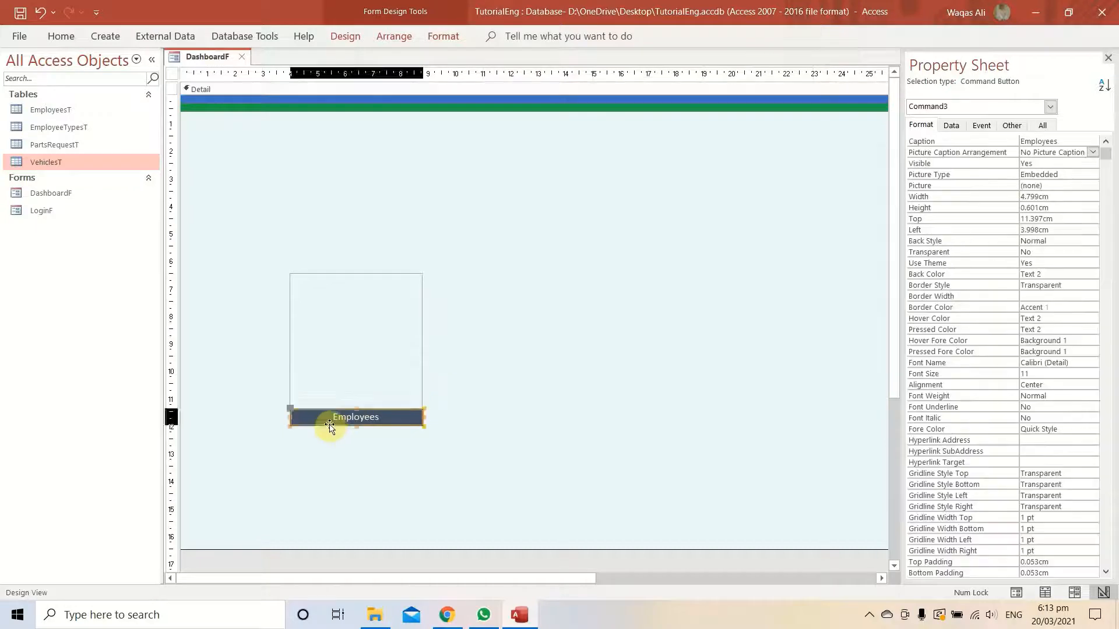
pyautogui.moveTo(291, 418); pyautogui.dragTo(288, 417)
pyautogui.click(487, 372)
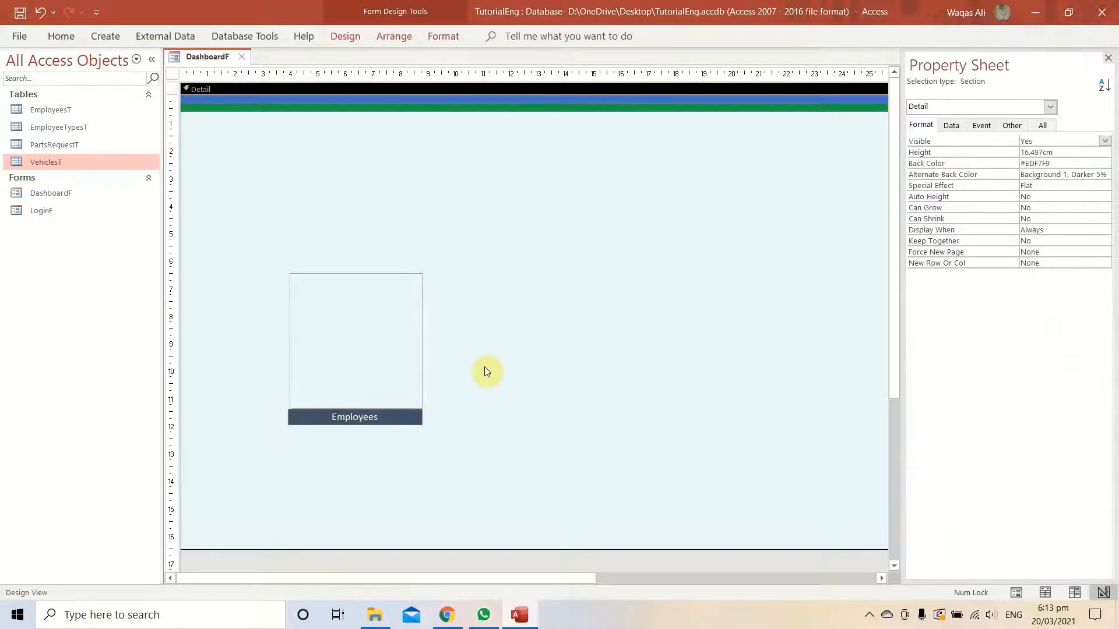
# Try nudging the Employees button slightly to the right and back to the left
pyautogui.click(362, 422)
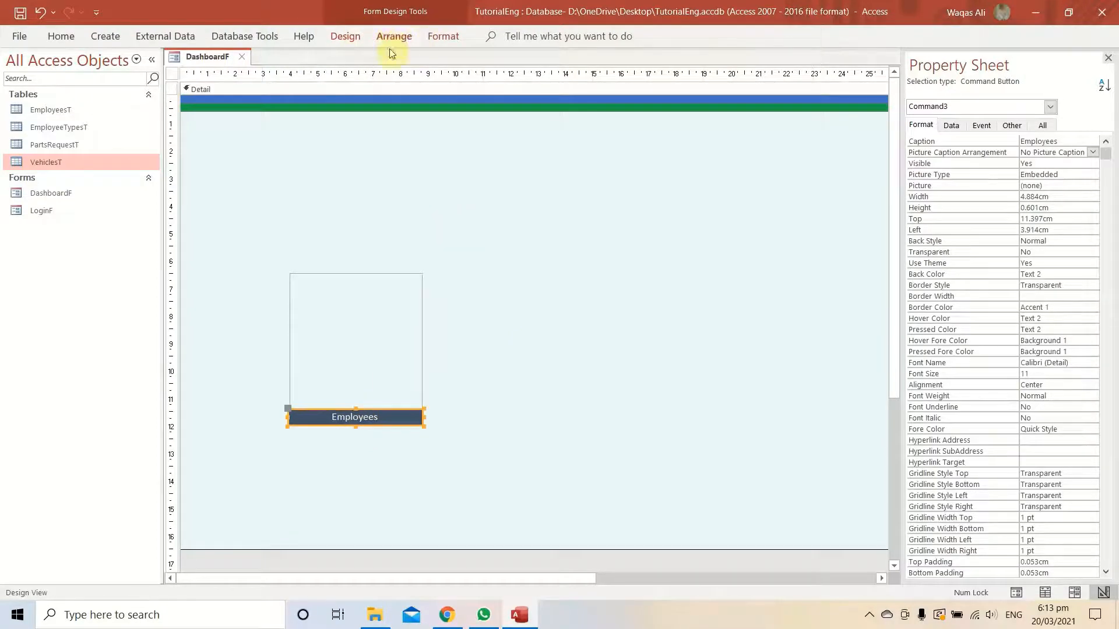
pyautogui.press('Right')
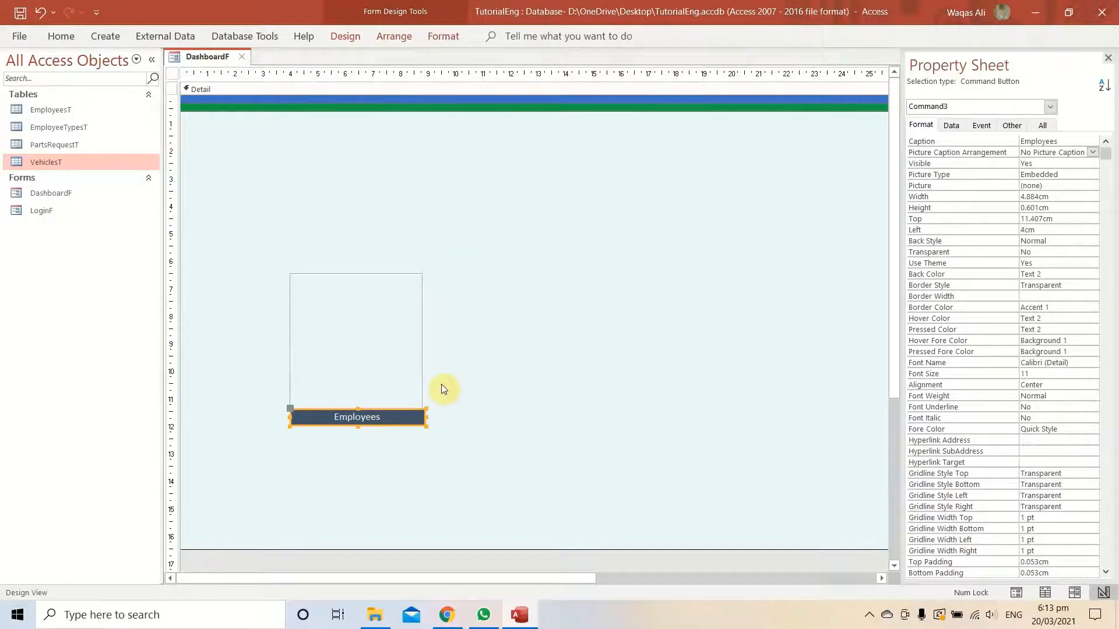
pyautogui.press('Left')
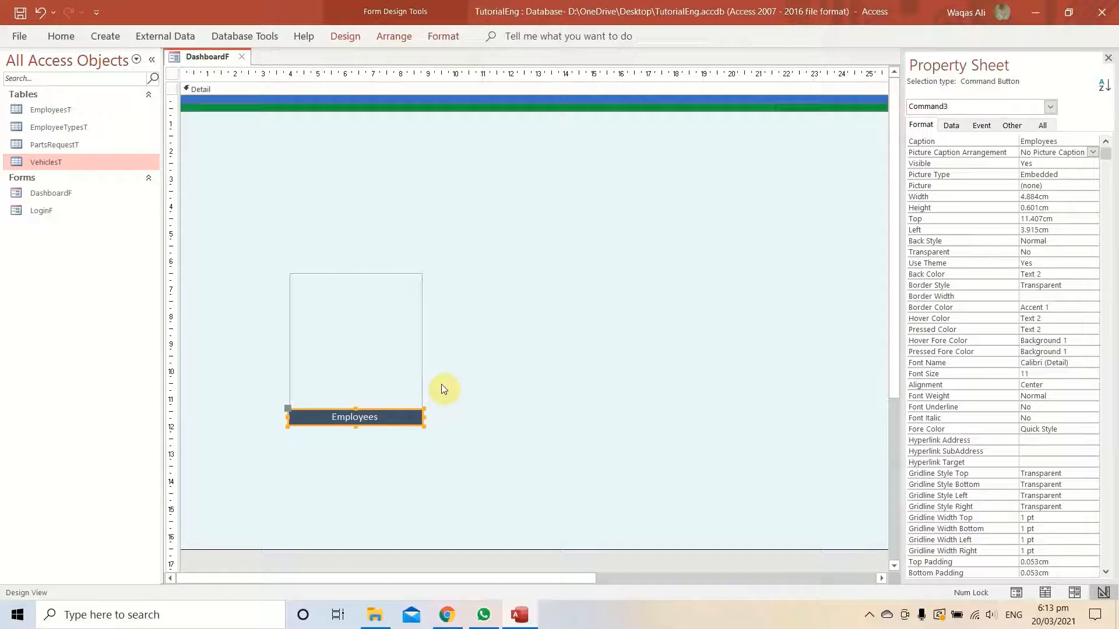
pyautogui.click(440, 397)
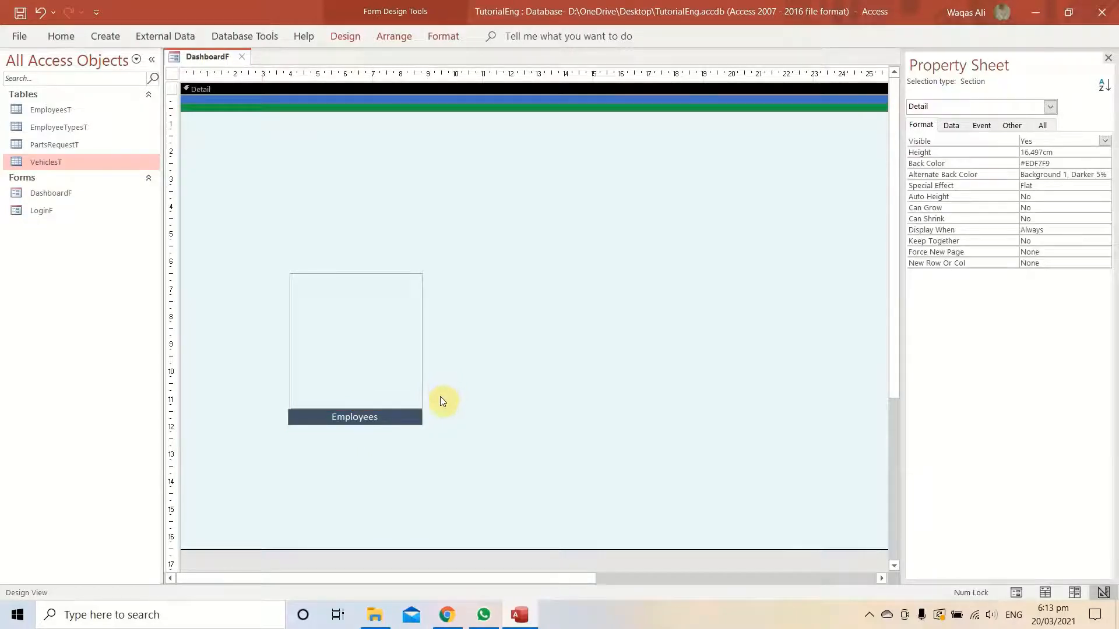
# Adjust the Employees button's left edge to line up with the left edge of the rectangle above it
pyautogui.click(295, 413)
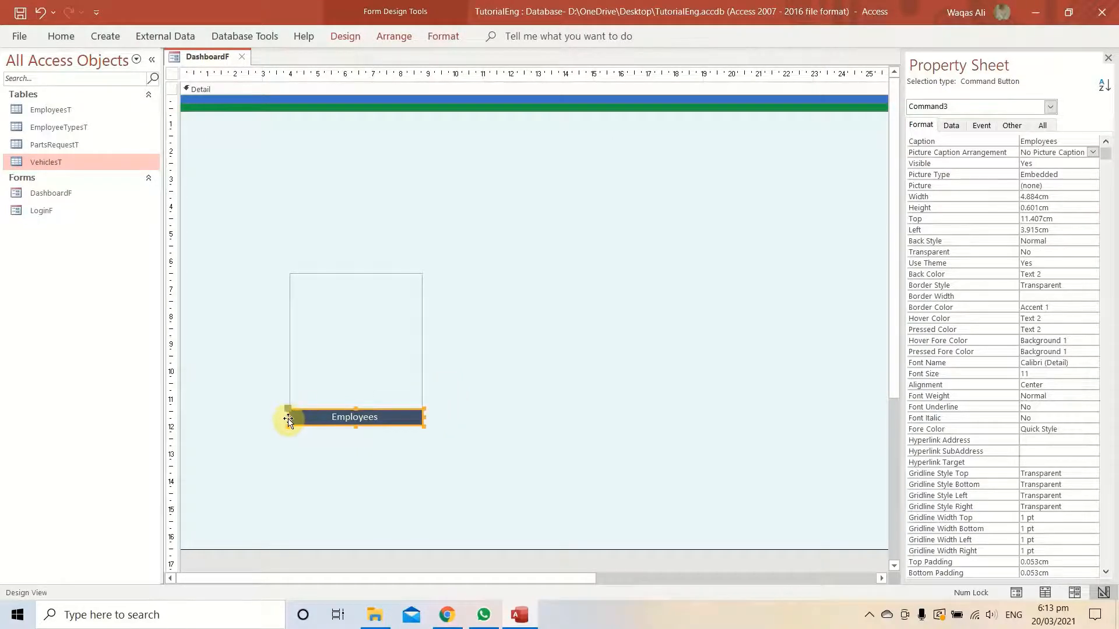
pyautogui.moveTo(287, 417); pyautogui.dragTo(287, 418)
pyautogui.click(521, 411)
pyautogui.click(383, 418)
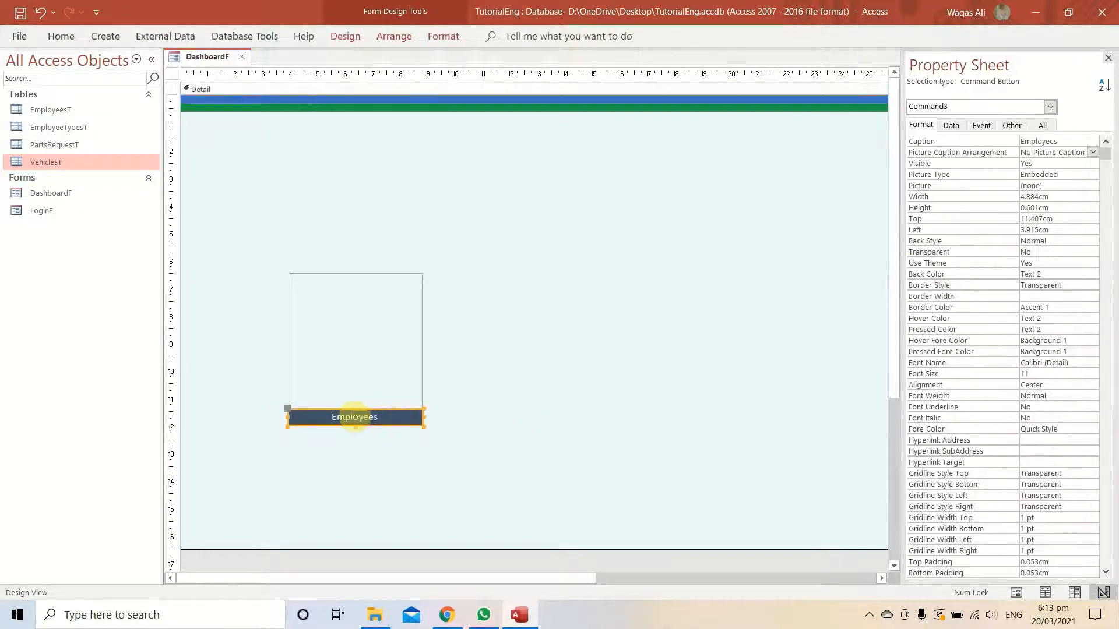
pyautogui.moveTo(287, 416); pyautogui.dragTo(288, 417)
pyautogui.click(569, 408)
pyautogui.moveTo(455, 355); pyautogui.dragTo(309, 350)
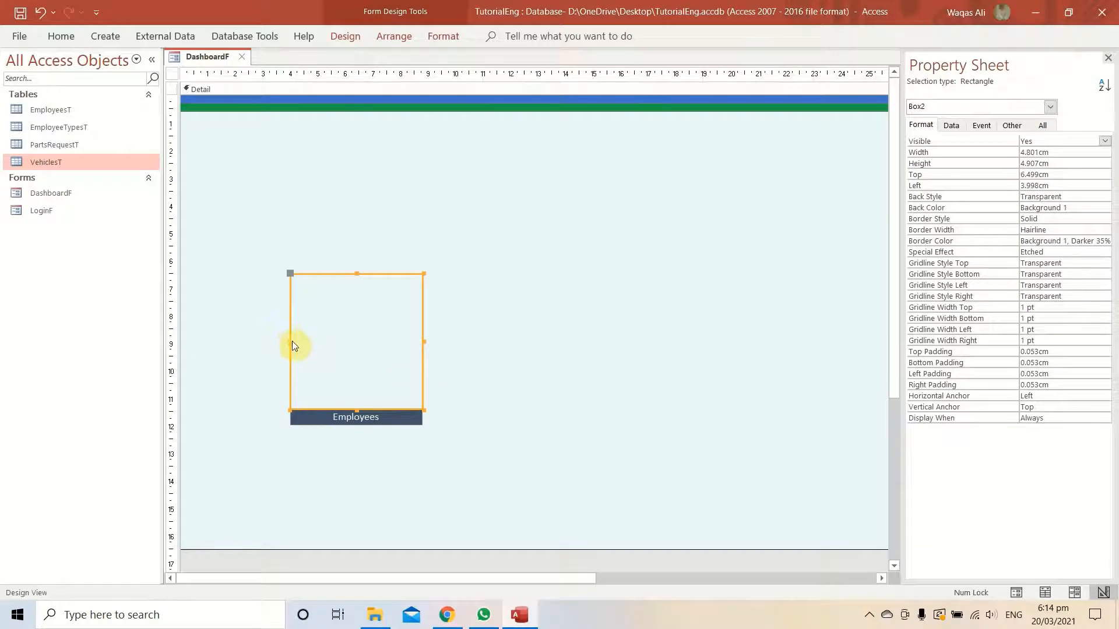
pyautogui.moveTo(292, 340); pyautogui.dragTo(291, 345)
pyautogui.click(395, 500)
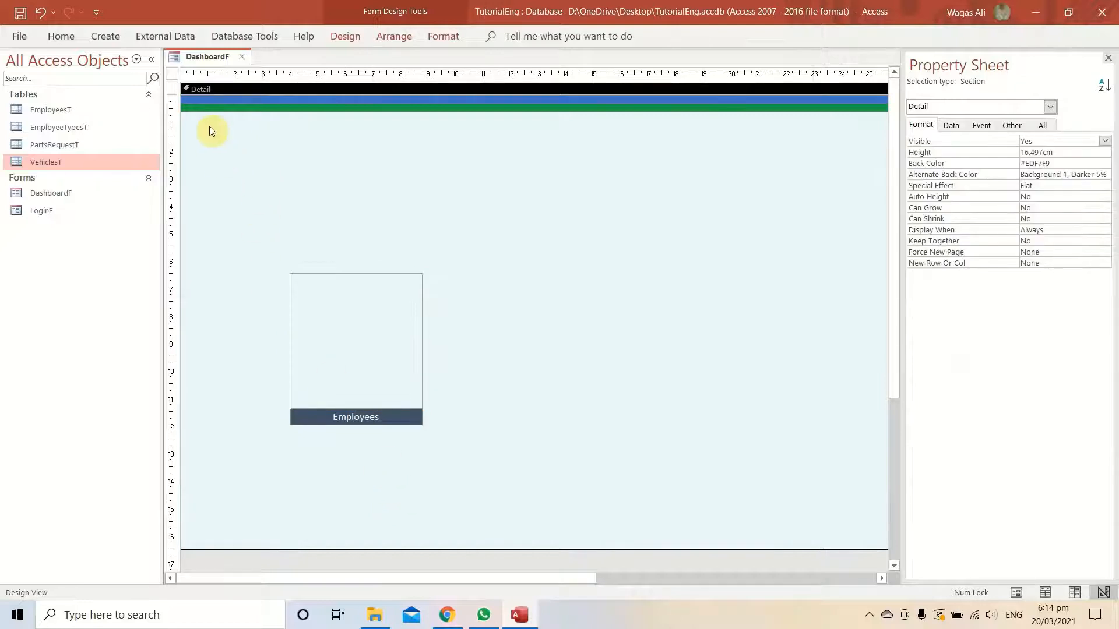
# Display DashboardF in Form View to check the Employees tile
pyautogui.rightClick(197, 56)
pyautogui.rightClick(207, 60)
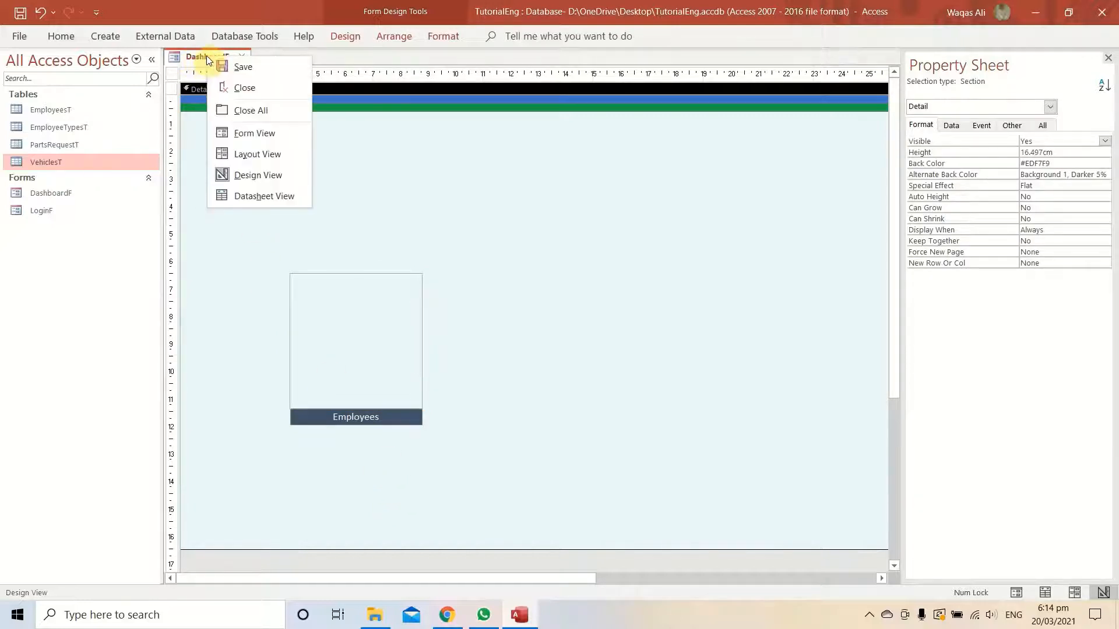
pyautogui.click(264, 134)
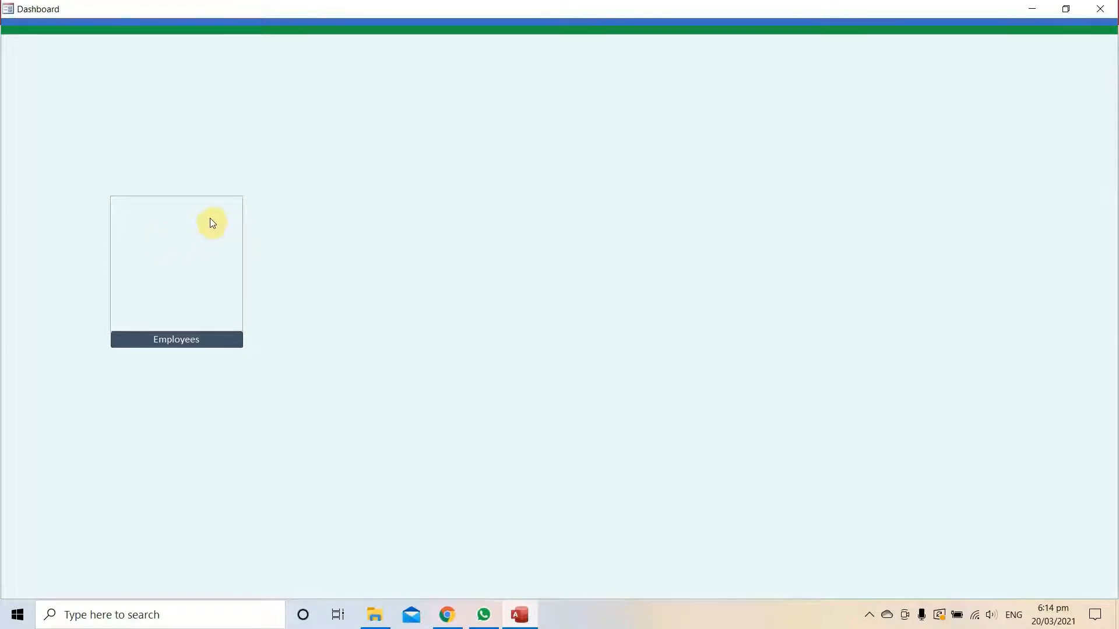
pyautogui.rightClick(492, 212)
pyautogui.click(332, 248)
# Return DashboardF to Design View and insert the employee picture in an image control filling the rectangle above the Employees button
pyautogui.rightClick(378, 257)
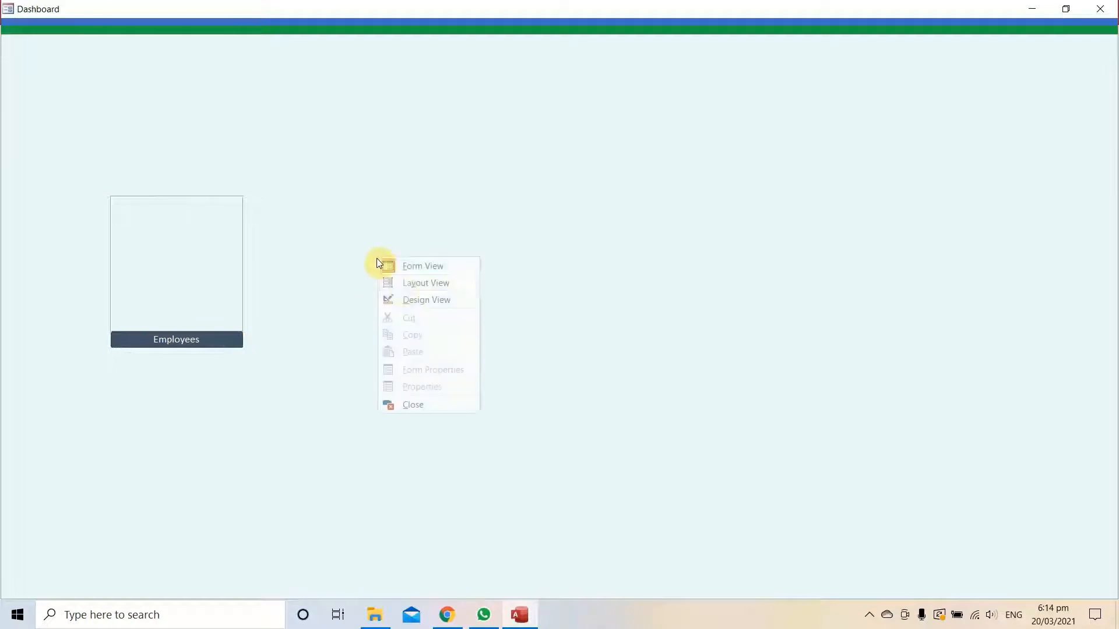
pyautogui.click(415, 299)
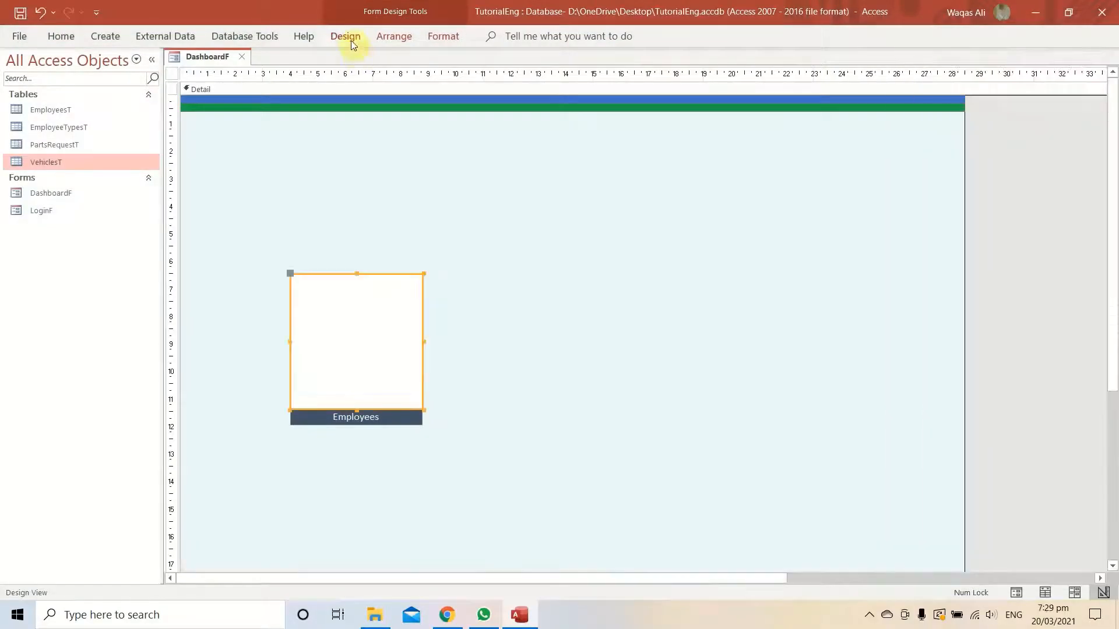
pyautogui.click(351, 41)
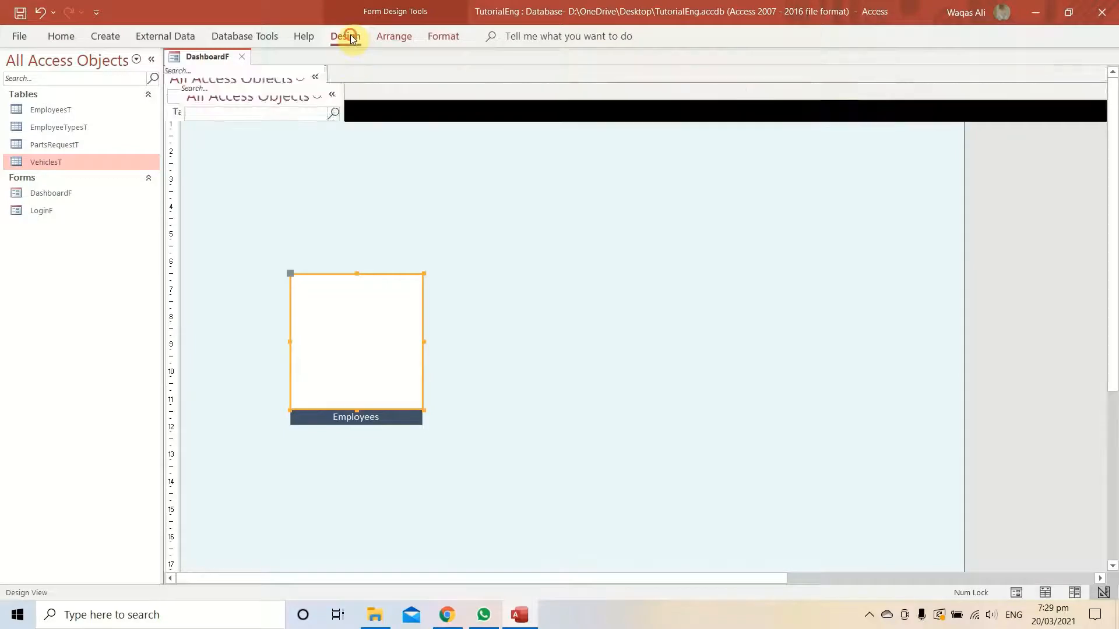
pyautogui.click(562, 73)
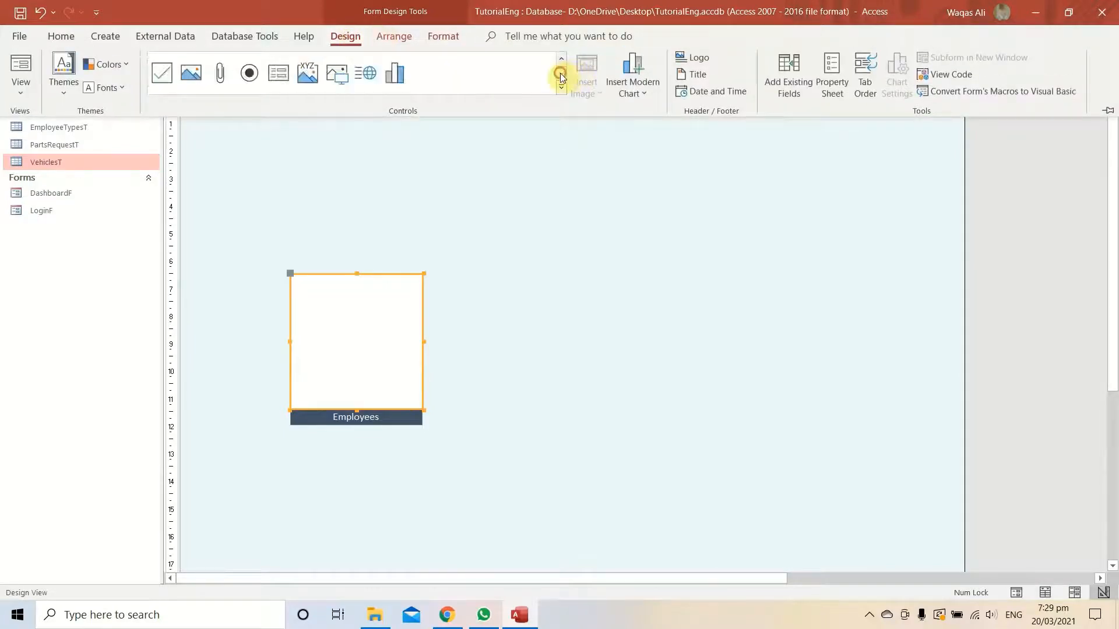
pyautogui.click(337, 75)
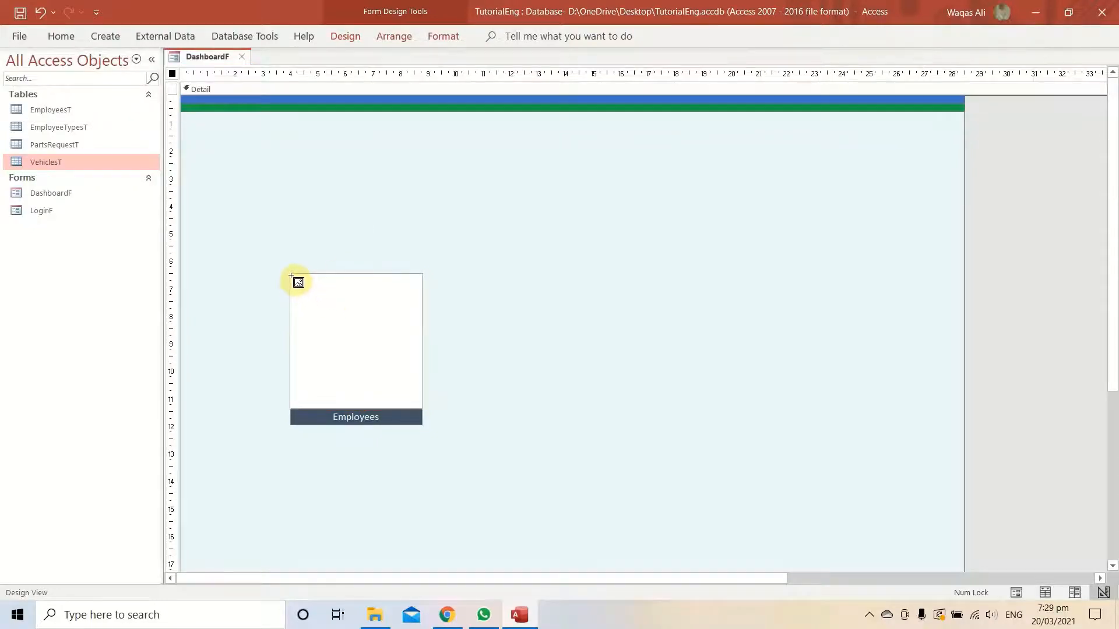
pyautogui.moveTo(291, 275); pyautogui.dragTo(420, 406)
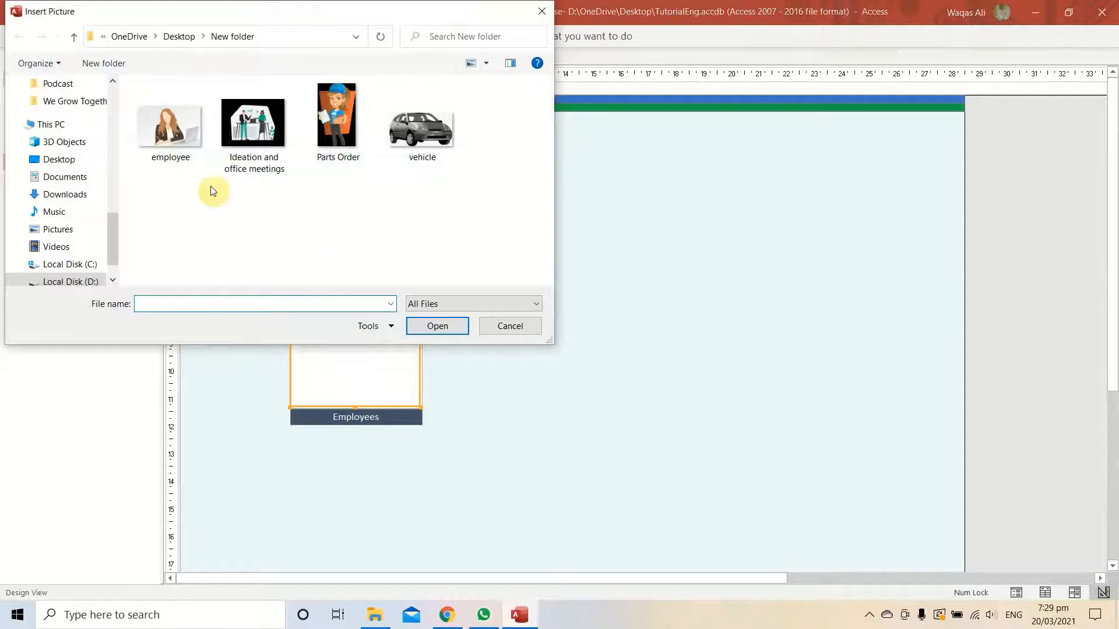
pyautogui.doubleClick(171, 126)
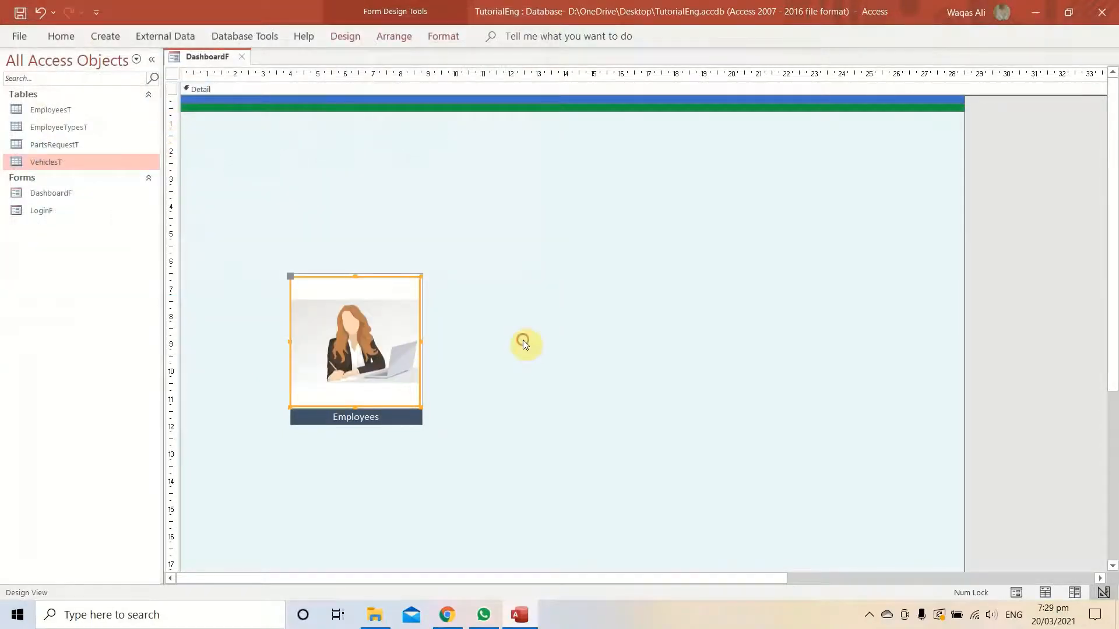
# Save DashboardF and display it in Form View to check the picture in the Employees tile
pyautogui.click(522, 340)
pyautogui.click(382, 334)
pyautogui.rightClick(198, 56)
pyautogui.click(206, 67)
pyautogui.rightClick(203, 58)
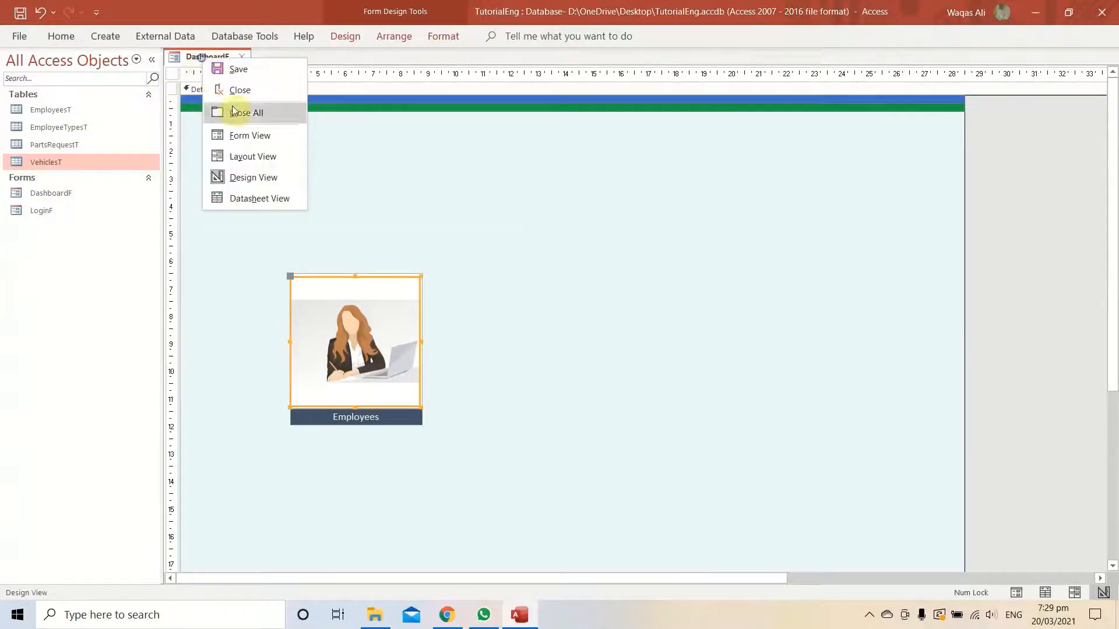
pyautogui.click(251, 135)
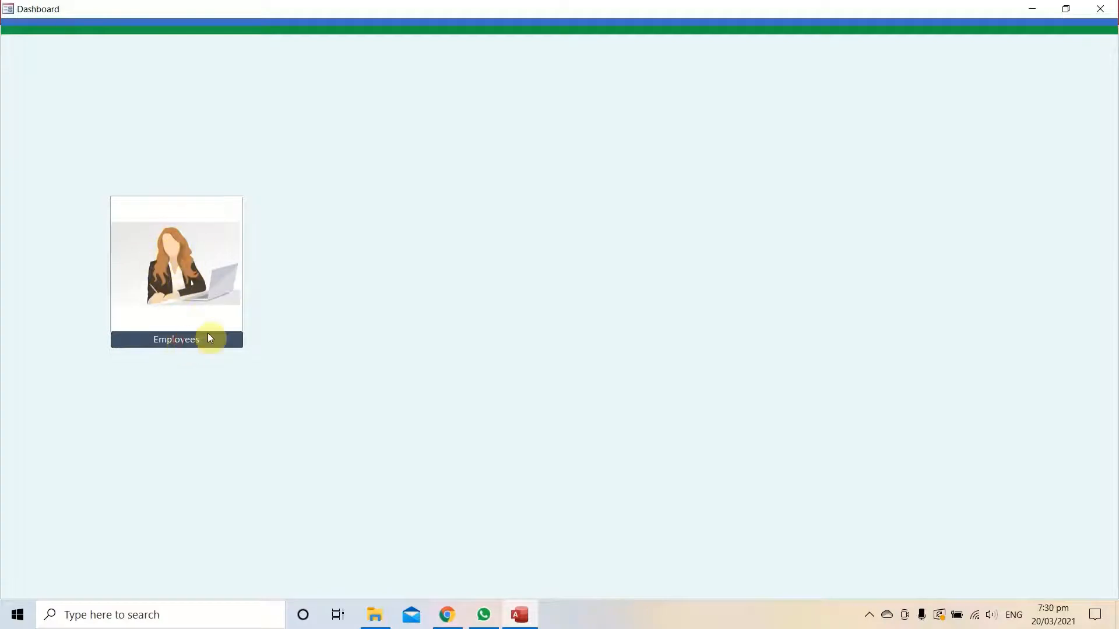
# Back in Design View, duplicate the whole Employees tile and place the copy beside the original
pyautogui.rightClick(564, 201)
pyautogui.click(410, 258)
pyautogui.rightClick(527, 157)
pyautogui.click(561, 202)
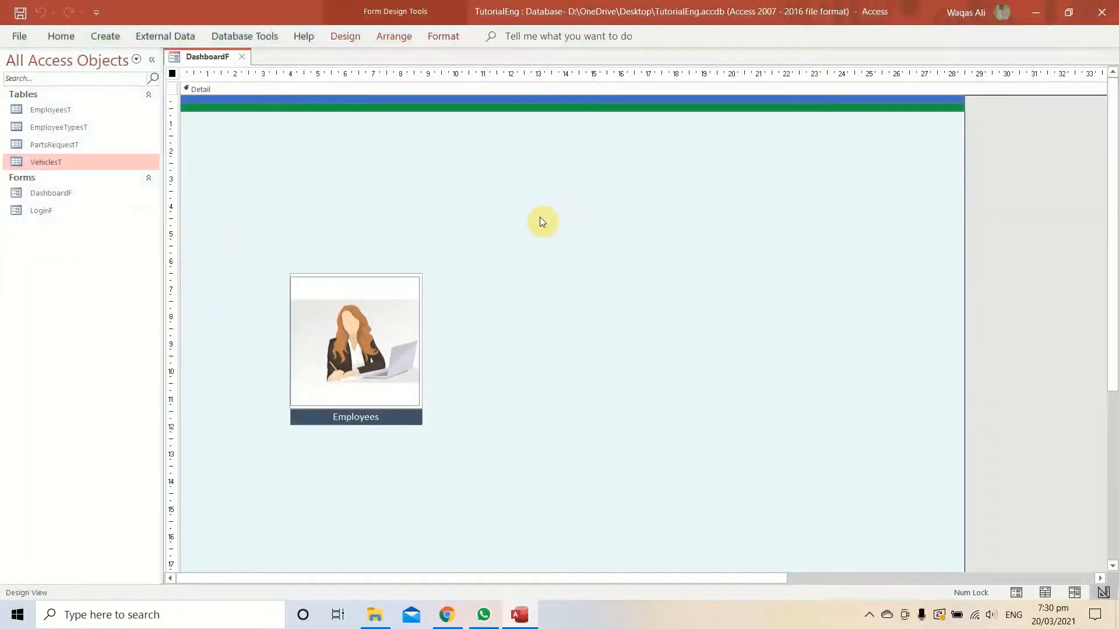
pyautogui.click(457, 257)
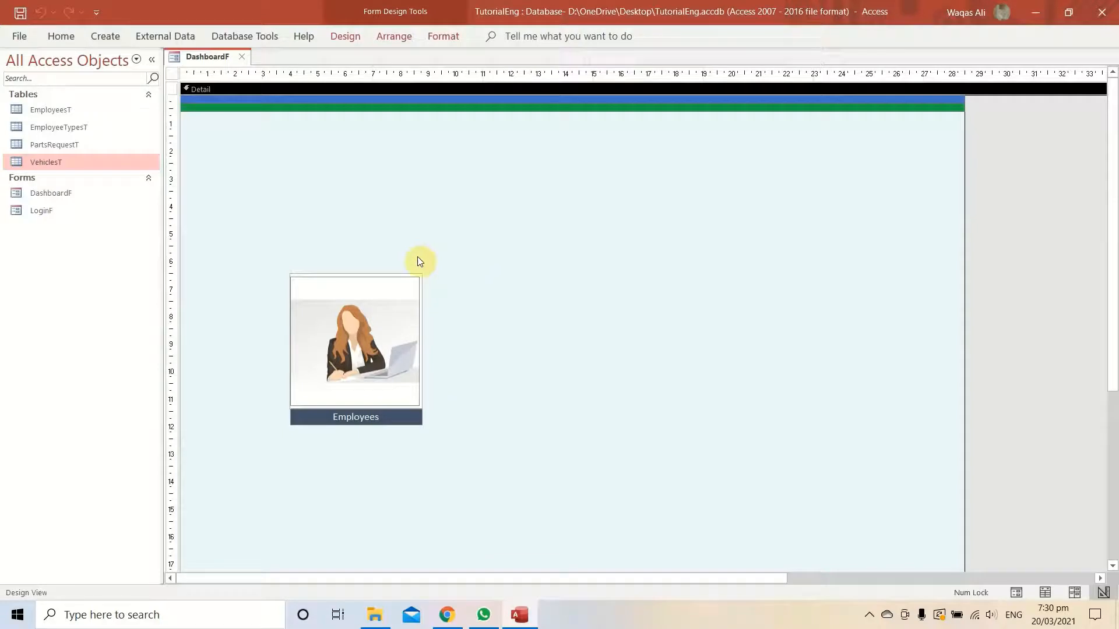
pyautogui.moveTo(412, 253); pyautogui.dragTo(345, 441)
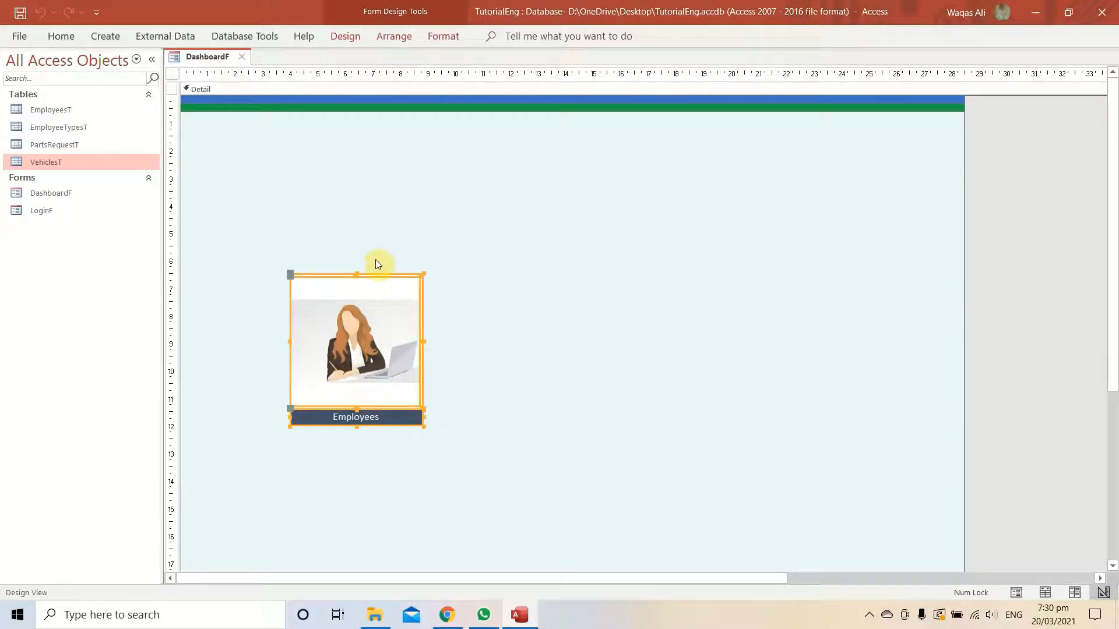
pyautogui.hotkey('ctrl', 'c')
pyautogui.hotkey('ctrl', 'v')
pyautogui.moveTo(373, 466); pyautogui.dragTo(531, 309)
# Nudge the copied tile down until it lines up with the original Employees tile
pyautogui.moveTo(572, 471); pyautogui.dragTo(287, 252)
pyautogui.click(507, 449)
pyautogui.moveTo(529, 473); pyautogui.dragTo(482, 277)
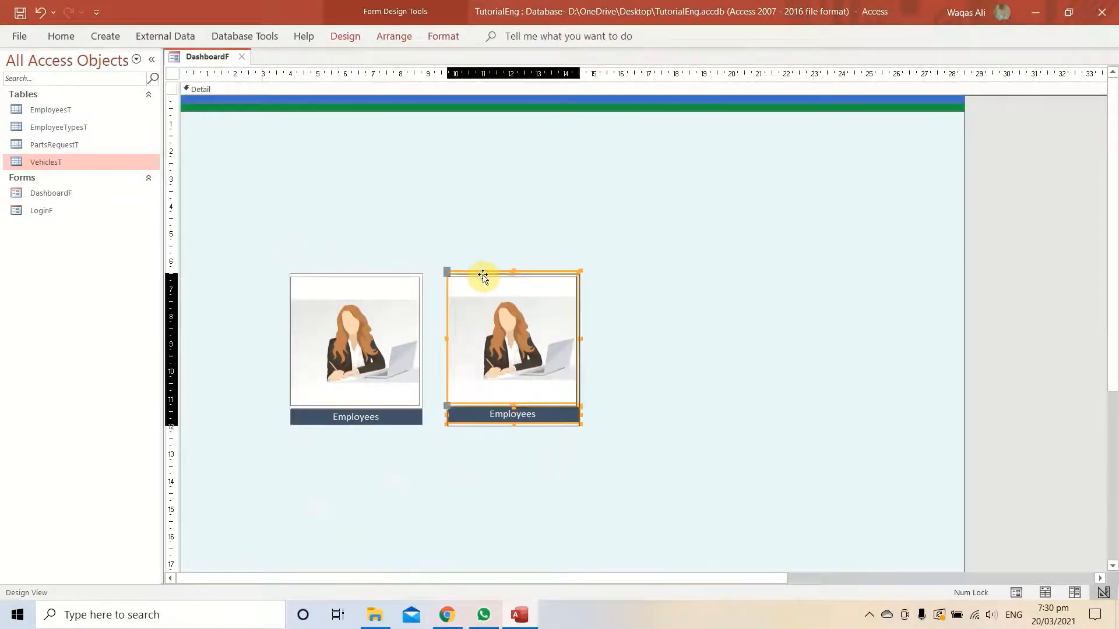
pyautogui.press('Down')
pyautogui.press('Down')
pyautogui.press('Down')
pyautogui.press('Down')
pyautogui.click(657, 314)
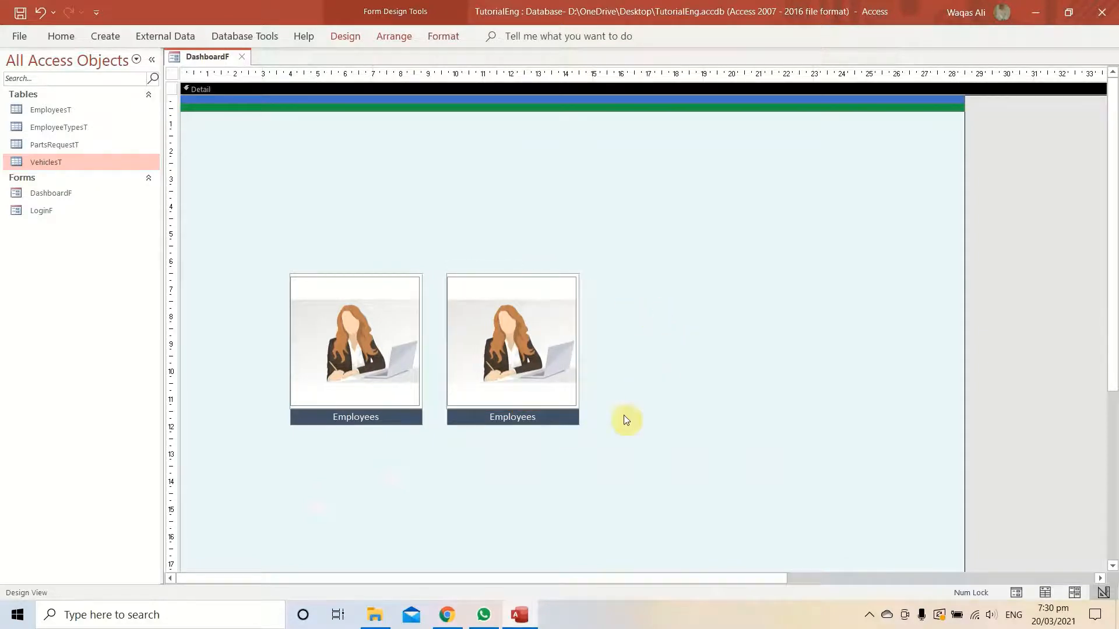
# Duplicate both Employees tiles together and place the copies beside them to form a row of four
pyautogui.moveTo(608, 448); pyautogui.dragTo(277, 295)
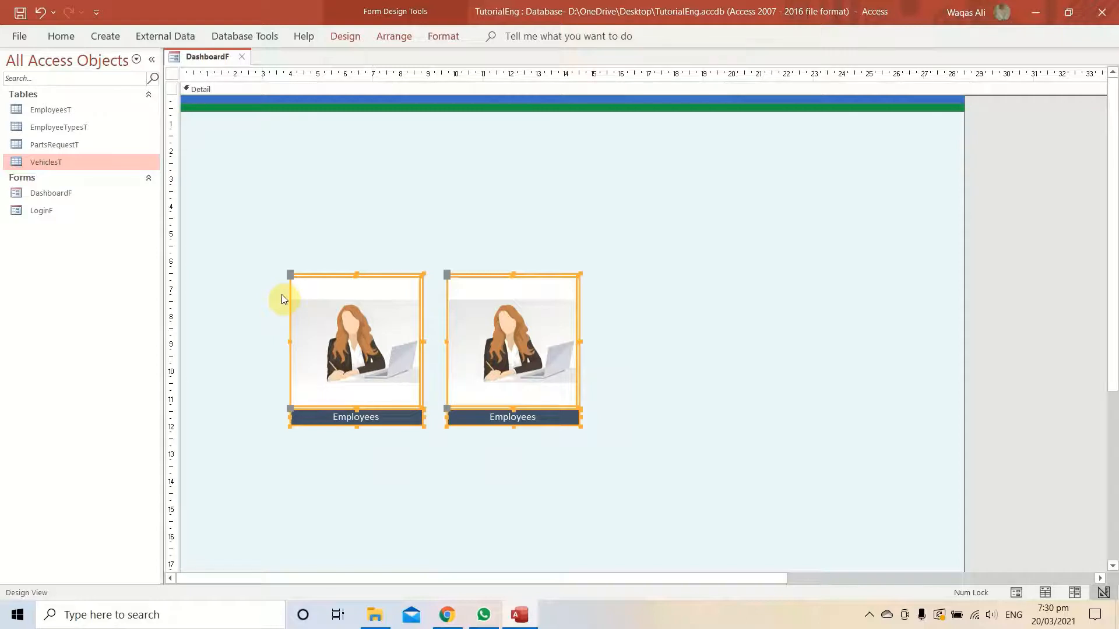
pyautogui.hotkey('ctrl', 'c')
pyautogui.hotkey('ctrl', 'v')
pyautogui.moveTo(358, 488); pyautogui.dragTo(668, 330)
pyautogui.click(666, 500)
# Change the second tile's button caption to Employee Types
pyautogui.click(502, 421)
pyautogui.click(569, 418)
pyautogui.press('BackSpace')
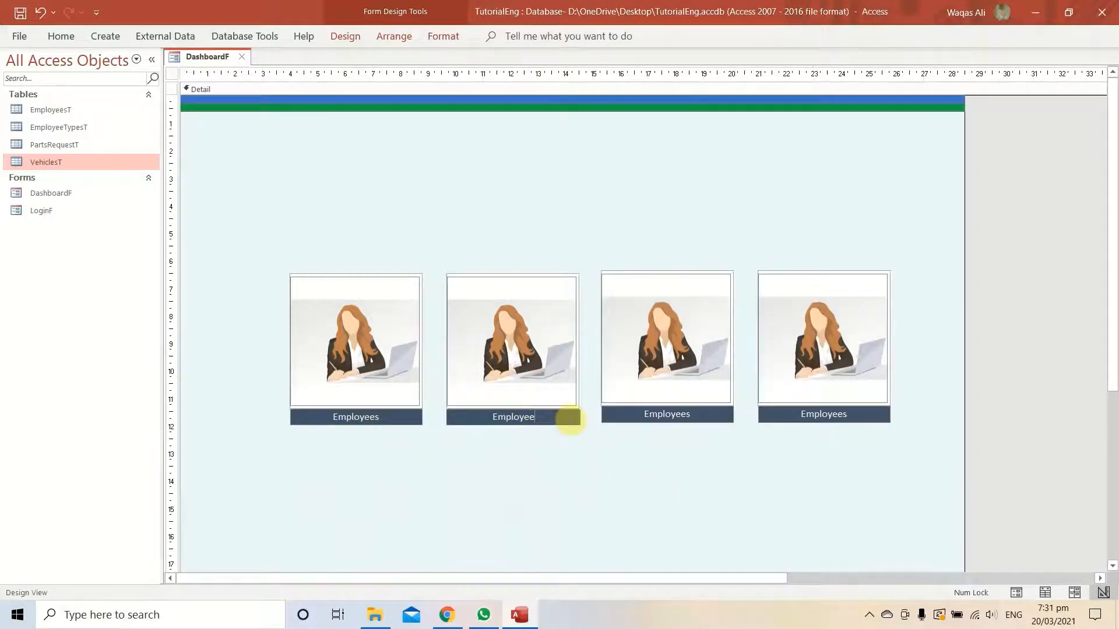
pyautogui.write('Types')
pyautogui.press('Return')
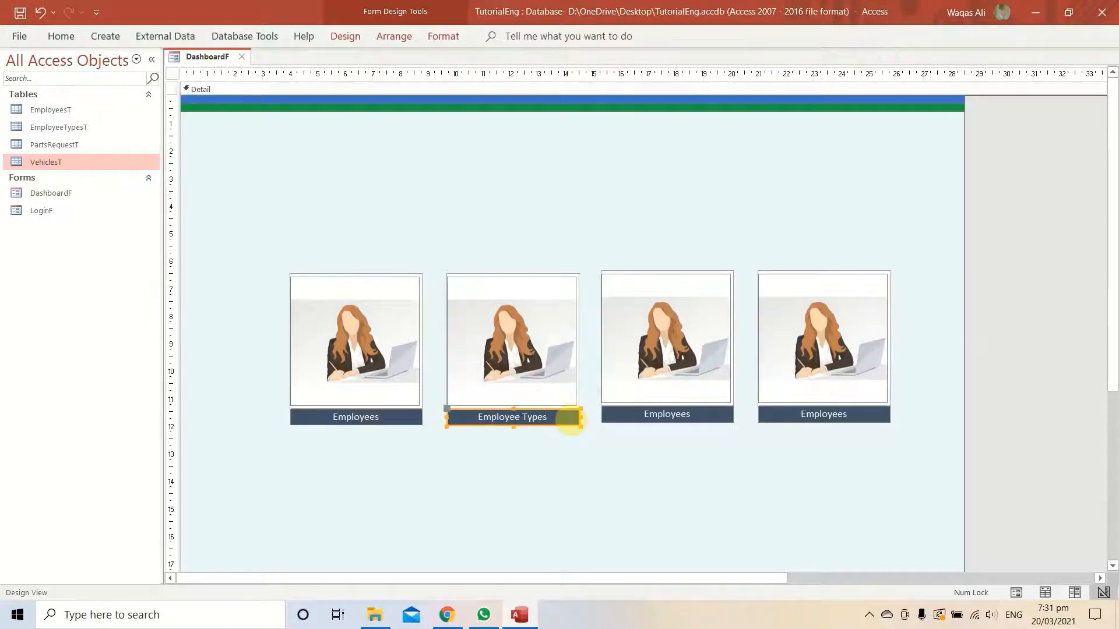
# Change the third tile's button caption to Parts Request
pyautogui.click(57, 147)
pyautogui.click(665, 417)
pyautogui.doubleClick(670, 414)
pyautogui.write('P')
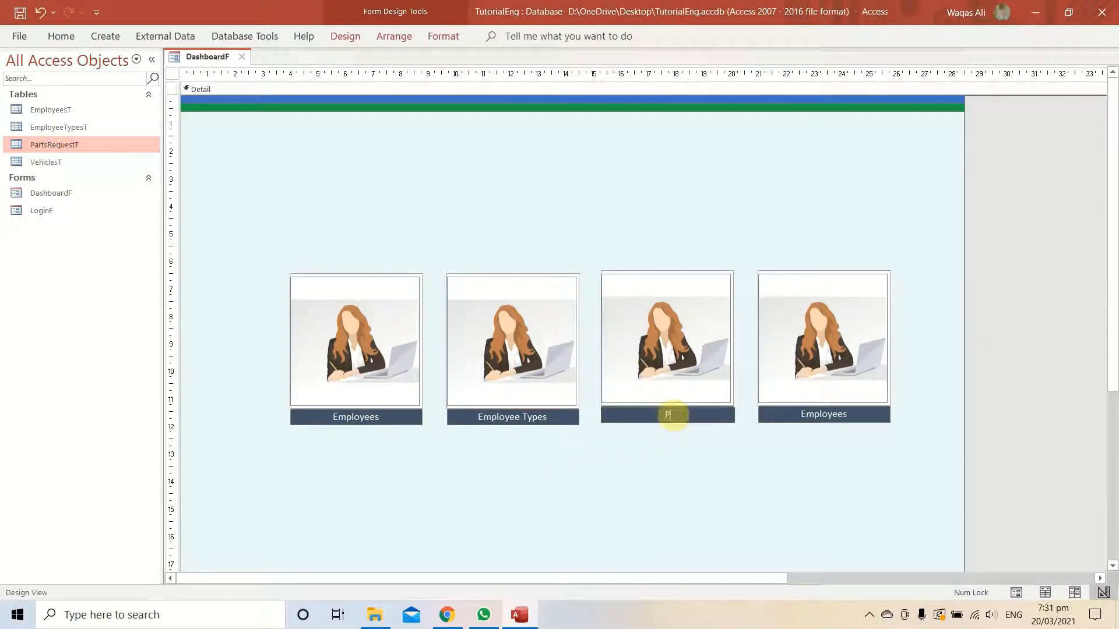
pyautogui.write('arts Req')
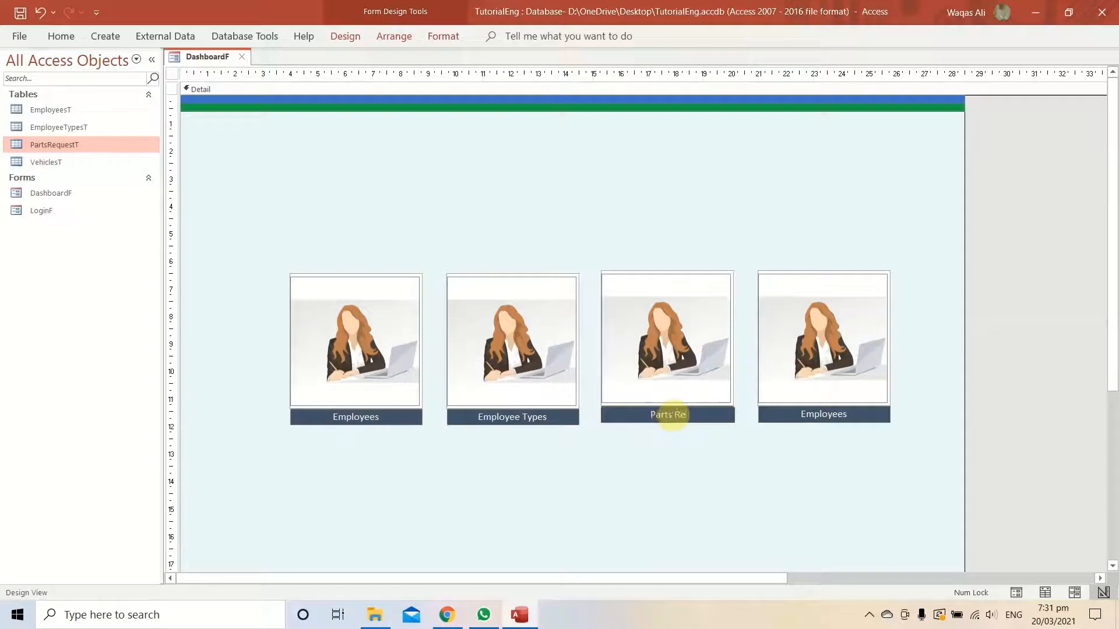
pyautogui.write('uest')
pyautogui.press('Return')
# Change the fourth tile's button caption to Vehicle
pyautogui.click(819, 414)
pyautogui.click(812, 415)
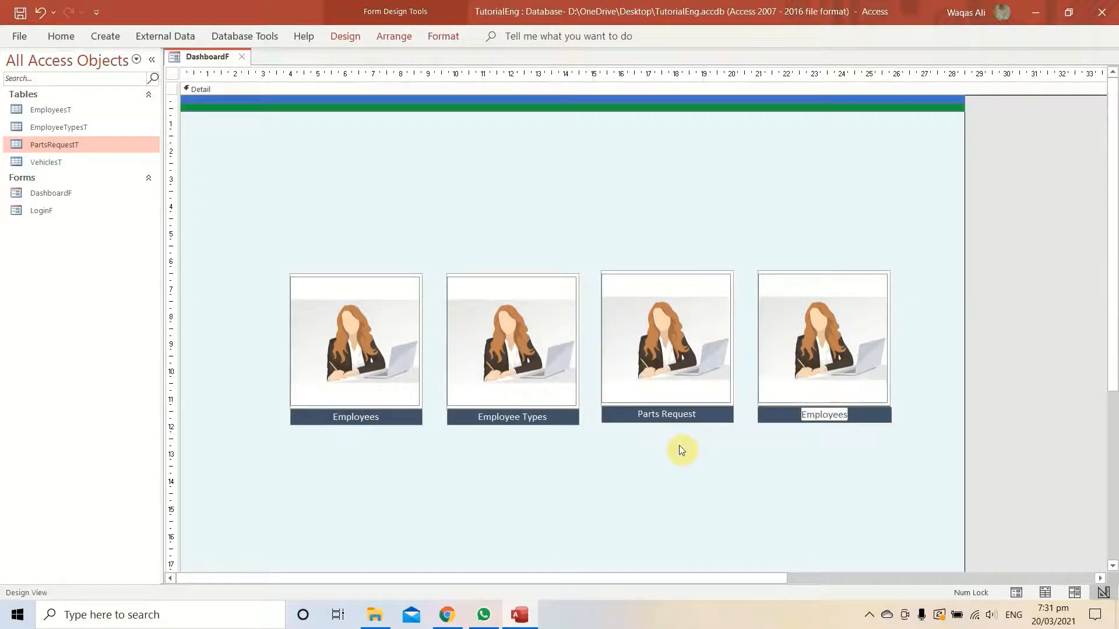
pyautogui.write('Vehicle')
pyautogui.press('Return')
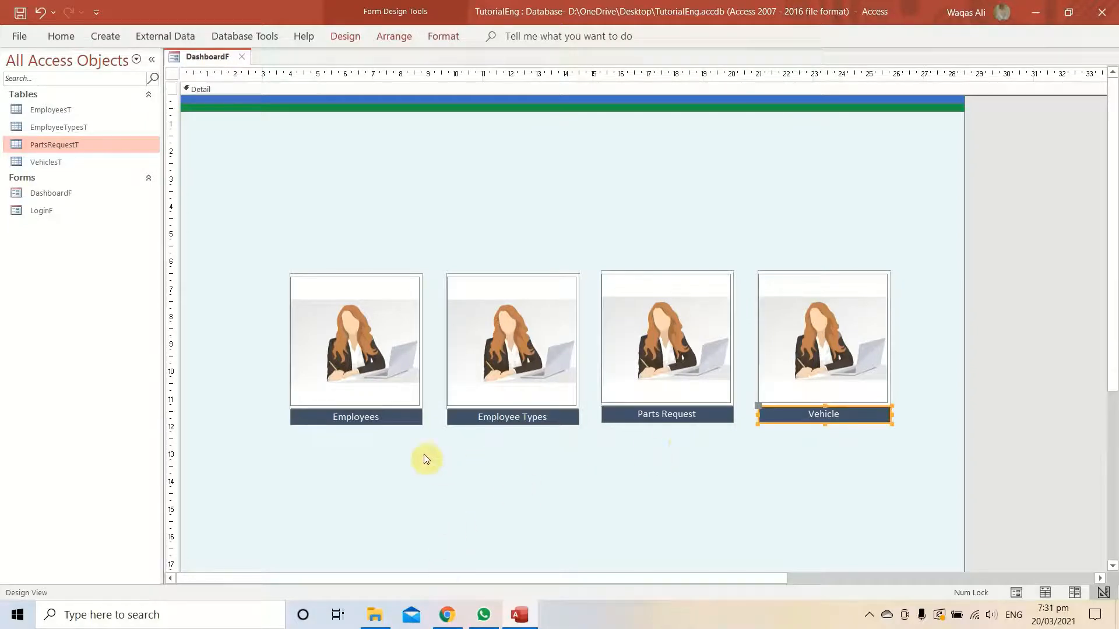
# Set the Name property of the Employee Types button to btnEmpTypes
pyautogui.click(396, 420)
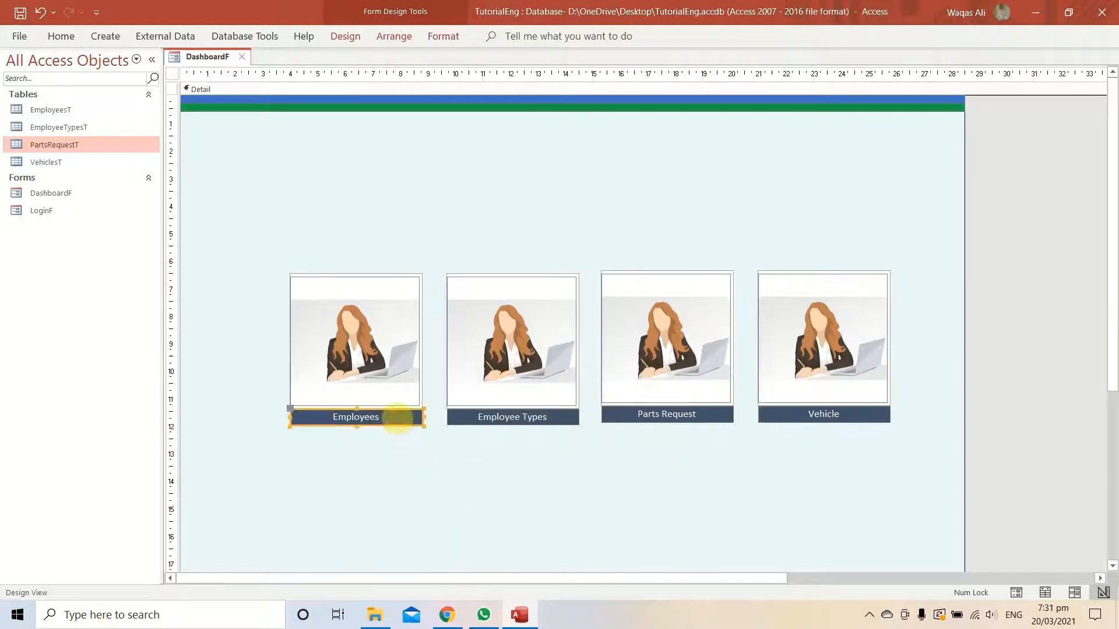
pyautogui.click(522, 422)
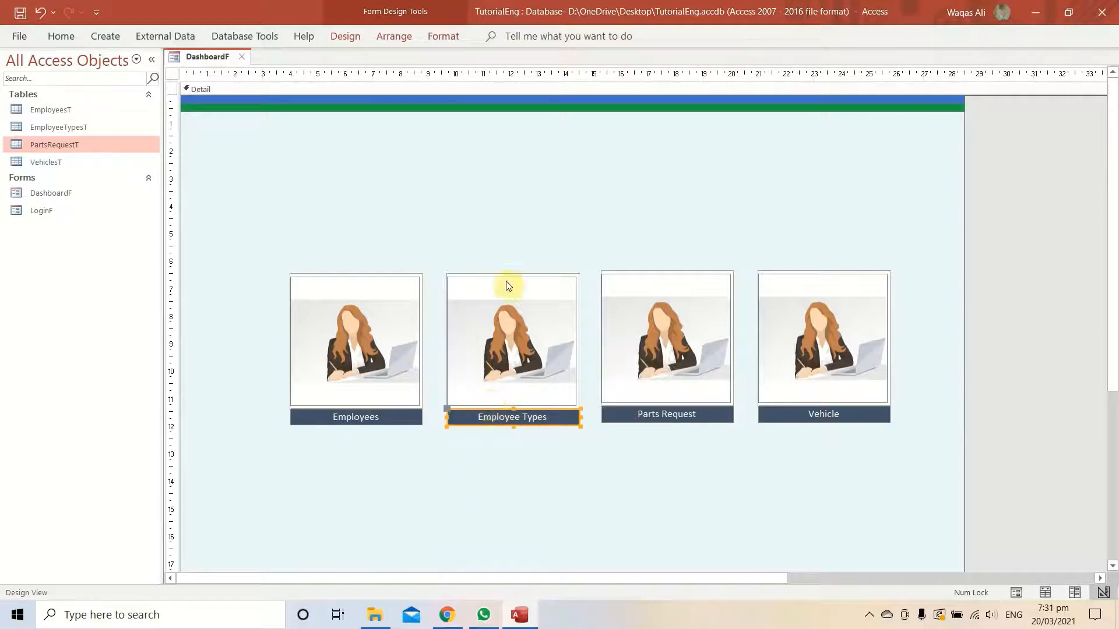
pyautogui.click(346, 37)
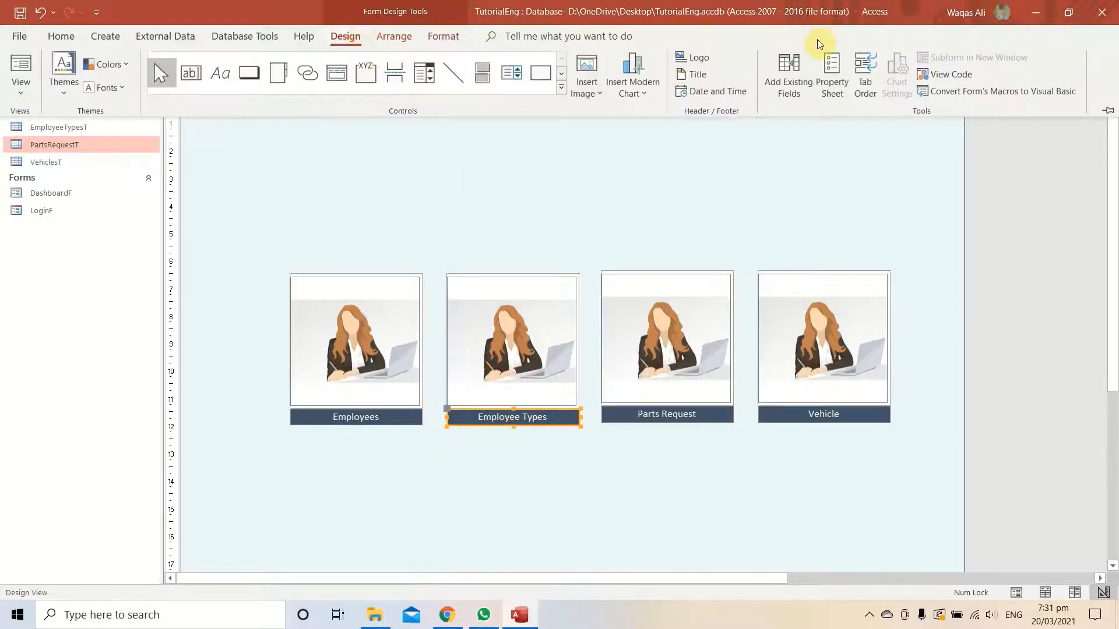
pyautogui.click(834, 67)
pyautogui.click(1011, 125)
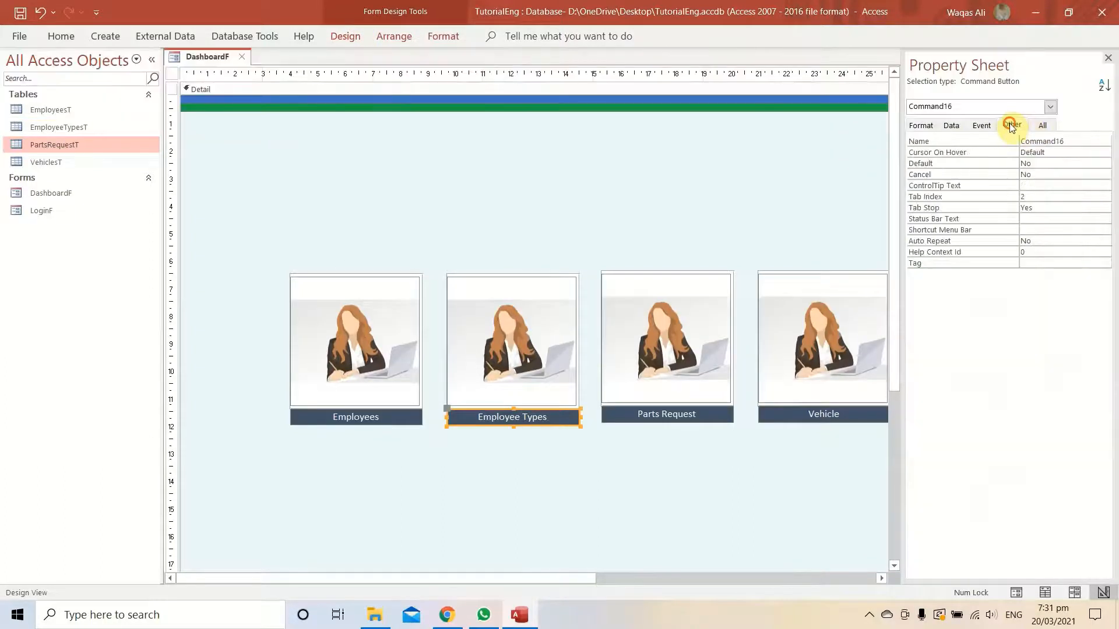
pyautogui.doubleClick(1072, 141)
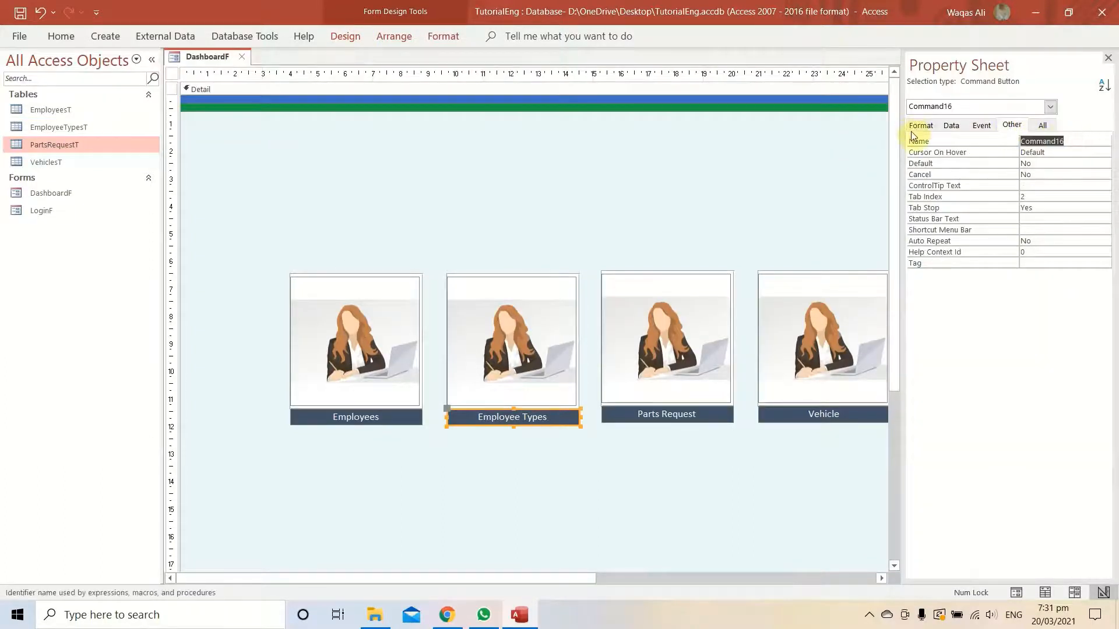
pyautogui.write('b')
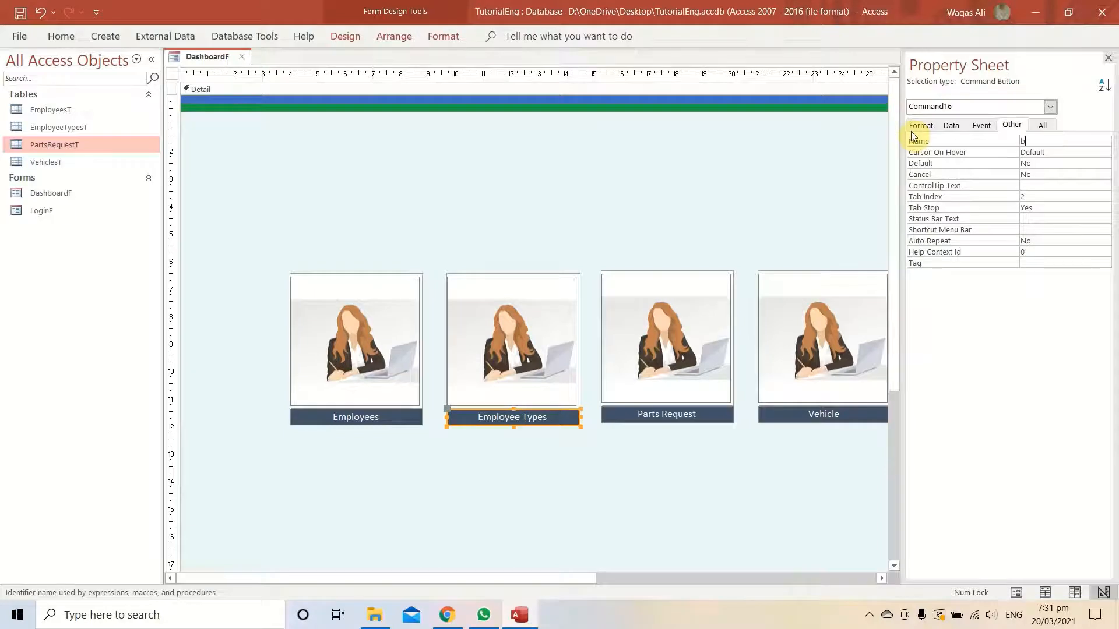
pyautogui.write('tnEmpTypes')
pyautogui.press('Return')
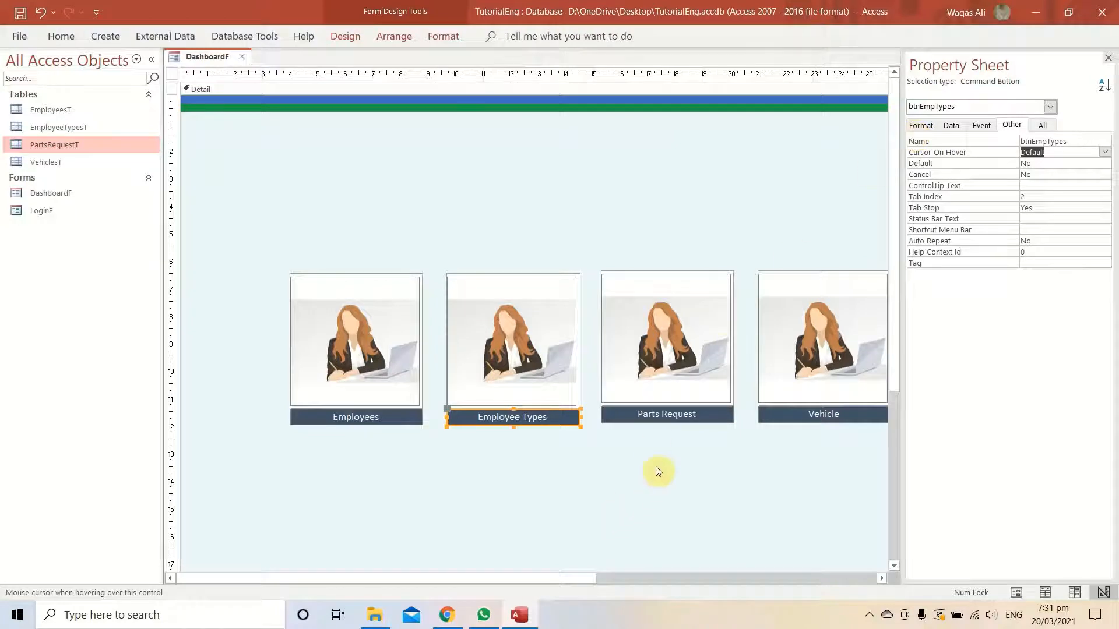
# Set the Name property of the Parts Request button to btnPartsRequest
pyautogui.click(662, 421)
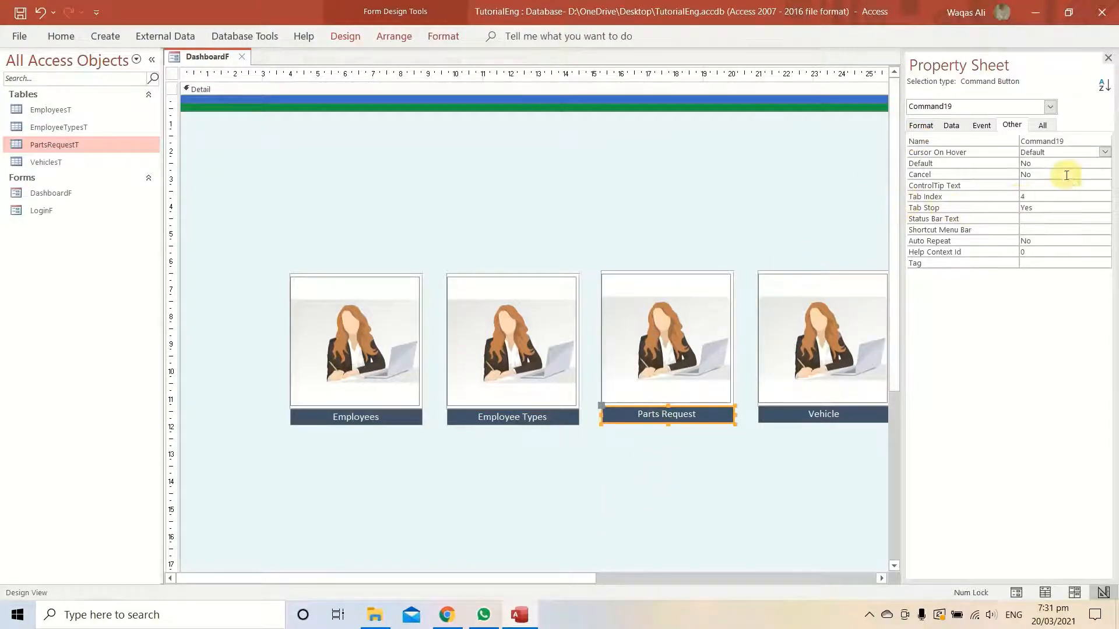
pyautogui.click(953, 141)
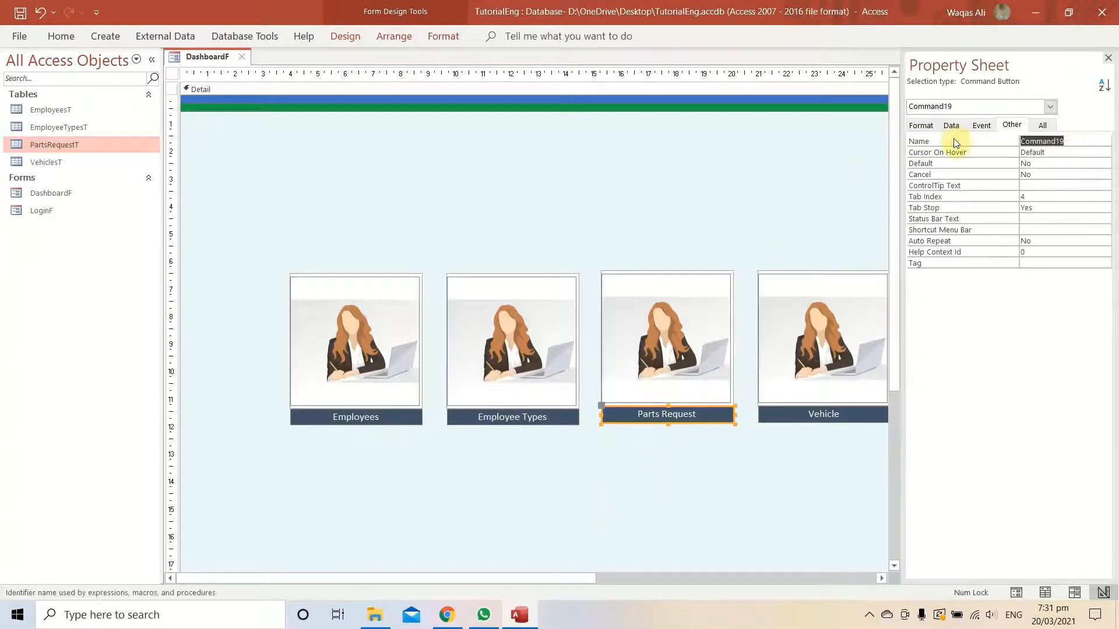
pyautogui.write('btnPartsRequest')
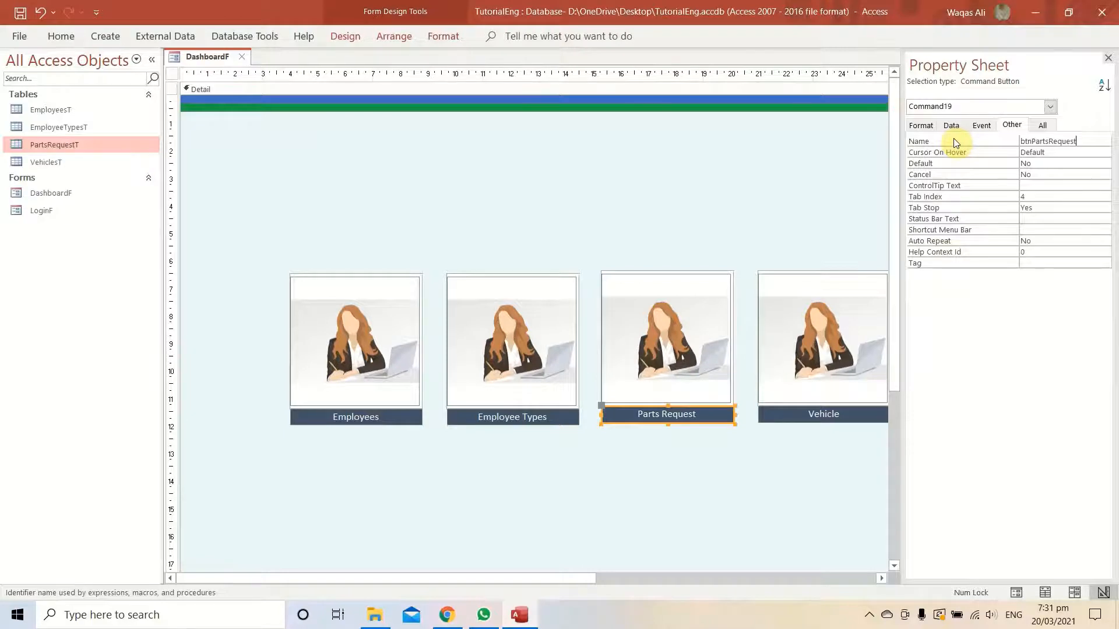
pyautogui.press('Return')
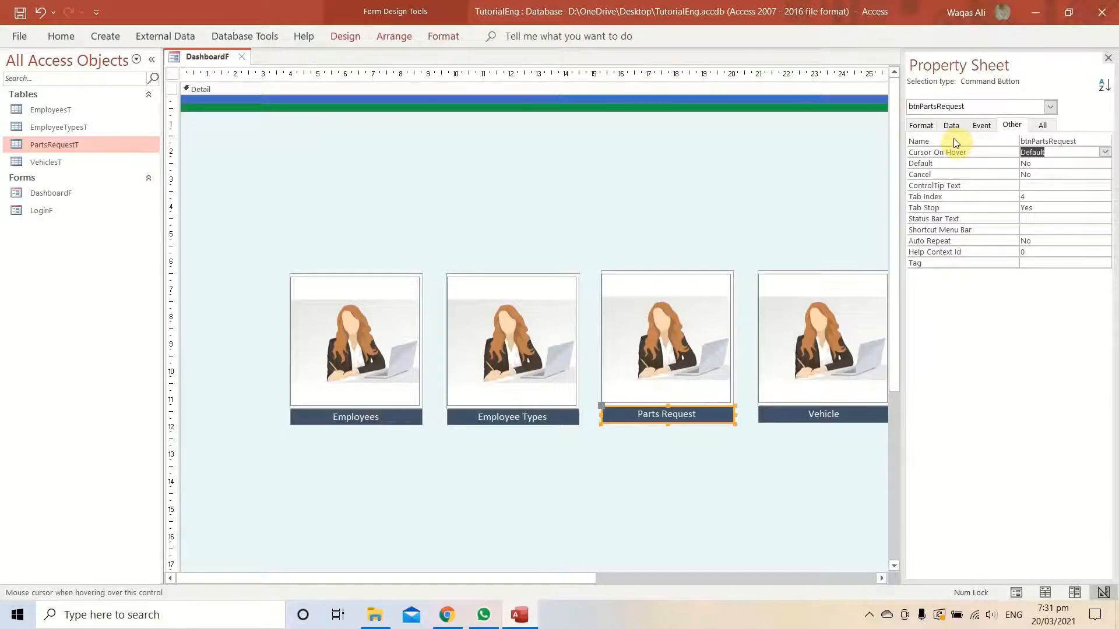
# Set the Name property of the Vehicle button to btnVehicles and close the property sheet
pyautogui.click(864, 414)
pyautogui.moveTo(1067, 146); pyautogui.dragTo(946, 142)
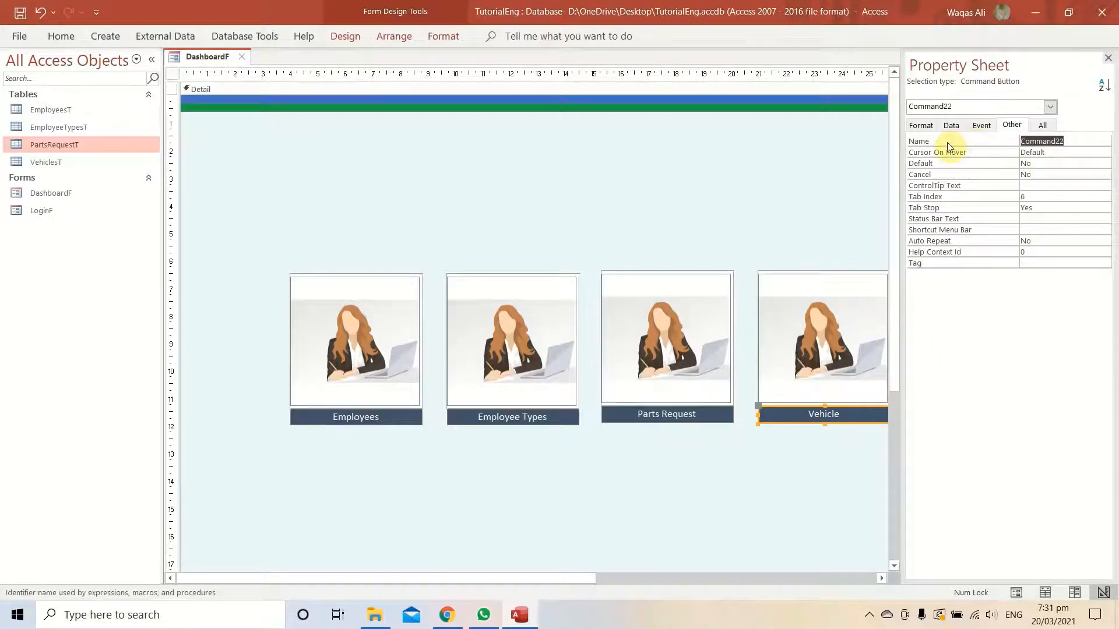
pyautogui.write('btnVehicle')
pyautogui.press('Return')
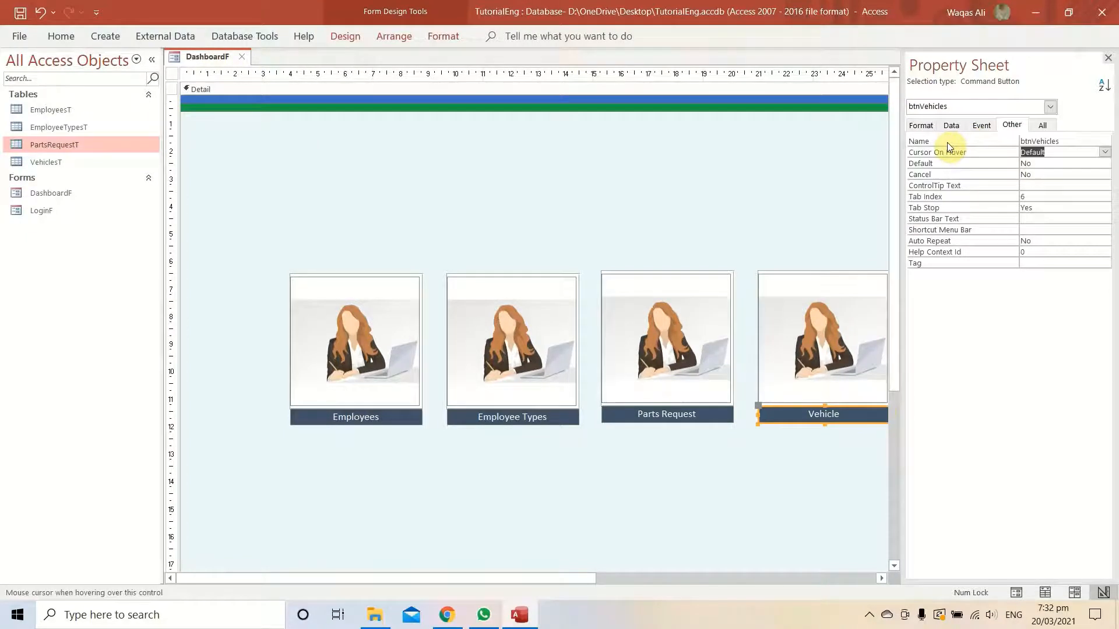
pyautogui.click(699, 229)
pyautogui.click(1107, 57)
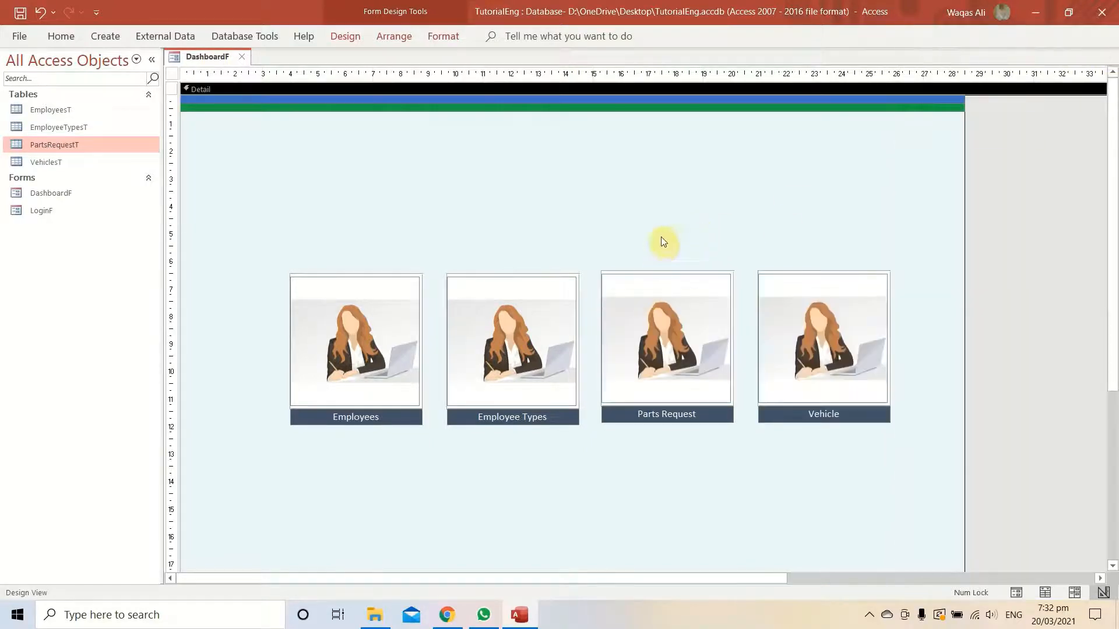
# Move the Parts Request and Vehicle tiles down level with the first two tiles and preview the dashboard in Form View
pyautogui.moveTo(638, 251); pyautogui.dragTo(825, 446)
pyautogui.moveTo(788, 401); pyautogui.dragTo(788, 403)
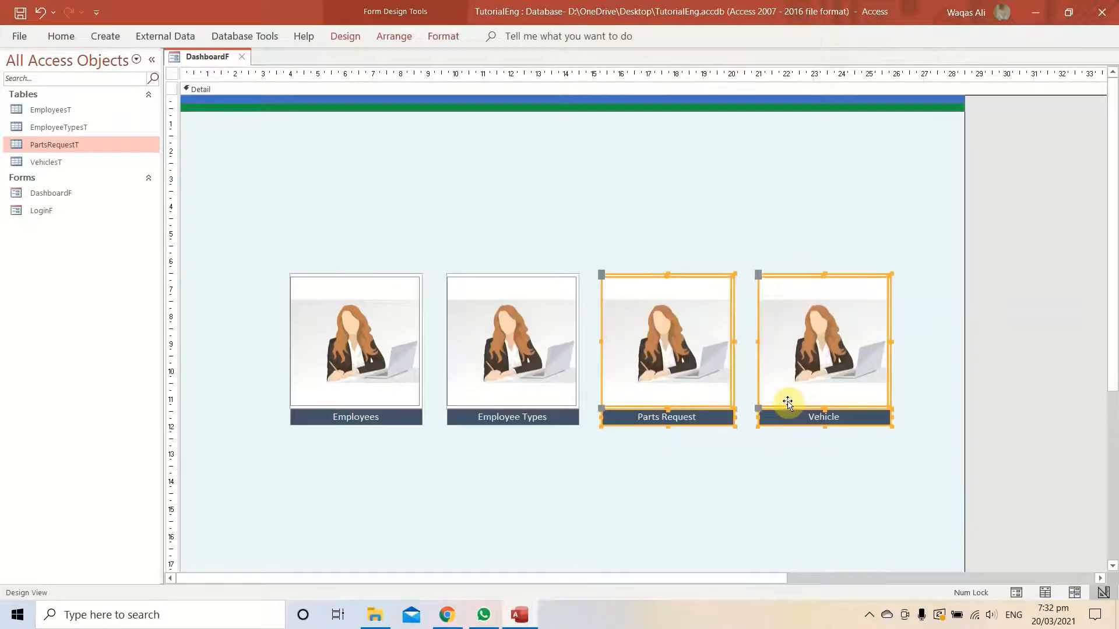
pyautogui.click(764, 511)
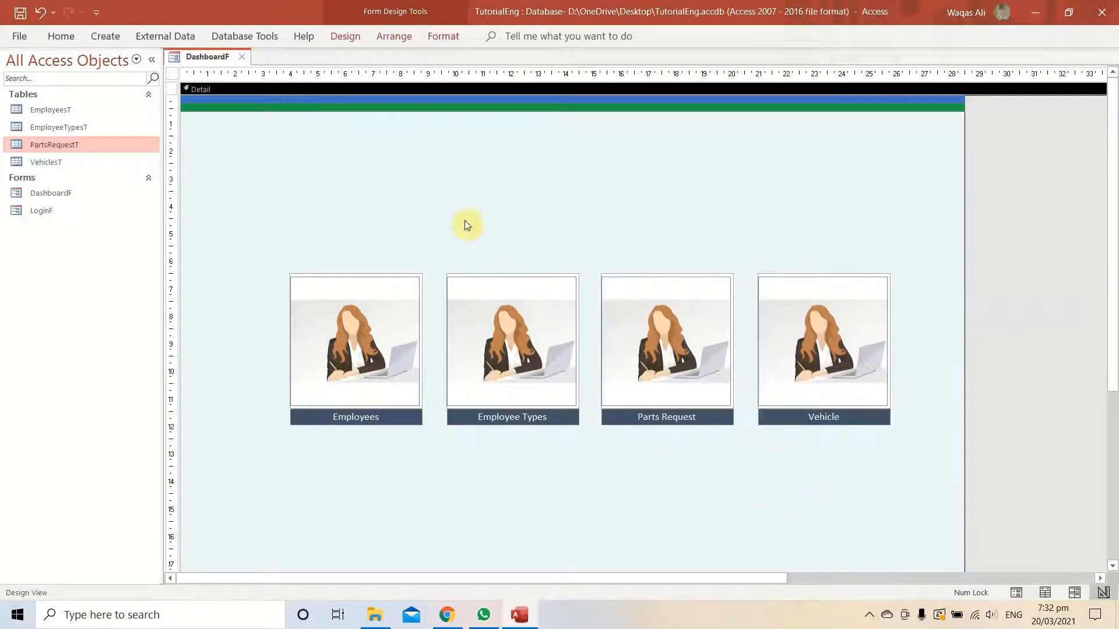
pyautogui.rightClick(199, 59)
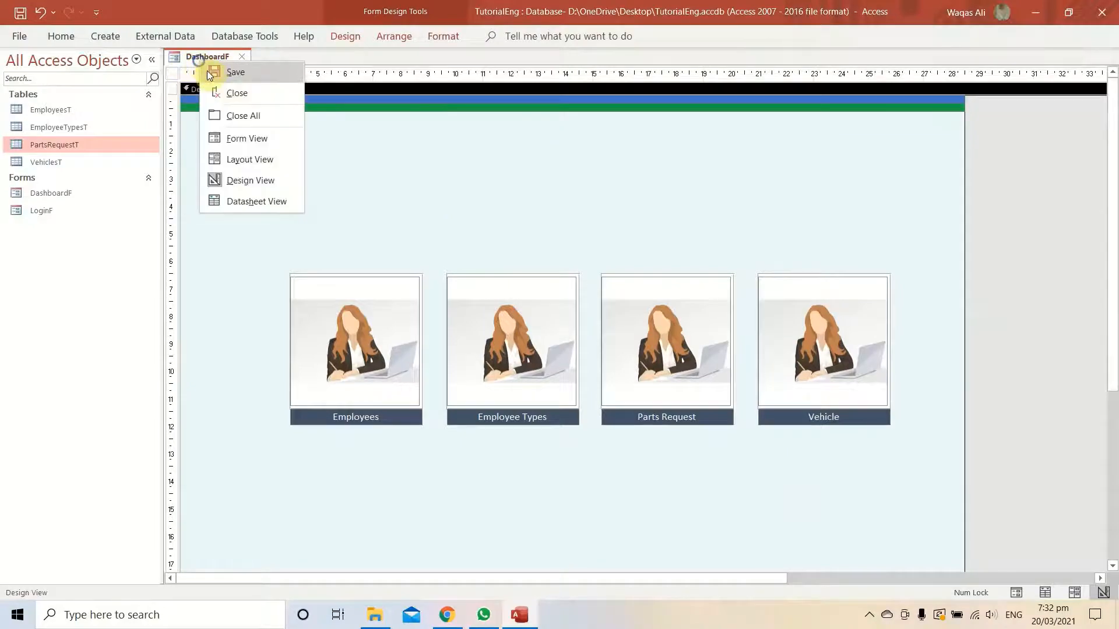
pyautogui.click(257, 139)
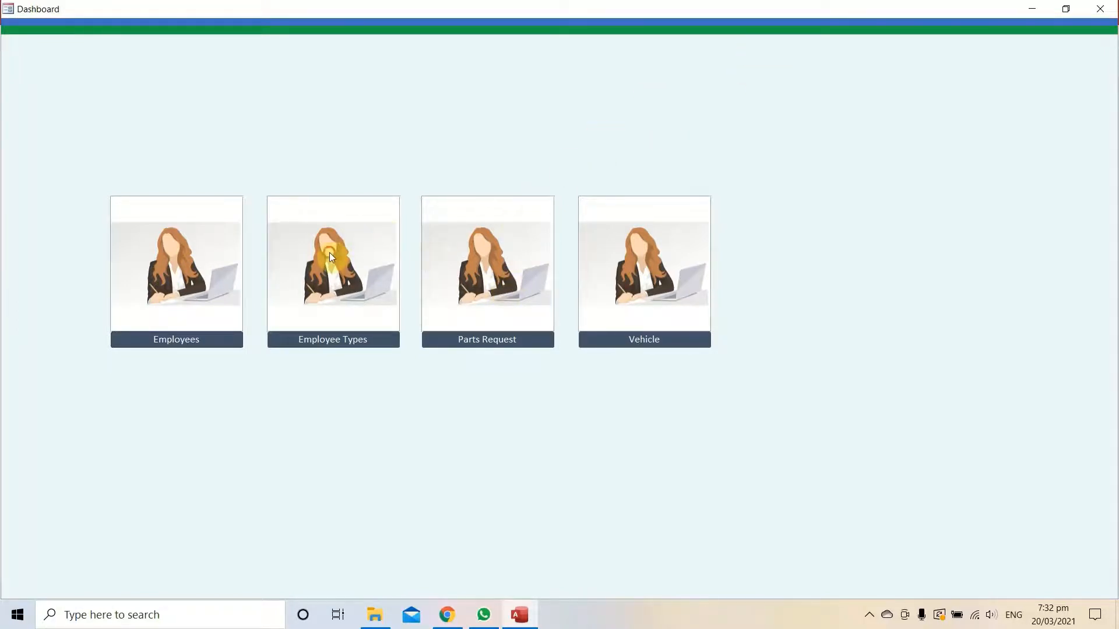
# In Design View, replace the Employee Types tile's picture with the Ideation and office meetings image
pyautogui.rightClick(559, 88)
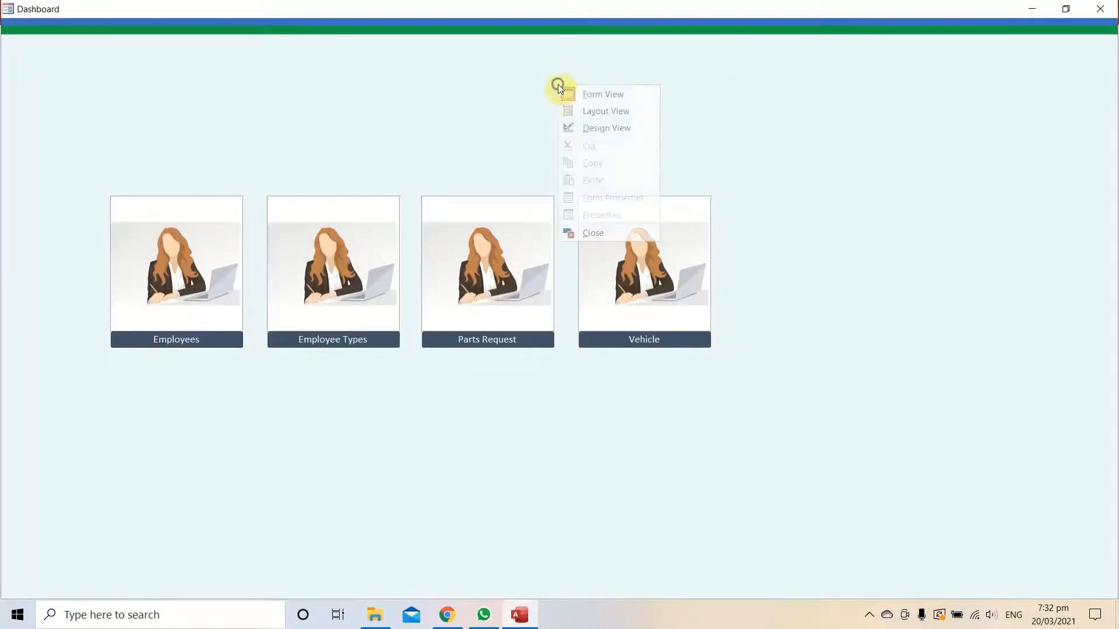
pyautogui.click(590, 125)
pyautogui.click(540, 321)
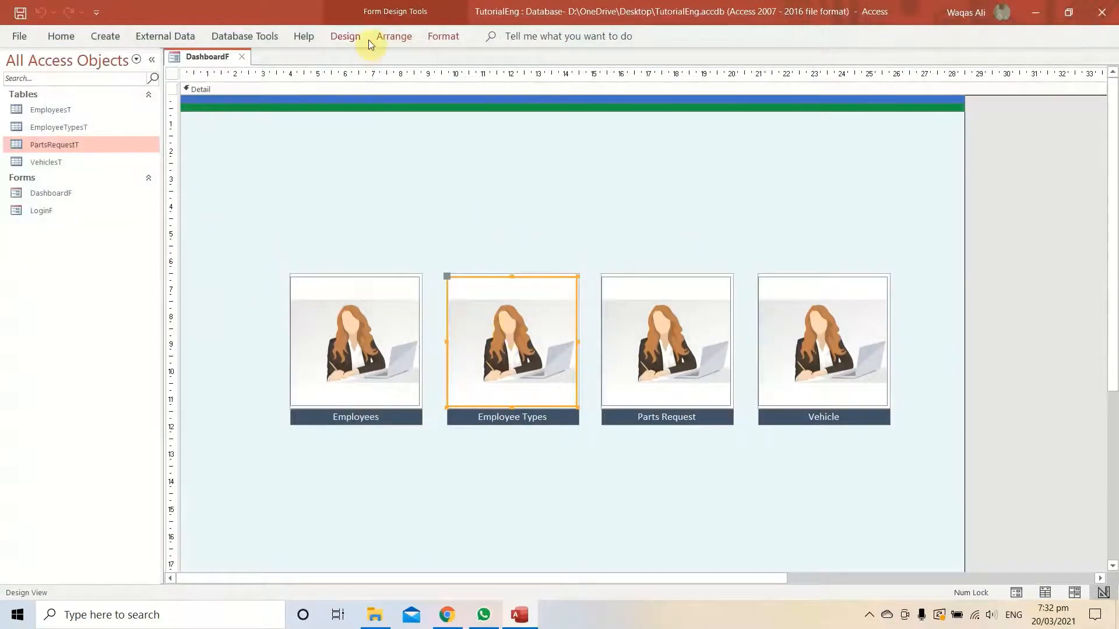
pyautogui.click(351, 38)
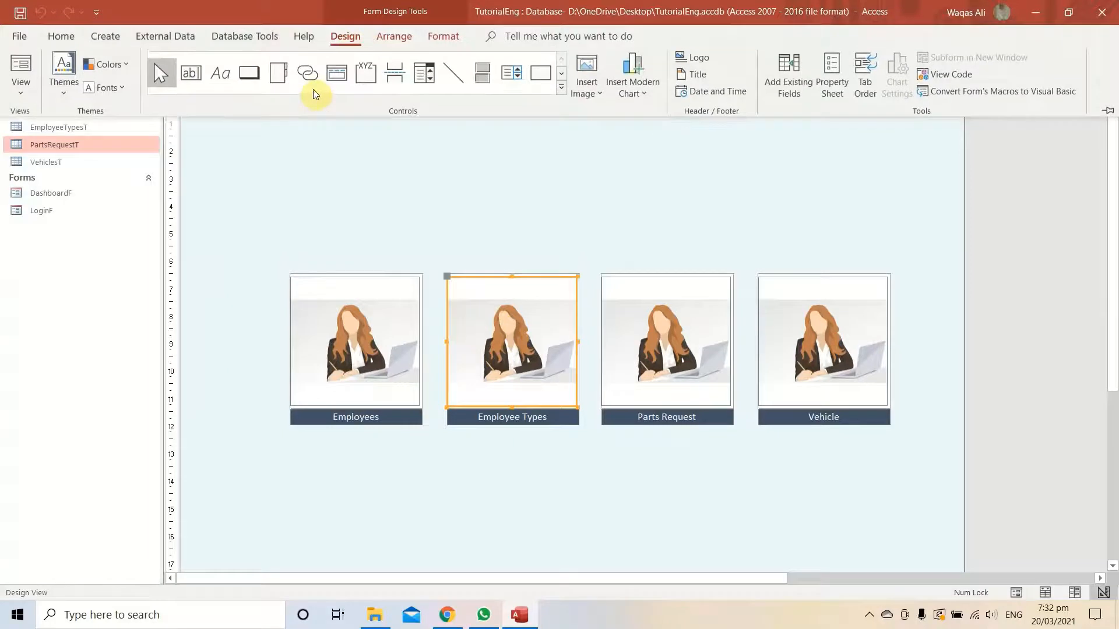
pyautogui.click(825, 92)
pyautogui.click(919, 125)
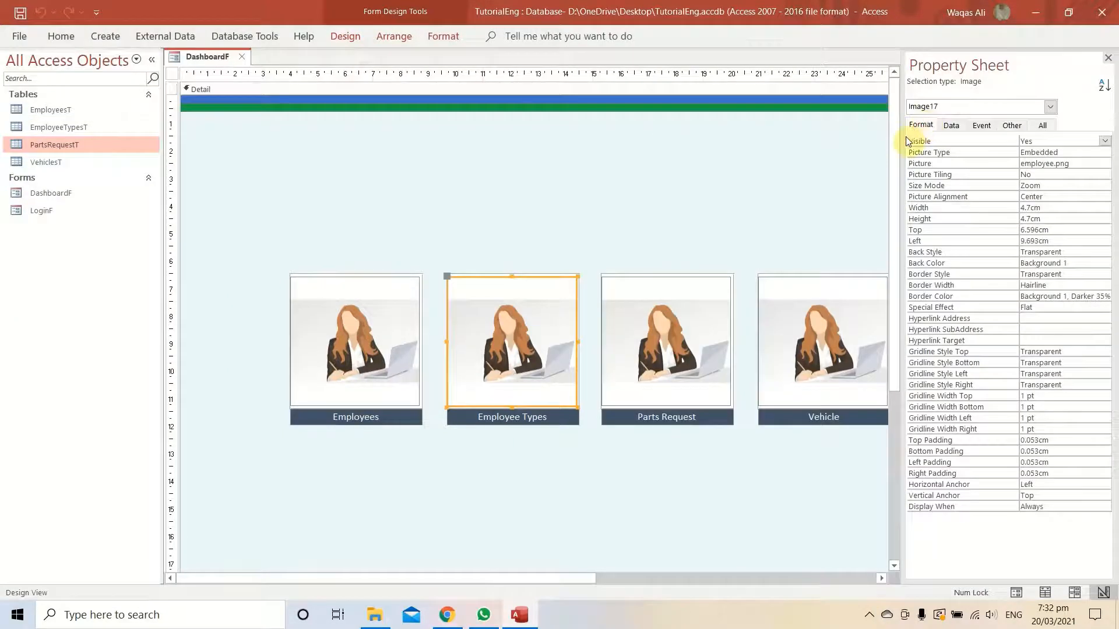
pyautogui.click(1074, 163)
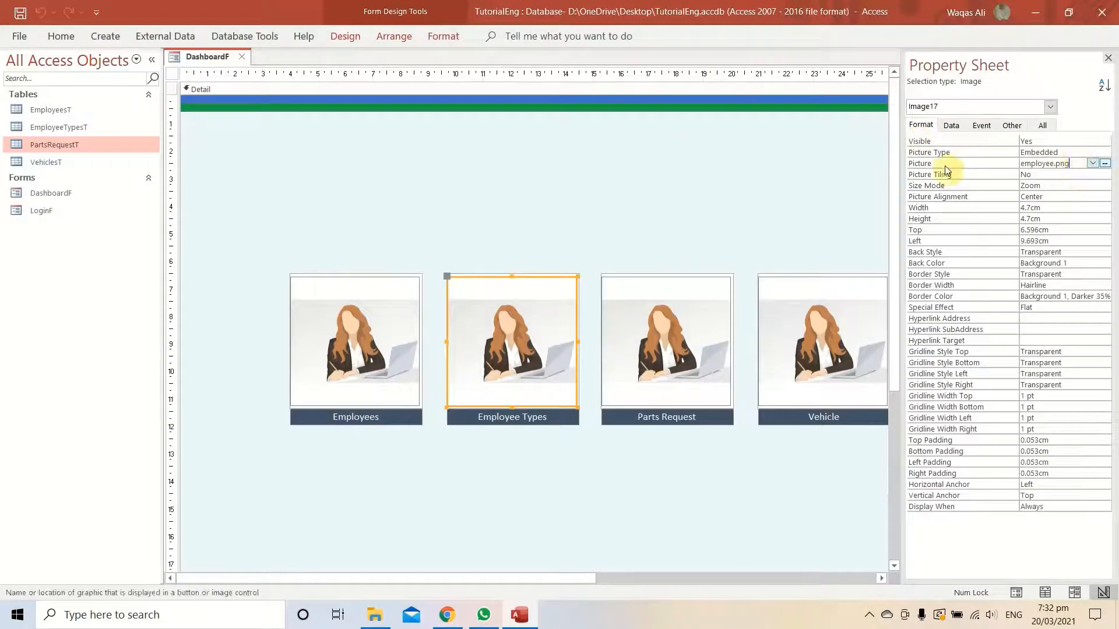
pyautogui.click(1105, 163)
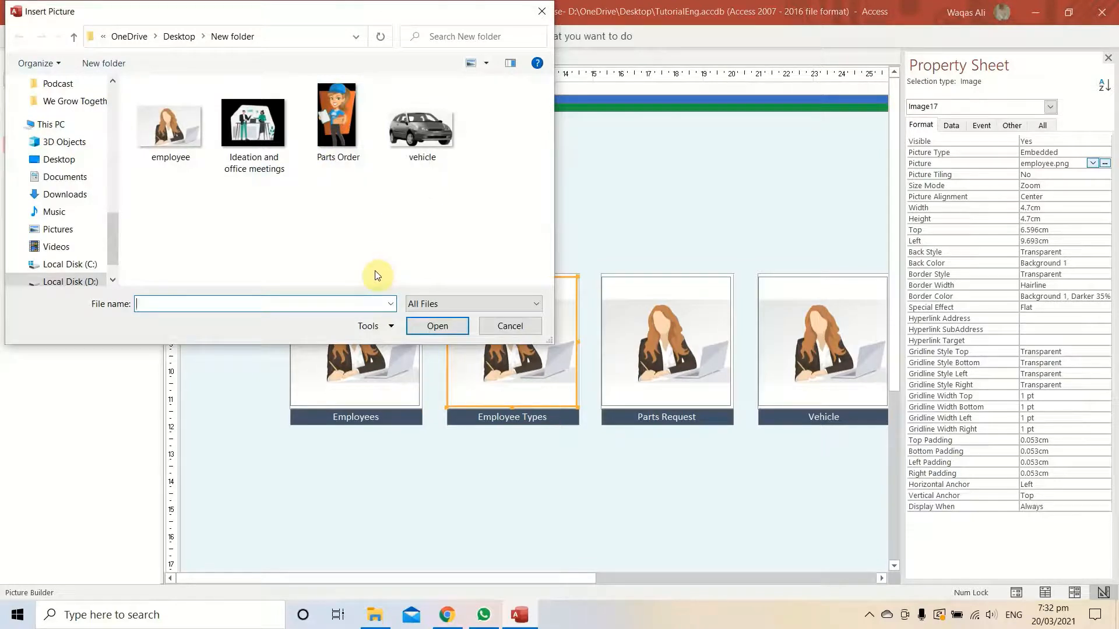
pyautogui.doubleClick(261, 125)
pyautogui.click(599, 211)
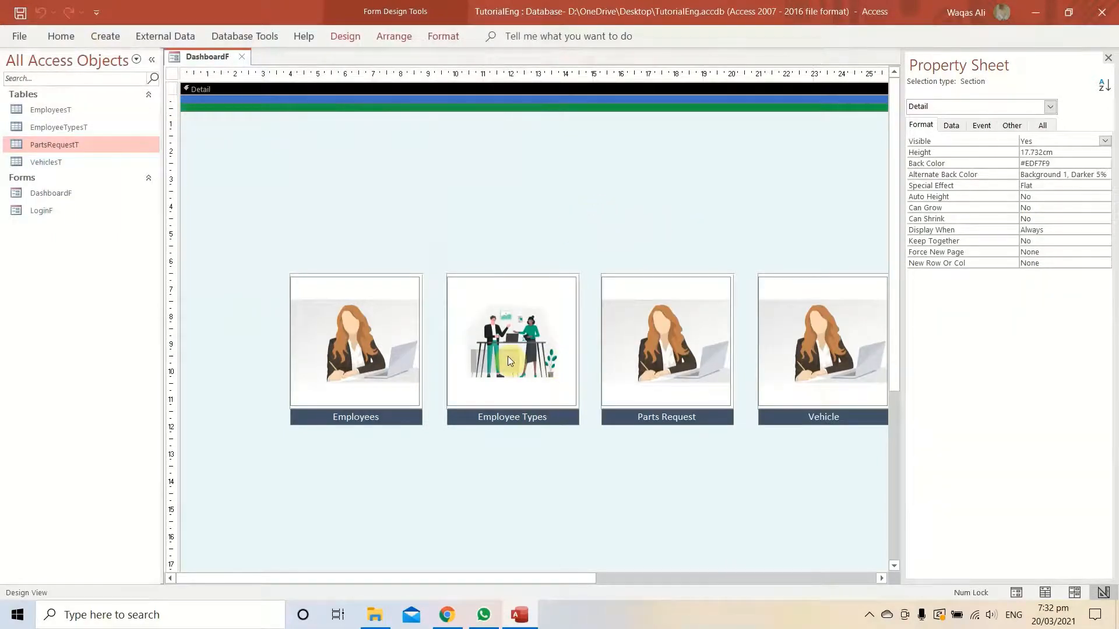
# Replace the Parts Request tile's picture with the Parts Order image
pyautogui.click(672, 352)
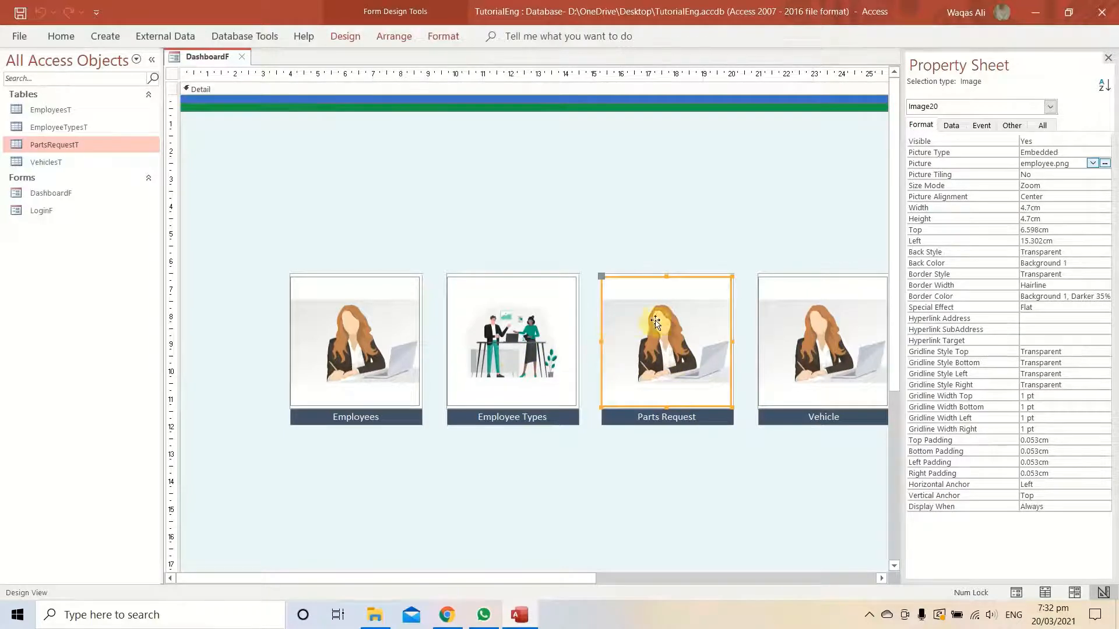
pyautogui.click(1104, 163)
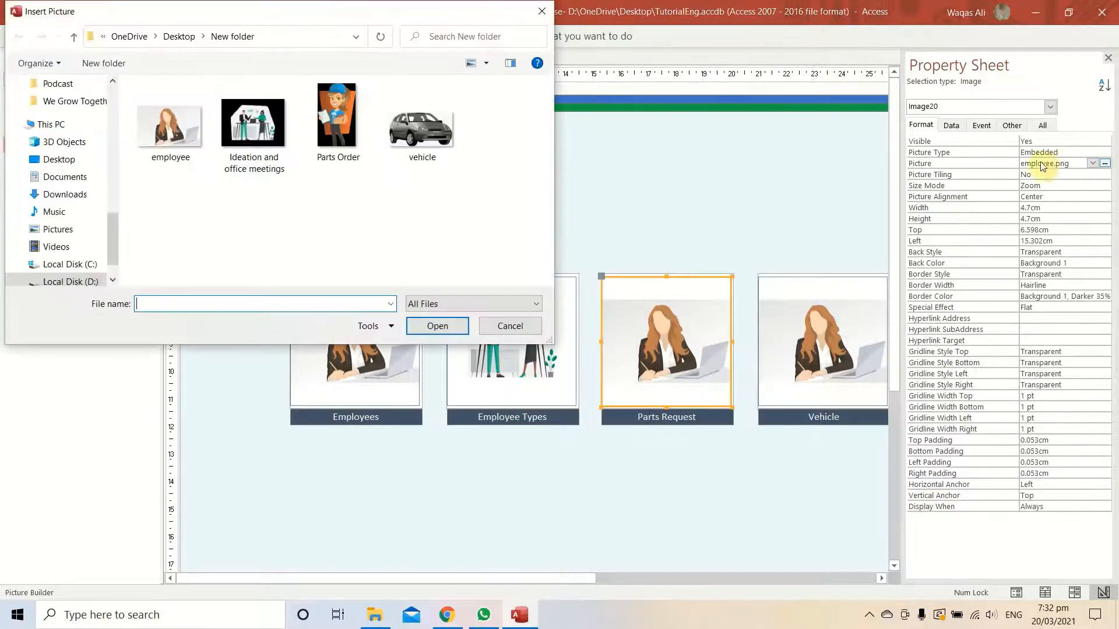
pyautogui.doubleClick(346, 114)
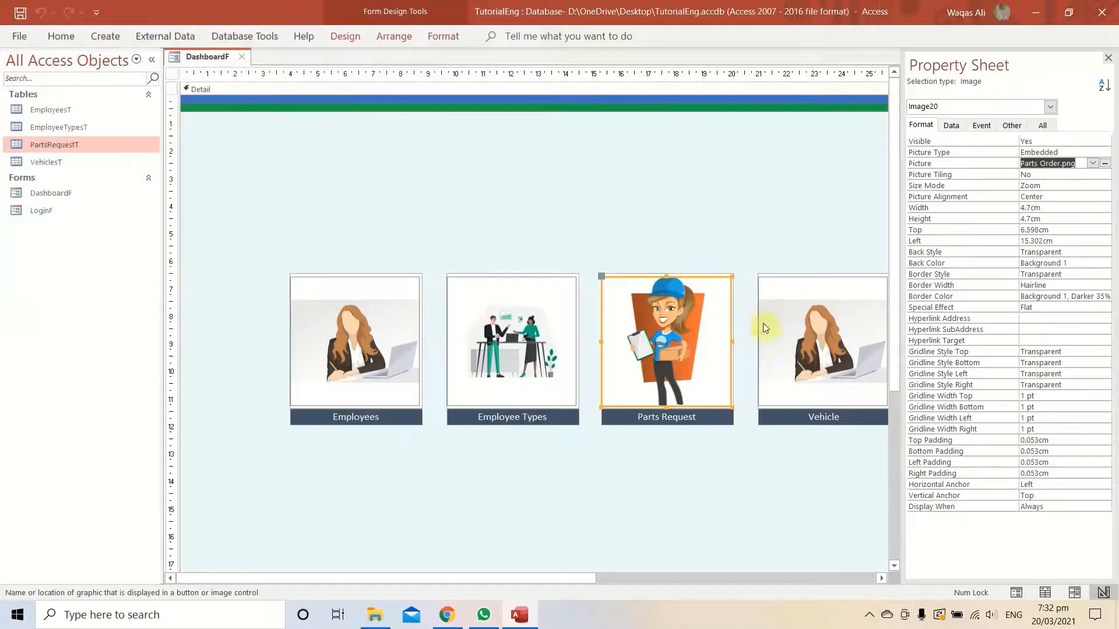
# Replace the Vehicle tile's picture with the vehicle image
pyautogui.click(795, 343)
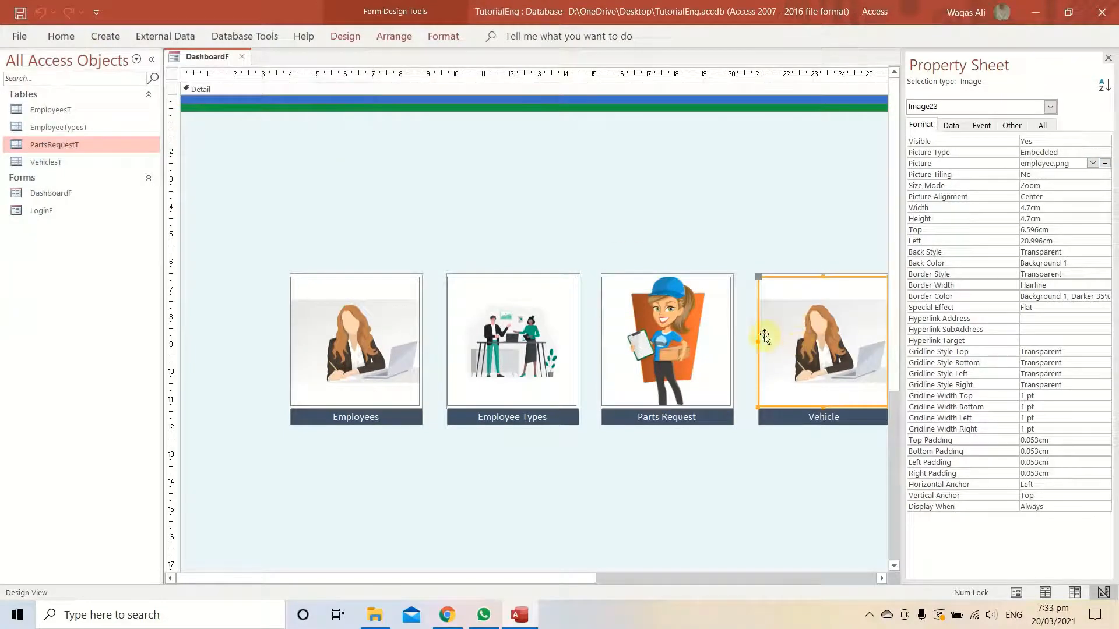
pyautogui.click(1105, 164)
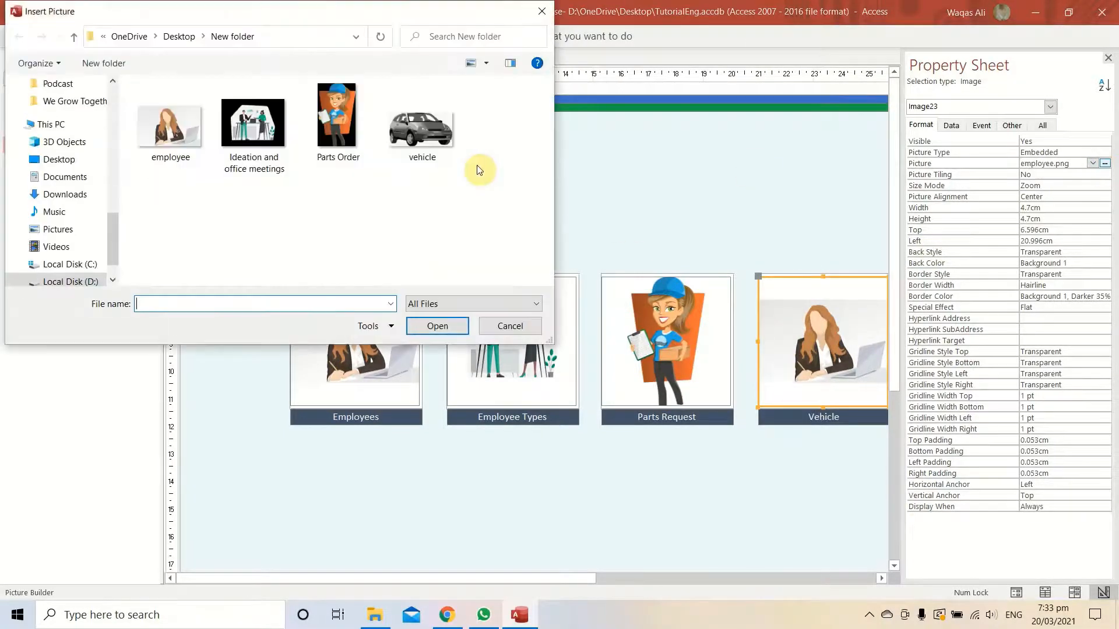
pyautogui.doubleClick(404, 130)
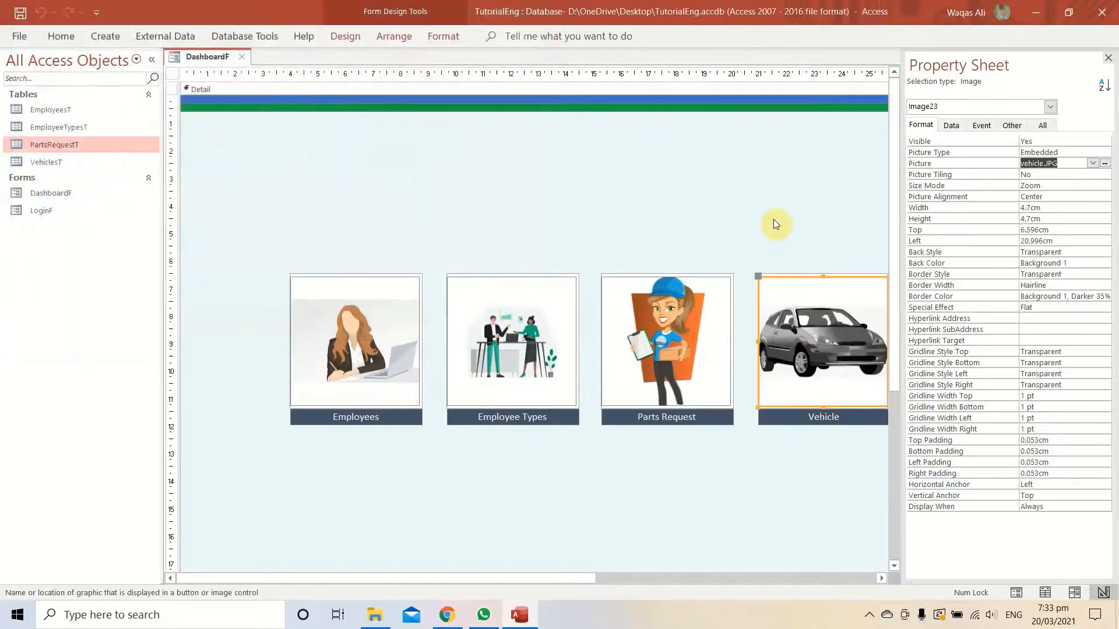
pyautogui.click(780, 229)
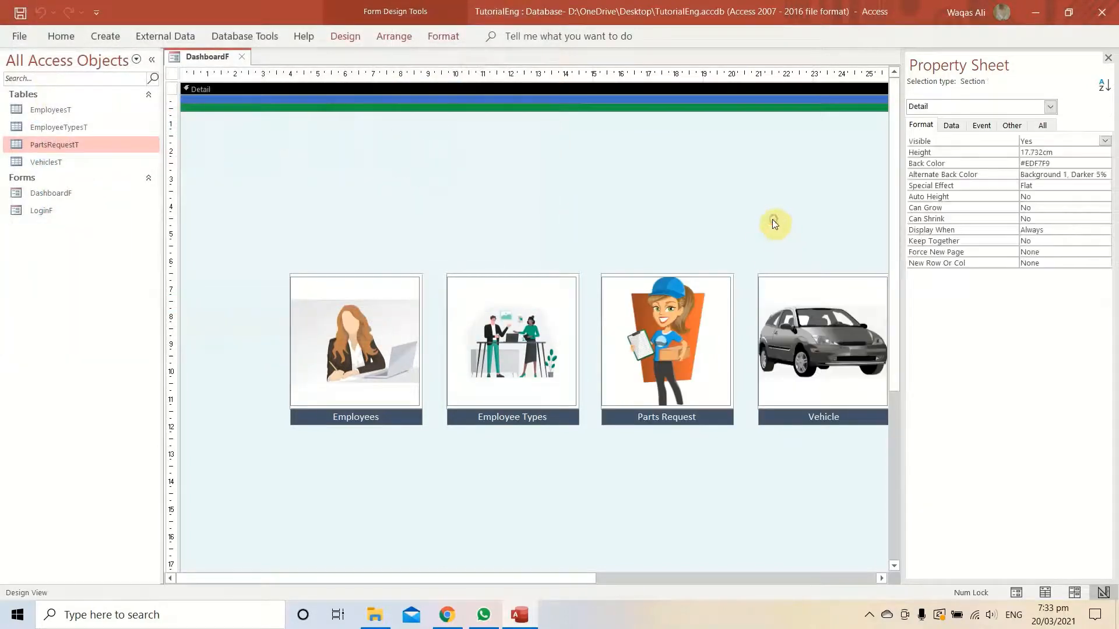
# Preview the dashboard with its new pictures in Form View and try the Parts Request button
pyautogui.rightClick(203, 58)
pyautogui.click(256, 143)
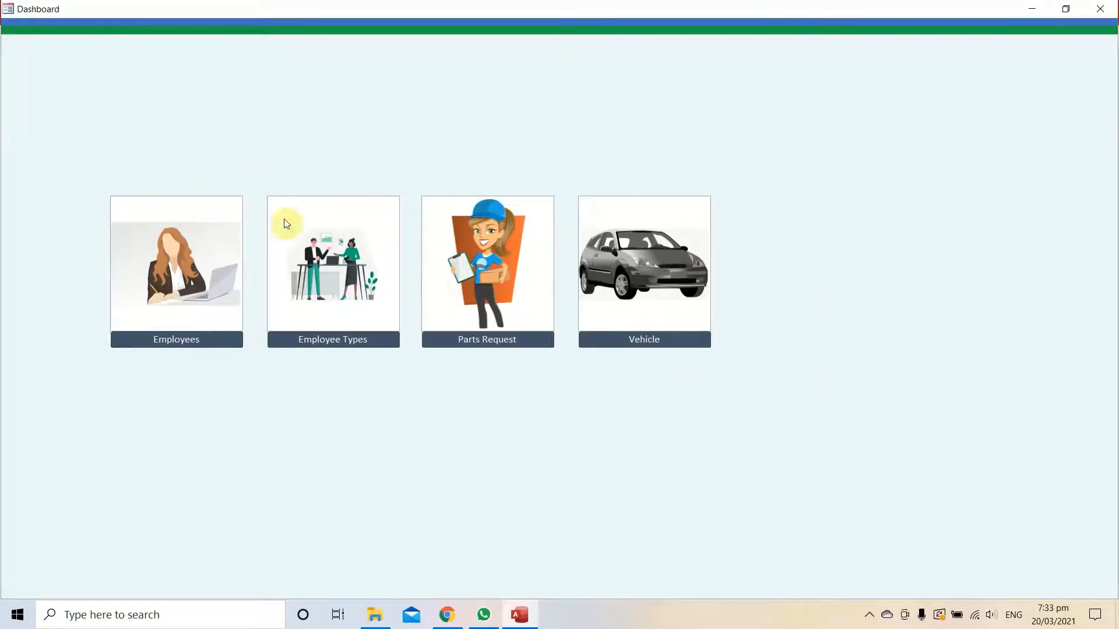
pyautogui.click(480, 341)
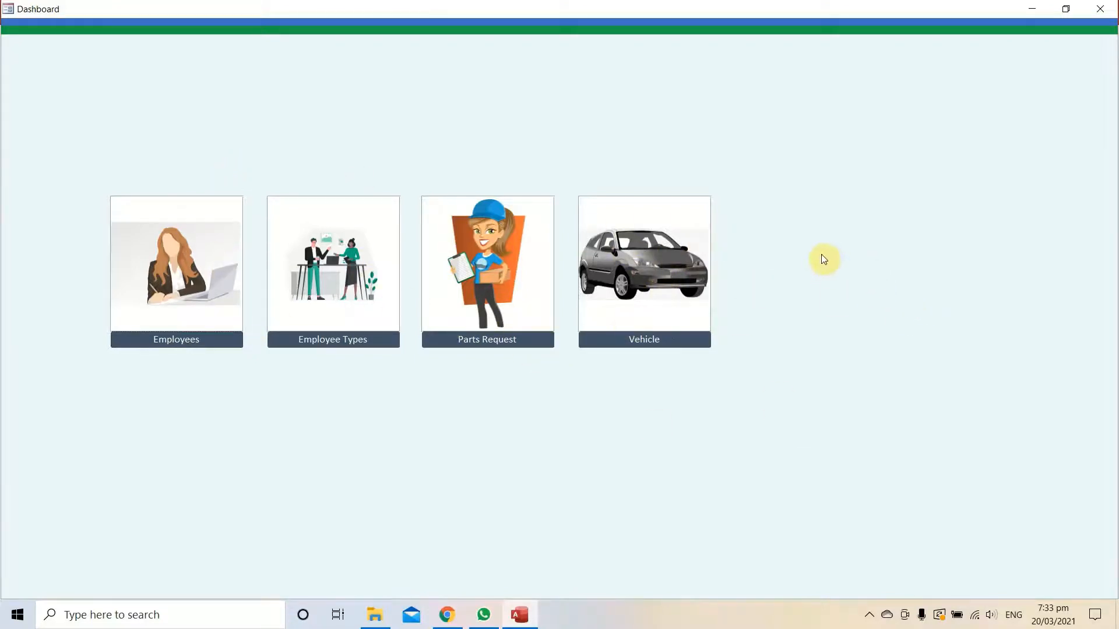
# Back in Design View, close the property sheet, shift all four tiles about 3.7 cm to the right and preview the form
pyautogui.rightClick(719, 139)
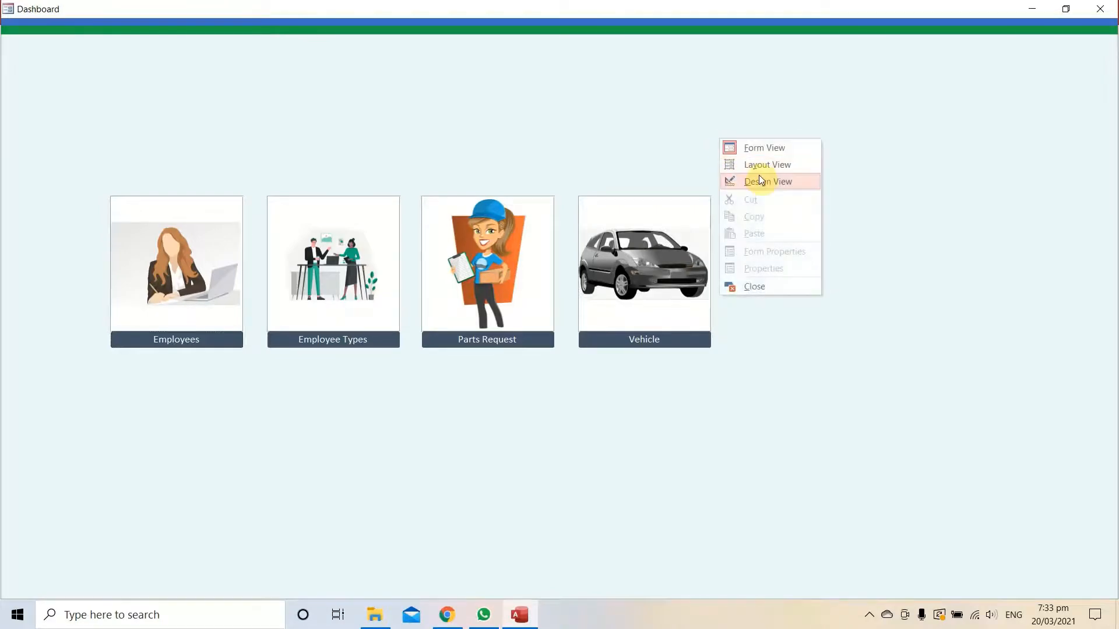
pyautogui.click(758, 180)
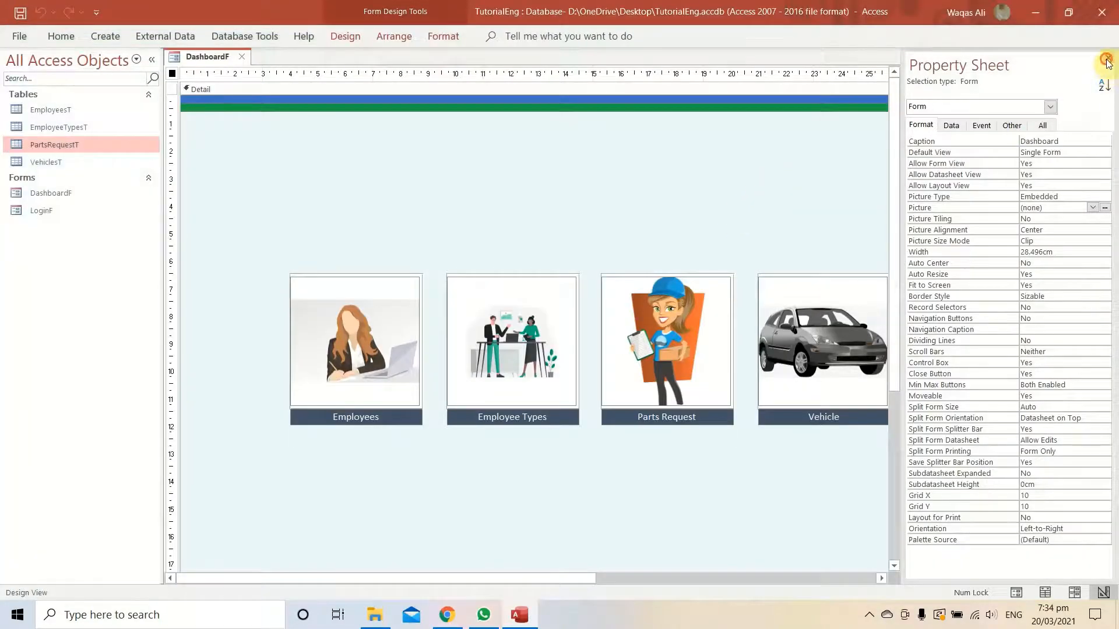
pyautogui.click(1107, 58)
pyautogui.moveTo(933, 256); pyautogui.dragTo(321, 435)
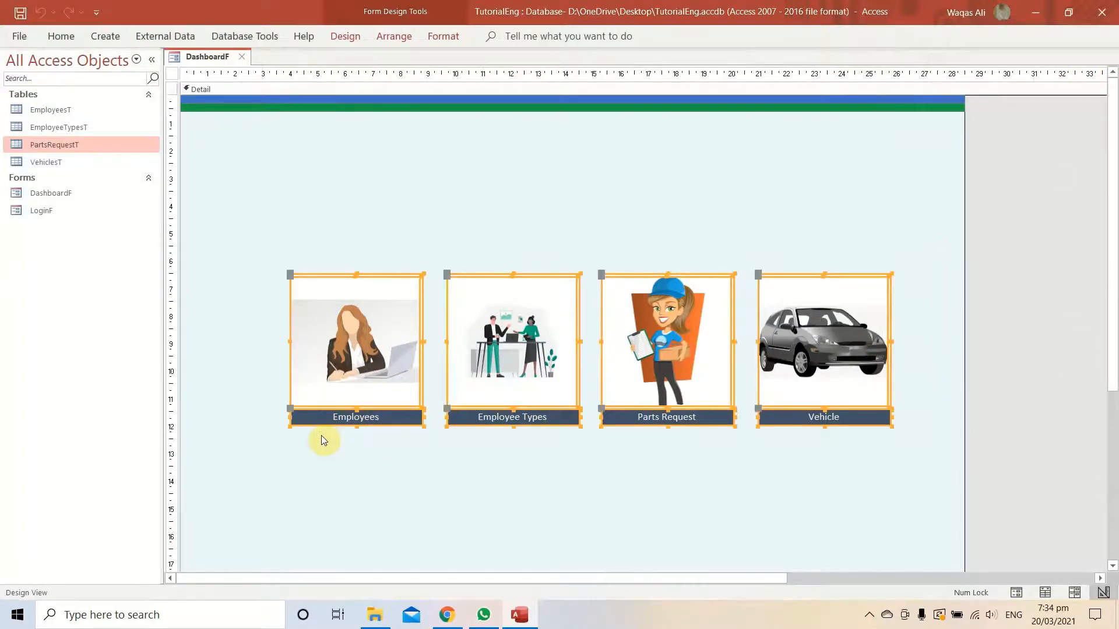
pyautogui.press('Right')
pyautogui.press('Right')
pyautogui.press('Right')
pyautogui.press('Right')
pyautogui.press('Right')
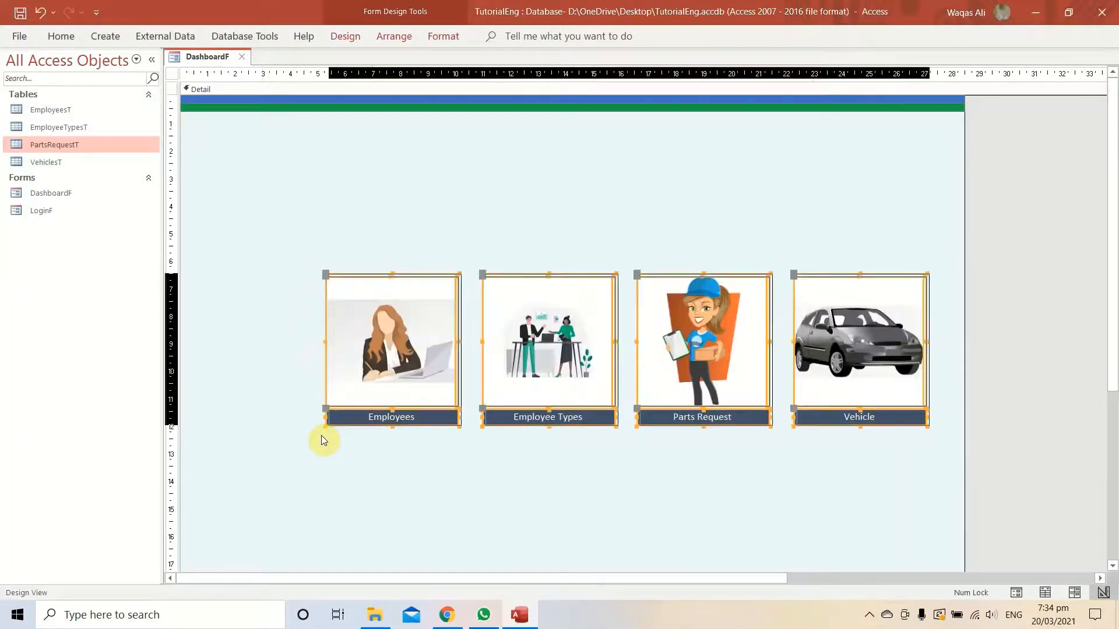
pyautogui.press('Right')
pyautogui.press('Right')
pyautogui.press('Right')
pyautogui.press('Right')
pyautogui.press('Right')
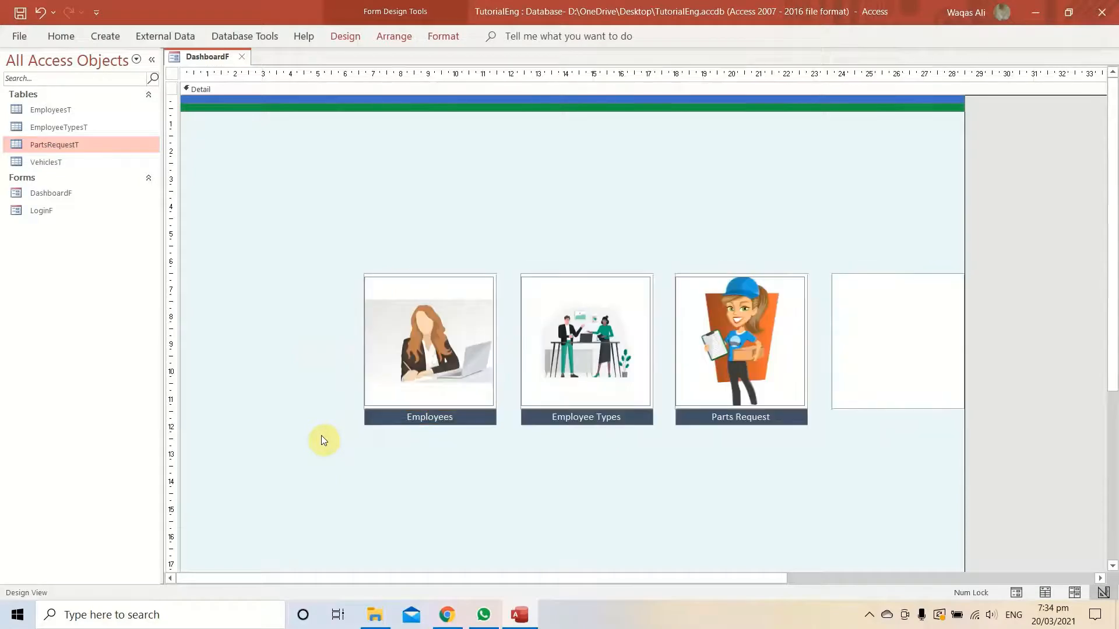
pyautogui.press('Right')
pyautogui.press('Right')
pyautogui.press('Right')
pyautogui.press('Right')
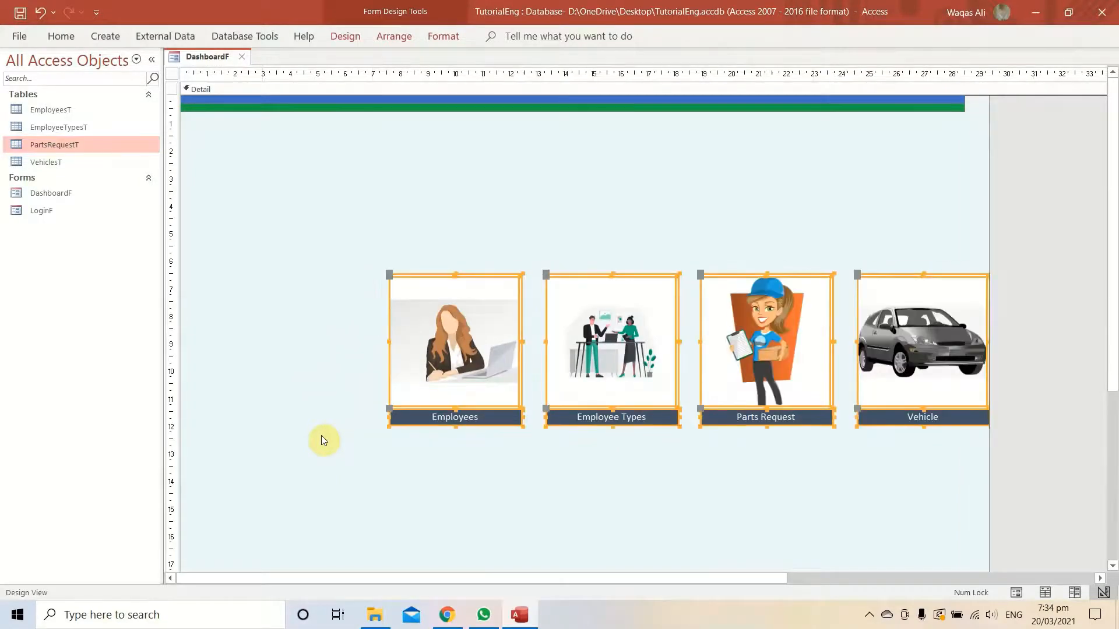
pyautogui.press('Right')
pyautogui.rightClick(184, 57)
pyautogui.click(201, 66)
pyautogui.rightClick(201, 61)
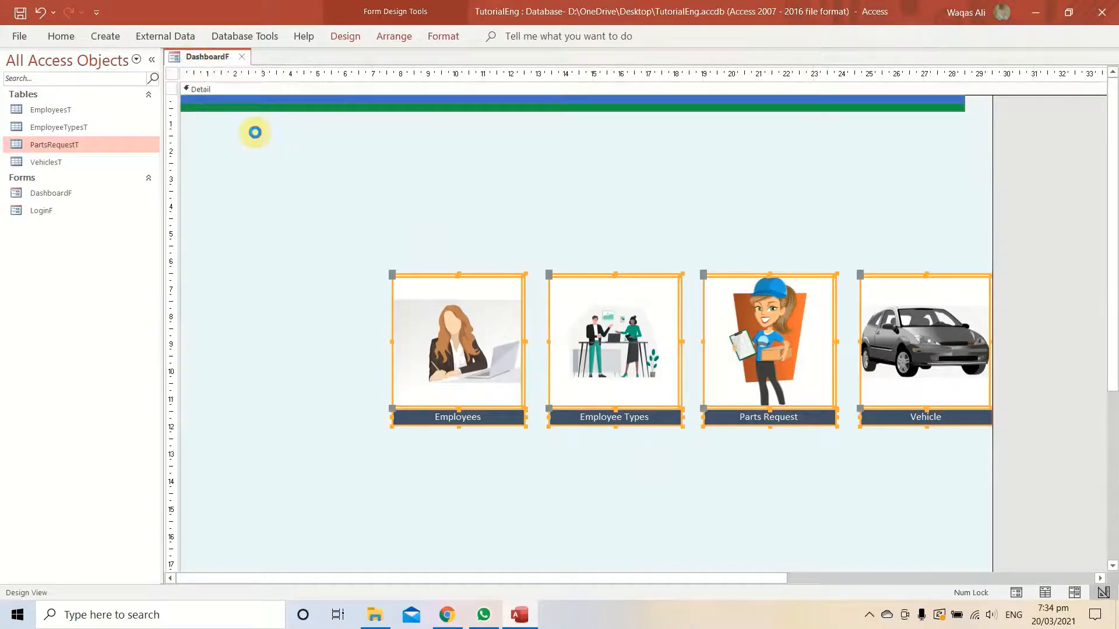
pyautogui.click(254, 135)
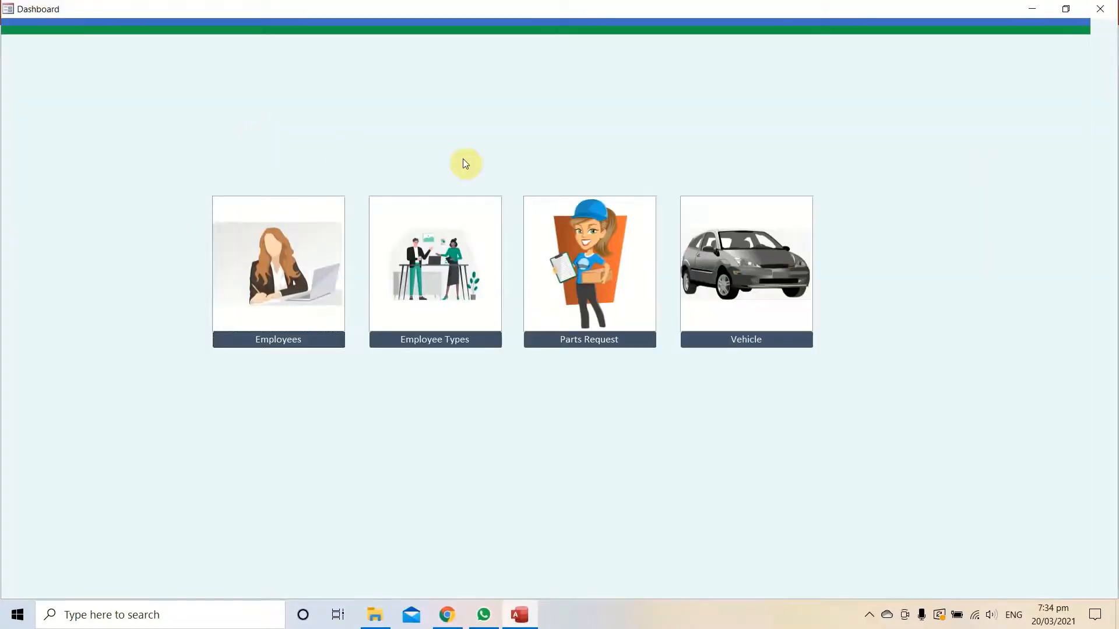
# In Design View, stretch the blue and green bars together to the widened form's right edge
pyautogui.rightClick(477, 129)
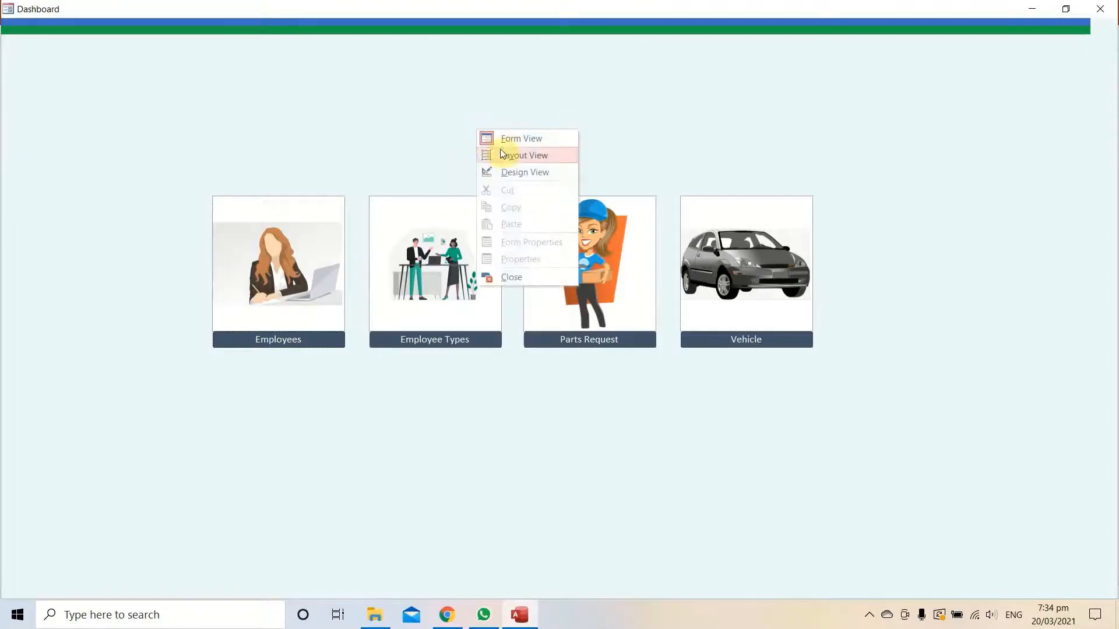
pyautogui.click(529, 174)
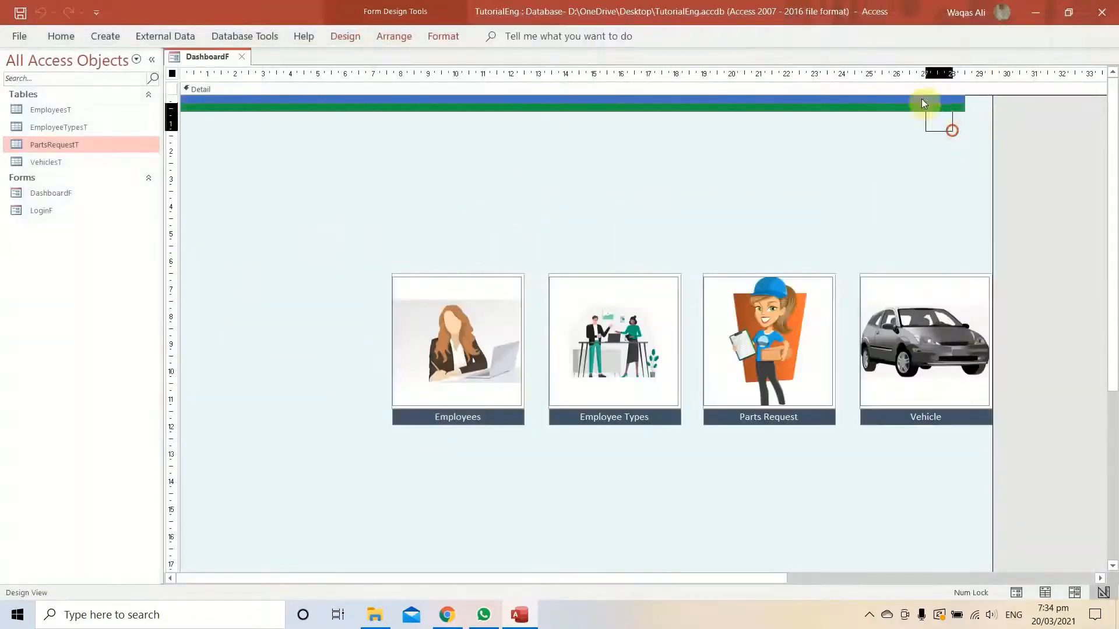
pyautogui.click(956, 100)
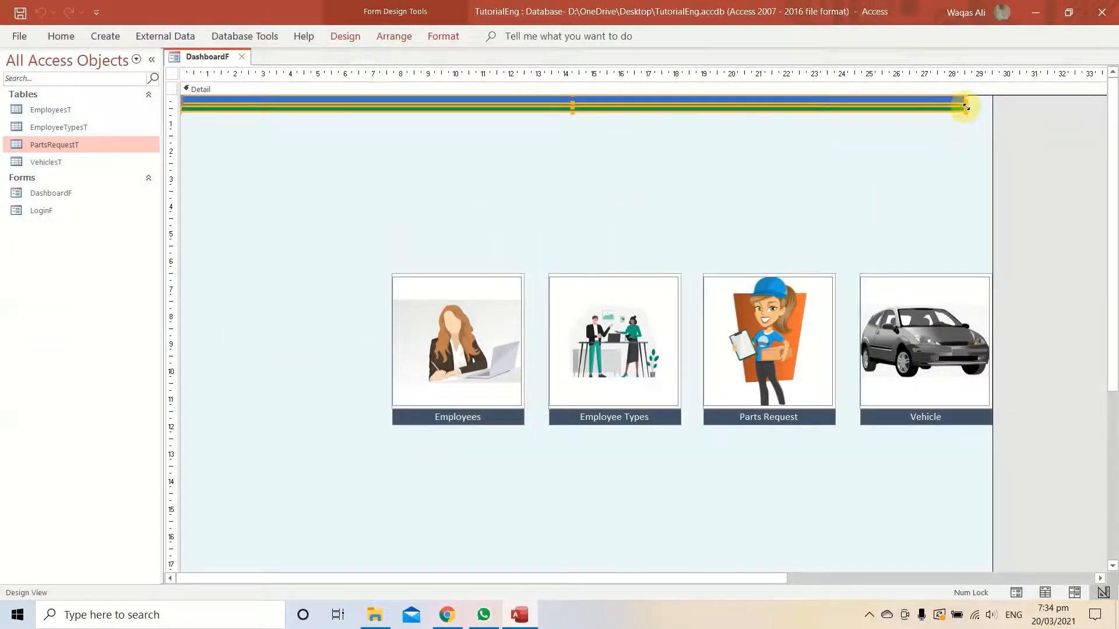
pyautogui.moveTo(967, 111); pyautogui.dragTo(990, 100)
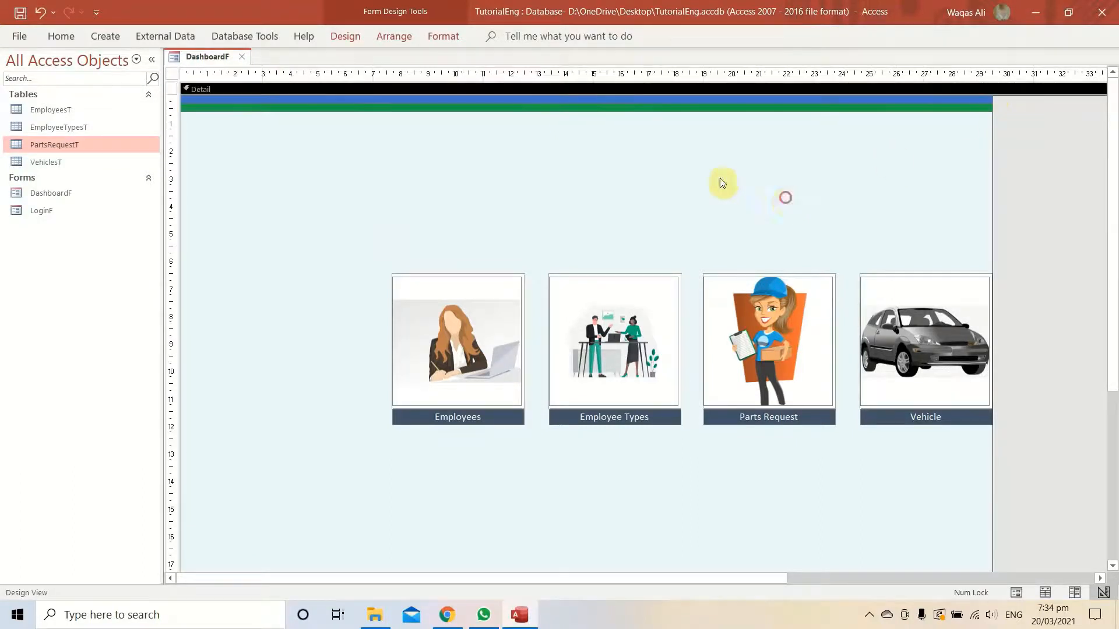
# Preview the dashboard in Form View and try the Parts Request and Vehicle buttons
pyautogui.rightClick(182, 57)
pyautogui.click(183, 57)
pyautogui.rightClick(183, 57)
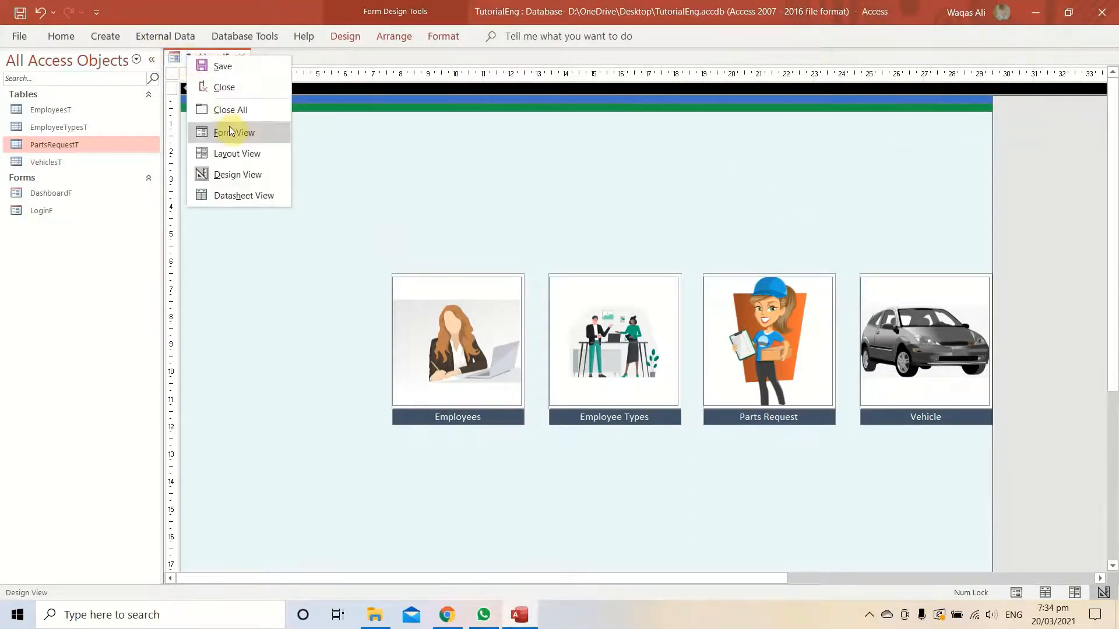
pyautogui.click(228, 131)
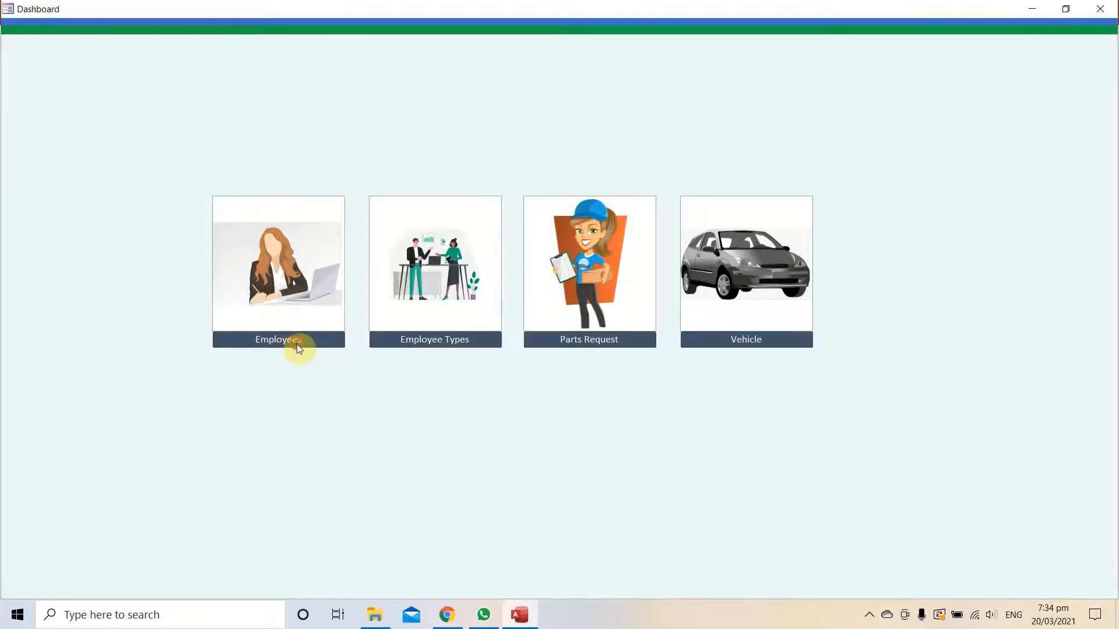
pyautogui.click(576, 343)
pyautogui.click(750, 333)
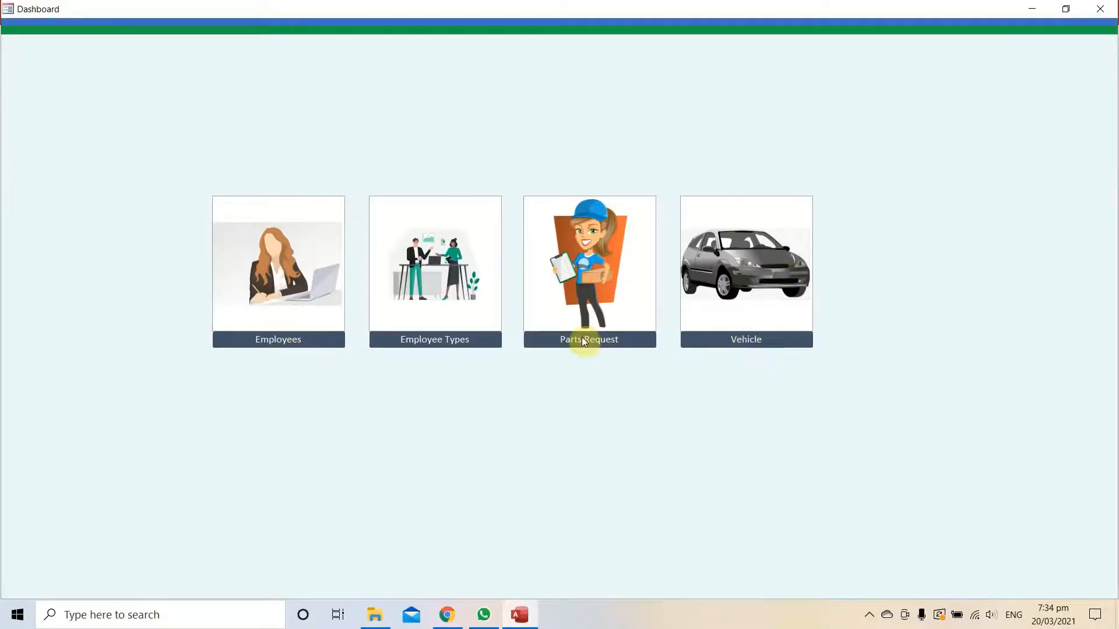
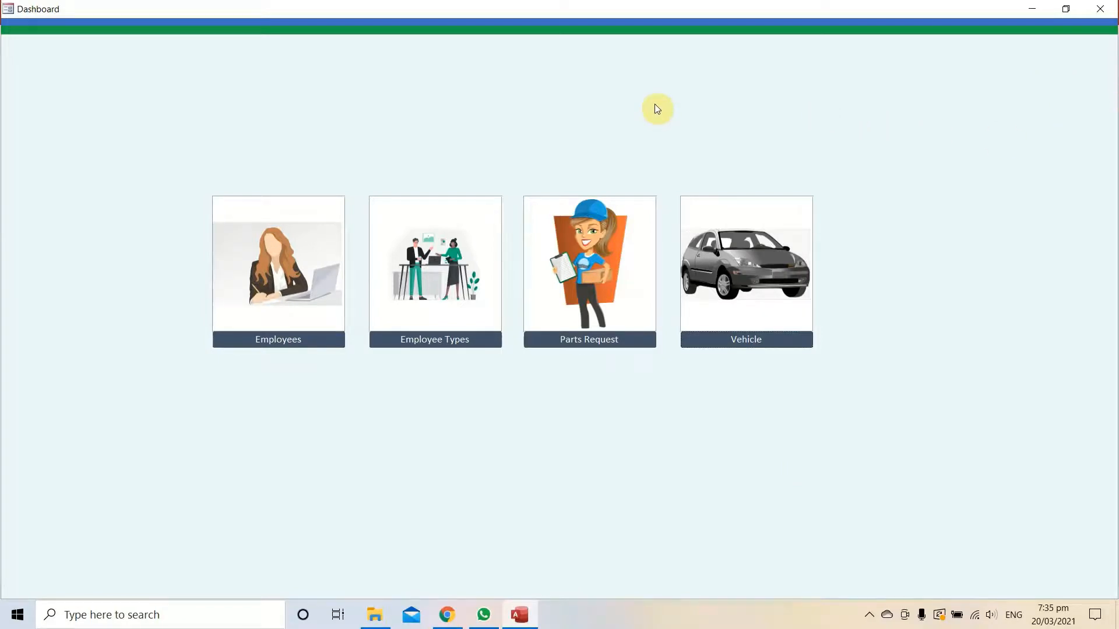
# In Design View, add an unbound text box below the green bar near the form's upper-left corner
pyautogui.rightClick(611, 110)
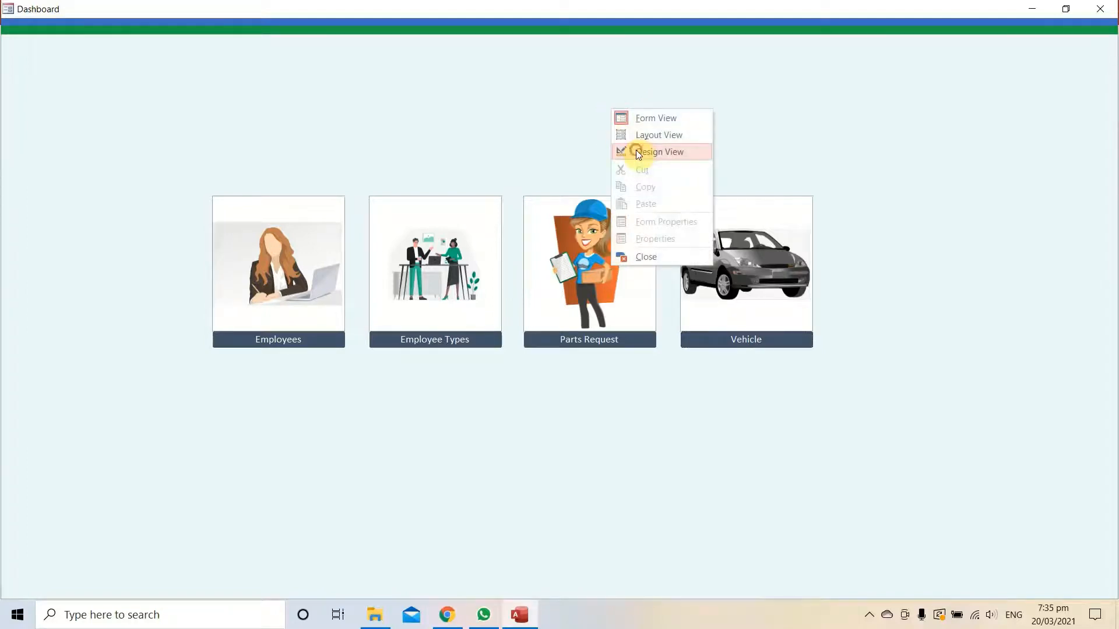
pyautogui.click(637, 152)
pyautogui.click(340, 38)
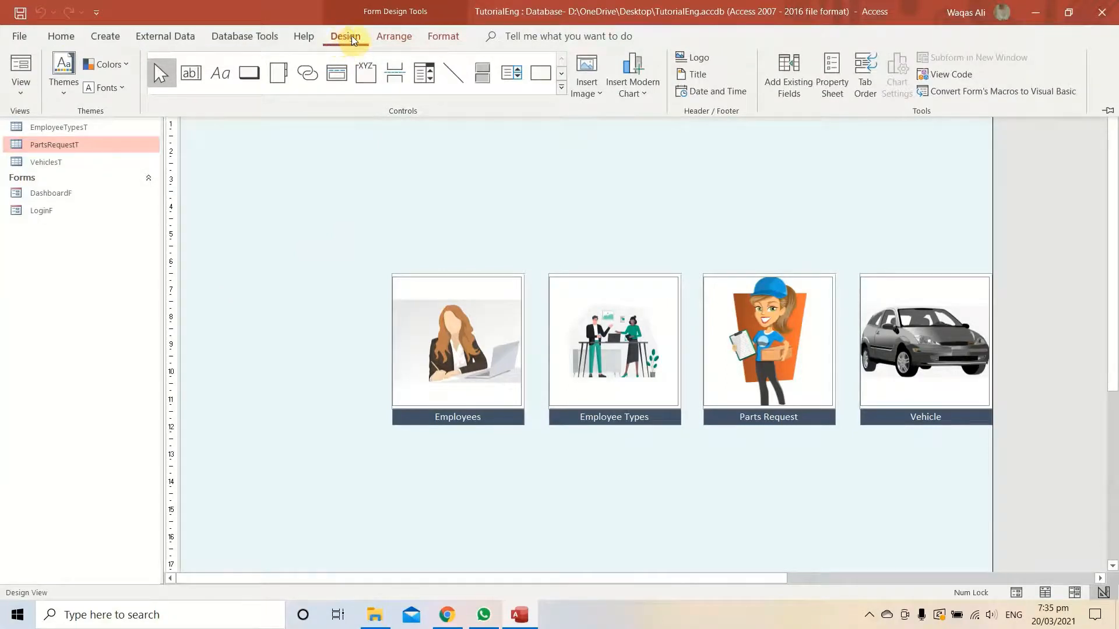
pyautogui.click(192, 74)
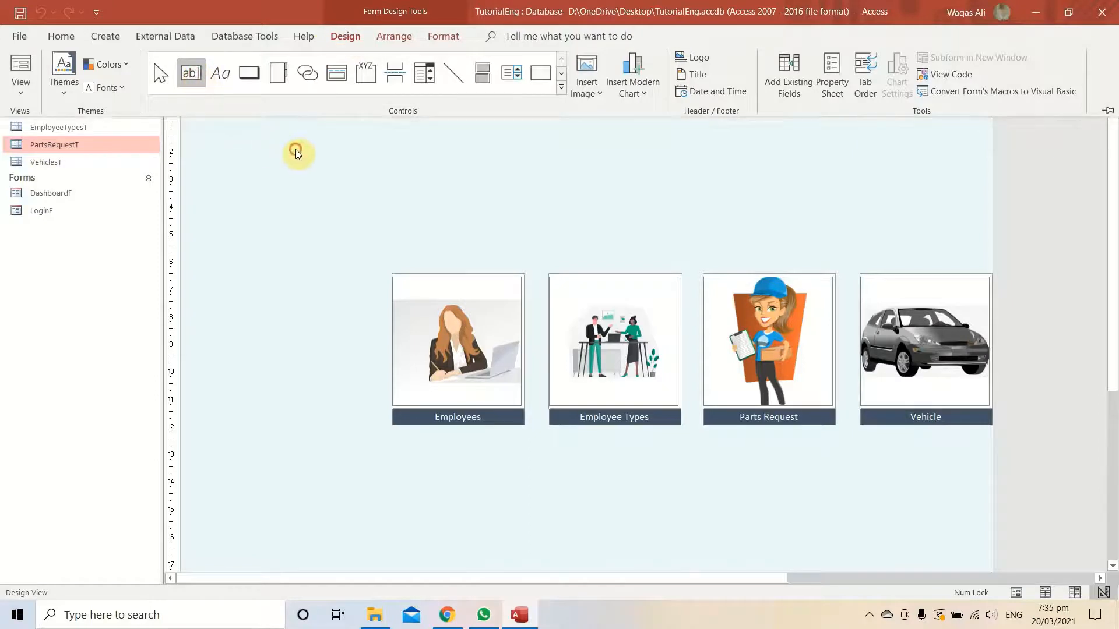
pyautogui.click(278, 123)
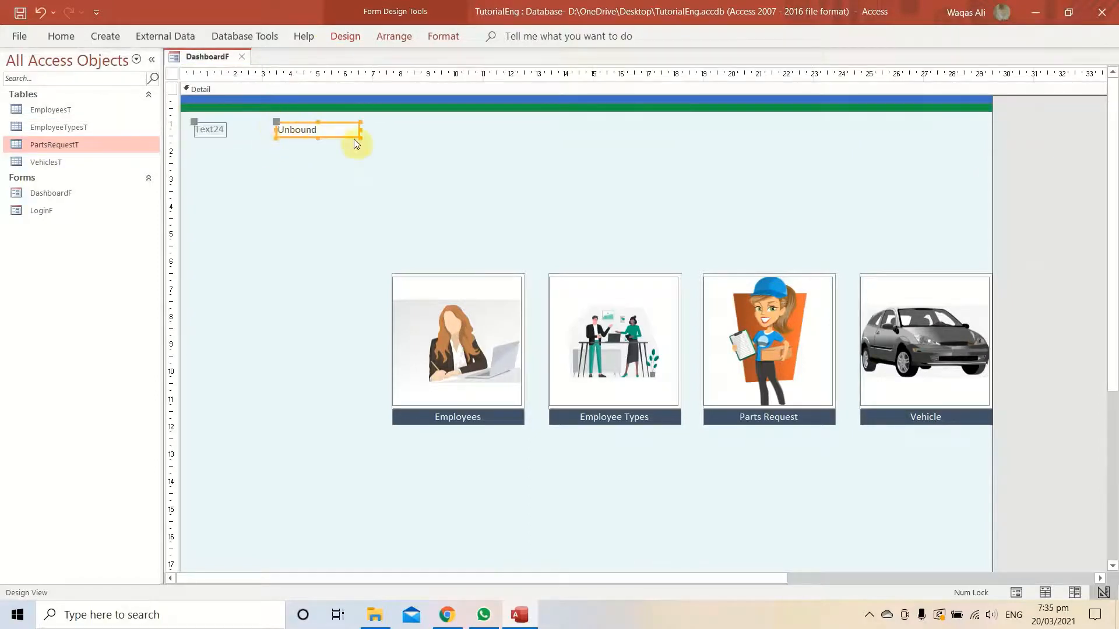
# Caption the new text box's label "Welcome:" and move the text box directly beside the label
pyautogui.click(211, 129)
pyautogui.doubleClick(216, 130)
pyautogui.write('Welcome:')
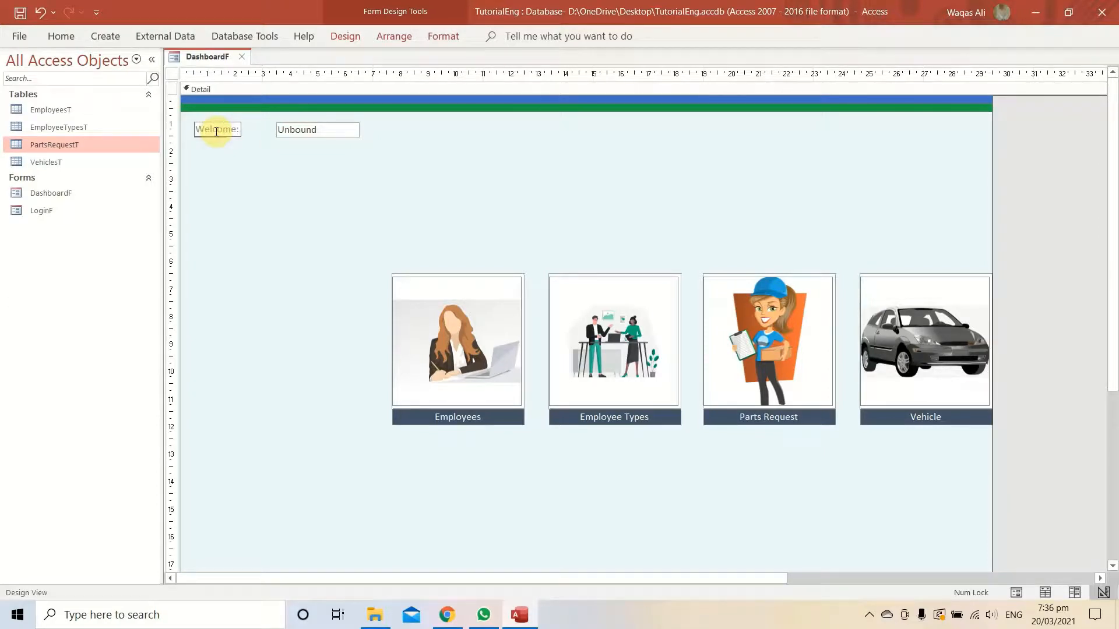
pyautogui.press('Return')
pyautogui.click(295, 129)
pyautogui.moveTo(276, 123); pyautogui.dragTo(243, 124)
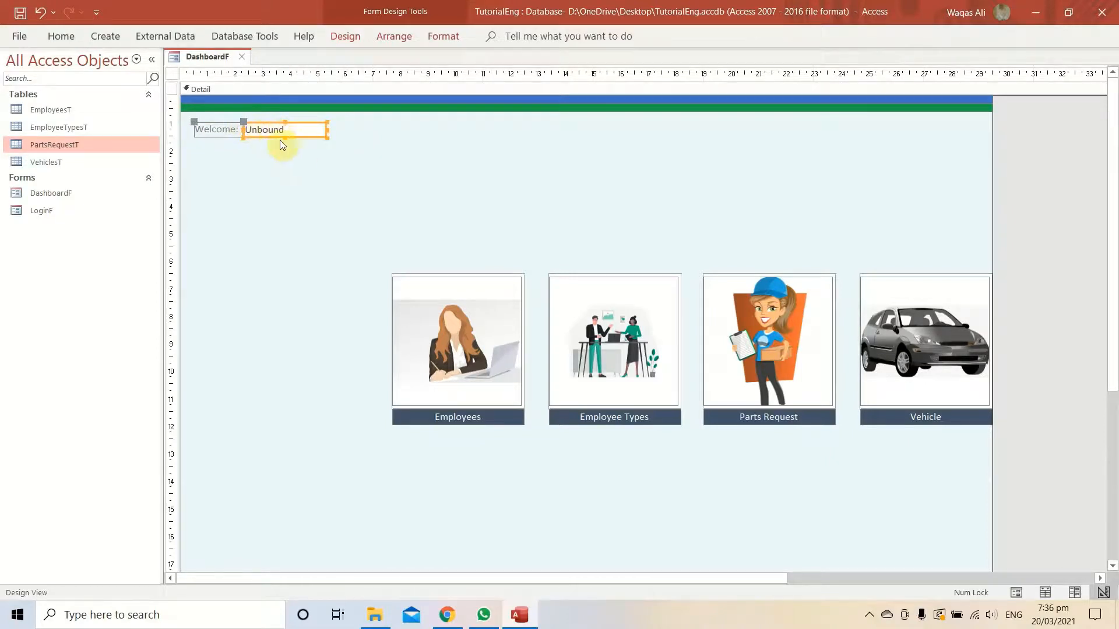
# Set the font colour of the Welcome label and its text box to black
pyautogui.moveTo(303, 165); pyautogui.dragTo(197, 132)
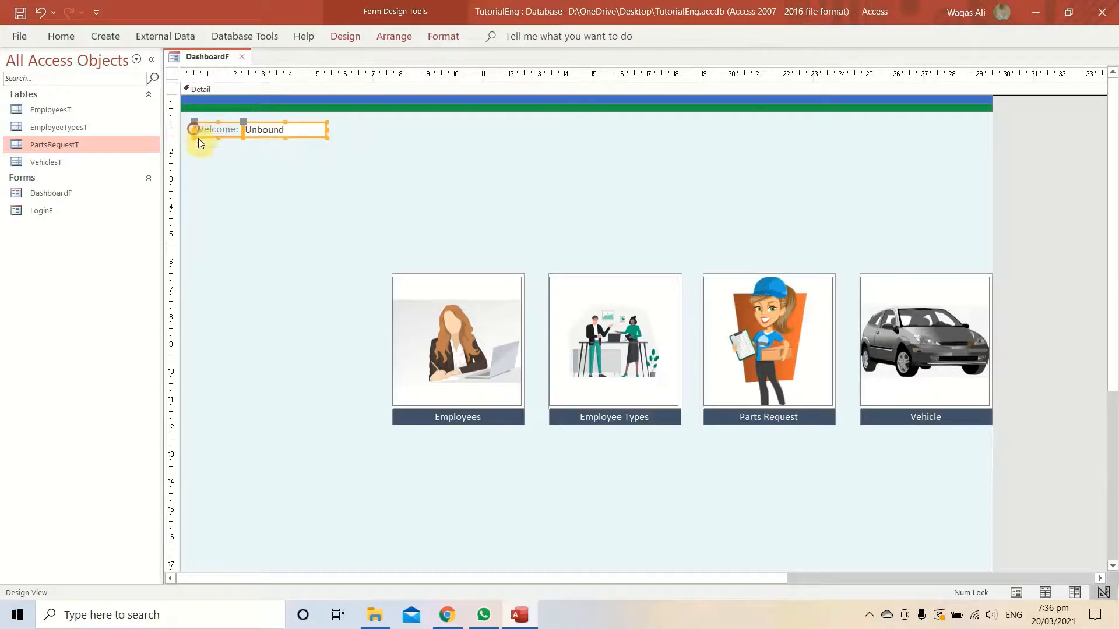
pyautogui.click(62, 38)
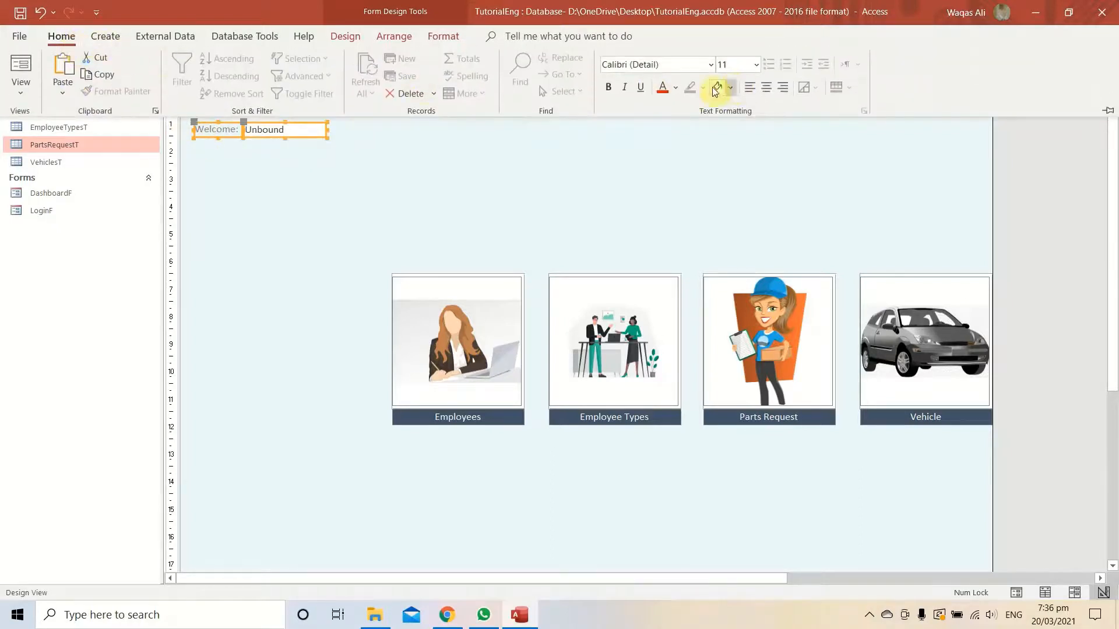
pyautogui.click(676, 93)
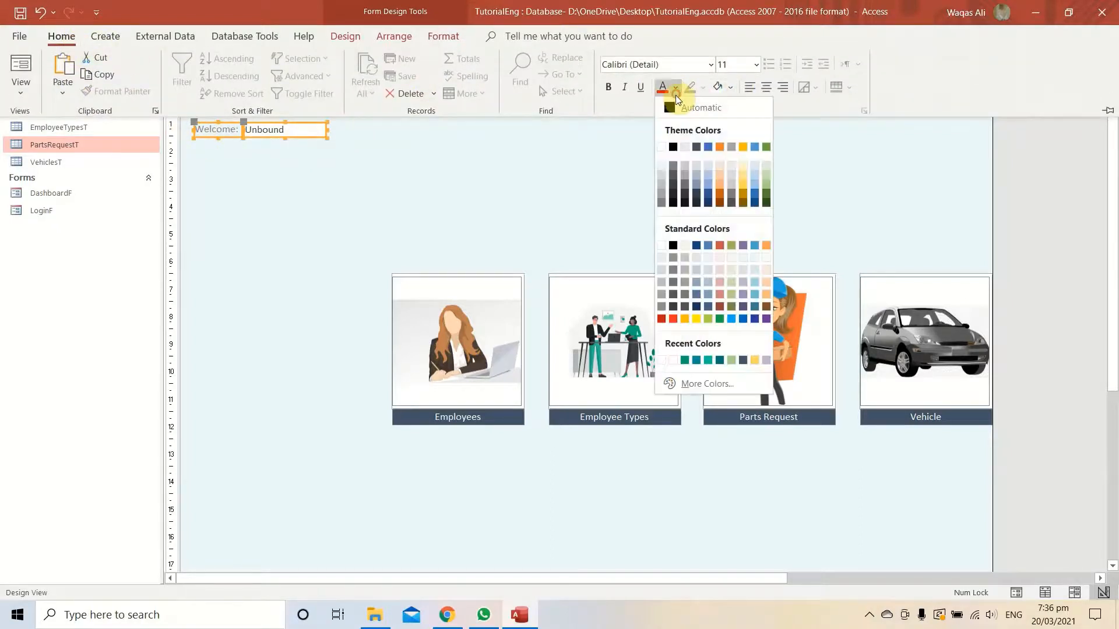
pyautogui.click(670, 152)
pyautogui.click(310, 153)
# Widen the Welcome text box to about 6 cm and give it a transparent fill
pyautogui.click(314, 133)
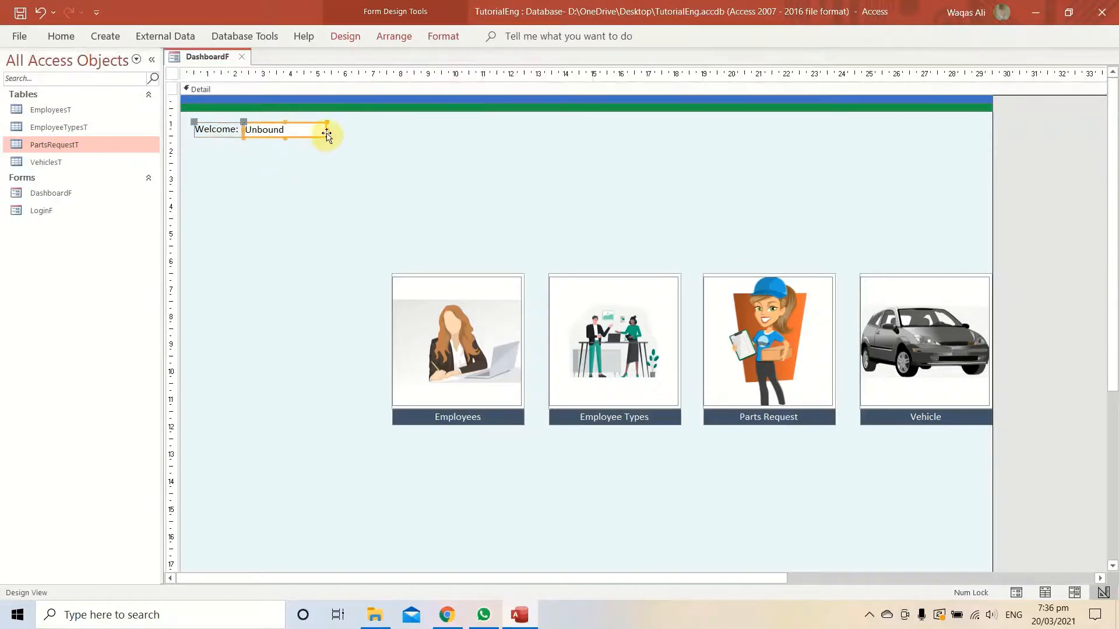
pyautogui.moveTo(327, 129); pyautogui.dragTo(412, 130)
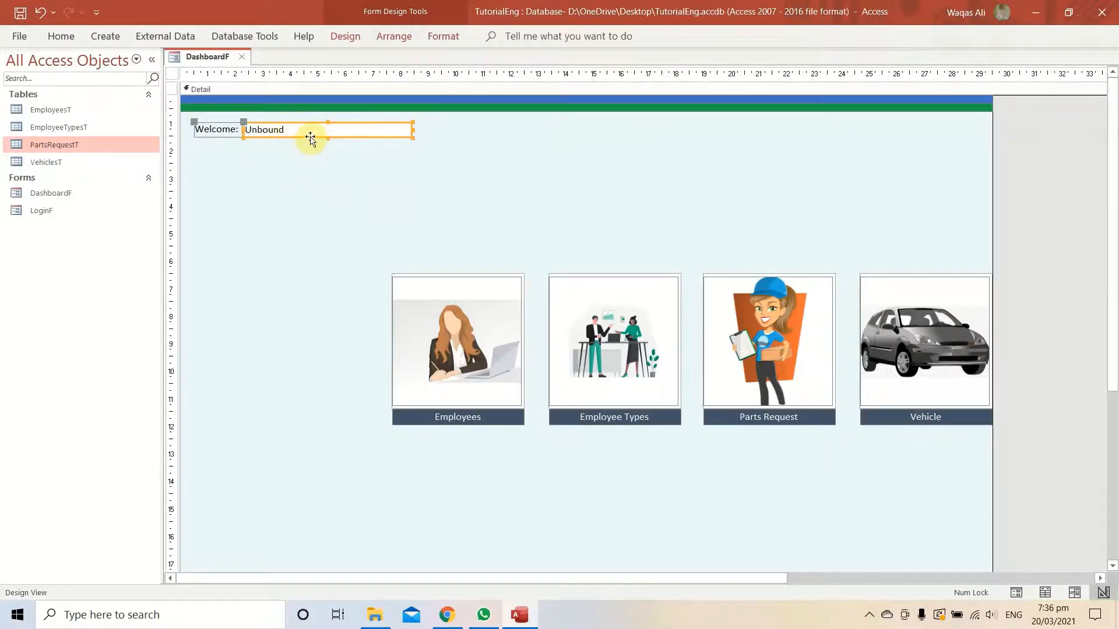
pyautogui.click(443, 38)
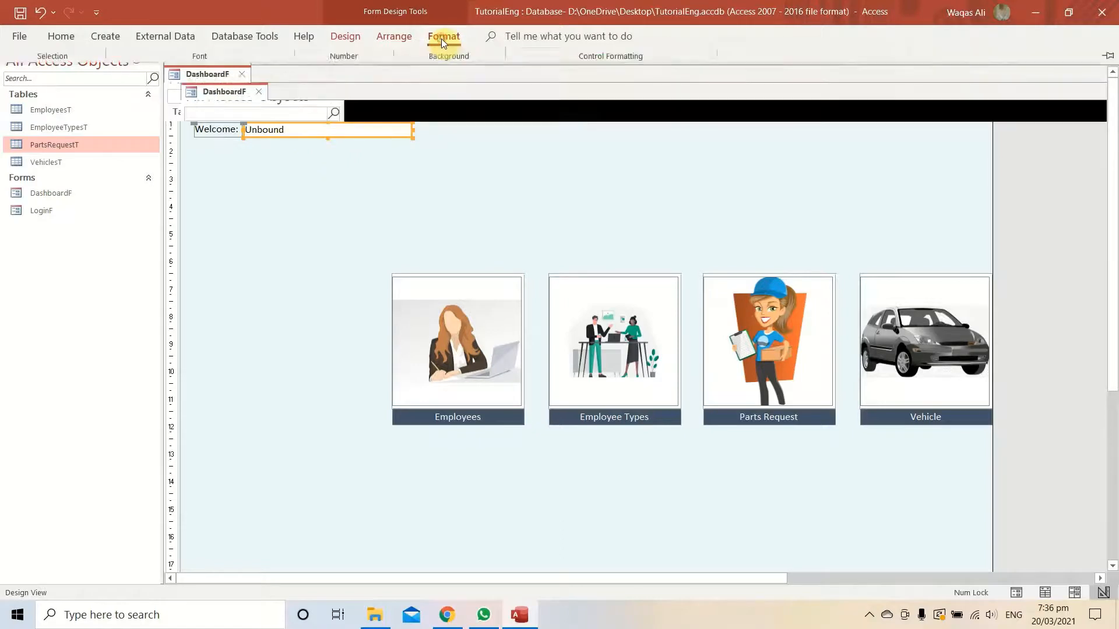
pyautogui.click(679, 58)
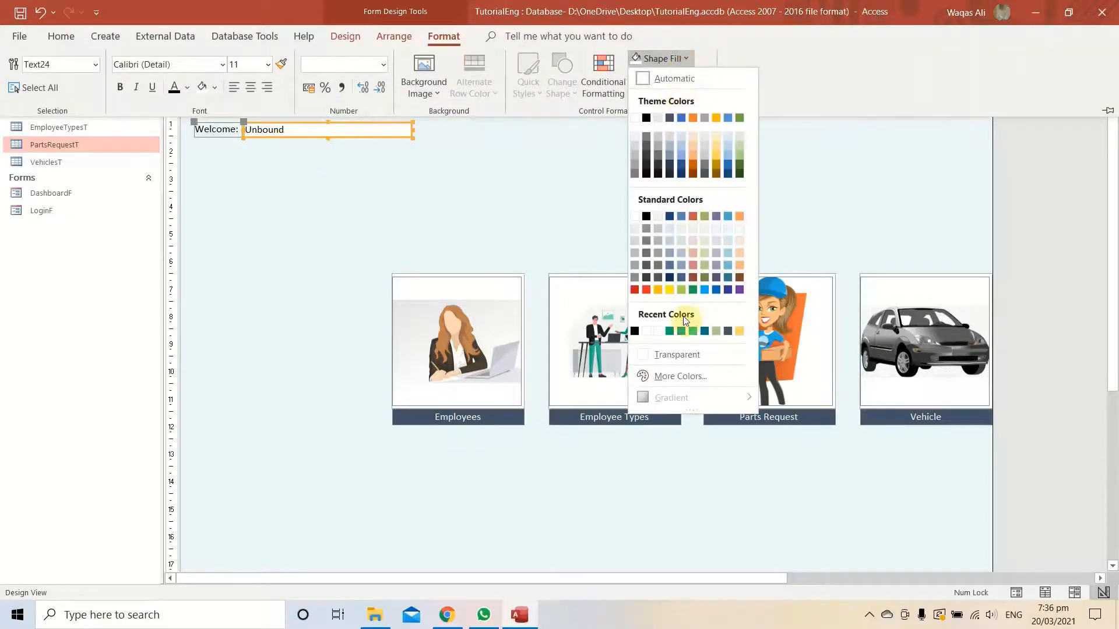
pyautogui.click(690, 355)
# Move the Welcome label and text box to the form's left edge and duplicate the pair directly below
pyautogui.moveTo(321, 165); pyautogui.dragTo(208, 129)
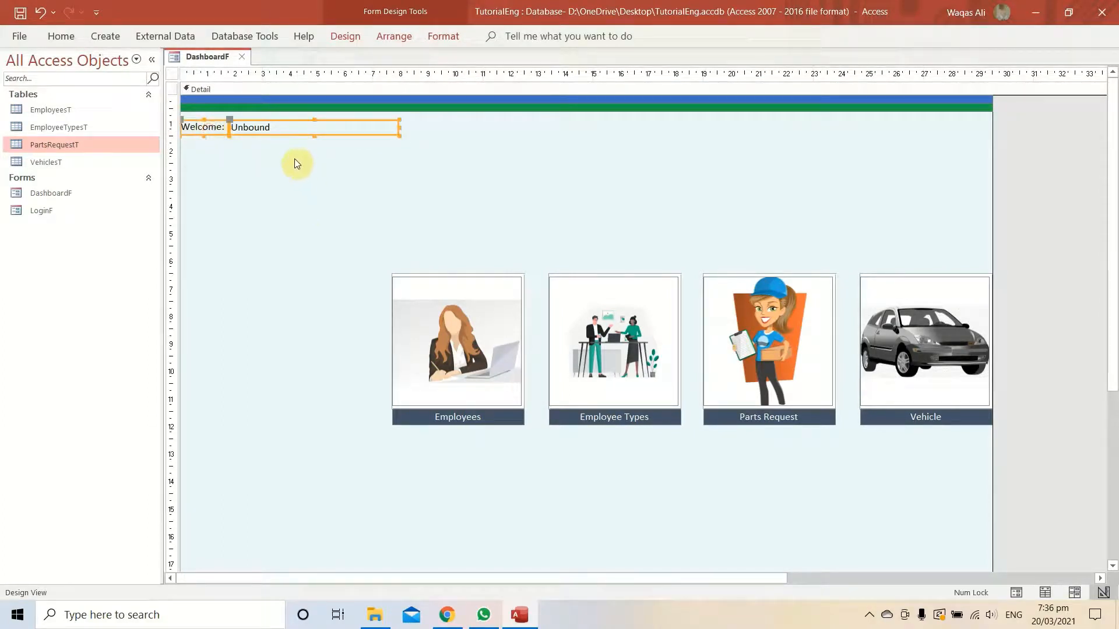
pyautogui.hotkey('ctrl', 'c')
pyautogui.hotkey('ctrl', 'v')
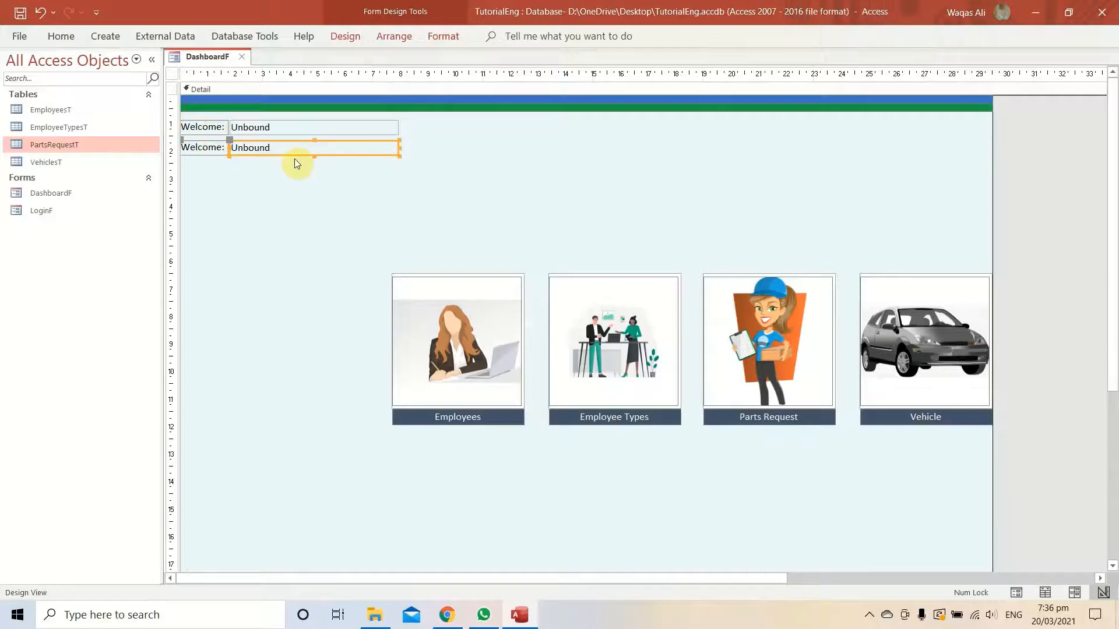
# Examine the fields of the EmployeesT and EmployeeTypesT tables, close EmployeeTypesT and return to the DashboardF design
pyautogui.doubleClick(61, 111)
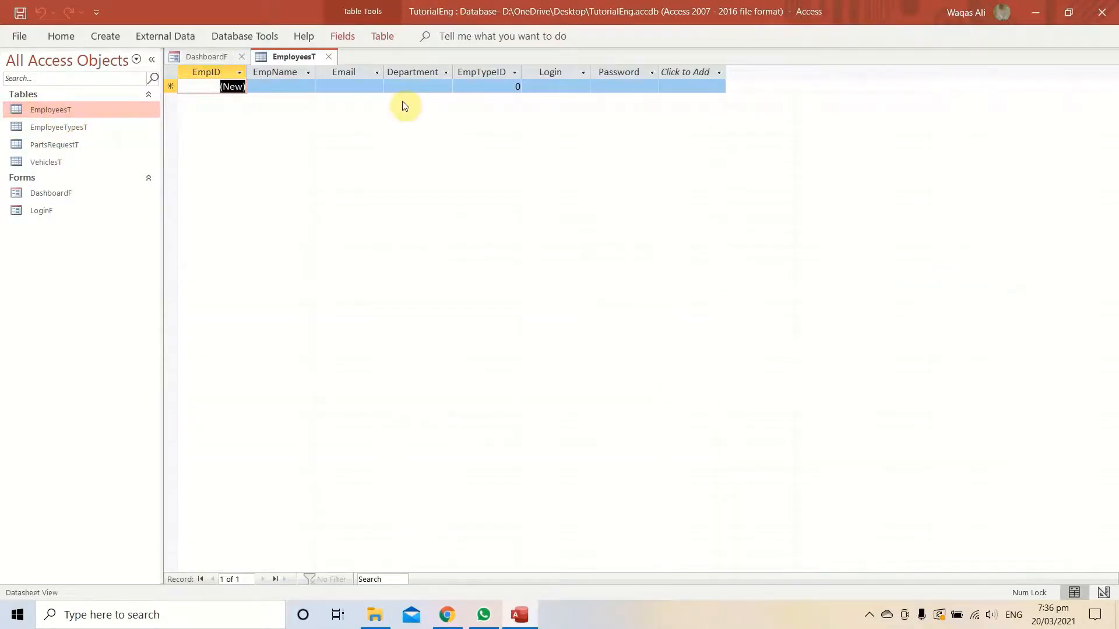
pyautogui.doubleClick(79, 130)
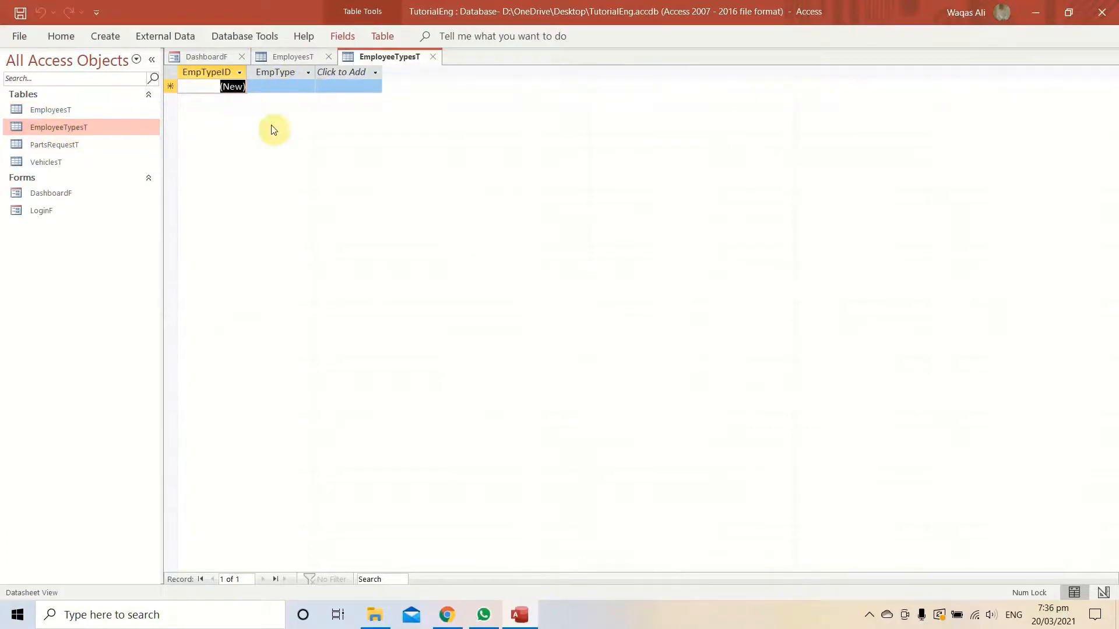
pyautogui.click(281, 86)
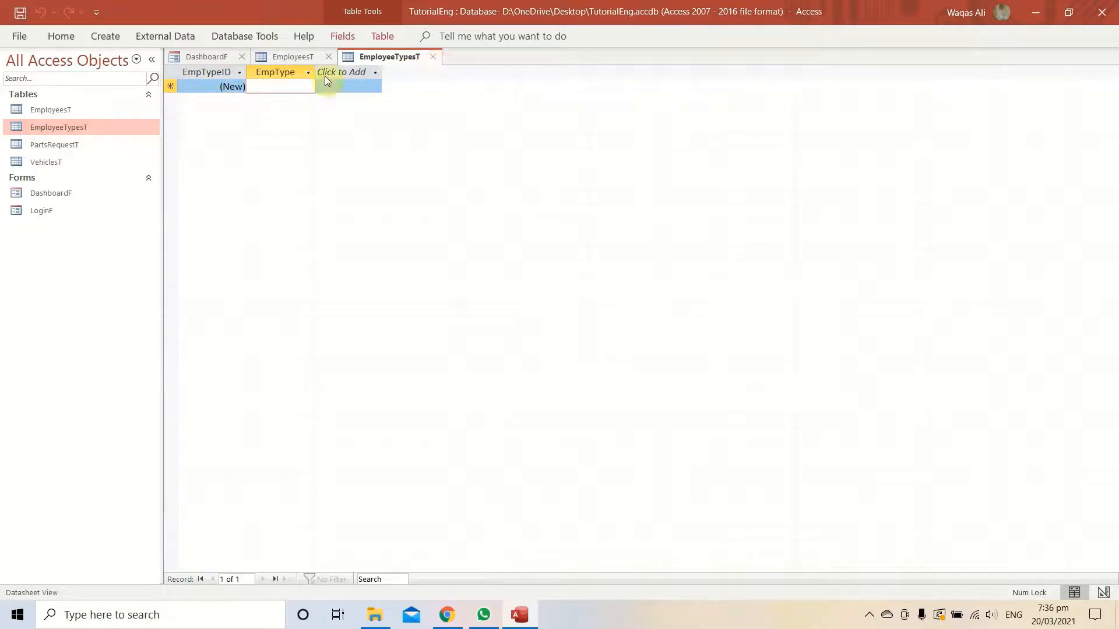
pyautogui.click(434, 56)
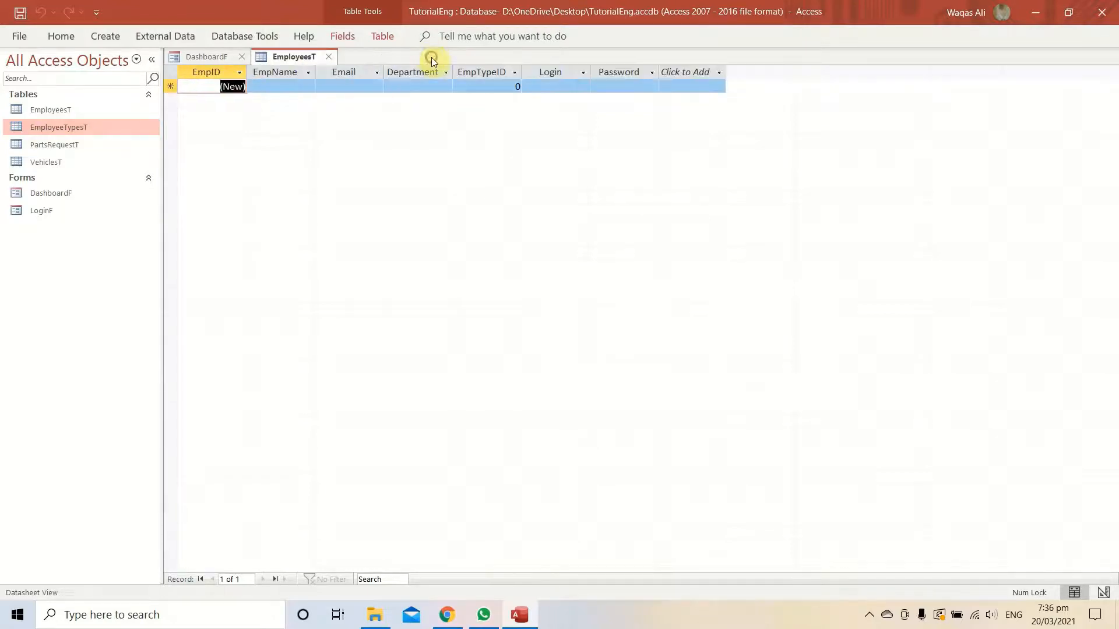
pyautogui.click(208, 58)
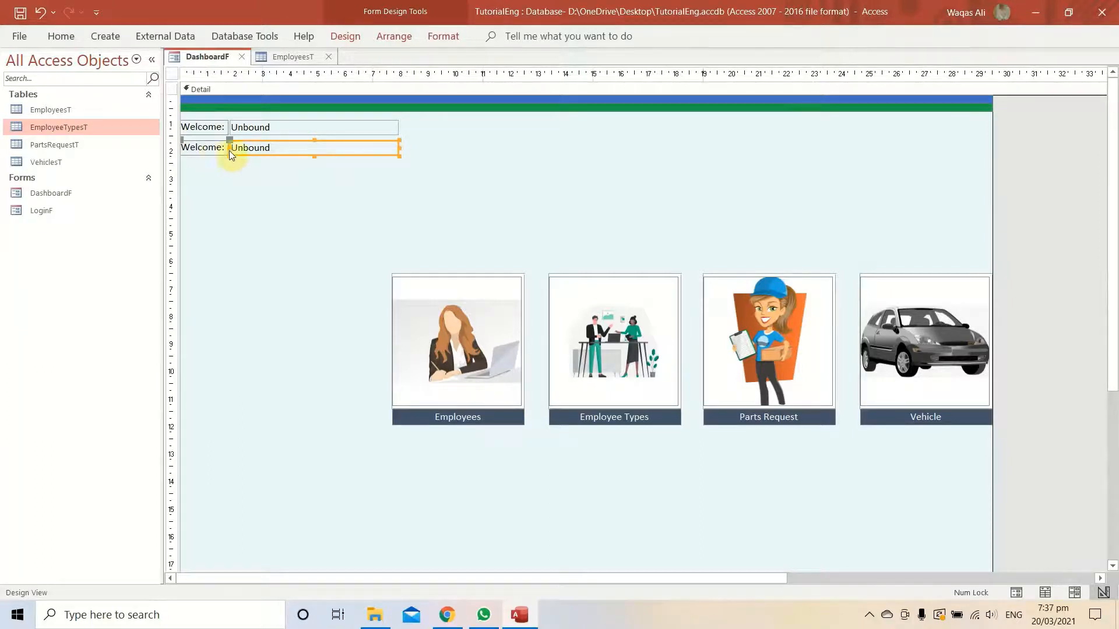
# Change the duplicated label's caption to "You are logged in as:"
pyautogui.click(197, 147)
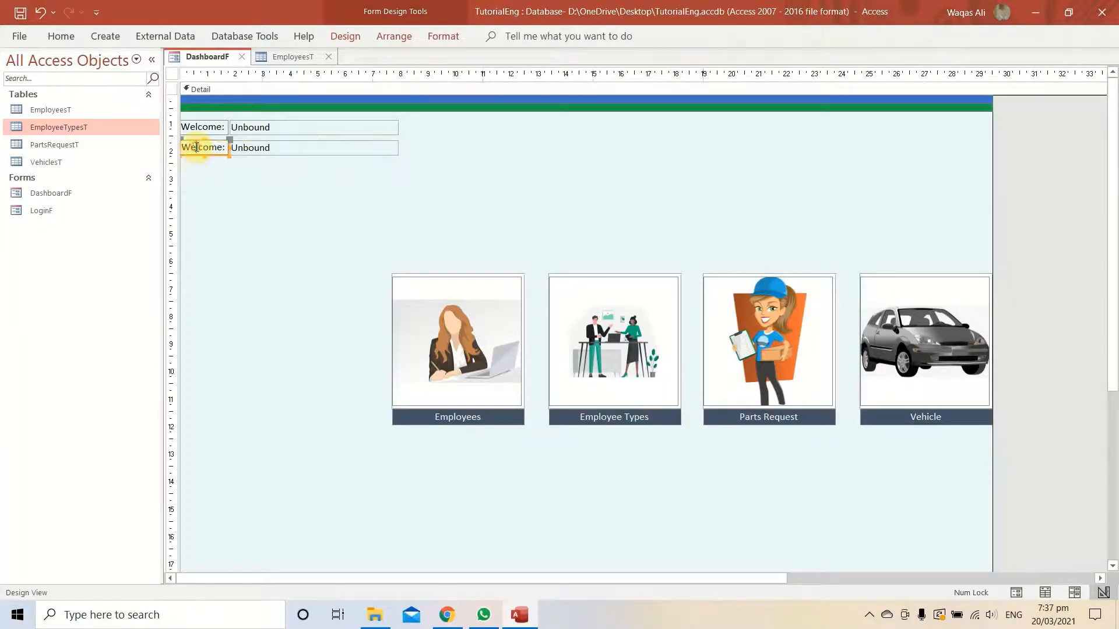
pyautogui.doubleClick(197, 147)
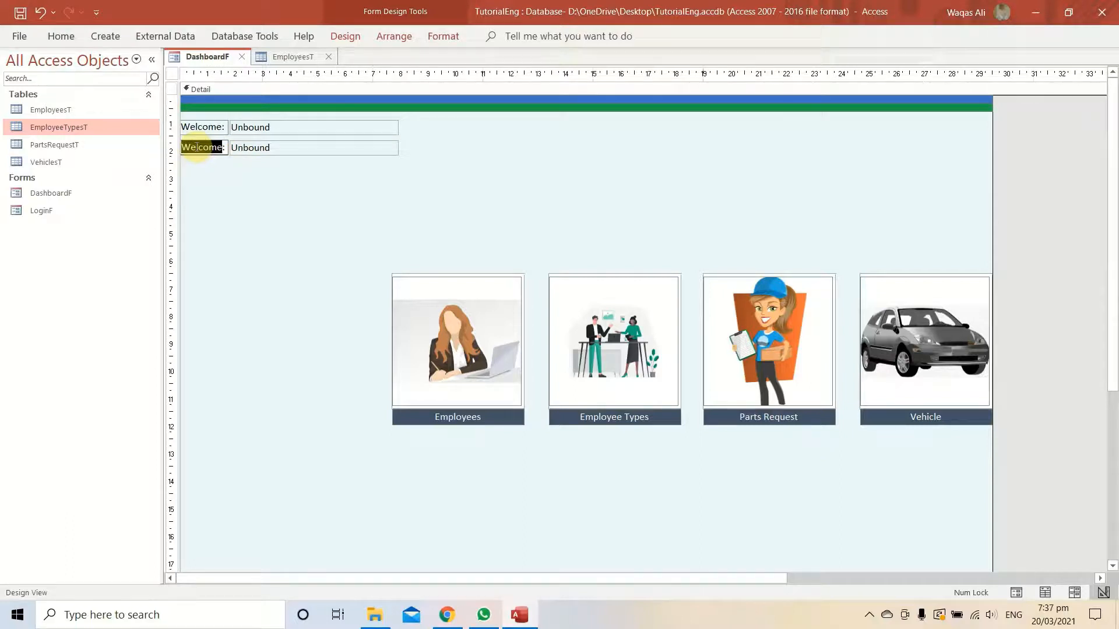
pyautogui.write('You are')
pyautogui.write(' logged in')
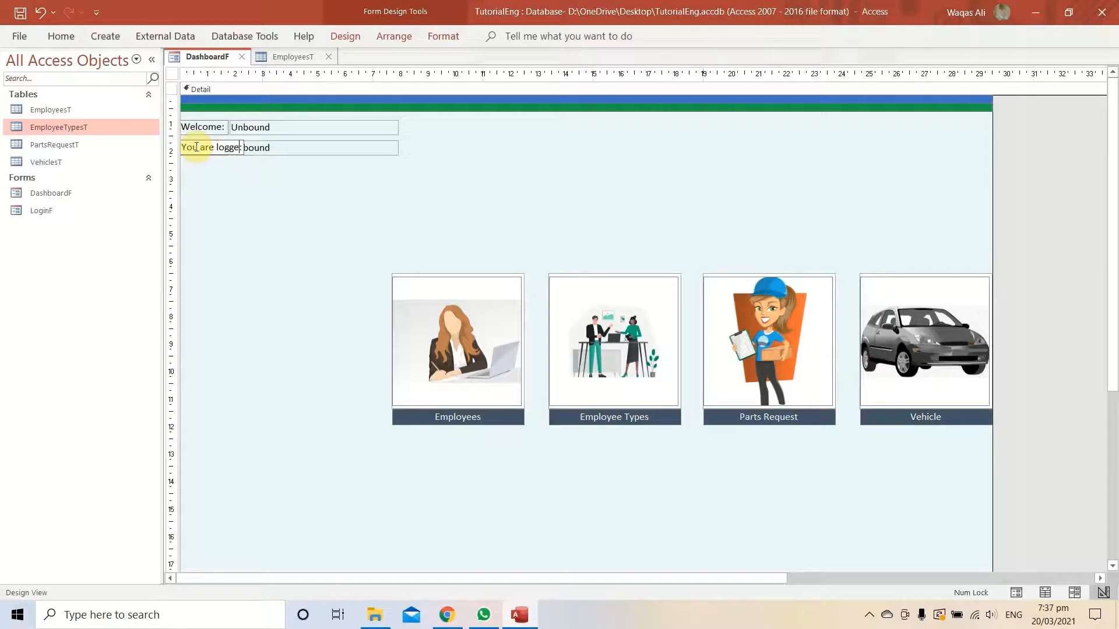
pyautogui.write(' as')
pyautogui.press('Return')
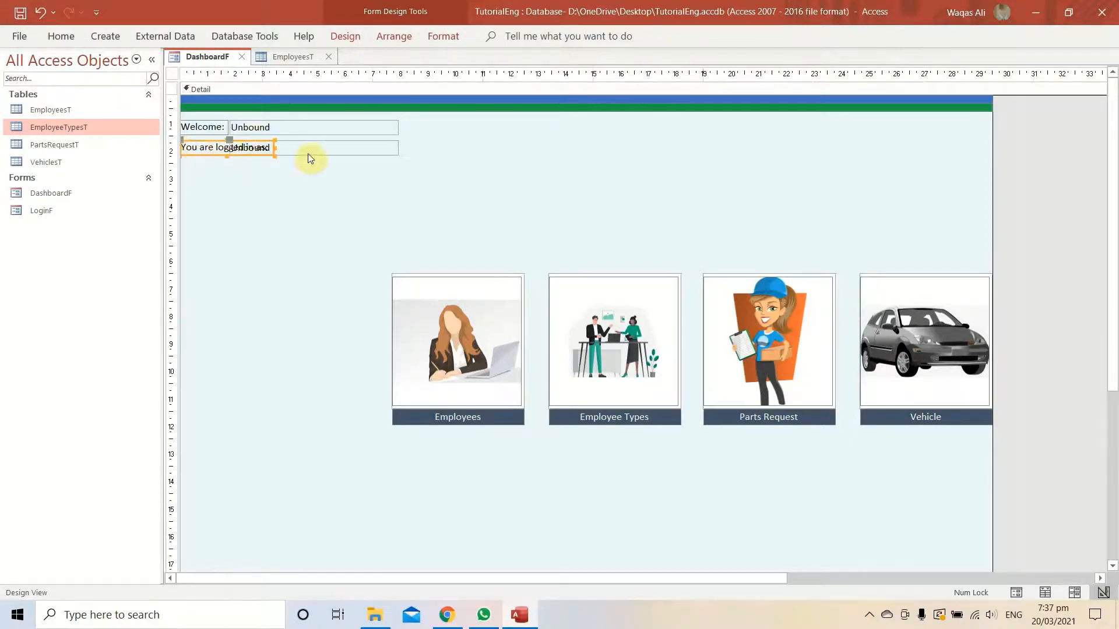
# Move the second text box right so it starts just after the "You are logged in as:" label
pyautogui.moveTo(227, 142); pyautogui.dragTo(276, 143)
pyautogui.click(376, 173)
pyautogui.click(299, 149)
pyautogui.click(362, 180)
# Arrange both labels and their text boxes in a Stacked layout
pyautogui.moveTo(370, 188); pyautogui.dragTo(201, 126)
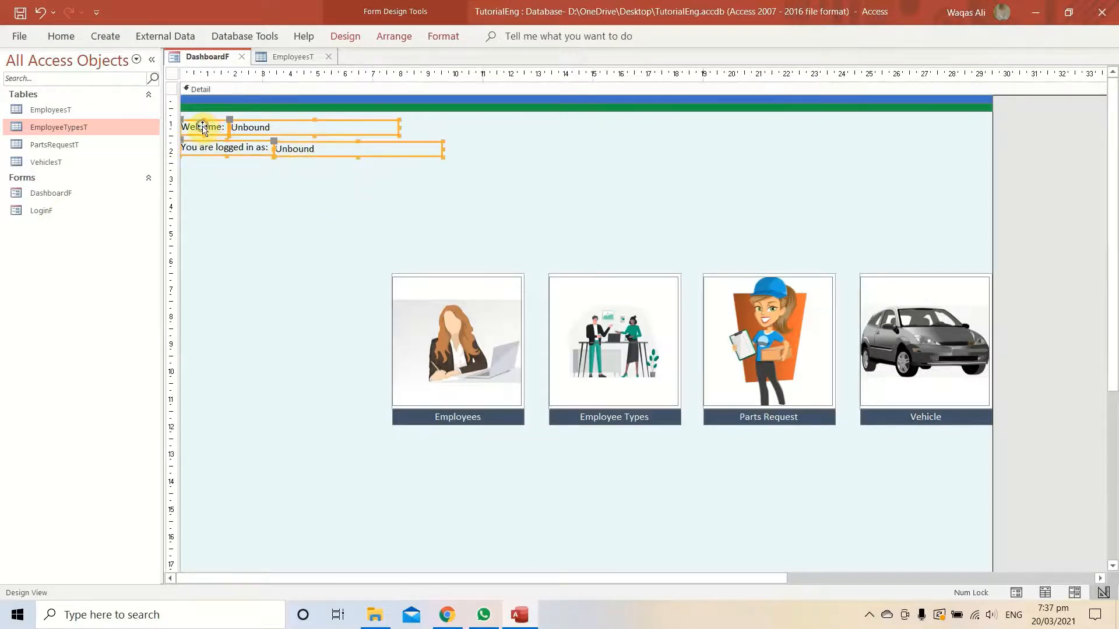
pyautogui.rightClick(202, 127)
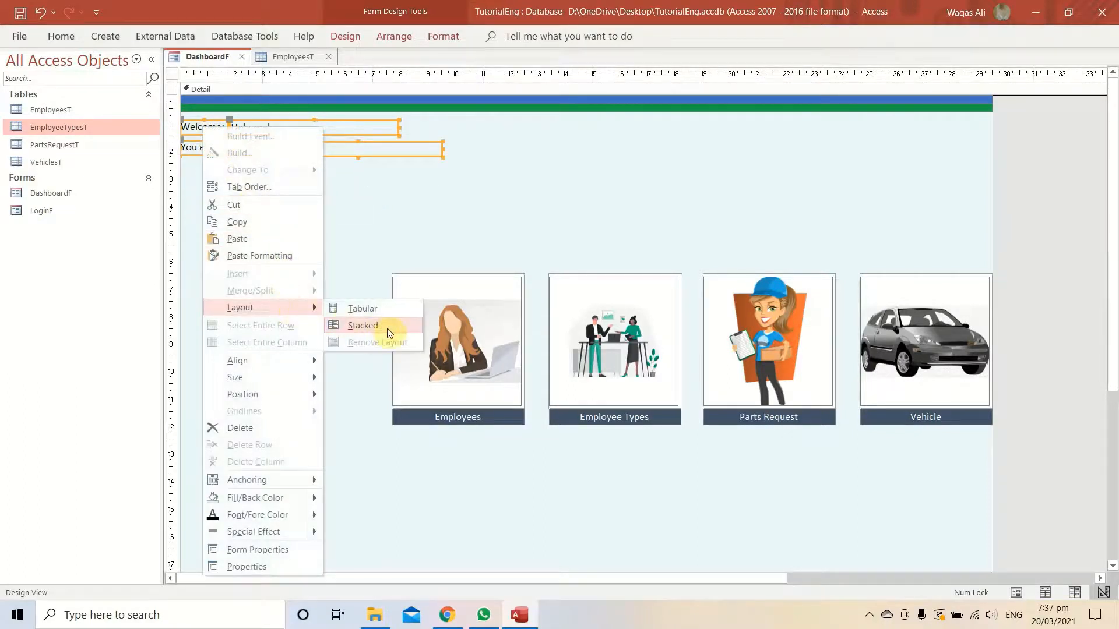
pyautogui.click(349, 308)
pyautogui.click(273, 193)
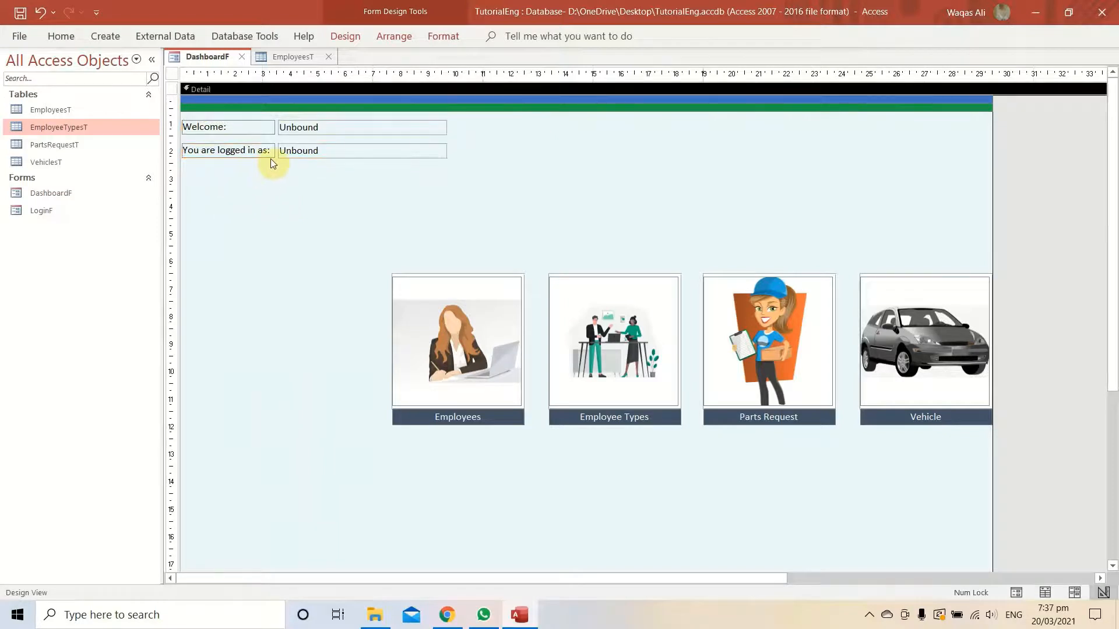
# Try a different control margins setting on the stacked labels and text boxes
pyautogui.click(262, 125)
pyautogui.moveTo(389, 197); pyautogui.dragTo(209, 116)
pyautogui.click(389, 36)
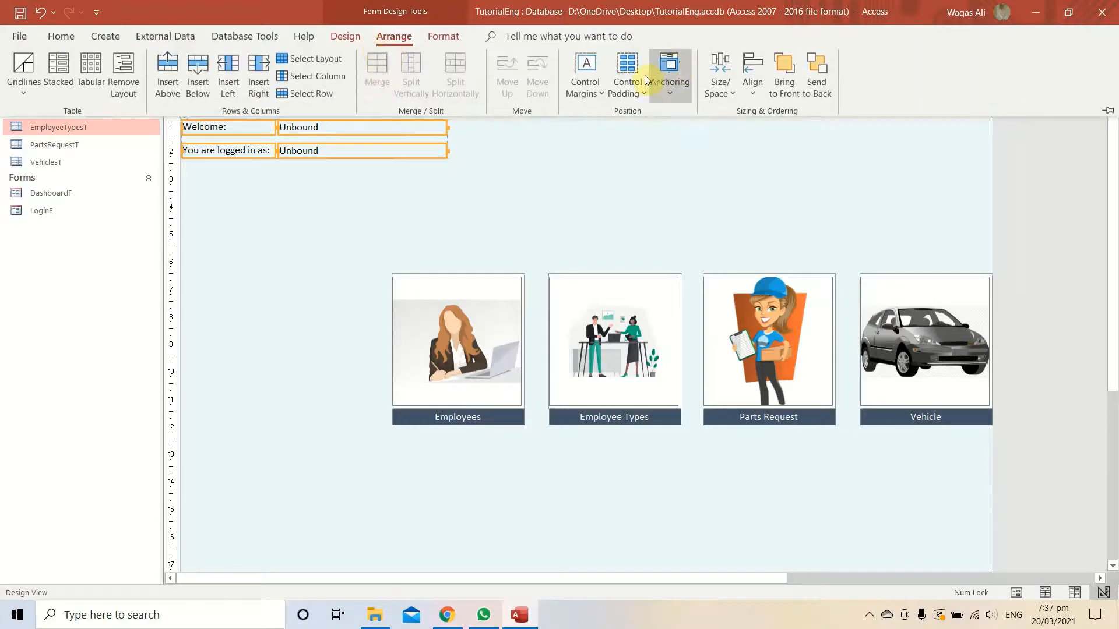
pyautogui.click(588, 81)
pyautogui.click(591, 155)
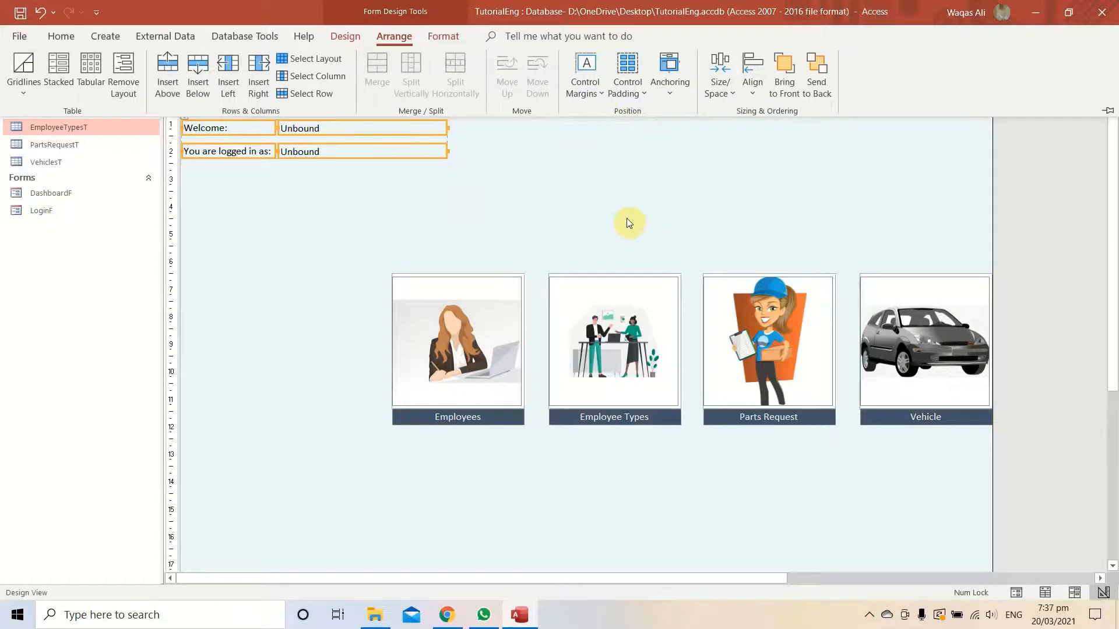
pyautogui.click(546, 198)
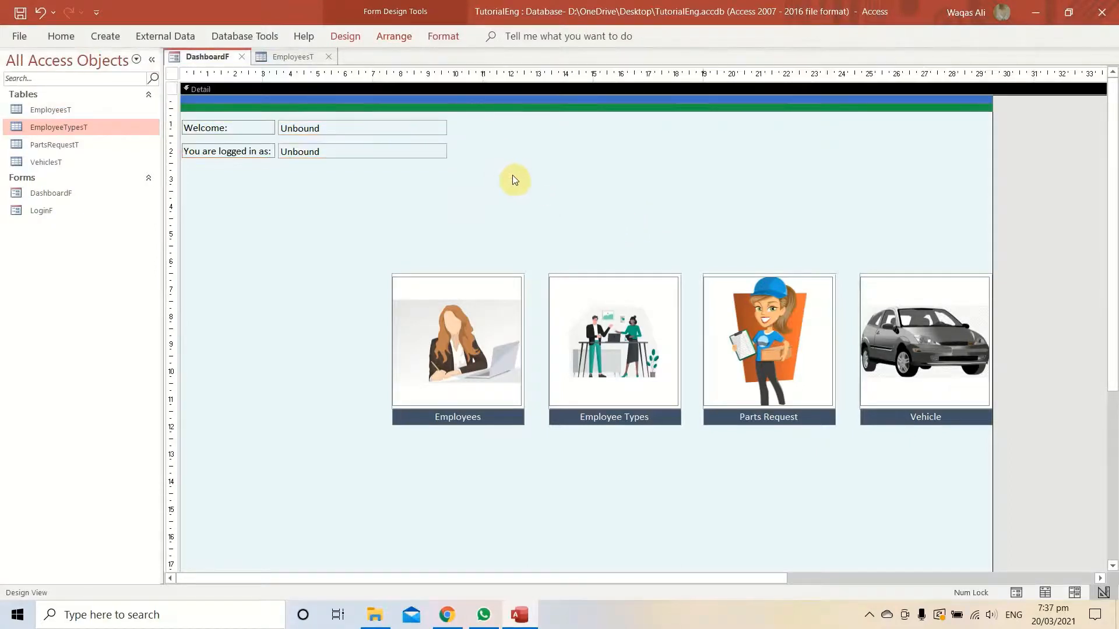
# Reduce the control padding of the stacked labels and text boxes to bring the two rows closer together
pyautogui.moveTo(386, 194); pyautogui.dragTo(227, 124)
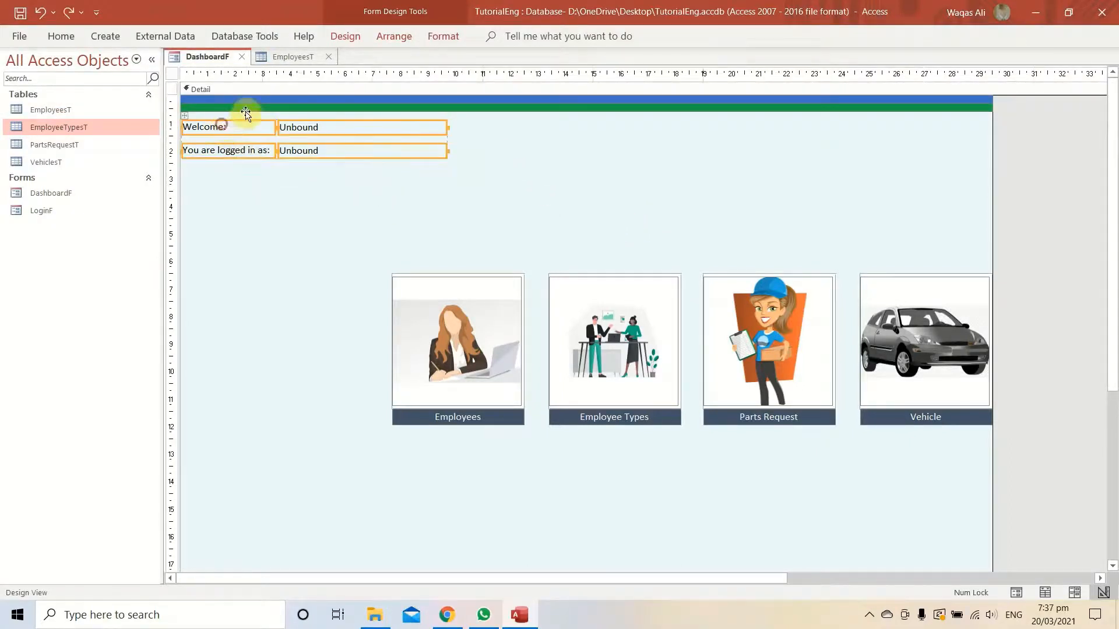
pyautogui.click(354, 36)
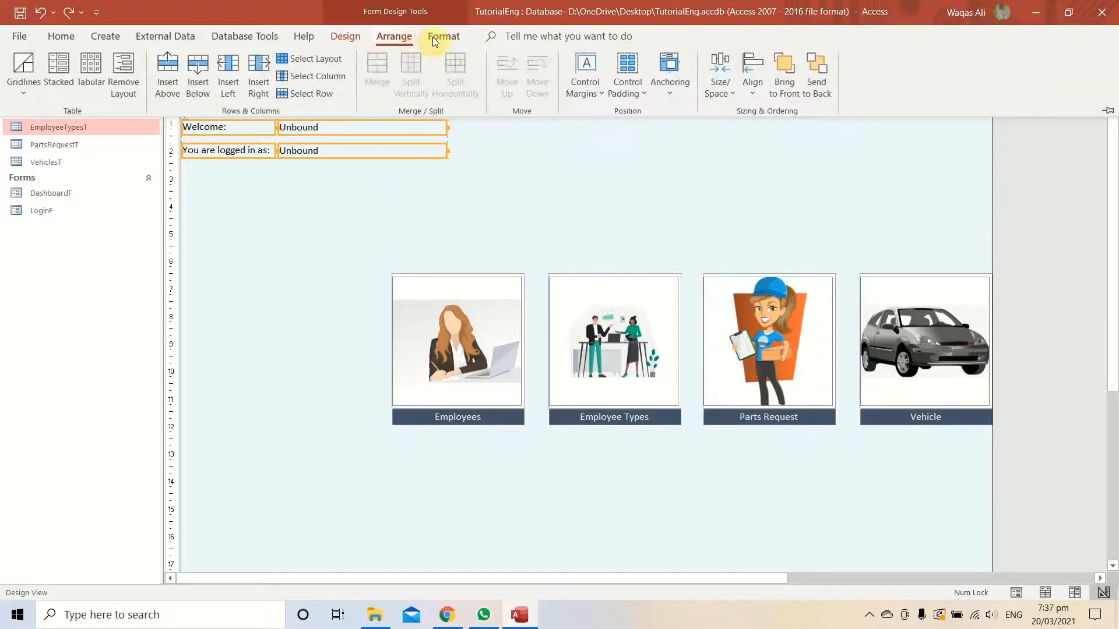
pyautogui.click(628, 81)
pyautogui.click(652, 167)
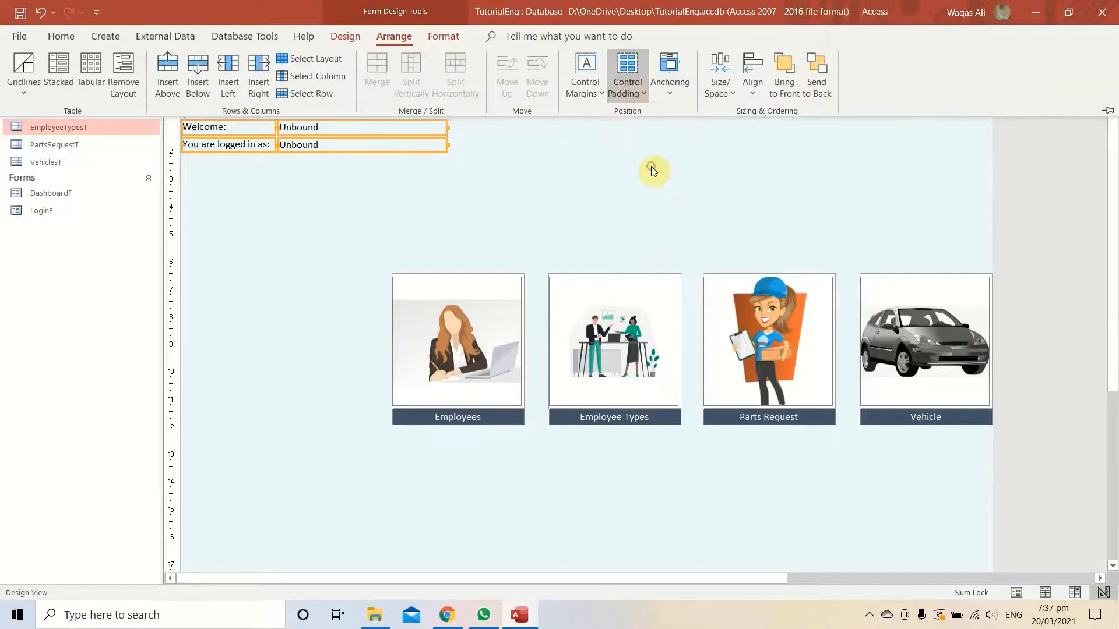
pyautogui.click(378, 175)
pyautogui.click(267, 174)
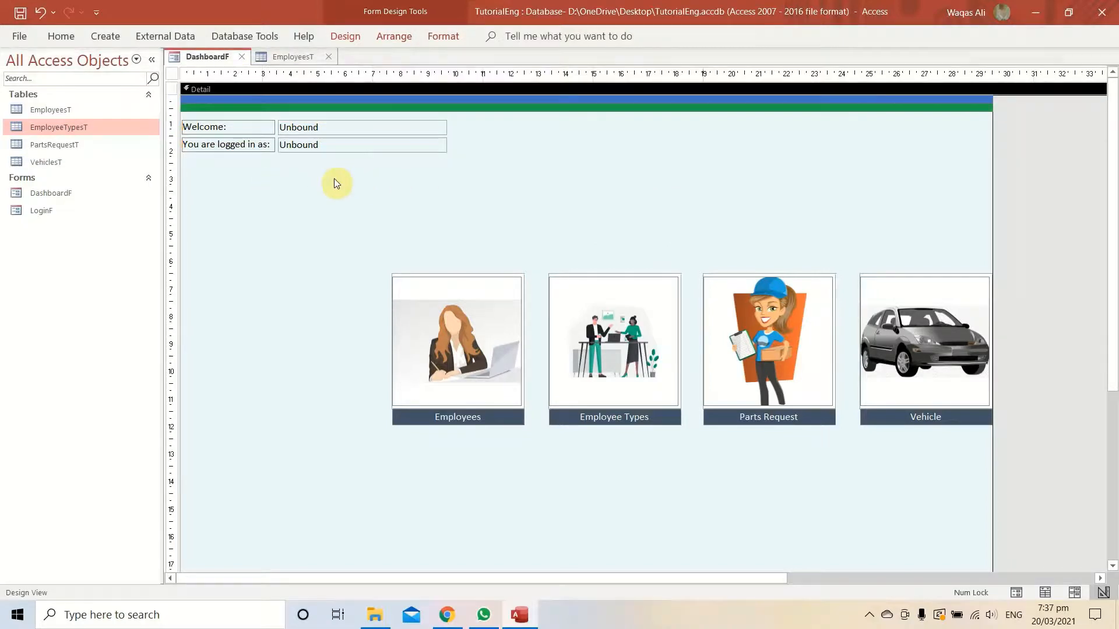
# Set the outline of both stacked labels and their text boxes to Transparent
pyautogui.moveTo(336, 184); pyautogui.dragTo(219, 123)
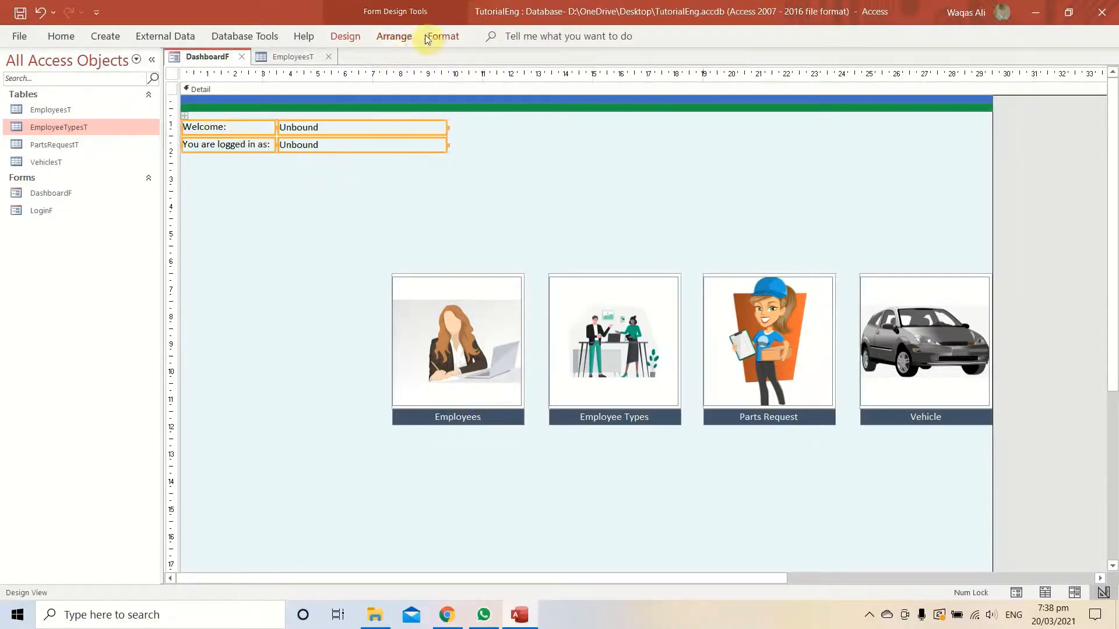
pyautogui.click(444, 36)
pyautogui.click(670, 75)
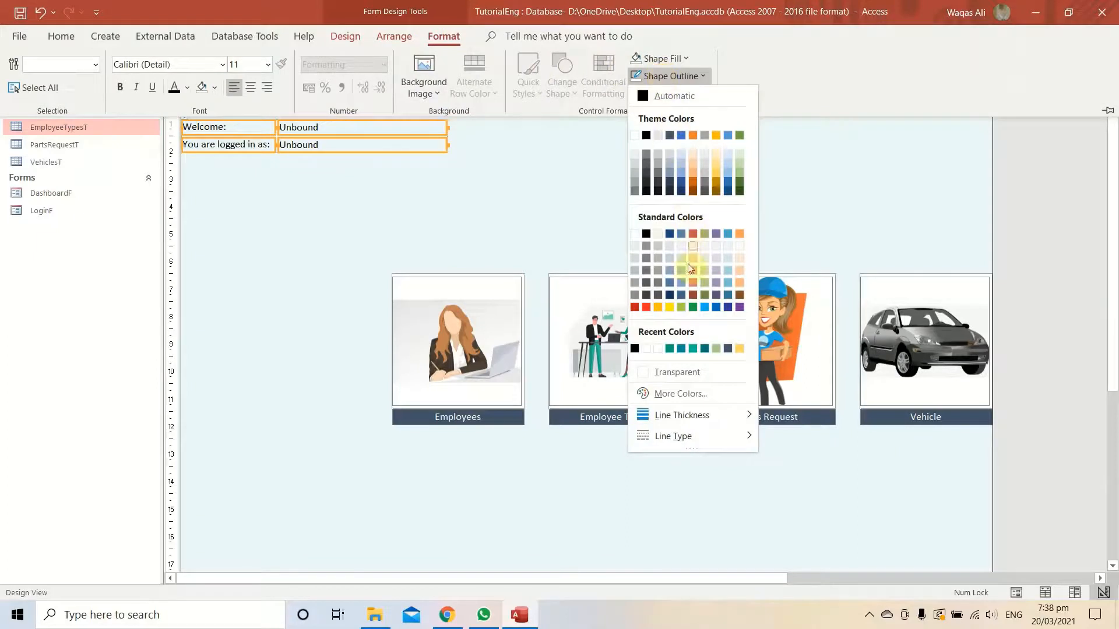
pyautogui.click(660, 373)
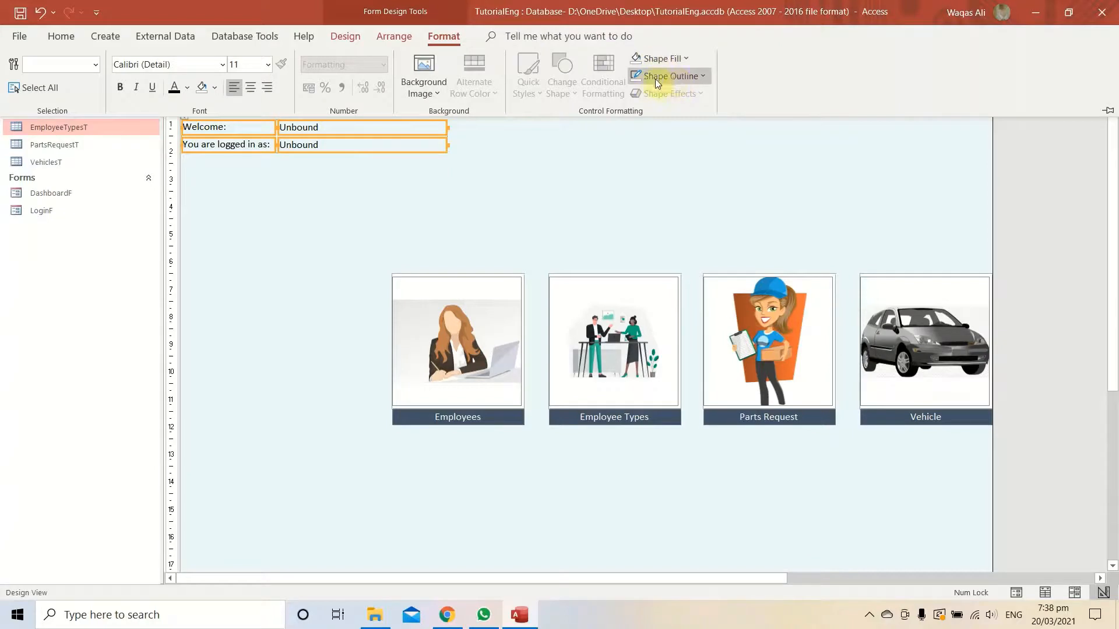
pyautogui.click(315, 194)
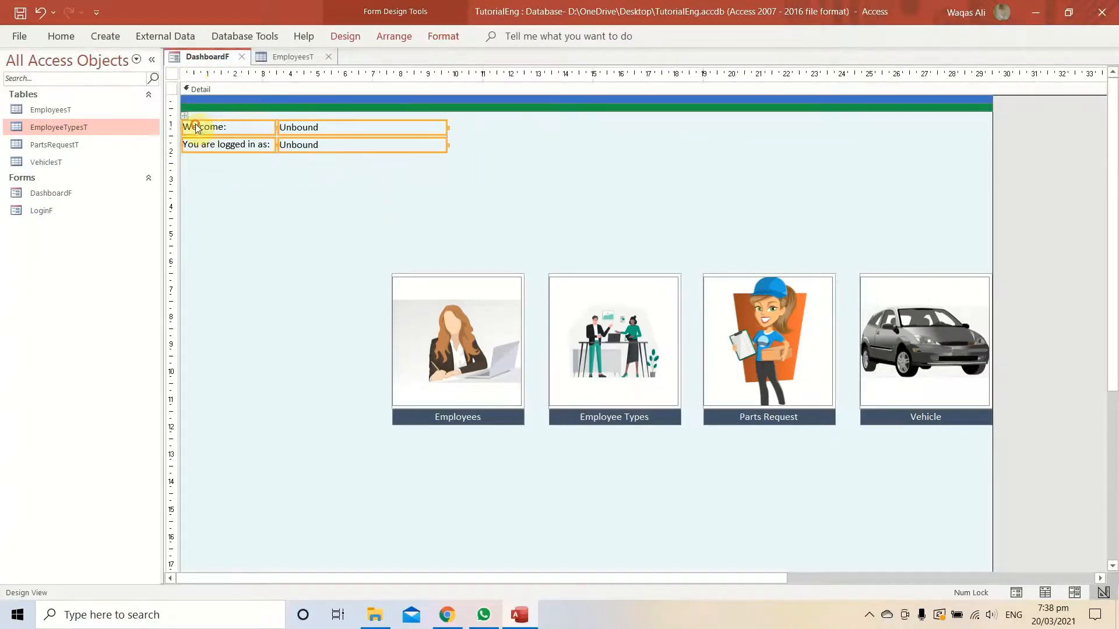
# Show the dashboard in Form View and try placing the cursor in the Welcome and logged-in-as boxes
pyautogui.rightClick(195, 57)
pyautogui.rightClick(203, 57)
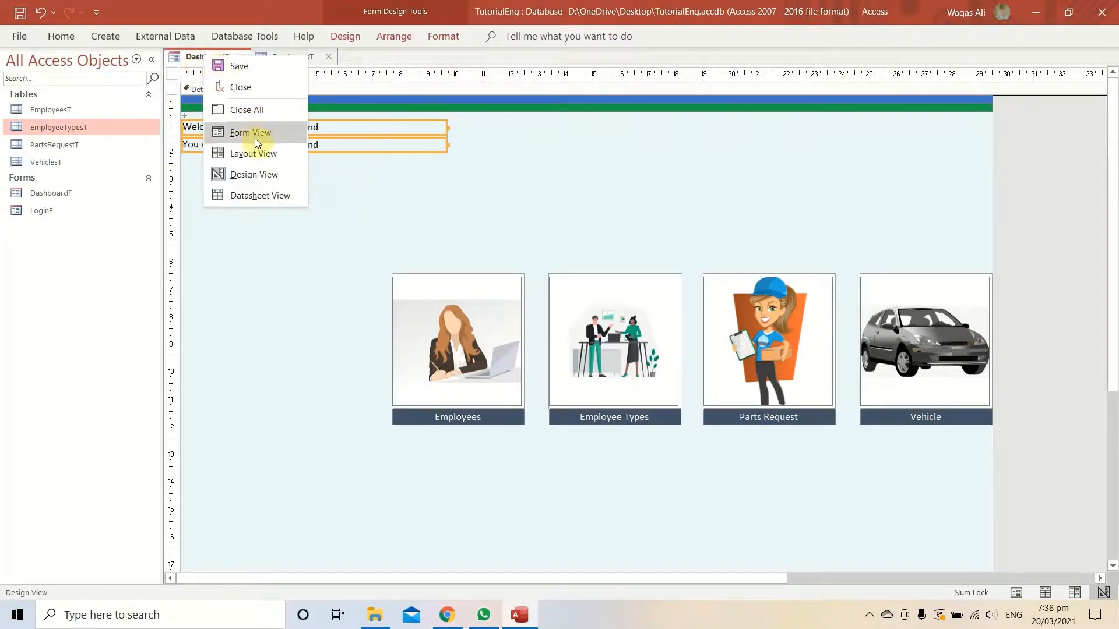
pyautogui.click(254, 138)
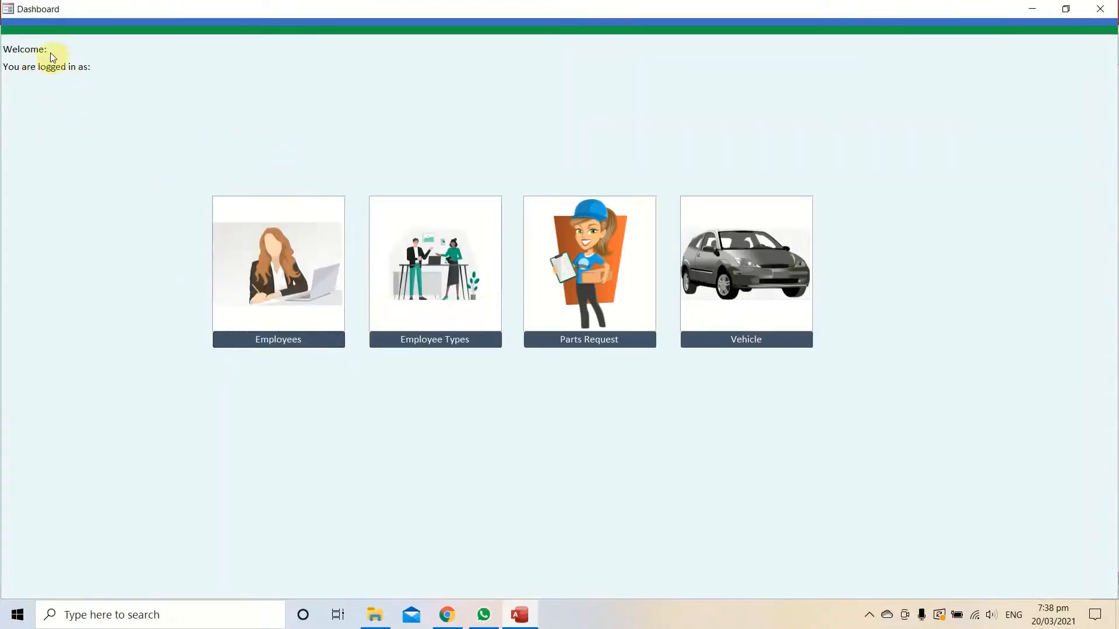
pyautogui.click(181, 51)
pyautogui.click(160, 68)
pyautogui.click(131, 54)
pyautogui.click(134, 67)
pyautogui.click(132, 49)
pyautogui.click(133, 65)
pyautogui.click(132, 48)
pyautogui.click(130, 62)
pyautogui.click(135, 48)
# Enter the test text "retgedfawd" in the Welcome box and delete it
pyautogui.write('retgedfawd')
pyautogui.moveTo(143, 50); pyautogui.dragTo(13, 50)
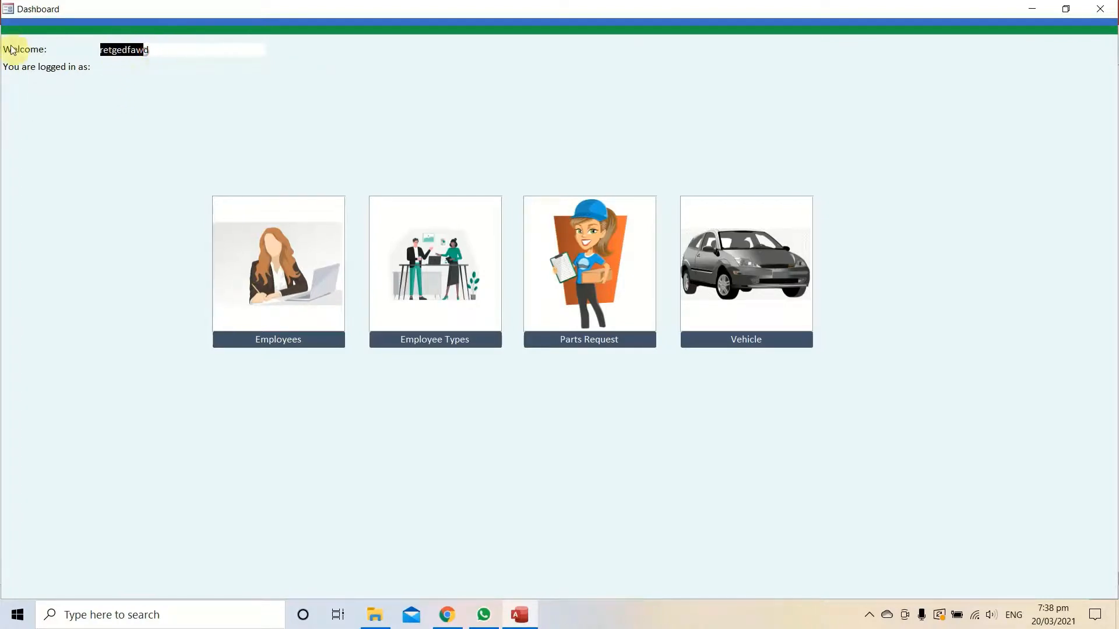
pyautogui.moveTo(175, 50); pyautogui.dragTo(7, 46)
pyautogui.press('Delete')
# In Design View, set Enabled to No and Locked to Yes for both unbound text boxes
pyautogui.rightClick(411, 89)
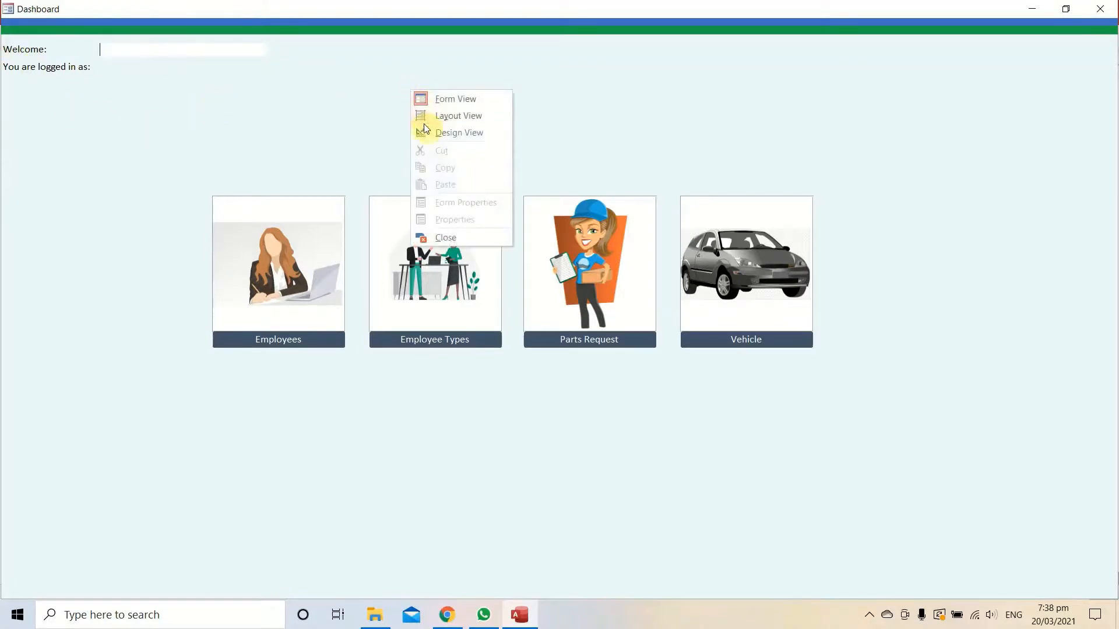
pyautogui.click(443, 132)
pyautogui.moveTo(367, 130); pyautogui.dragTo(368, 124)
pyautogui.click(350, 37)
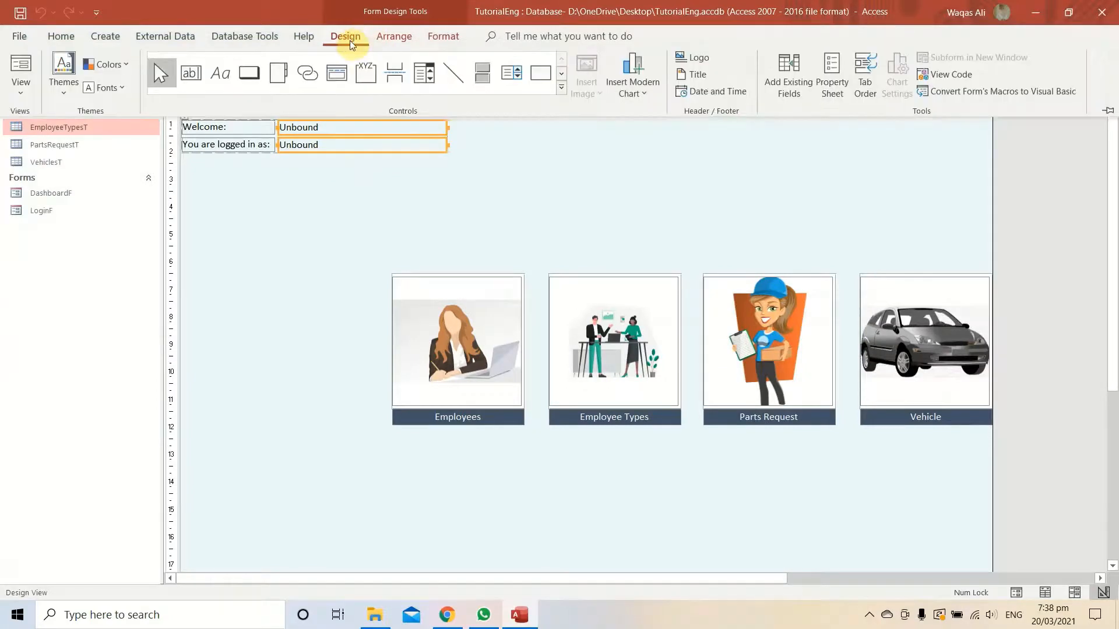
pyautogui.click(839, 84)
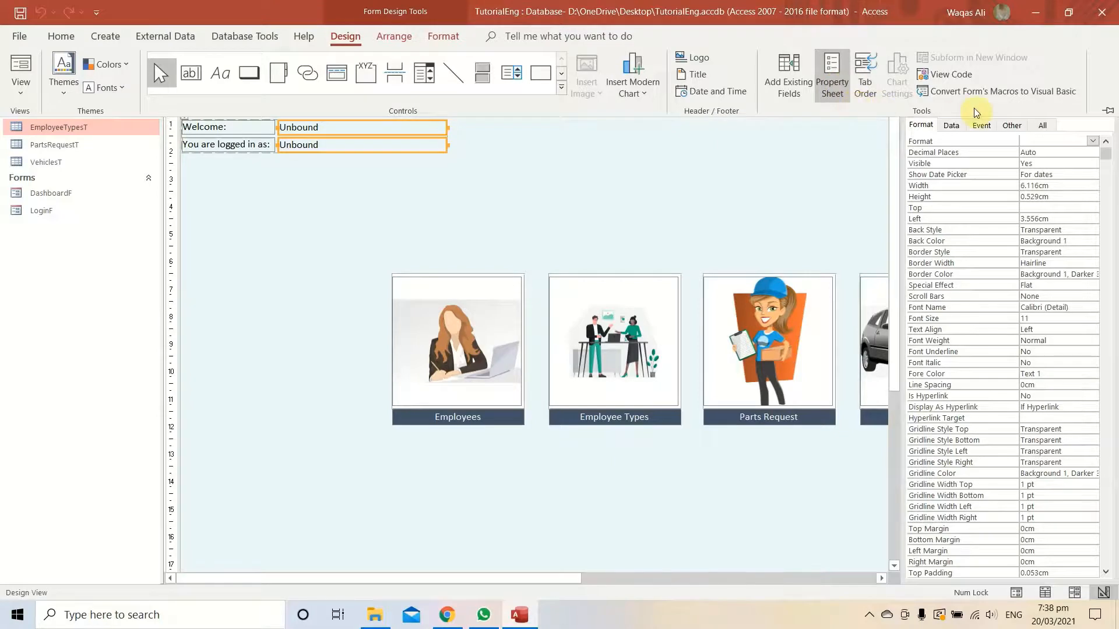
pyautogui.click(951, 125)
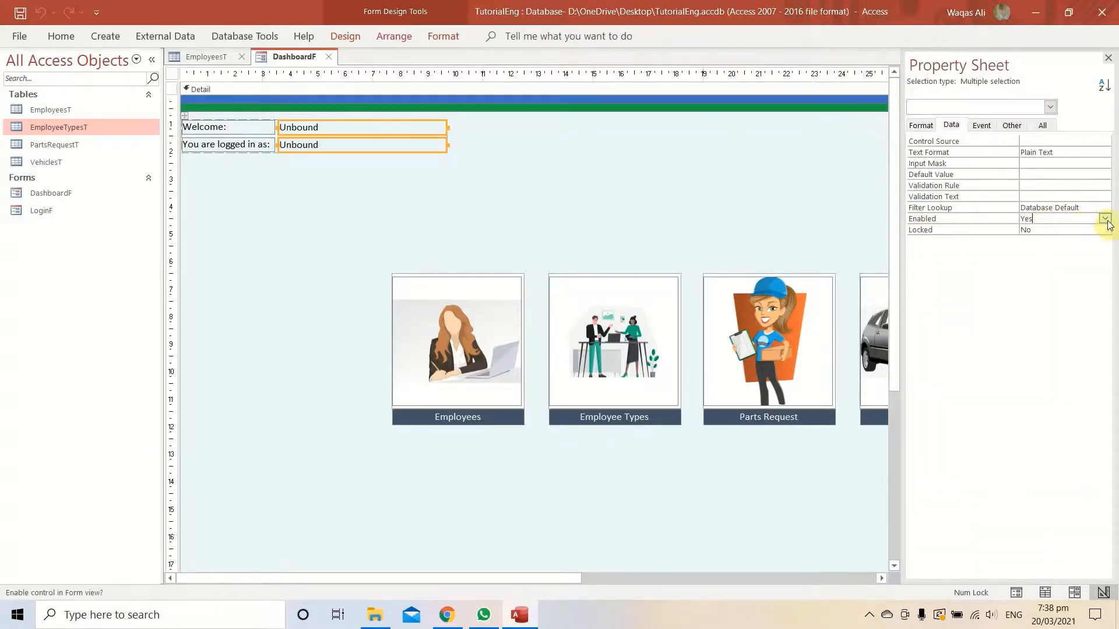
pyautogui.click(1104, 219)
pyautogui.click(1098, 241)
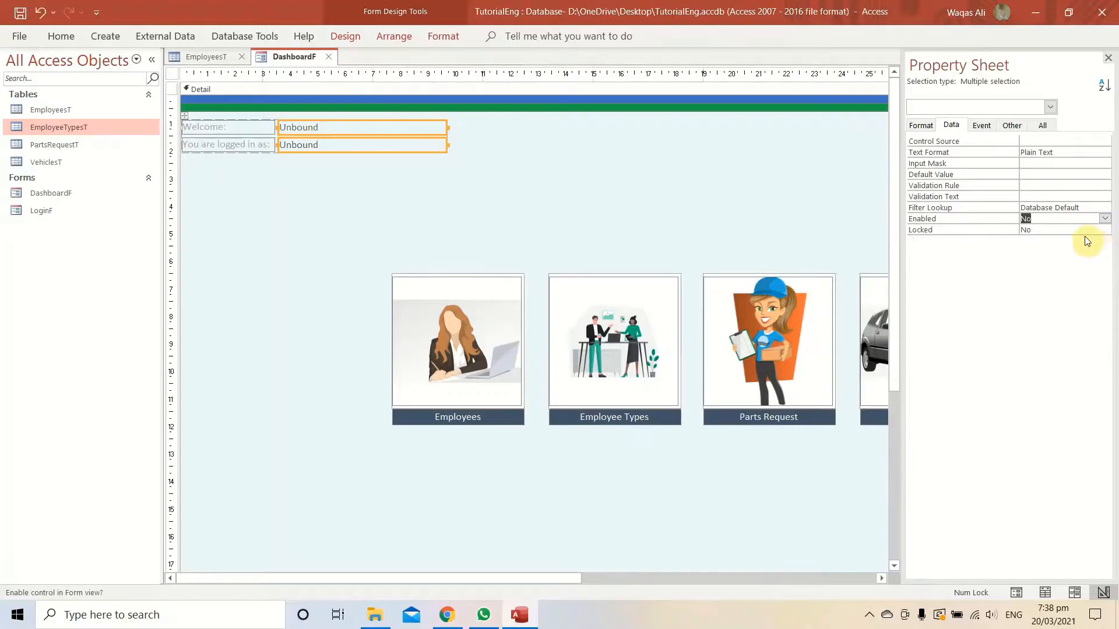
pyautogui.click(1101, 229)
pyautogui.click(1103, 229)
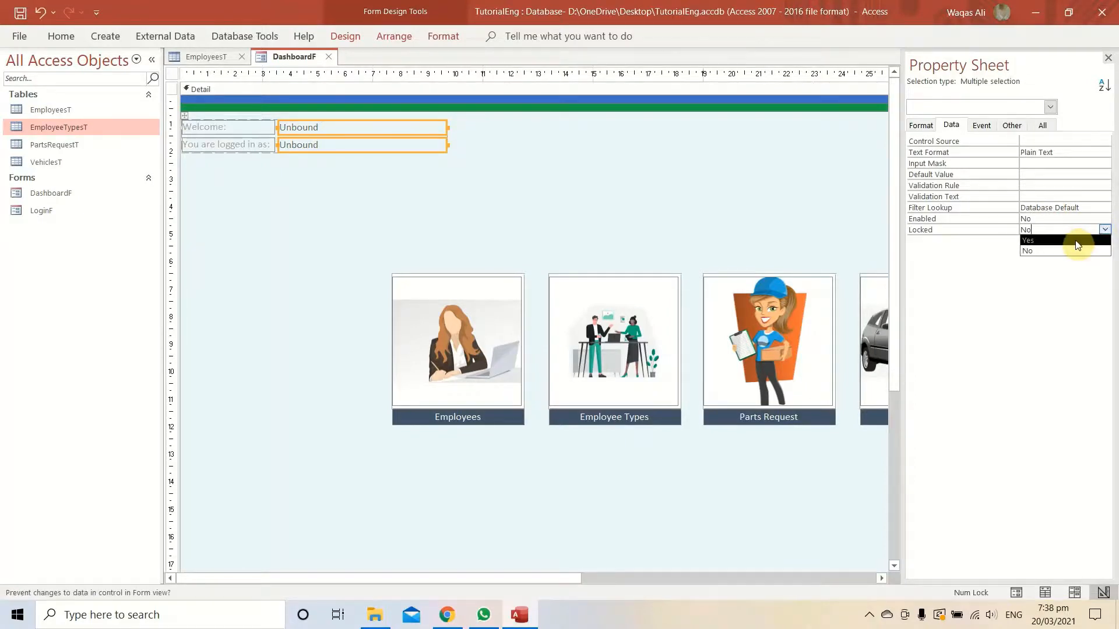
pyautogui.click(1082, 241)
pyautogui.click(444, 187)
# Preview the dashboard in Form View to check the disabled text boxes
pyautogui.rightClick(287, 56)
pyautogui.rightClick(283, 57)
pyautogui.click(321, 139)
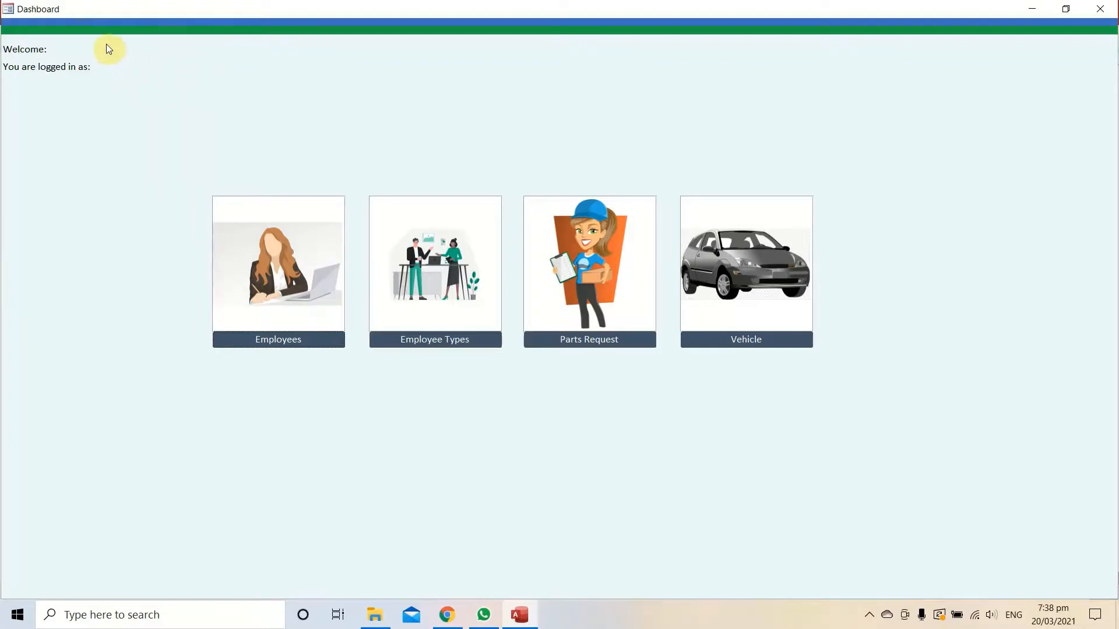
# Make the "Welcome:" and "You are logged in as:" labels bold in Design View
pyautogui.rightClick(569, 54)
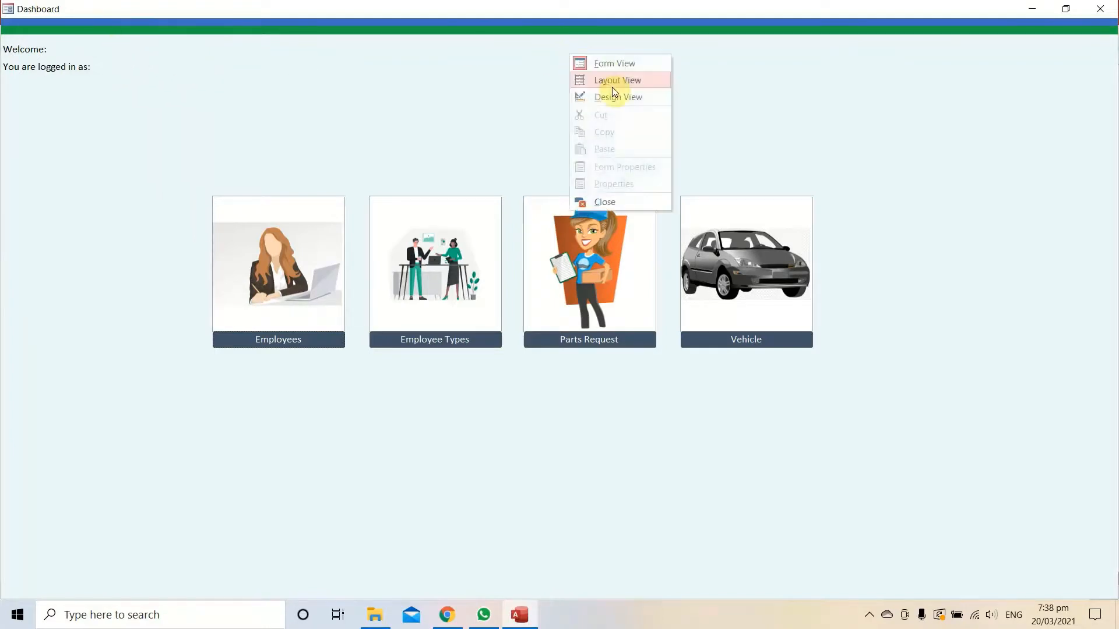
pyautogui.click(618, 97)
pyautogui.moveTo(243, 158); pyautogui.dragTo(228, 128)
pyautogui.hotkey('ctrl', 'b')
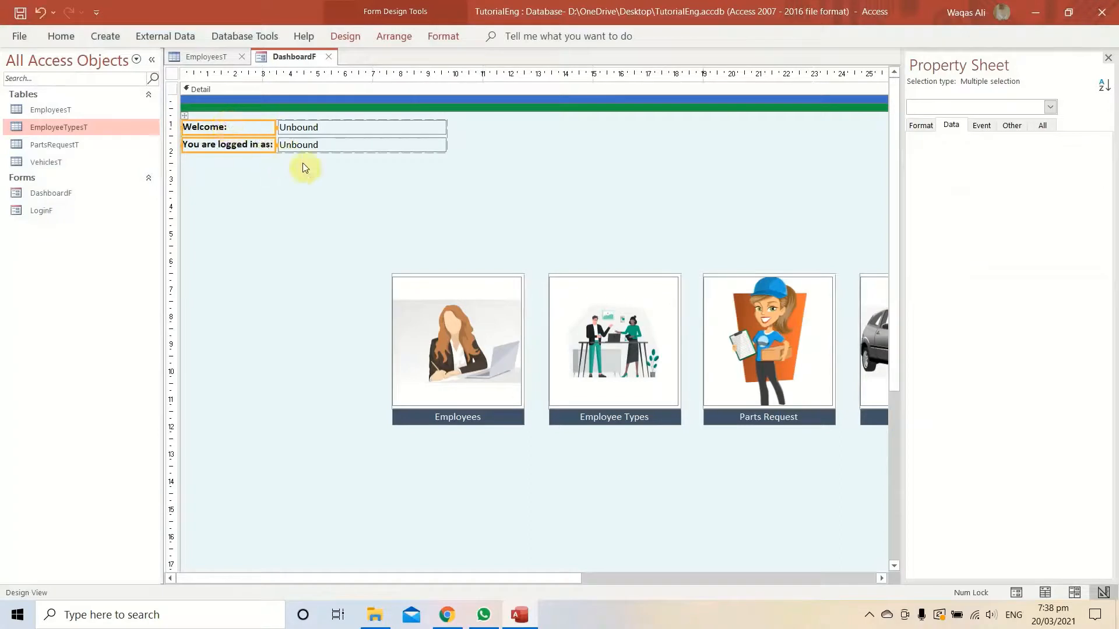
pyautogui.moveTo(380, 168); pyautogui.dragTo(243, 125)
# Name the text box beside "Welcome:" txtUserName
pyautogui.click(386, 127)
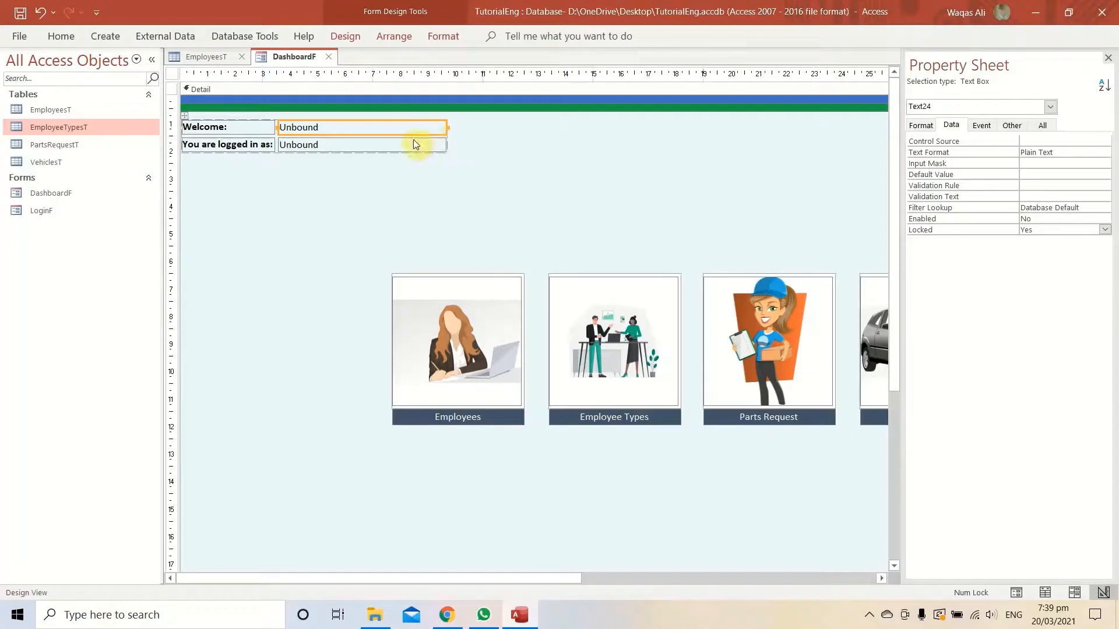
pyautogui.click(1011, 125)
pyautogui.click(1069, 140)
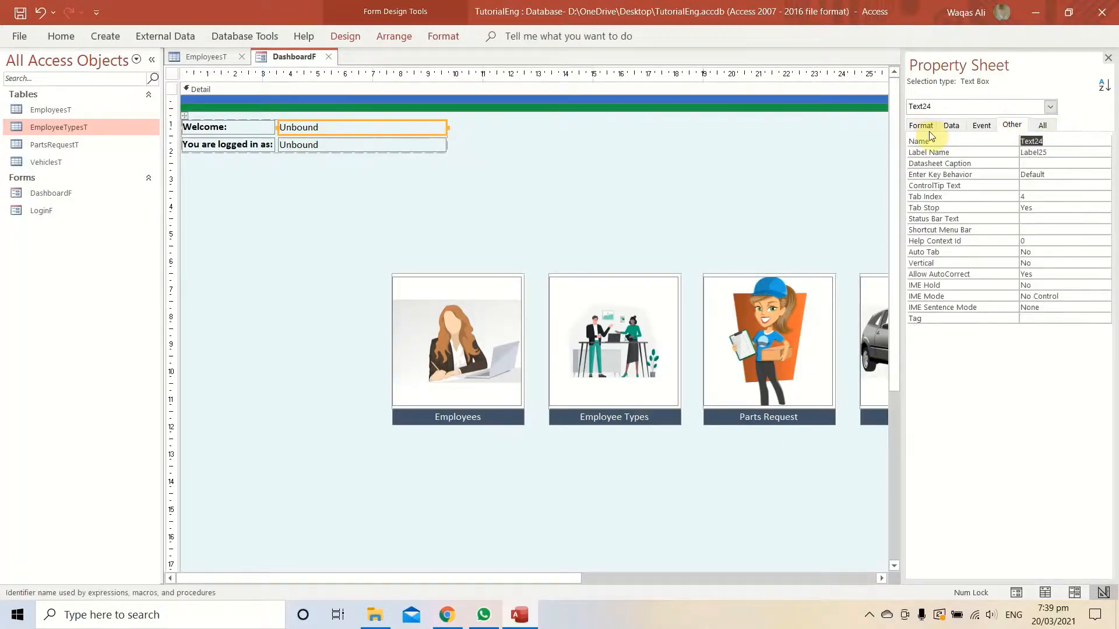
pyautogui.write('txtUserName')
pyautogui.press('Return')
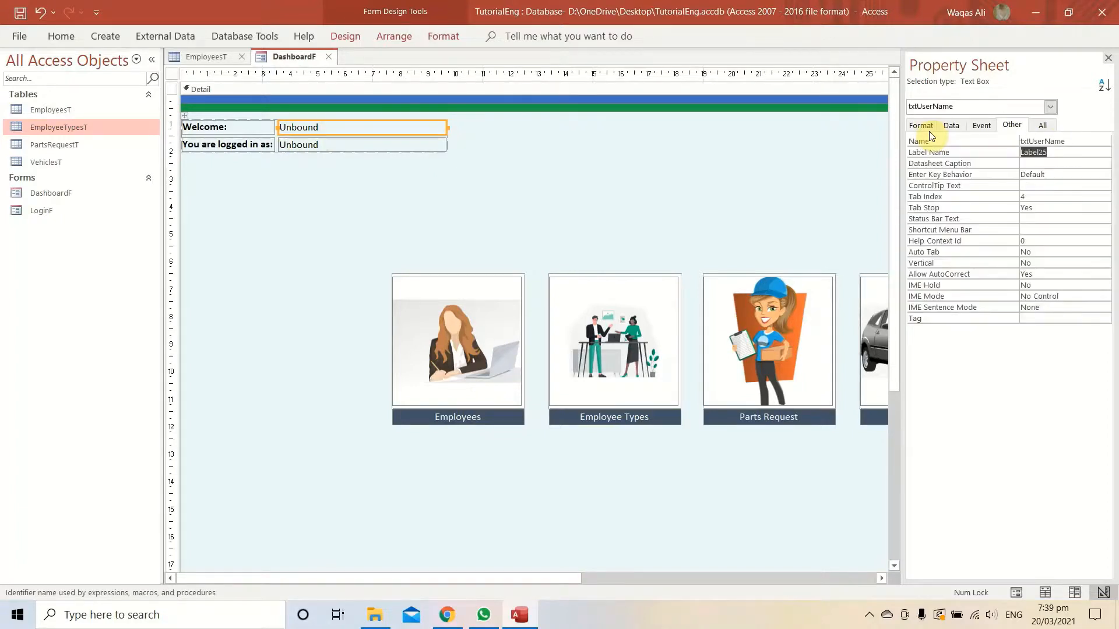
# Name the text box beside "You are logged in as:" txtEmpType
pyautogui.click(405, 147)
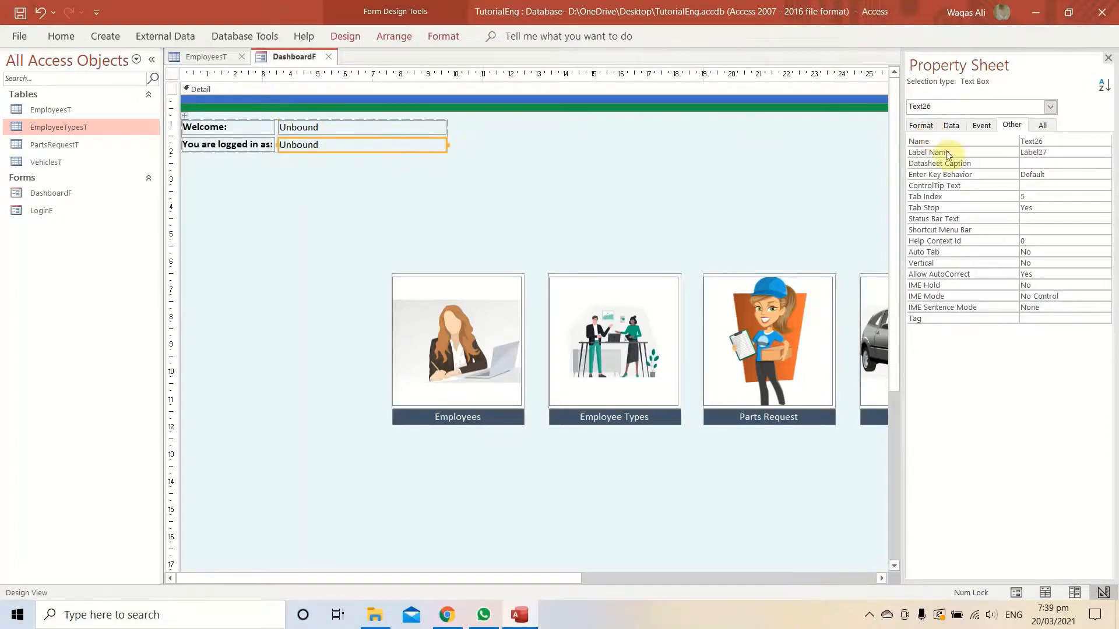
pyautogui.click(1049, 141)
pyautogui.write('txtUser')
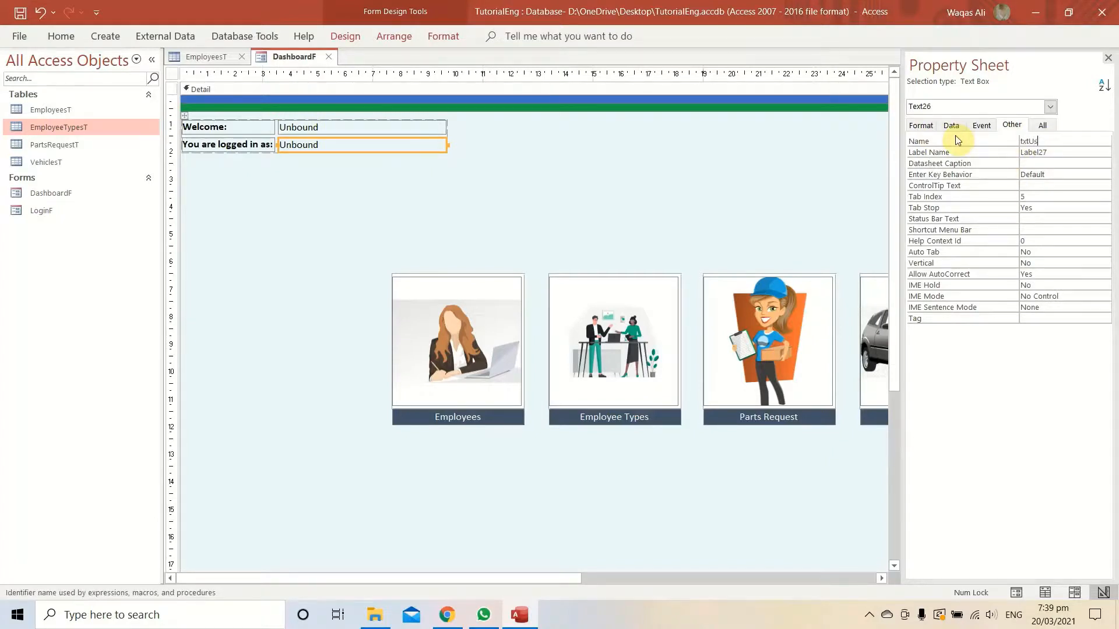
pyautogui.press('BackSpace')
pyautogui.press('BackSpace')
pyautogui.press('BackSpace')
pyautogui.press('BackSpace')
pyautogui.write('EmpType')
pyautogui.press('Return')
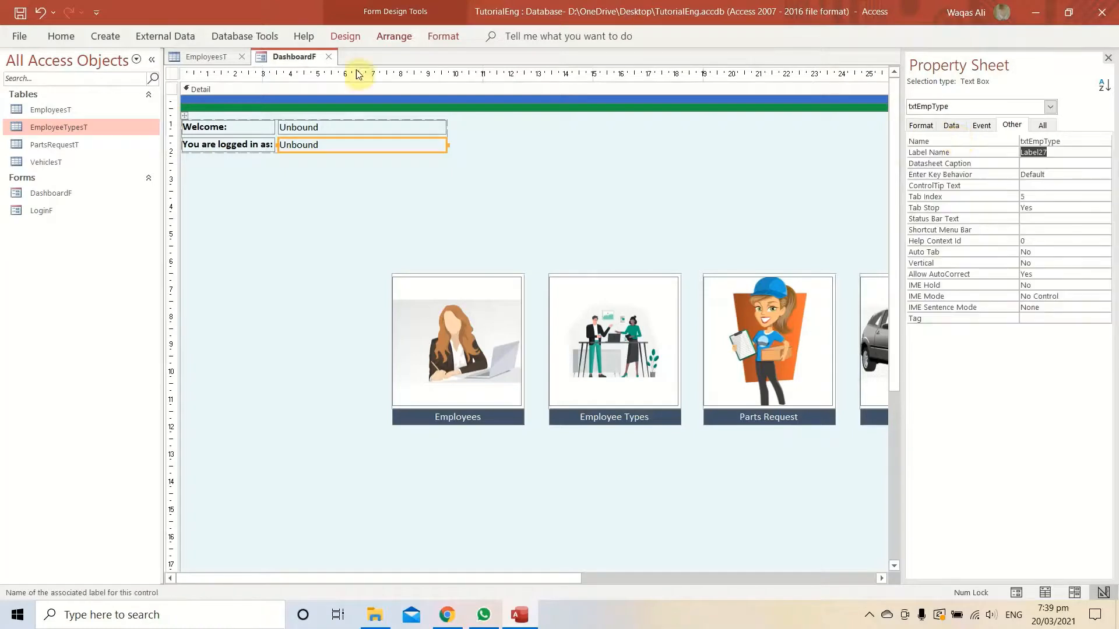
# Duplicate the "You are logged in as:" label and its text box as a third row directly below
pyautogui.click(409, 170)
pyautogui.moveTo(324, 167); pyautogui.dragTo(250, 148)
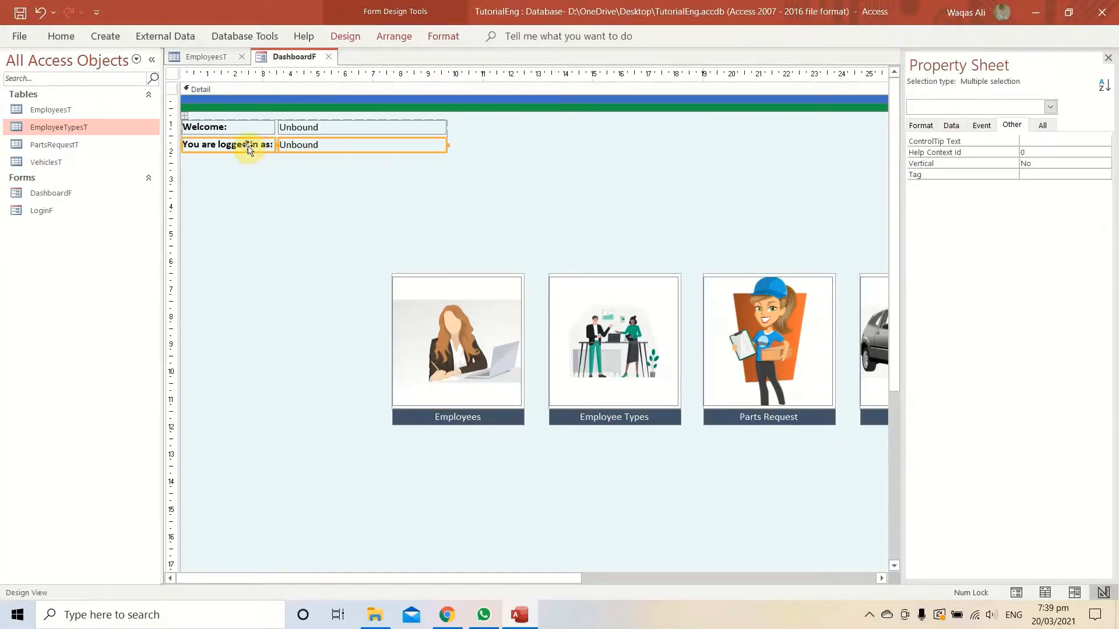
pyautogui.hotkey('ctrl', 'c')
pyautogui.hotkey('ctrl', 'v')
pyautogui.moveTo(249, 162); pyautogui.dragTo(247, 155)
pyautogui.click(337, 187)
pyautogui.click(269, 163)
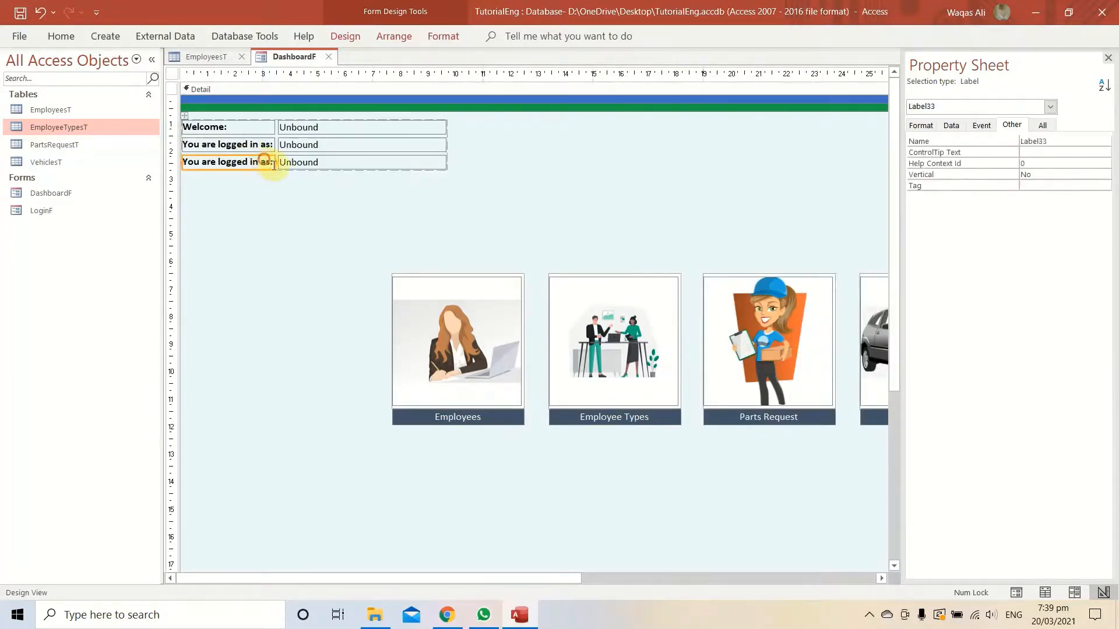
# Name the text box in the duplicated third row txtEmpTypeID
pyautogui.click(328, 162)
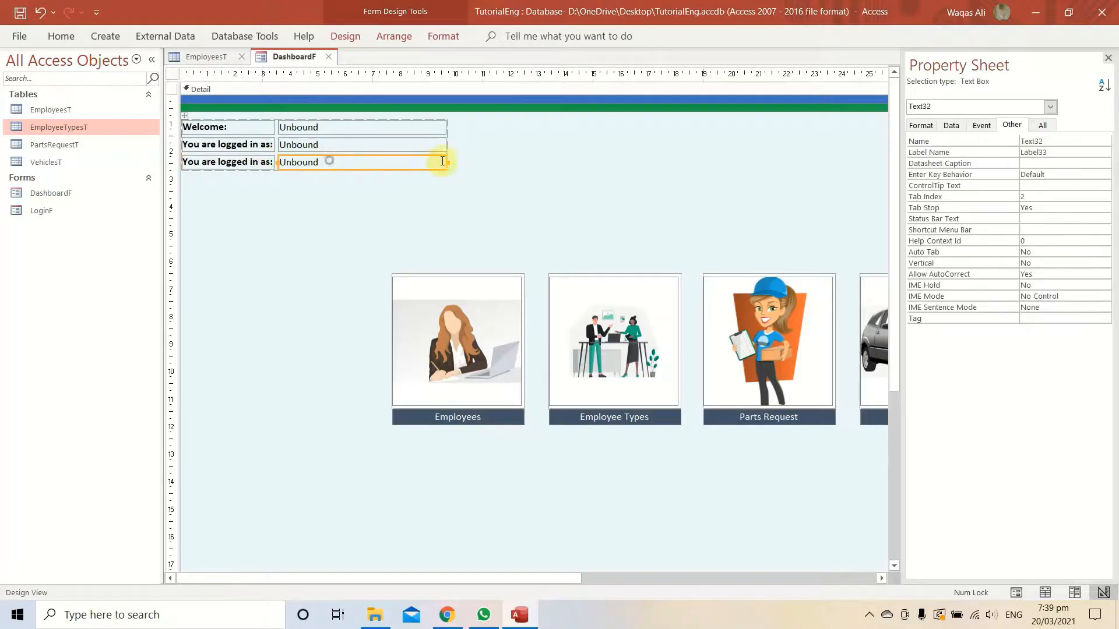
pyautogui.click(946, 142)
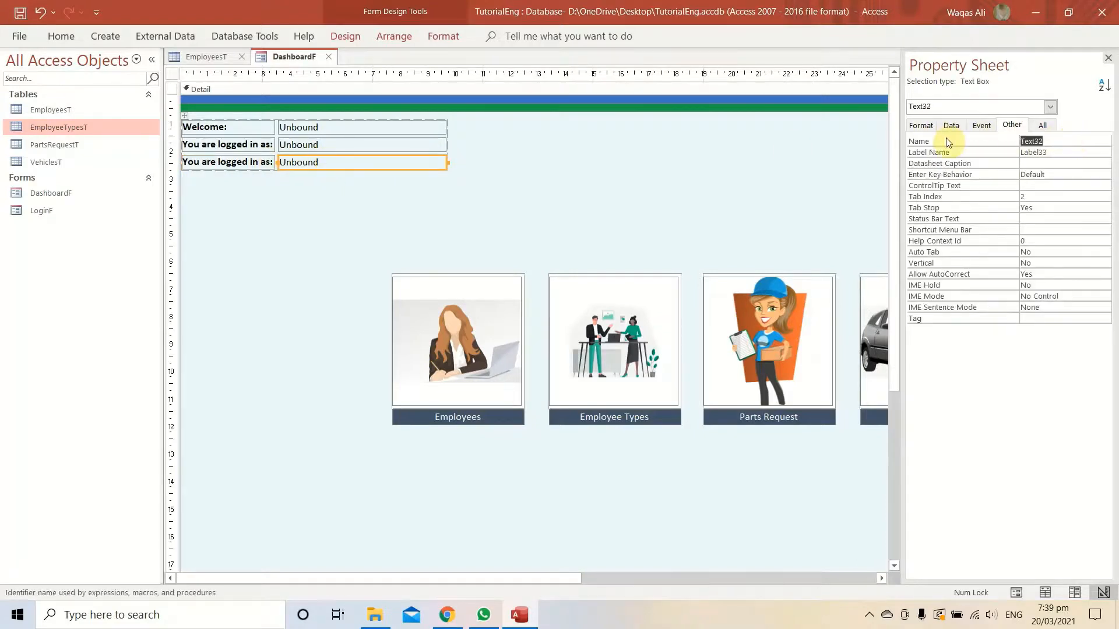
pyautogui.write('txtEmpTypeID')
pyautogui.press('Return')
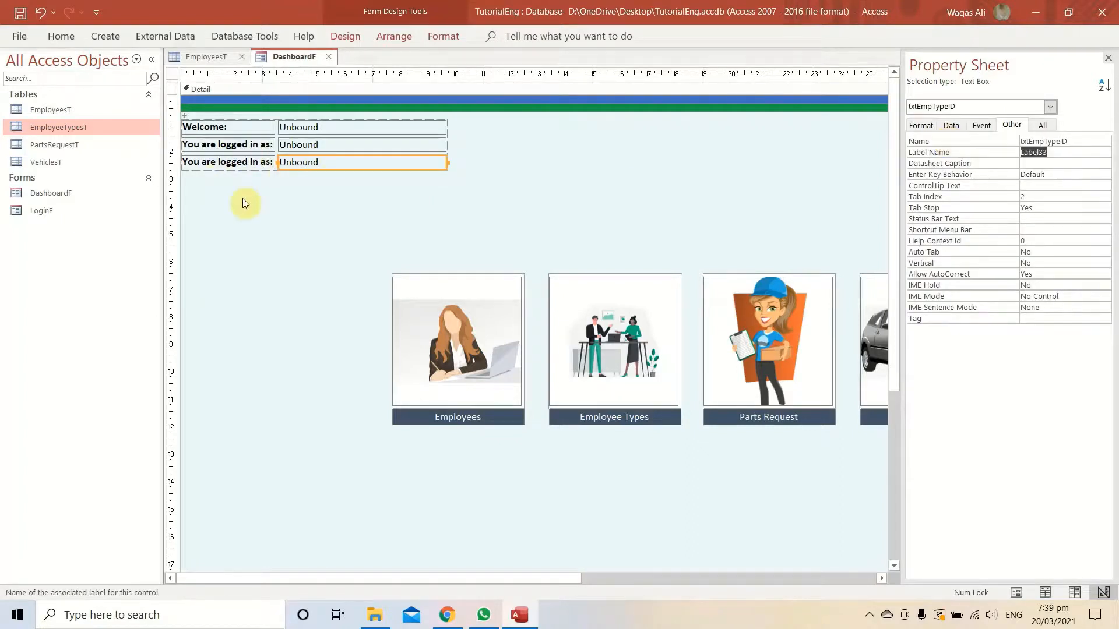
# Preview the dashboard in Form View to check the three stacked rows
pyautogui.rightClick(289, 58)
pyautogui.click(290, 60)
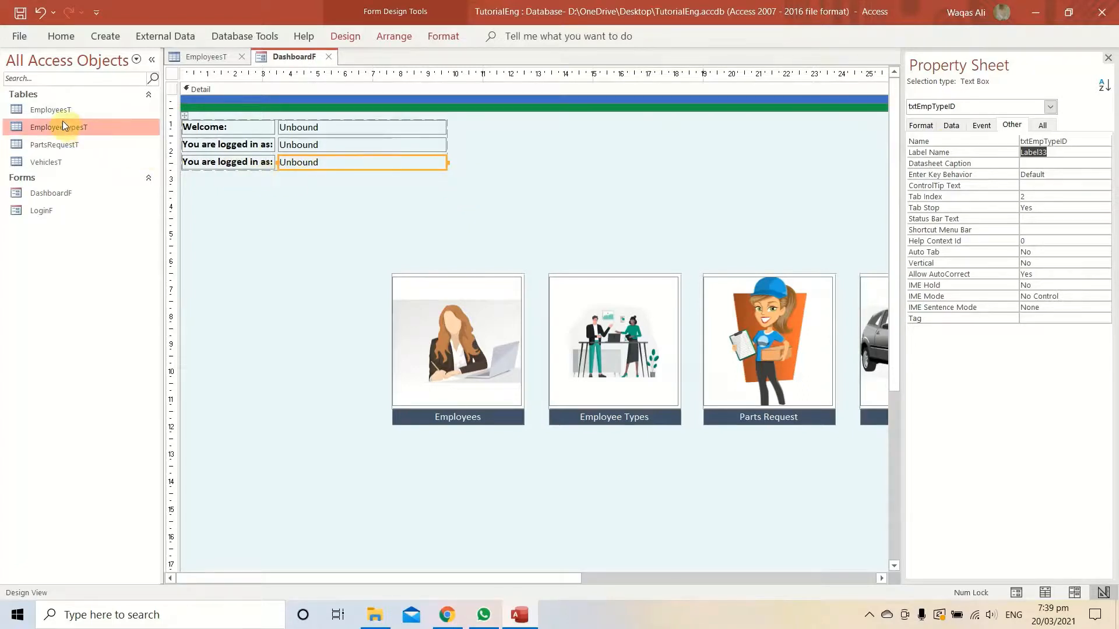
pyautogui.rightClick(274, 57)
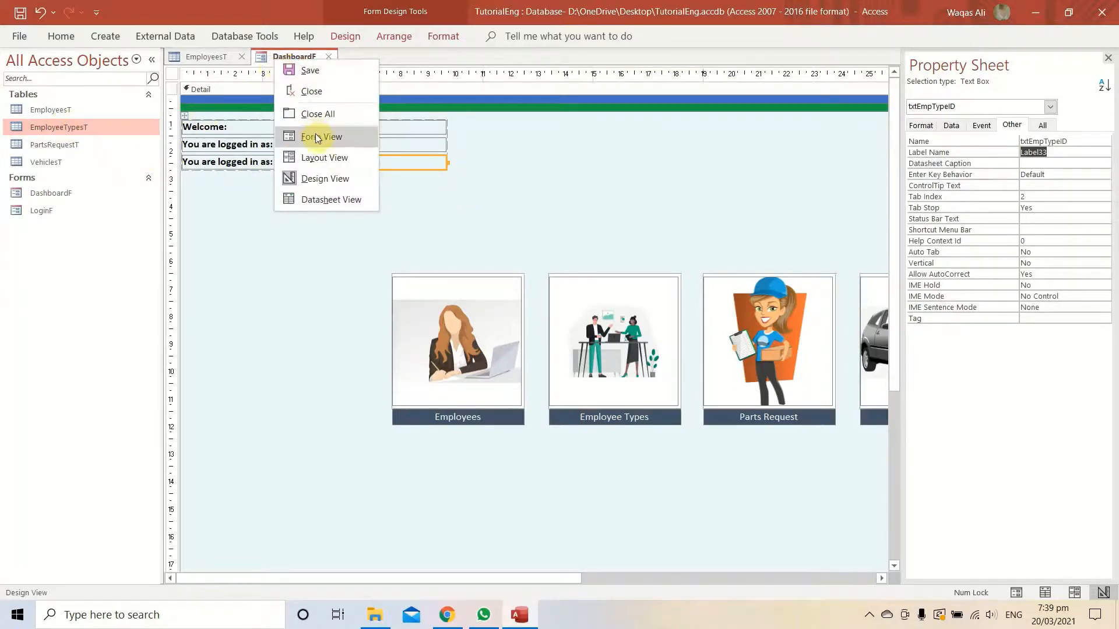
pyautogui.click(315, 132)
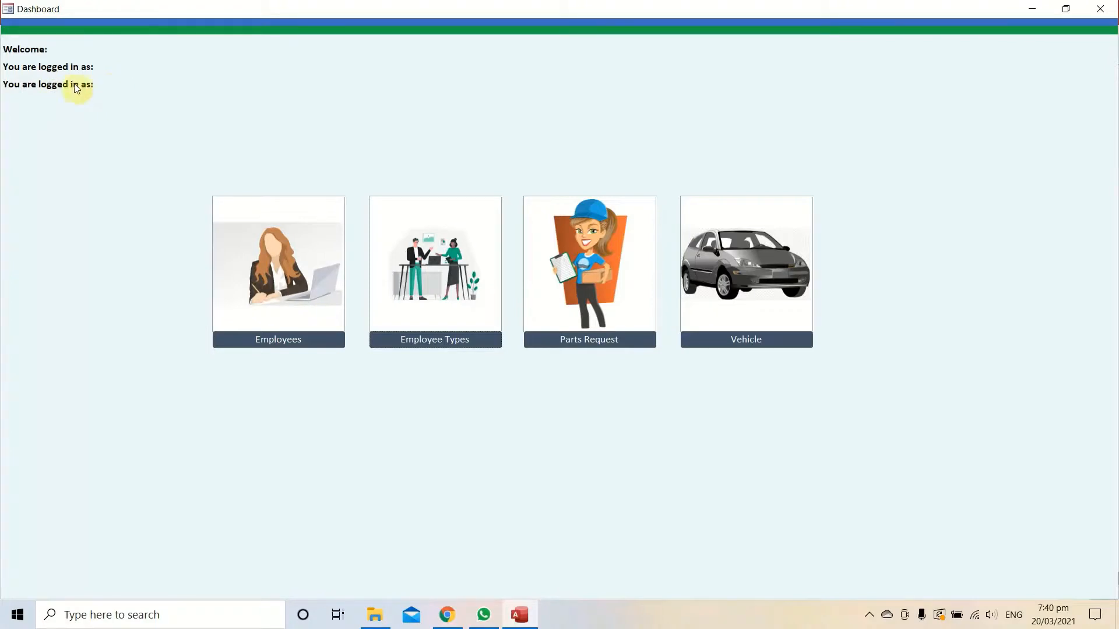
# In Design View, set Visible to No for the third row's label and text box
pyautogui.rightClick(149, 134)
pyautogui.click(199, 177)
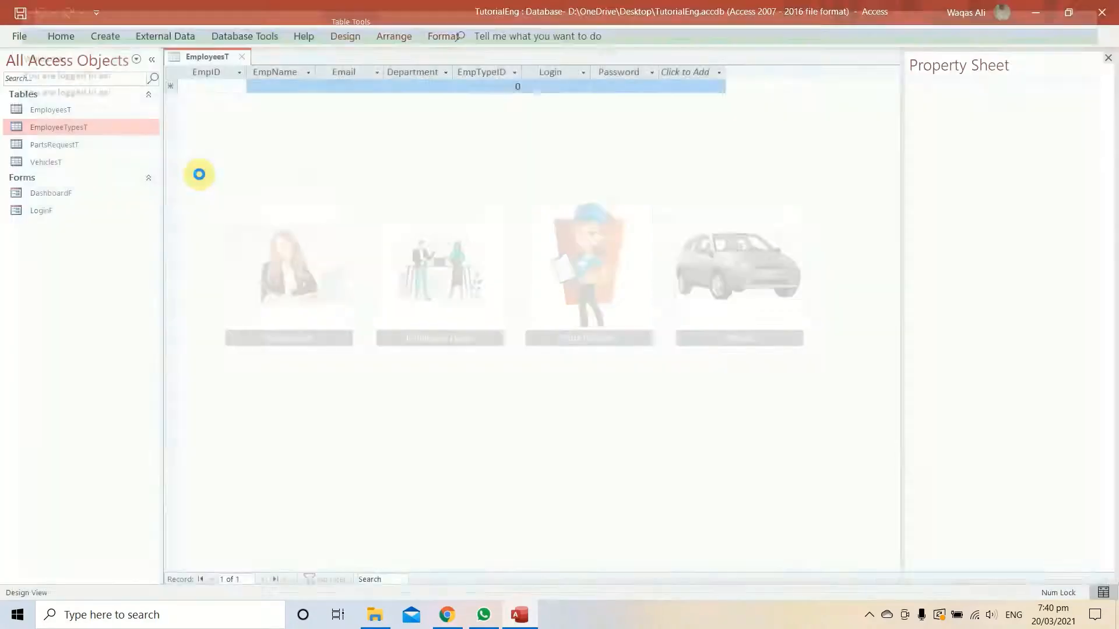
pyautogui.moveTo(370, 183); pyautogui.dragTo(188, 163)
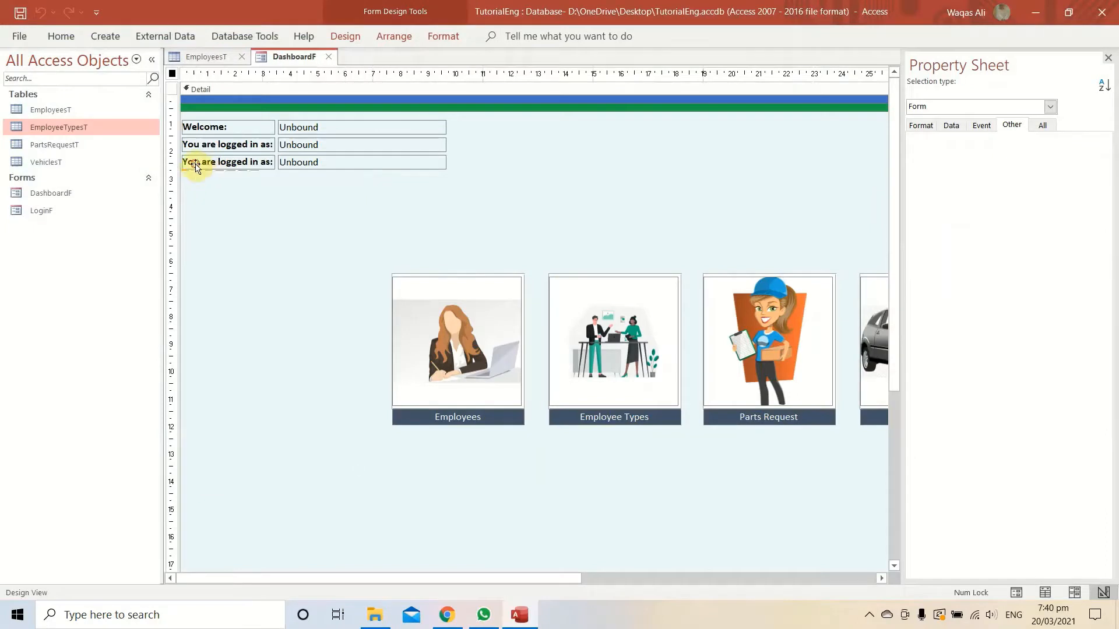
pyautogui.click(921, 124)
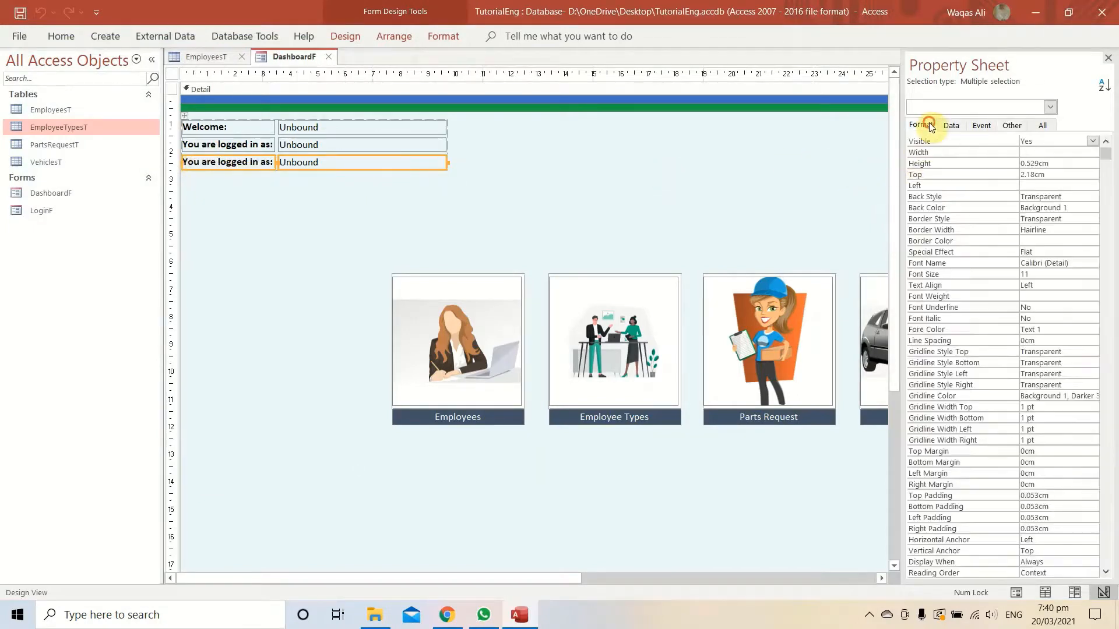
pyautogui.click(1092, 141)
pyautogui.click(1066, 162)
# Save DashboardF, preview it in Form View to check the hidden third row, and return to Design View
pyautogui.rightClick(288, 62)
pyautogui.click(309, 70)
pyautogui.rightClick(285, 64)
pyautogui.click(300, 69)
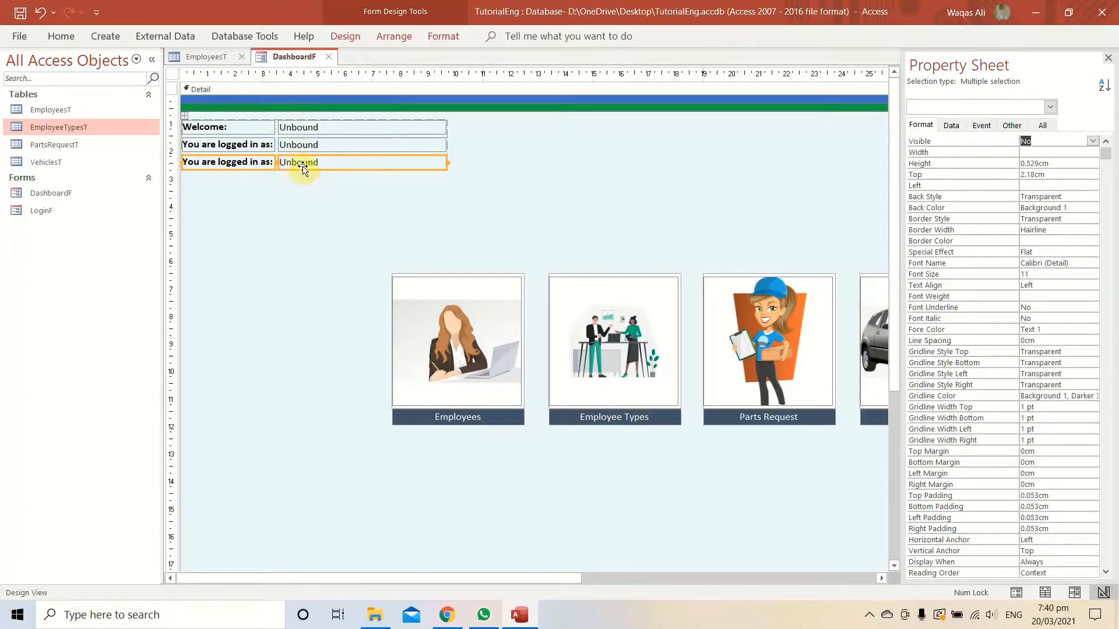
pyautogui.rightClick(287, 57)
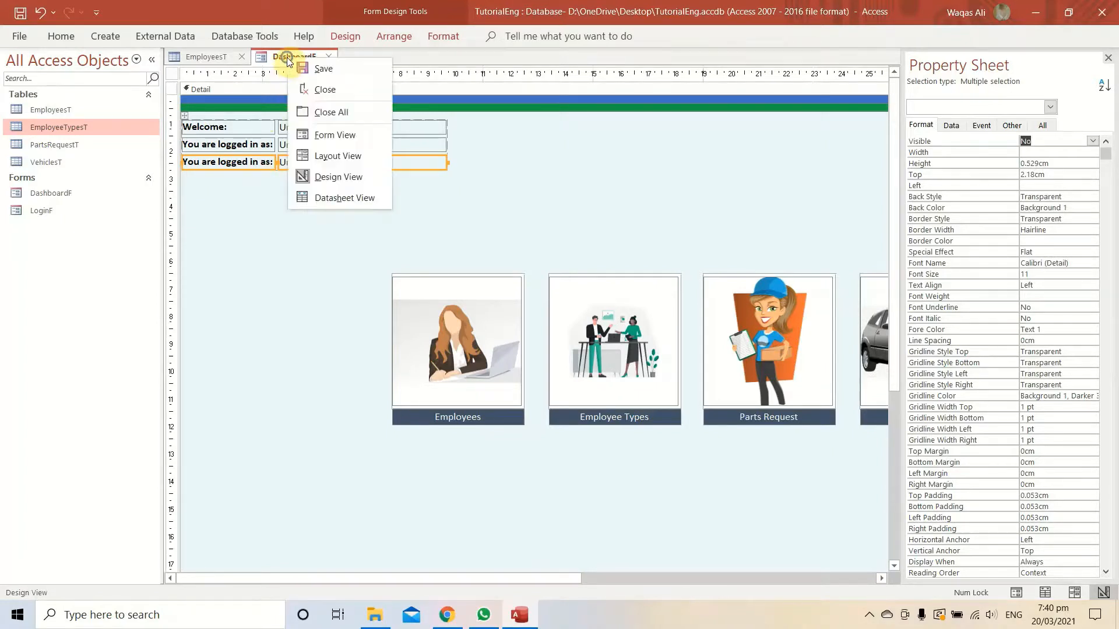
pyautogui.click(331, 133)
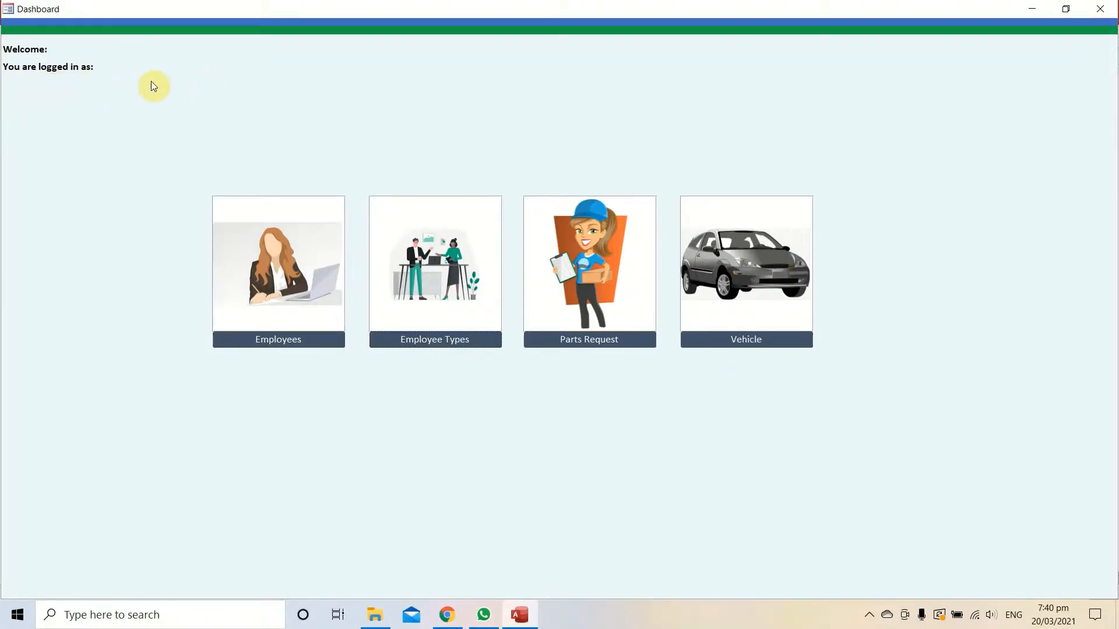
pyautogui.rightClick(149, 96)
pyautogui.click(180, 139)
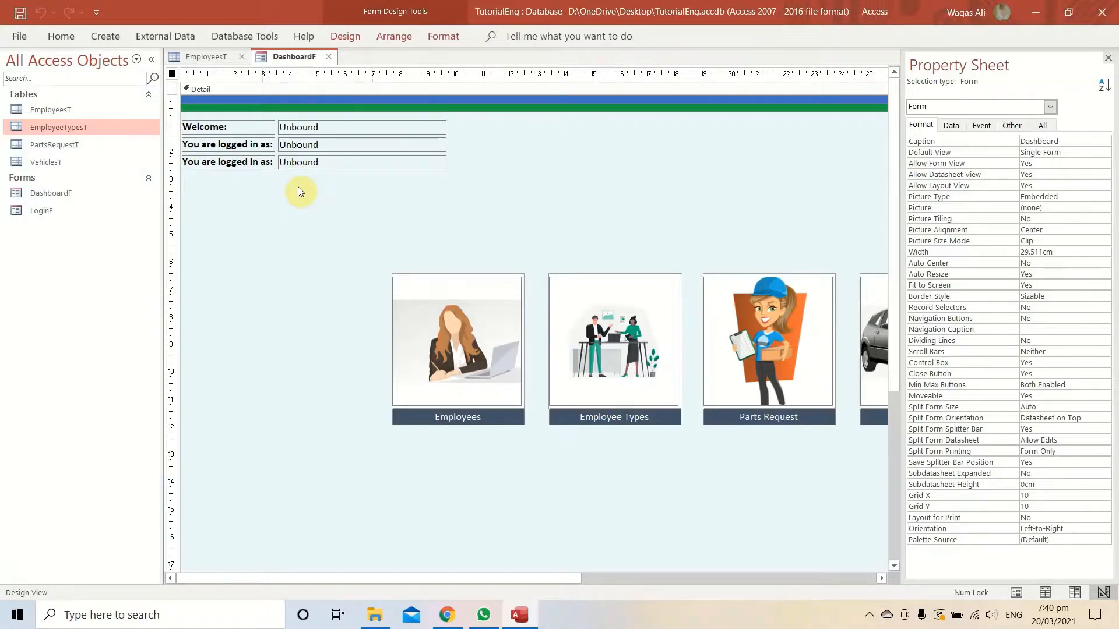
# Duplicate the three label and text box rows to the right of the originals and delete the copy's third row
pyautogui.rightClick(293, 58)
pyautogui.press('Escape')
pyautogui.moveTo(480, 127); pyautogui.dragTo(585, 173)
pyautogui.hotkey('ctrl', 'c')
pyautogui.hotkey('ctrl', 'v')
pyautogui.moveTo(670, 222); pyautogui.dragTo(564, 187)
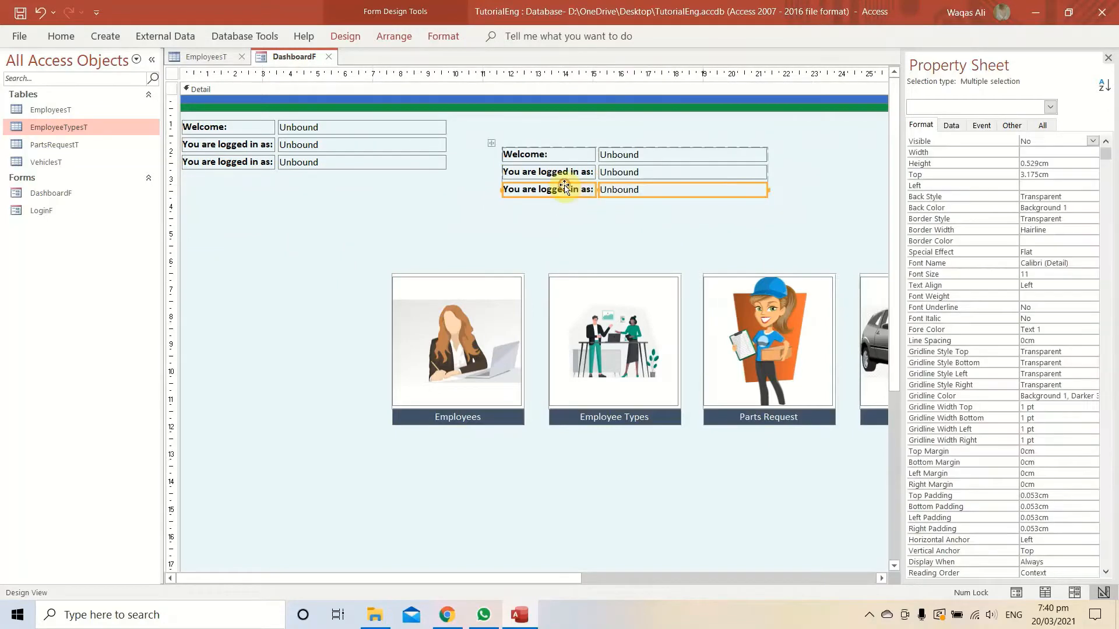
pyautogui.press('Delete')
# Change the caption of the copied "Welcome:" label to "Fiscal Year:"
pyautogui.click(543, 155)
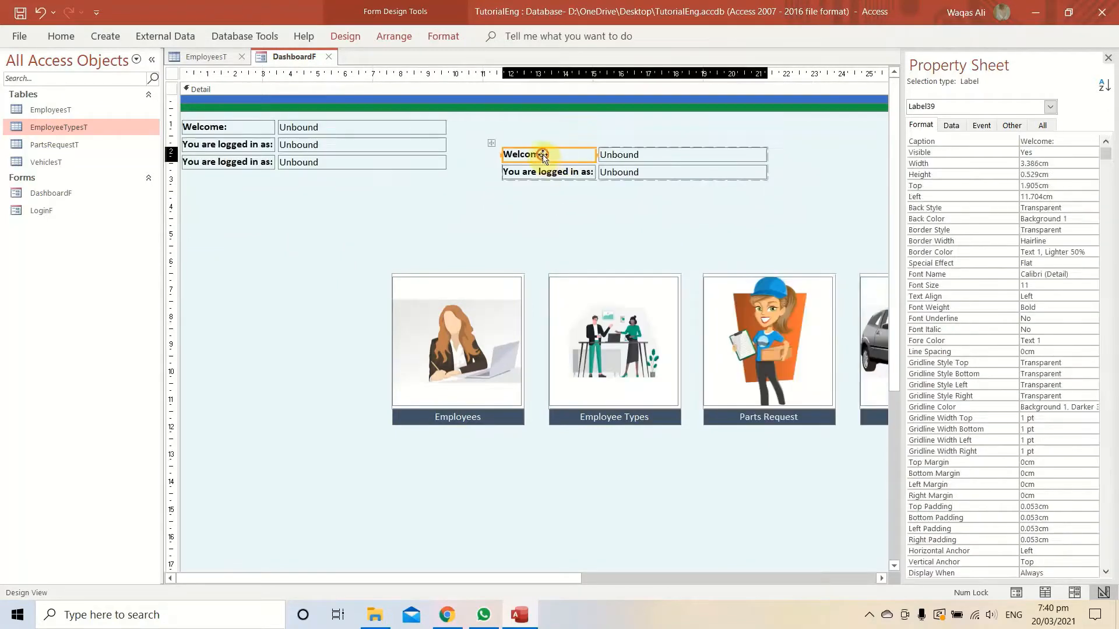
pyautogui.doubleClick(526, 155)
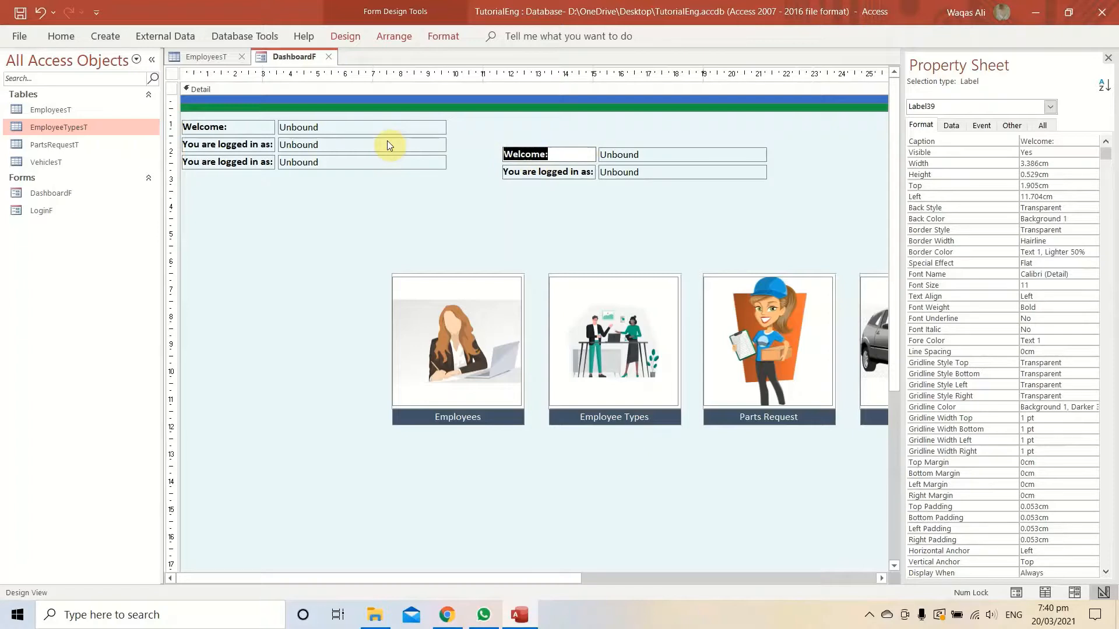
pyautogui.write('Fisa')
pyautogui.press('BackSpace')
pyautogui.write('cal Year:')
pyautogui.press('Return')
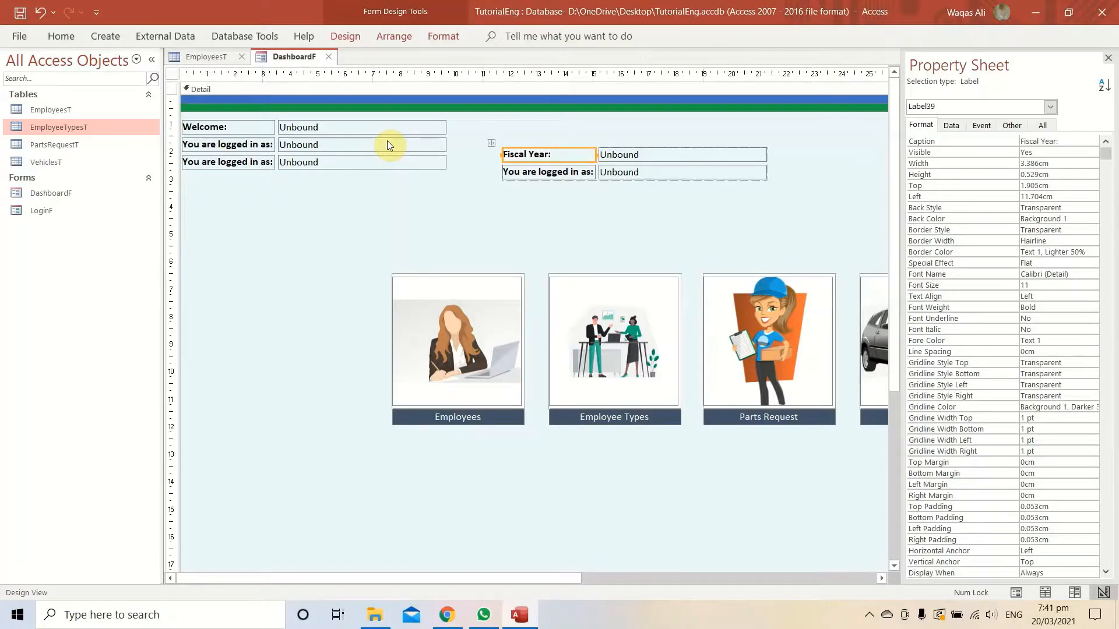
# Change the caption of the copied "You are logged in as:" label to "Fiscal Month:"
pyautogui.click(535, 173)
pyautogui.click(534, 172)
pyautogui.doubleClick(533, 172)
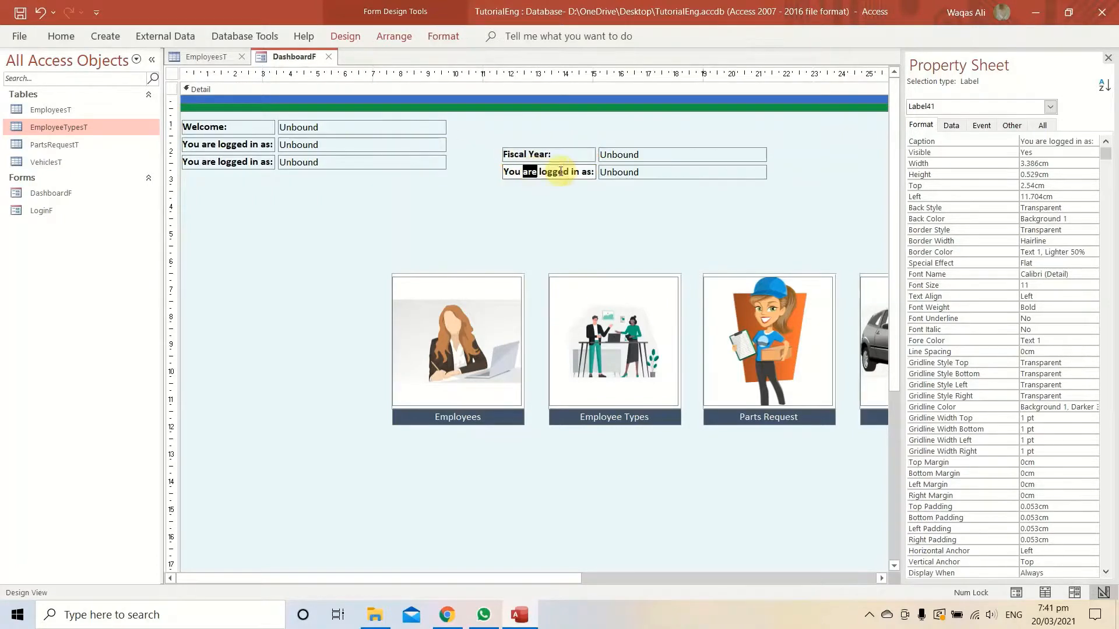
pyautogui.moveTo(590, 173); pyautogui.dragTo(467, 176)
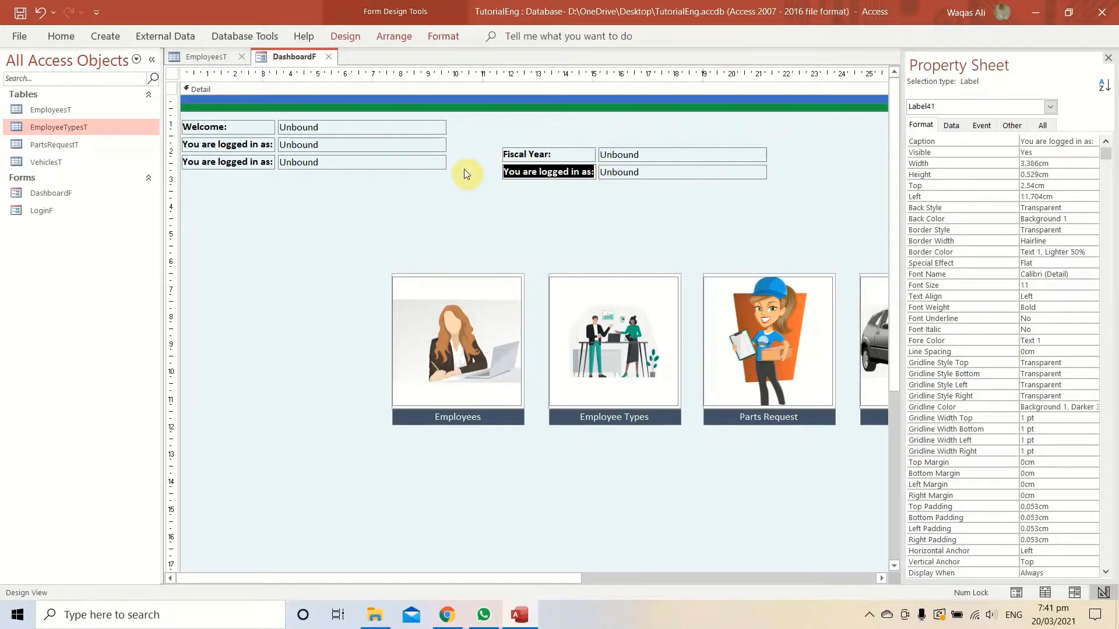
pyautogui.write('Fiscal')
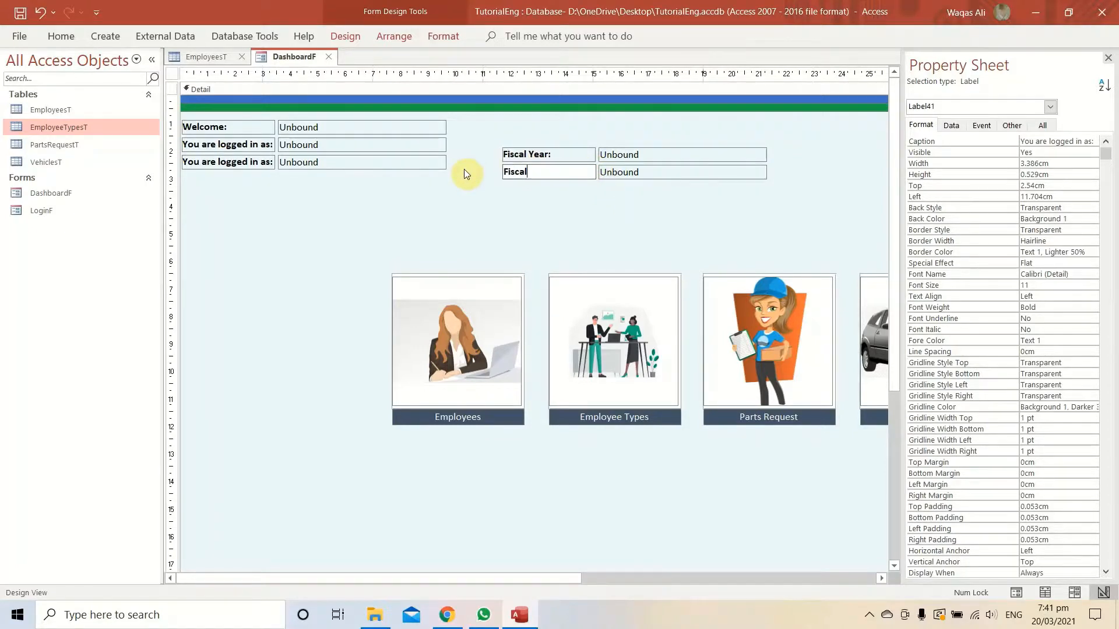
pyautogui.write(' M')
pyautogui.write('th:')
pyautogui.press('Return')
# Right-align the Fiscal Year and Fiscal Month labels and narrow them from their left edge to about 2.58 cm
pyautogui.keyDown('shift'); pyautogui.click(535, 154); pyautogui.keyUp('shift')
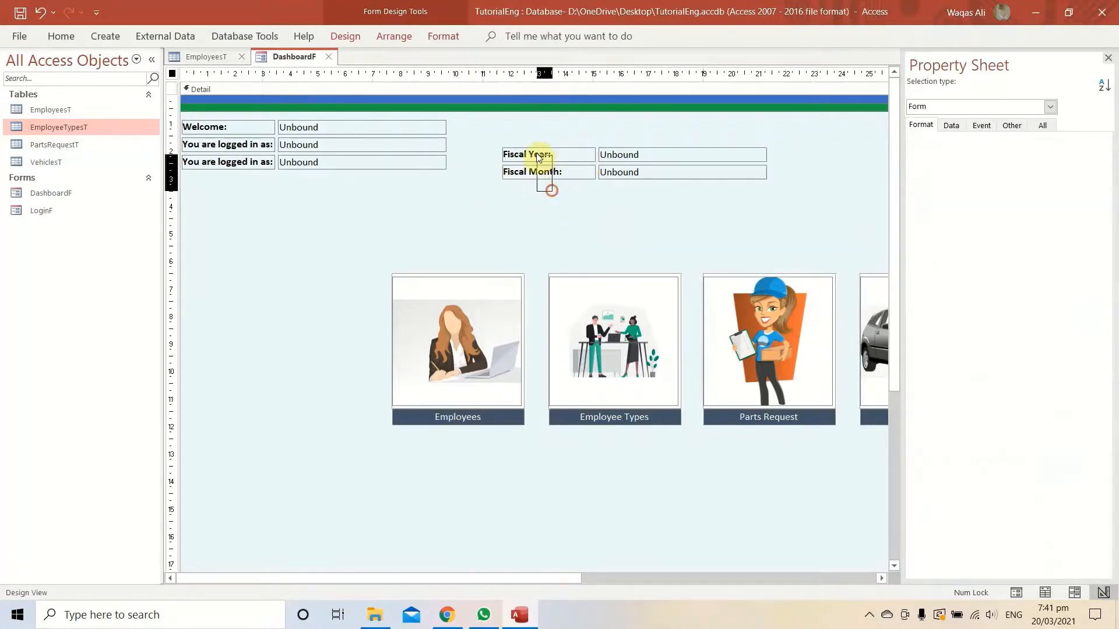
pyautogui.click(60, 37)
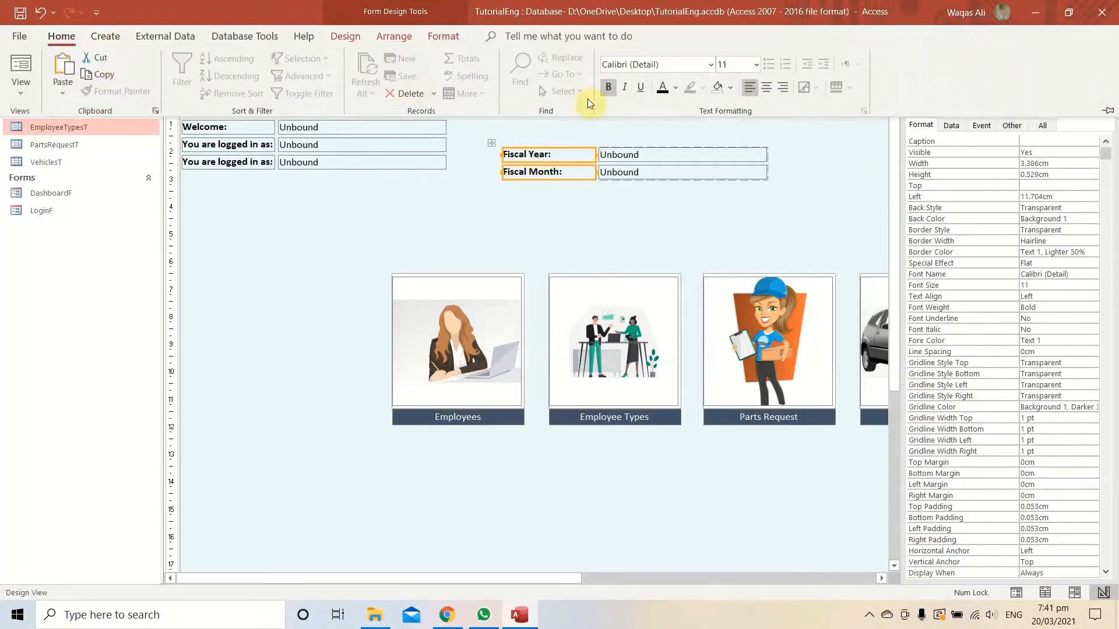
pyautogui.click(782, 89)
pyautogui.click(620, 198)
pyautogui.click(533, 200)
pyautogui.moveTo(533, 198); pyautogui.dragTo(525, 153)
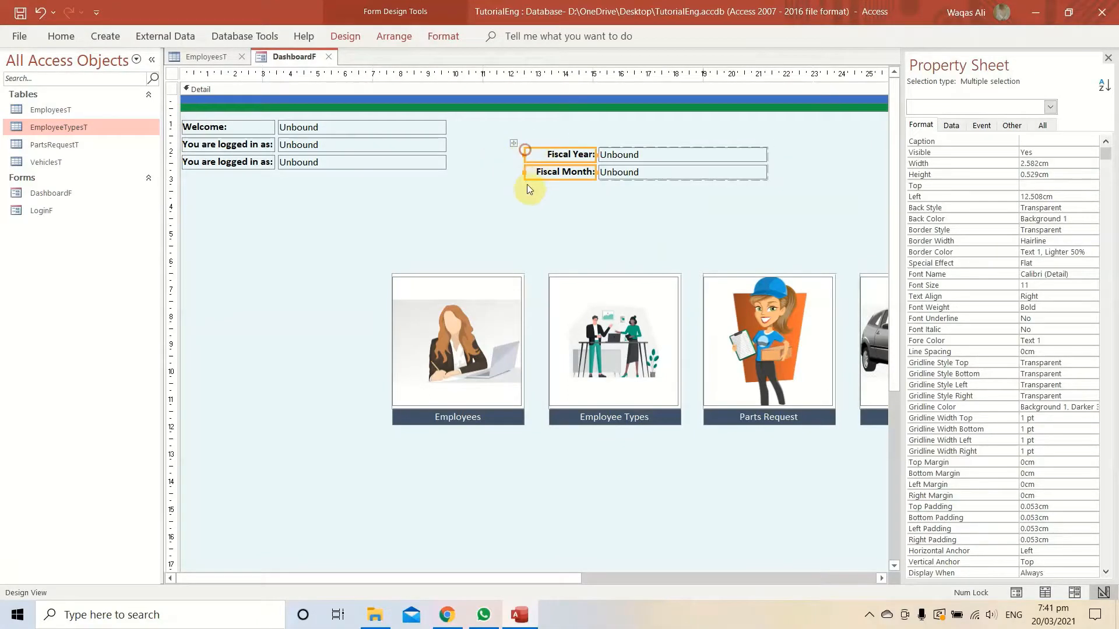
# Name the Fiscal Year text box txtFY and the Fiscal Month text box txtFM
pyautogui.click(736, 154)
pyautogui.click(1014, 126)
pyautogui.doubleClick(1065, 141)
pyautogui.write('tx')
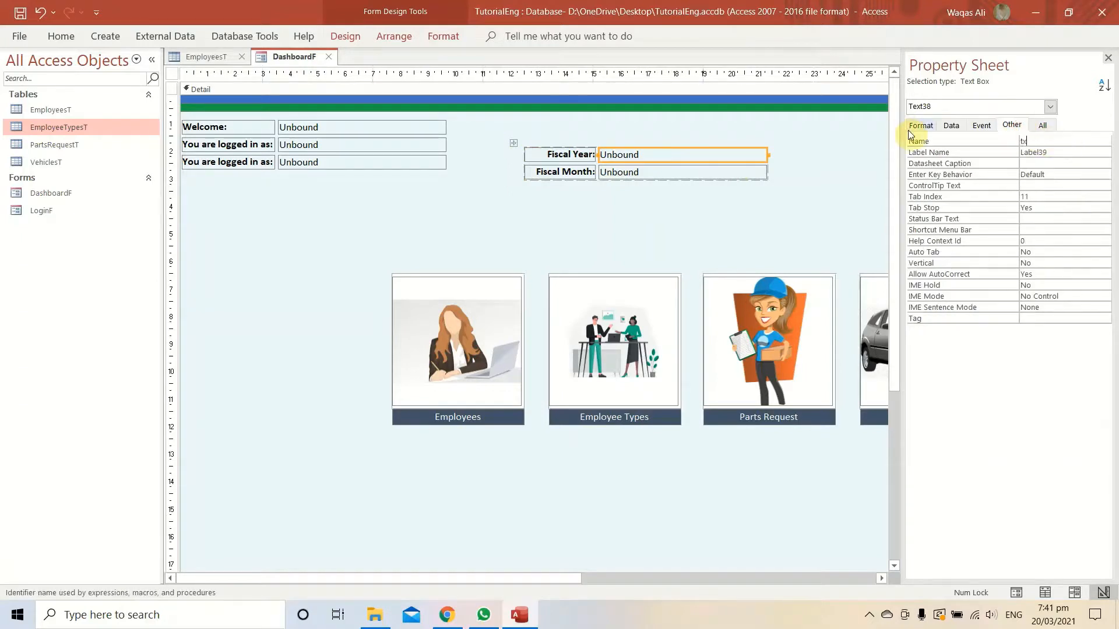
pyautogui.write('tFY')
pyautogui.press('Return')
pyautogui.click(726, 176)
pyautogui.click(971, 141)
pyautogui.write('txtFM')
pyautogui.press('Return')
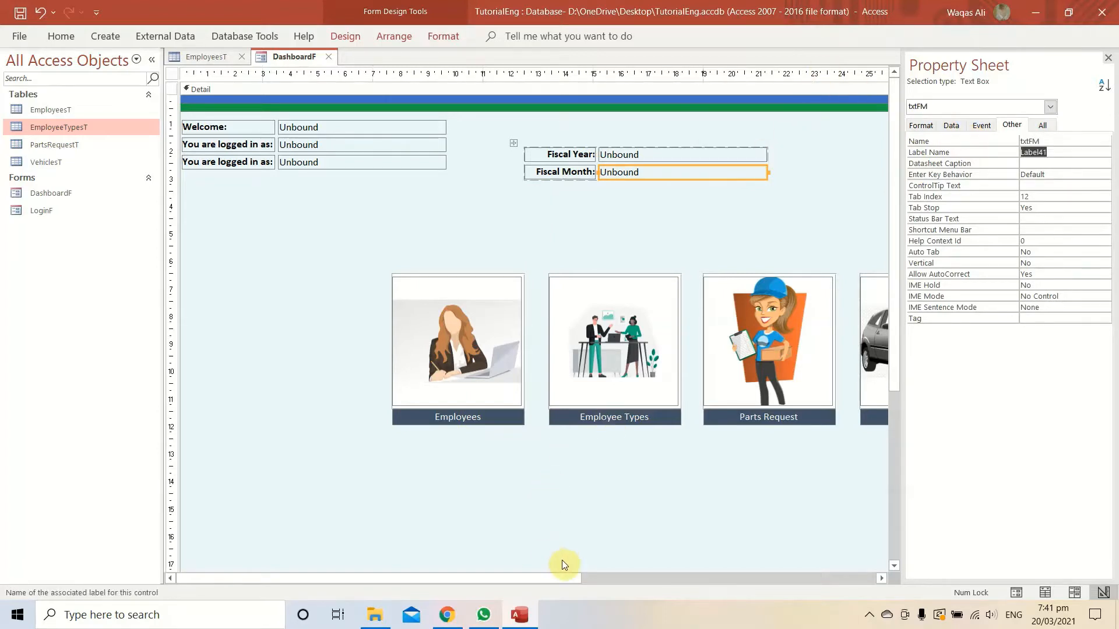
# Narrow both fiscal text boxes and move the two rows to the form's upper-right corner below the green band
pyautogui.moveTo(564, 577); pyautogui.dragTo(739, 568)
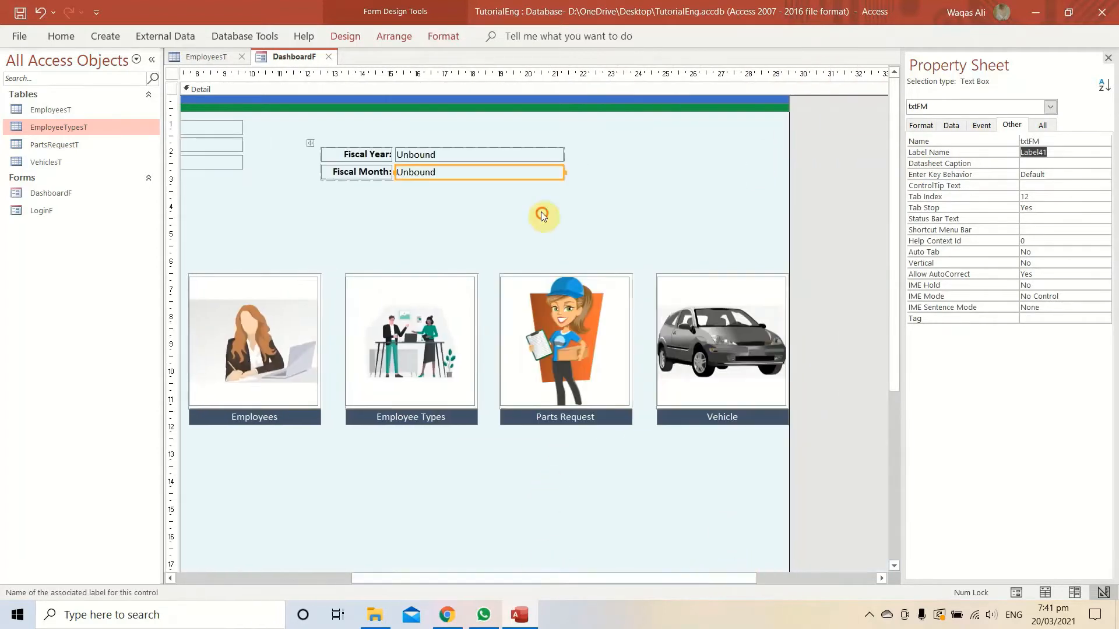
pyautogui.keyDown('shift'); pyautogui.click(563, 156); pyautogui.keyUp('shift')
pyautogui.moveTo(563, 154); pyautogui.dragTo(452, 155)
pyautogui.moveTo(437, 213); pyautogui.dragTo(682, 127)
# Set the Horizontal Anchor of the fiscal labels and text boxes to Right
pyautogui.click(921, 124)
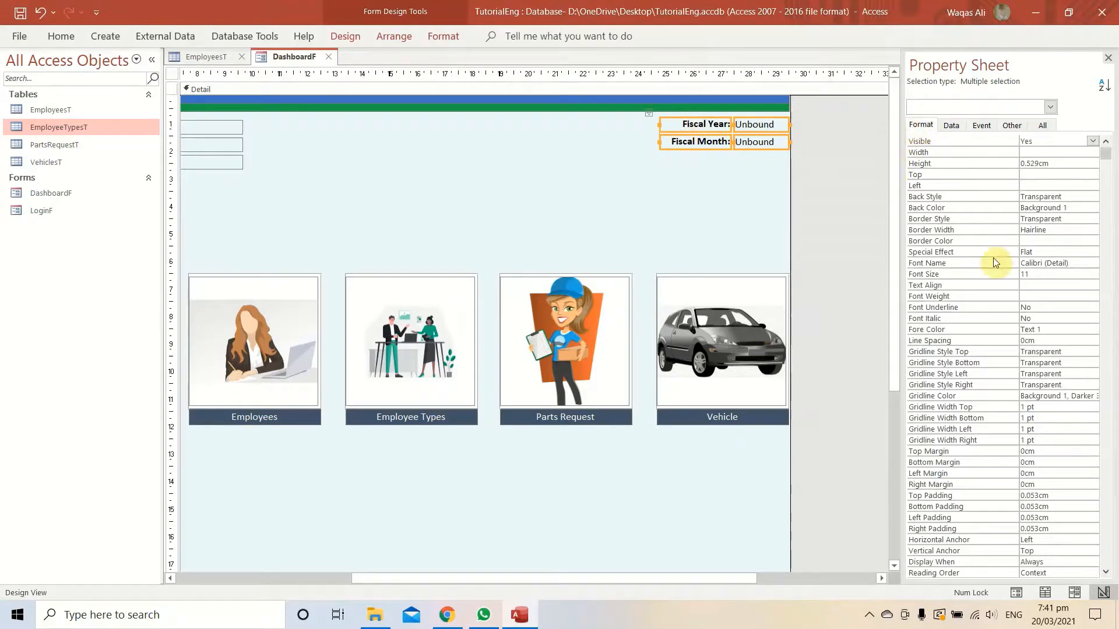
pyautogui.scroll(-1, 1049, 506)
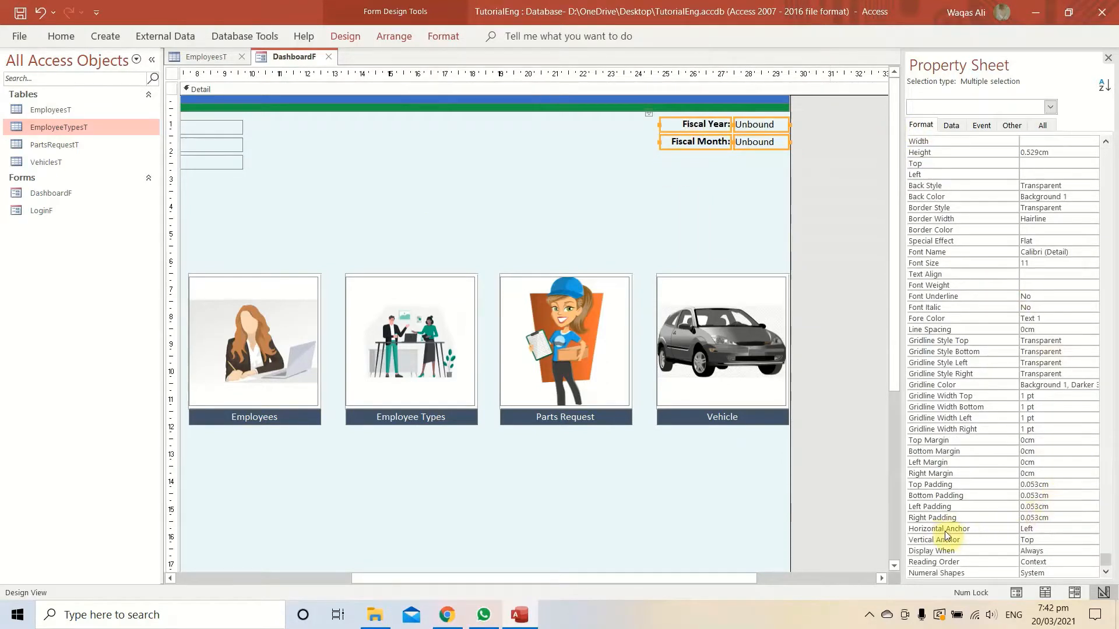
pyautogui.click(1044, 528)
pyautogui.click(1092, 529)
pyautogui.click(1048, 551)
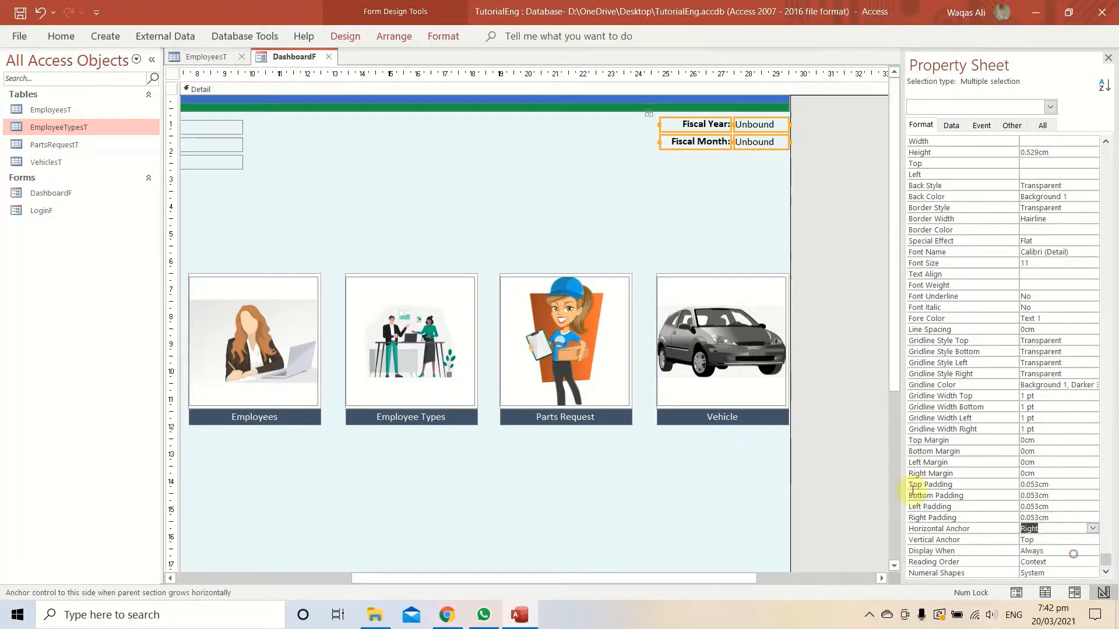
# Preview the dashboard in Form View to check the fiscal fields and navigation tiles, and return to Design View
pyautogui.rightClick(260, 56)
pyautogui.rightClick(289, 55)
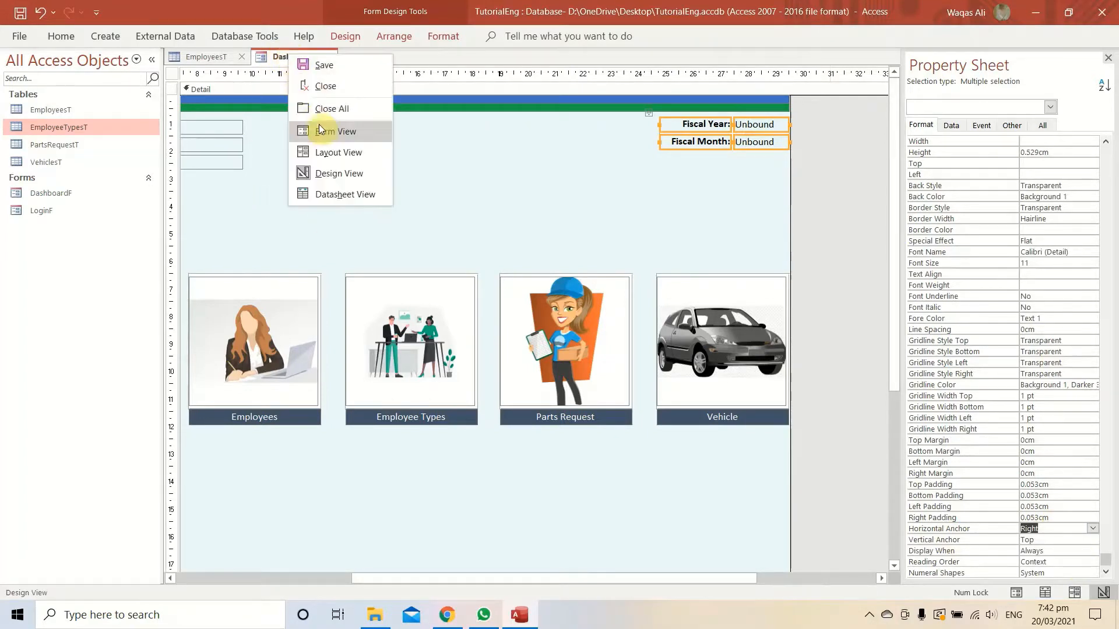
pyautogui.click(320, 129)
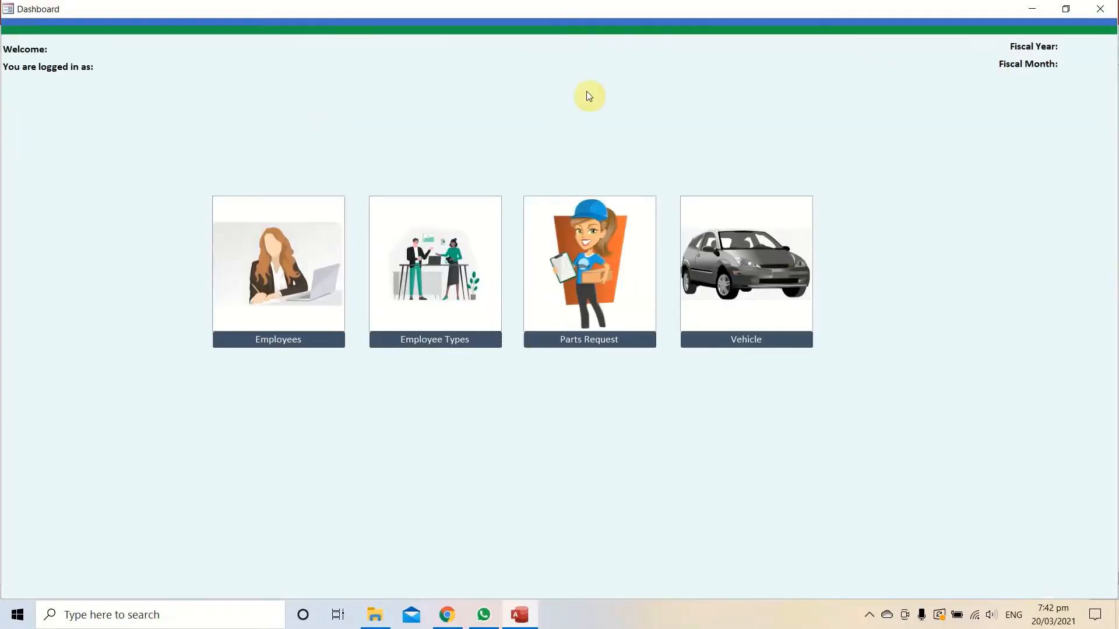
pyautogui.click(1081, 46)
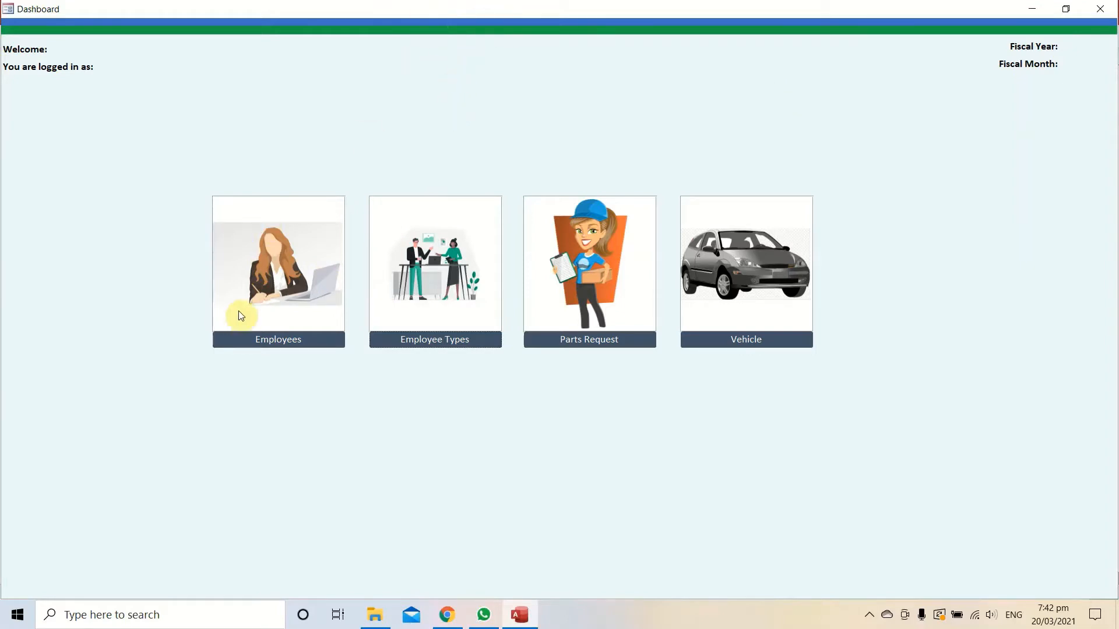
pyautogui.click(280, 300)
pyautogui.click(296, 344)
pyautogui.click(434, 340)
pyautogui.click(624, 340)
pyautogui.rightClick(942, 299)
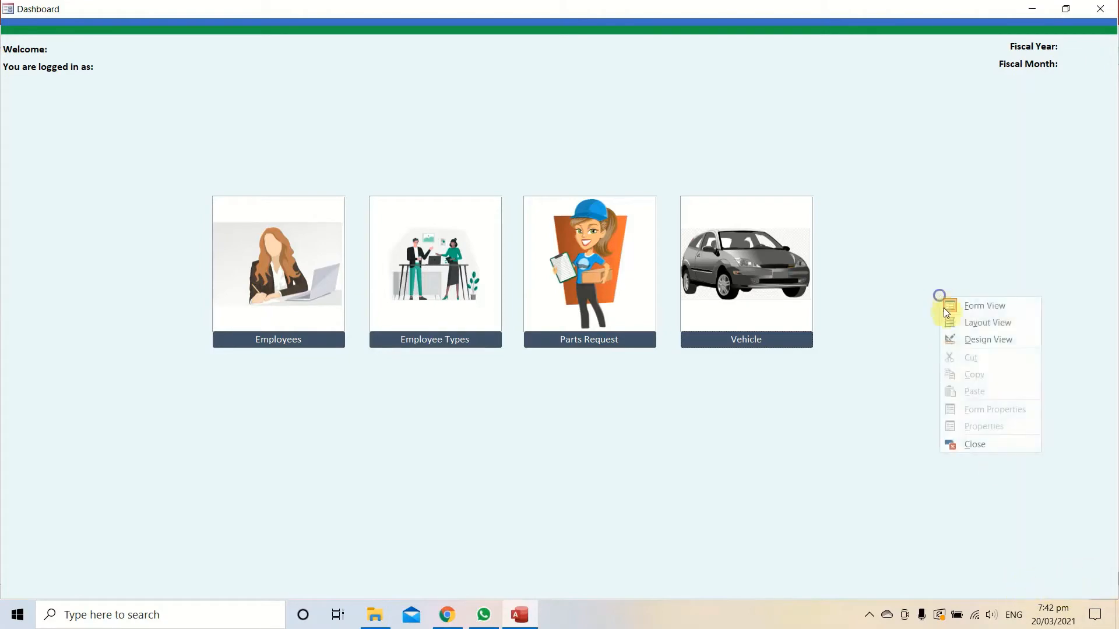
pyautogui.click(956, 334)
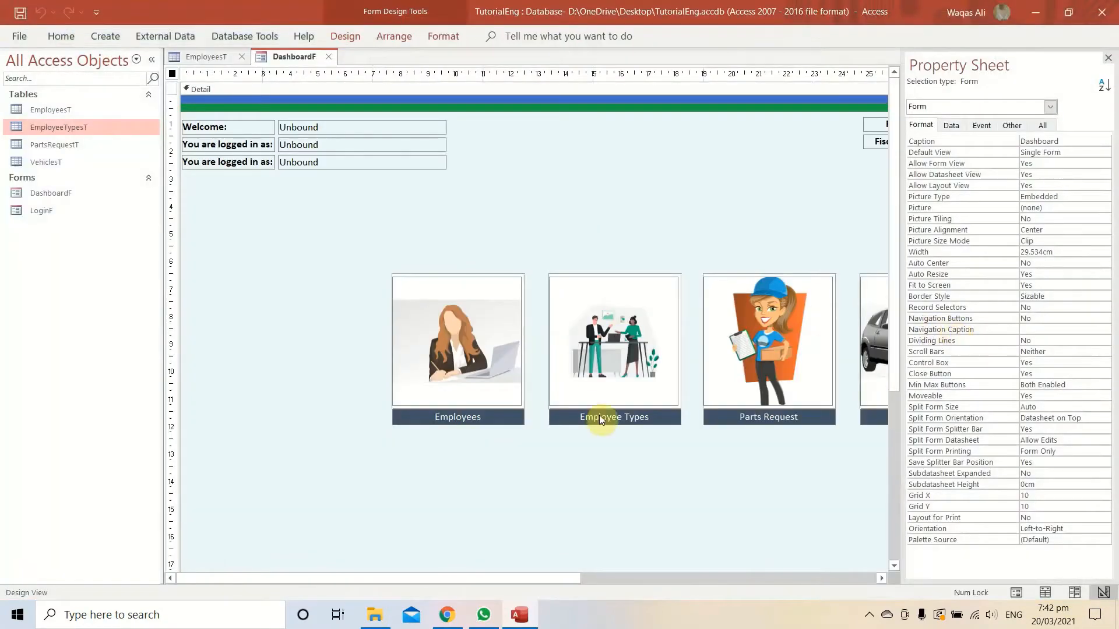
# Add a command button at the form's lower-right corner, below the Vehicle tile, without using the wizard
pyautogui.click(350, 36)
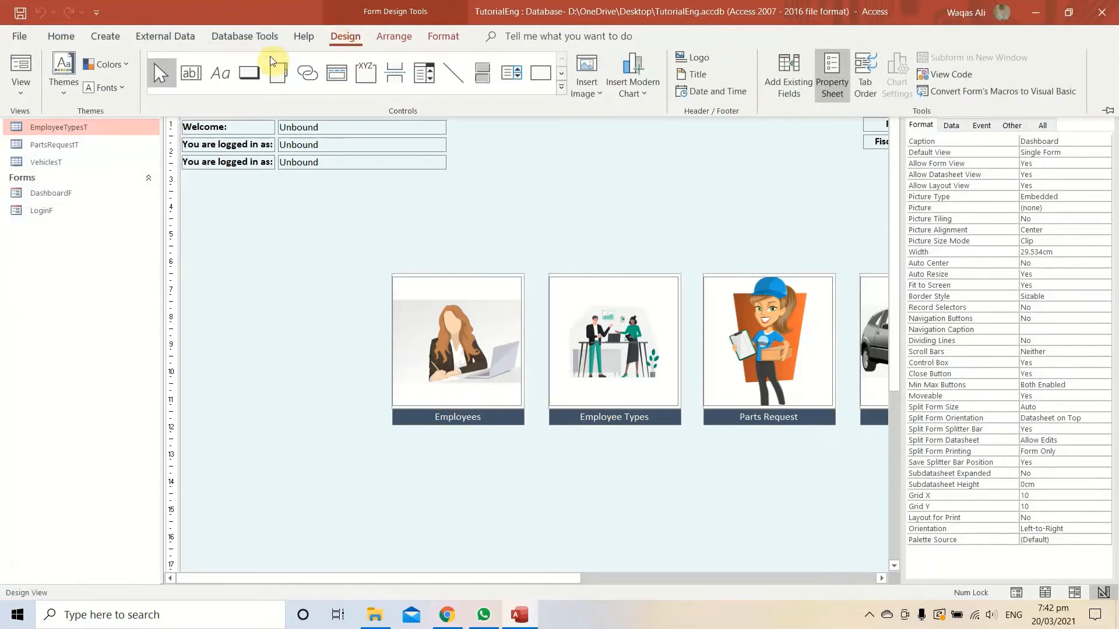
pyautogui.click(249, 73)
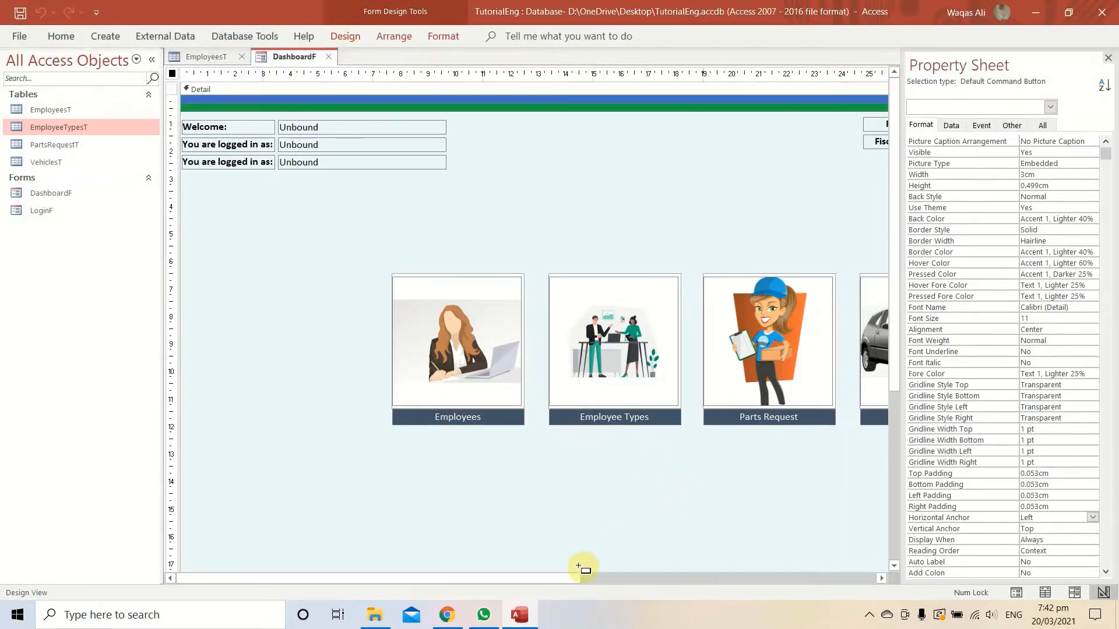
pyautogui.click(699, 578)
pyautogui.click(699, 578)
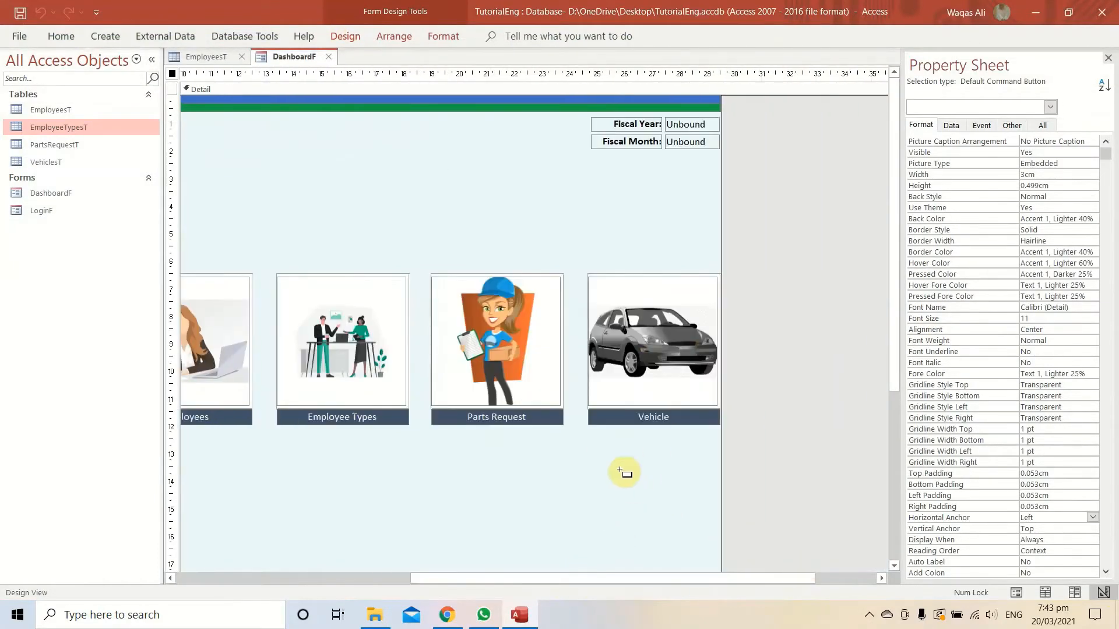
pyautogui.scroll(-2, 641, 471)
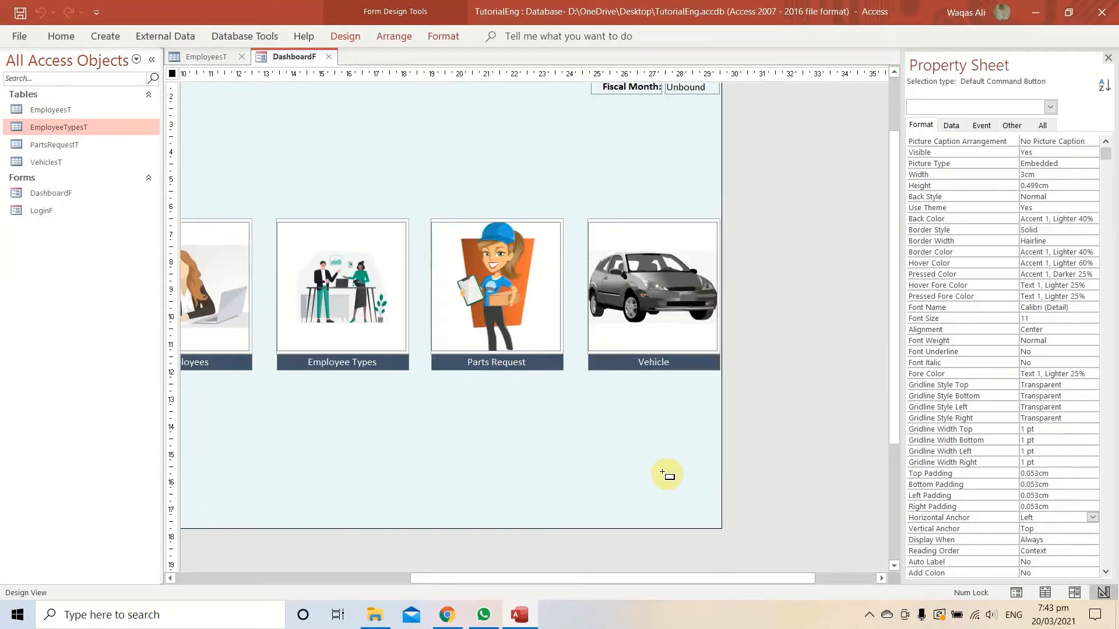
pyautogui.click(638, 505)
pyautogui.click(511, 334)
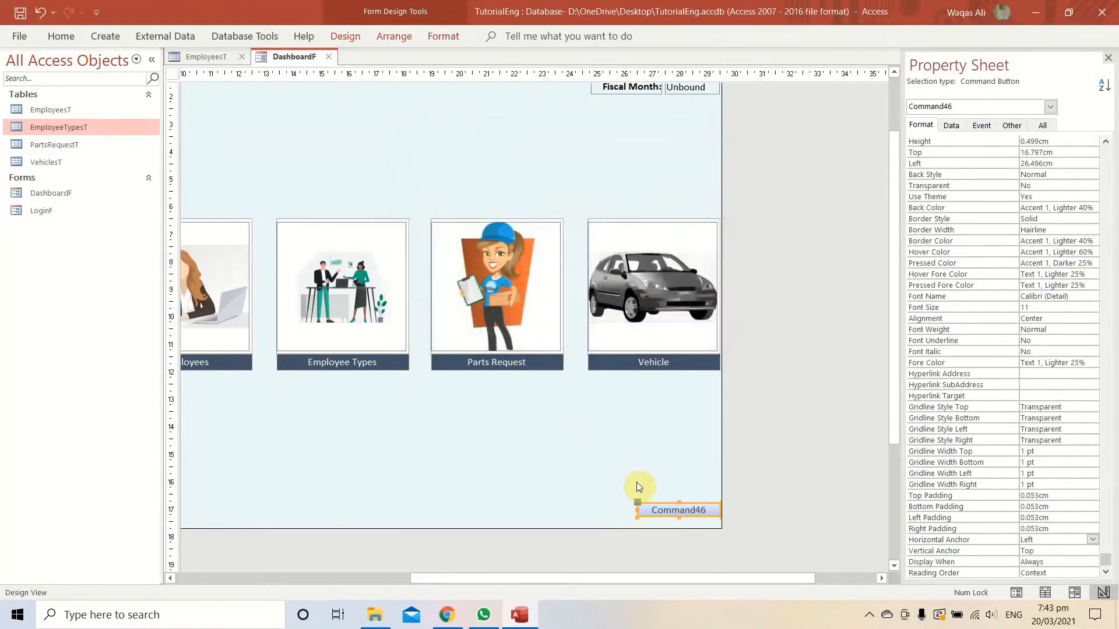
# Change the new command button's caption to "Log Out"
pyautogui.doubleClick(685, 515)
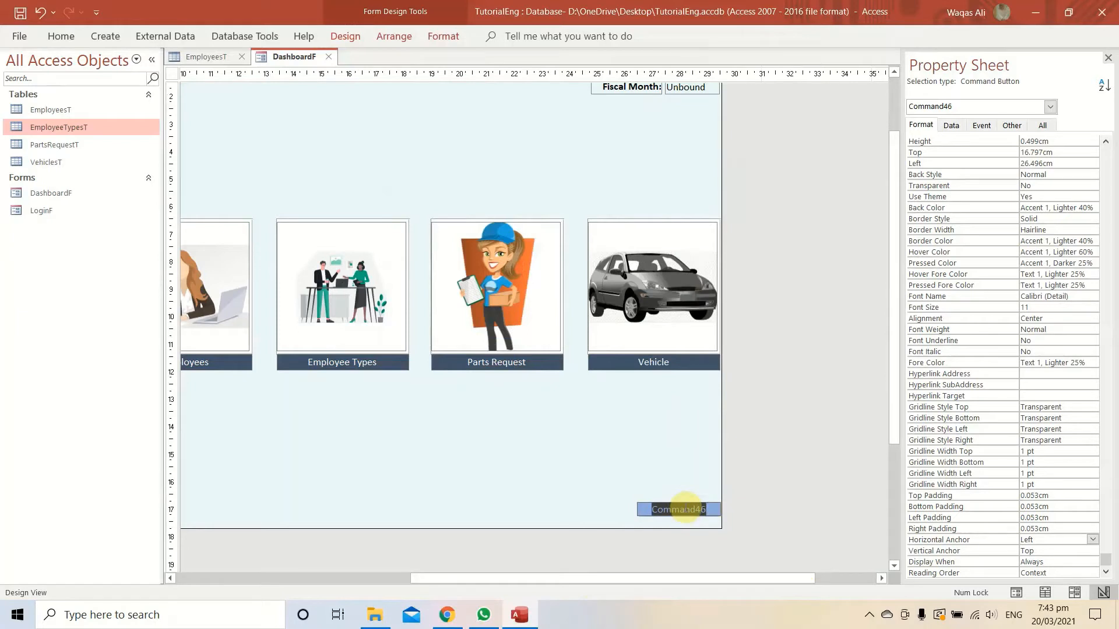
pyautogui.write('Log Out')
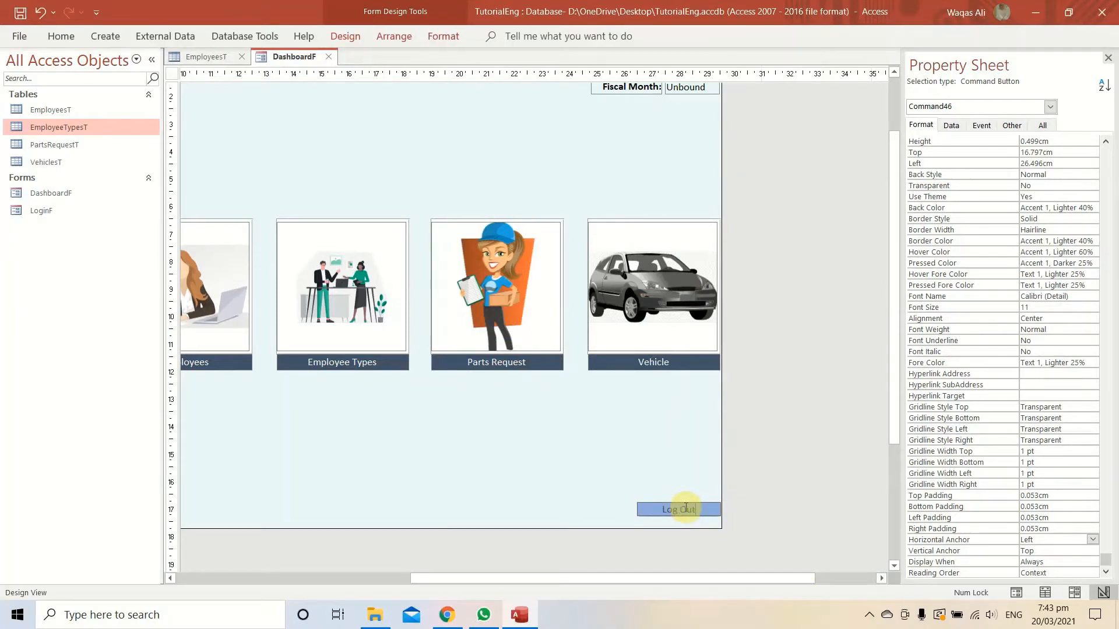
pyautogui.press('Return')
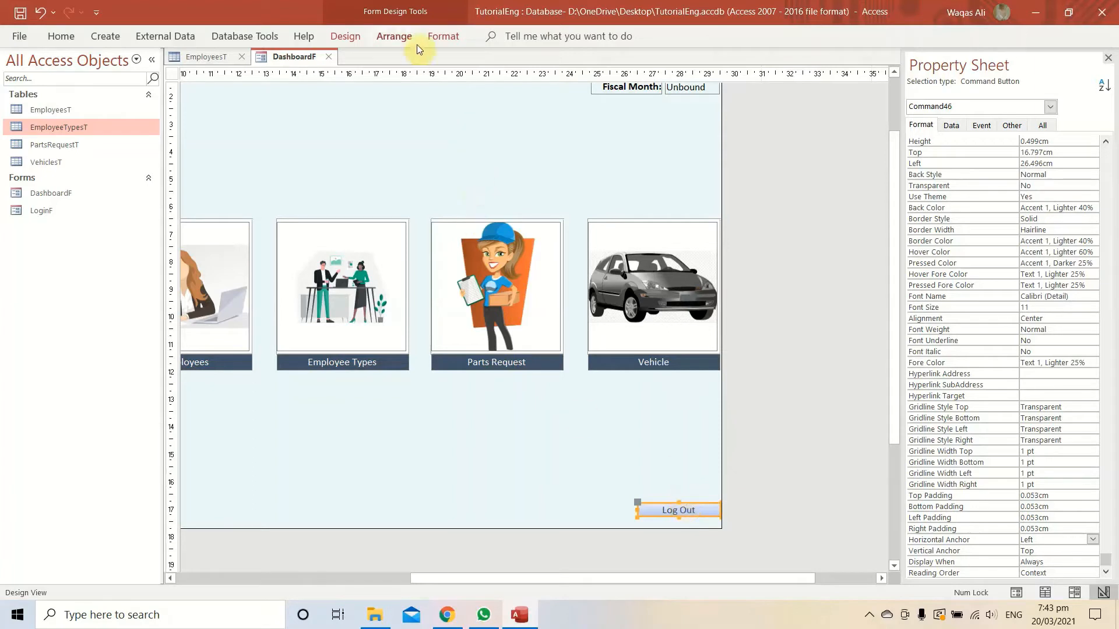
# Apply the white quick style with an orange outline to the Log Out button, and change its shape outline to dark red
pyautogui.click(437, 38)
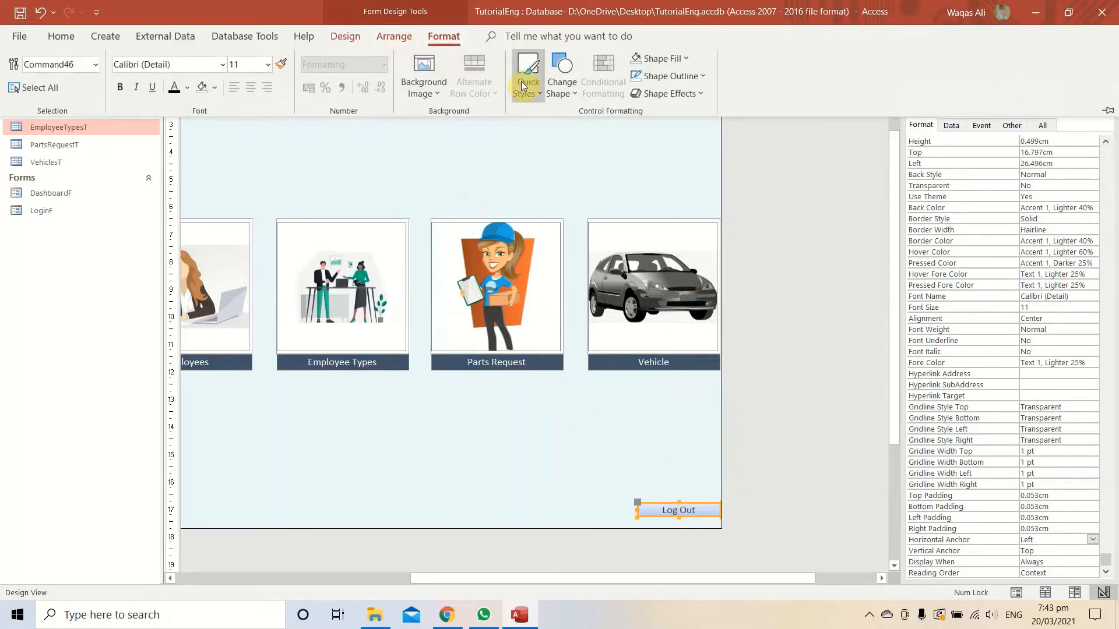
pyautogui.click(527, 74)
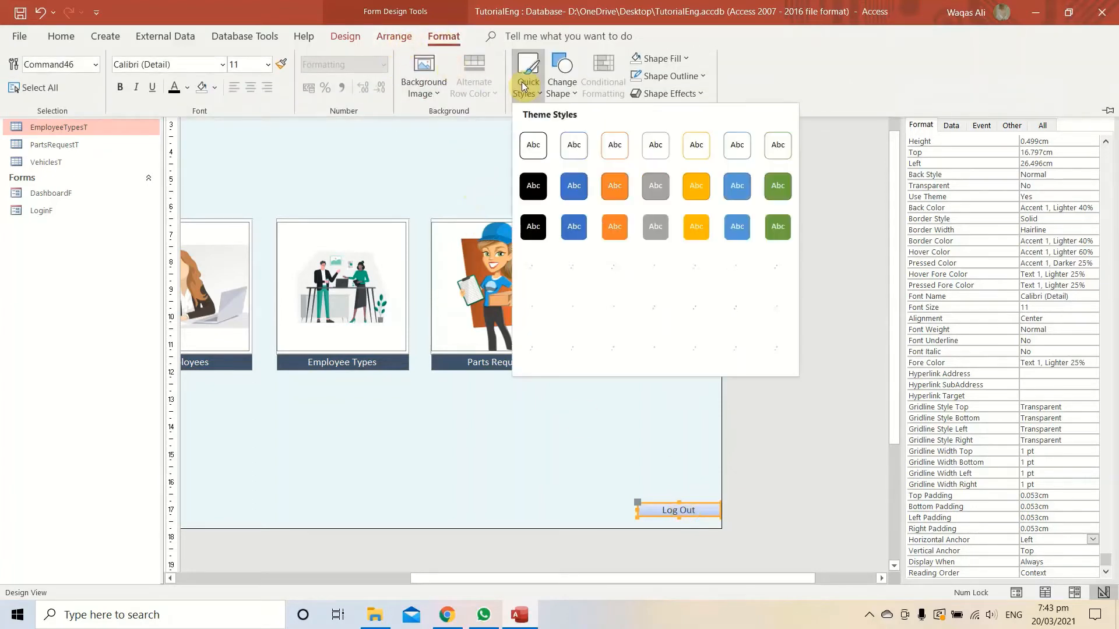
pyautogui.click(615, 147)
pyautogui.click(686, 77)
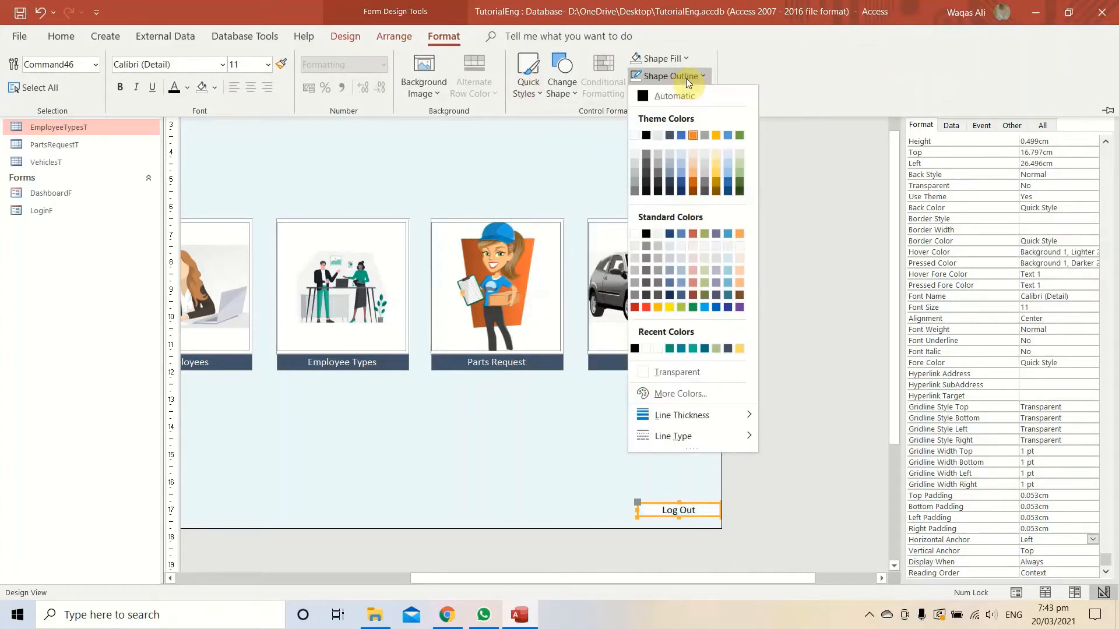
pyautogui.click(635, 308)
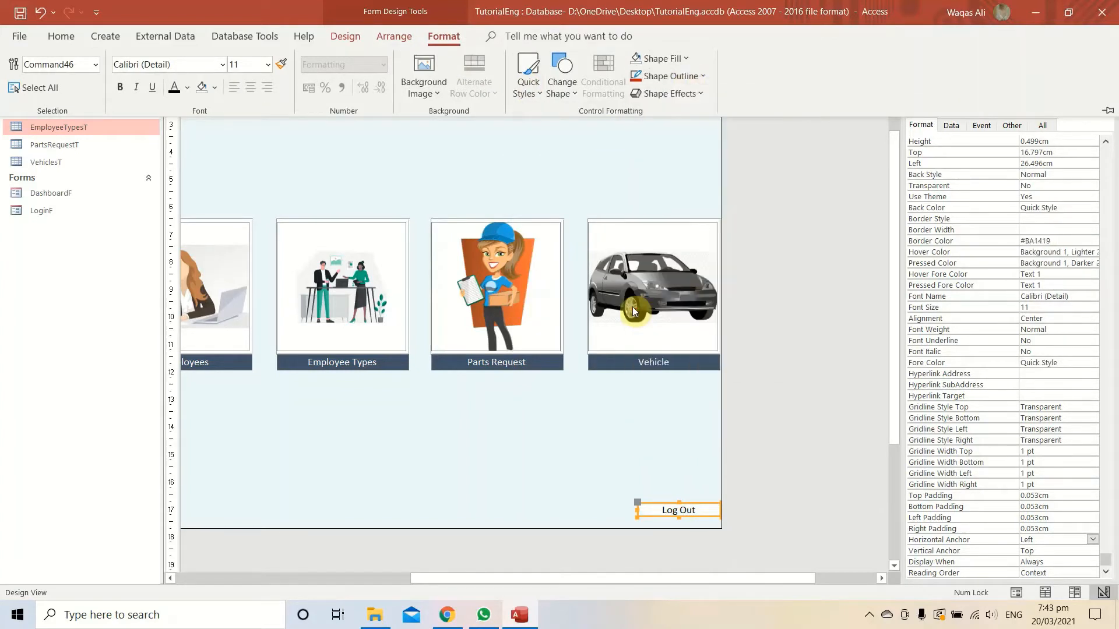
# Name the Log Out button btnLogOut and stretch it downward to a height of about 0.71 cm
pyautogui.click(678, 516)
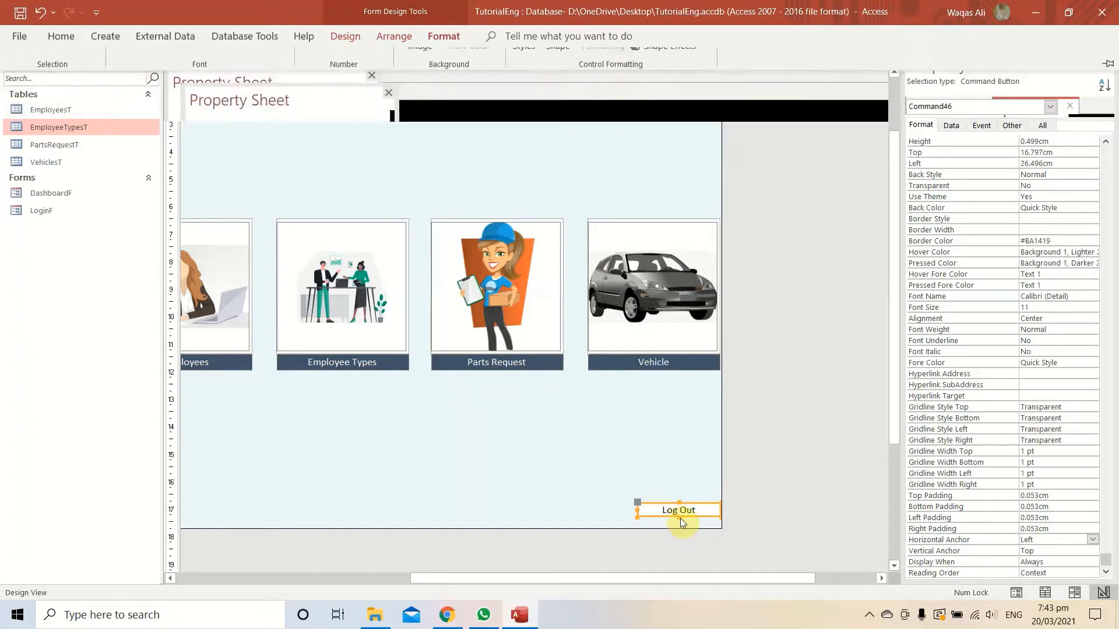
pyautogui.click(1012, 126)
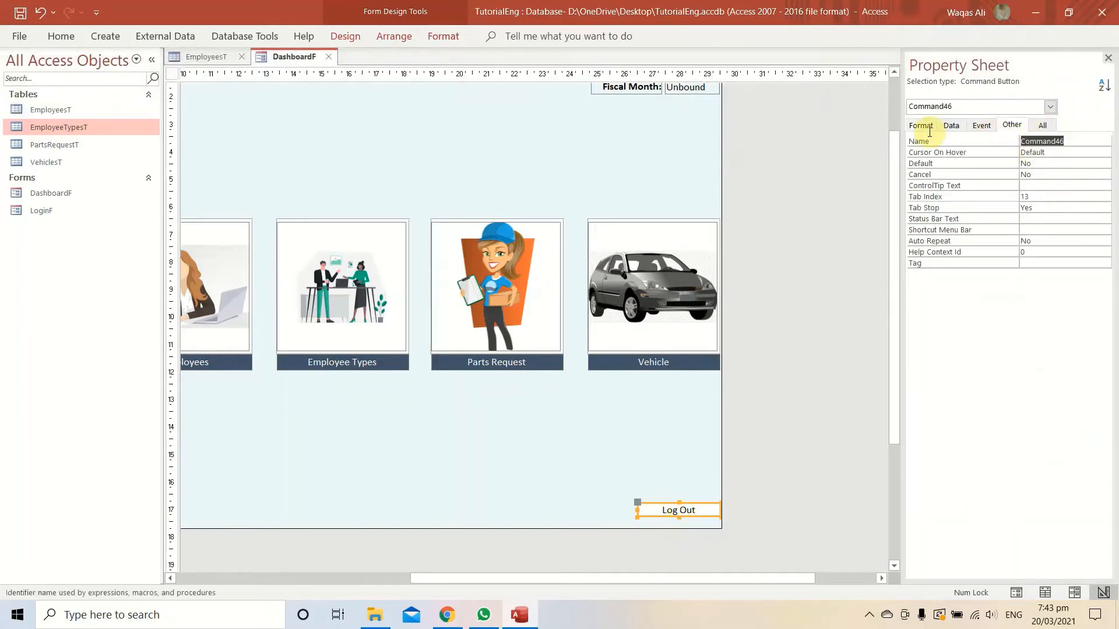
pyautogui.write('btnLogOut')
pyautogui.press('Tab')
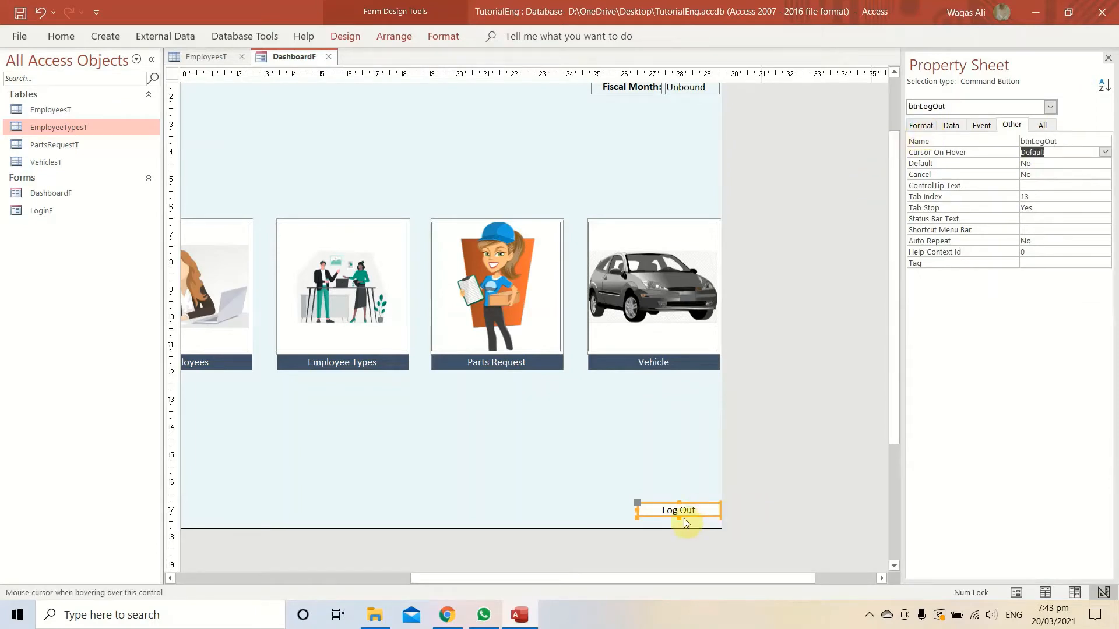
pyautogui.moveTo(678, 516); pyautogui.dragTo(679, 521)
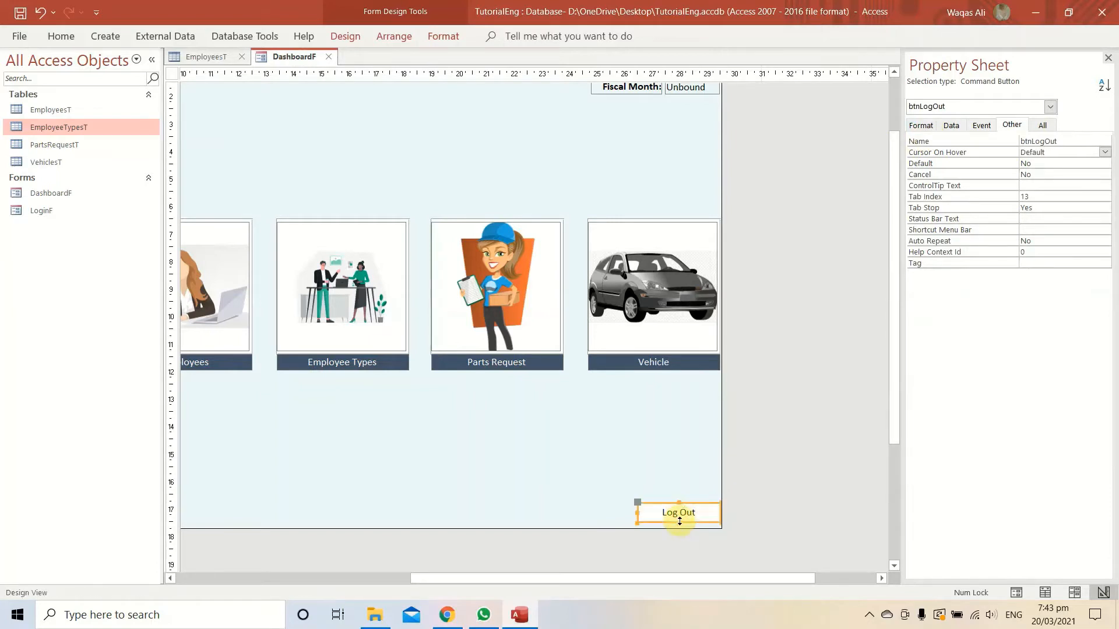
# Set the Log Out button's Horizontal Anchor to Right and its Vertical Anchor to Bottom
pyautogui.click(921, 125)
pyautogui.scroll(-2, 1040, 431)
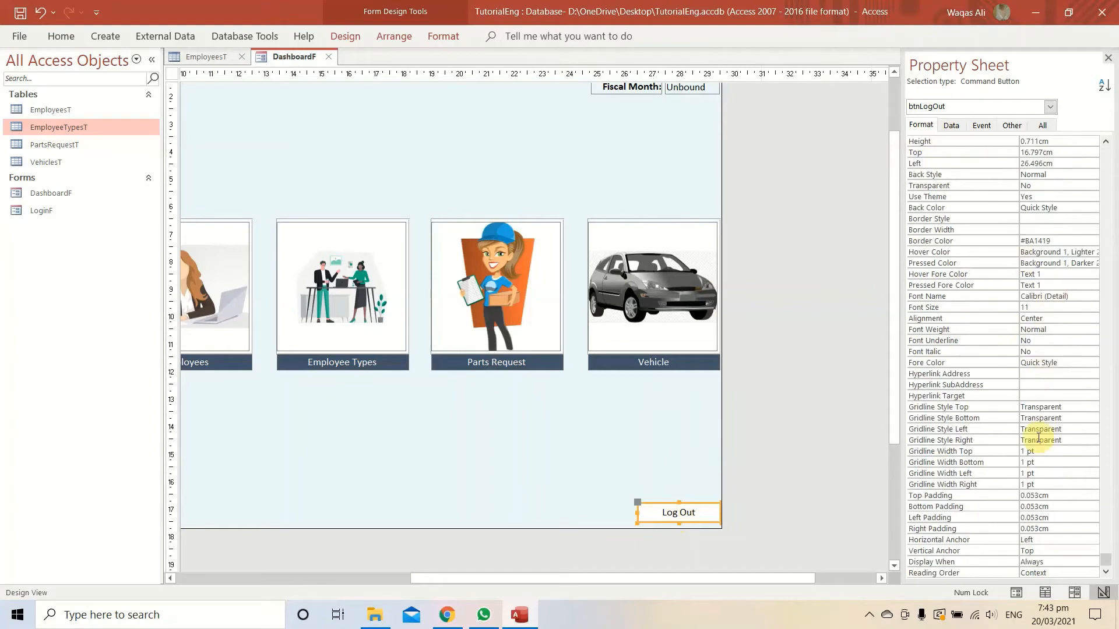
pyautogui.click(1052, 539)
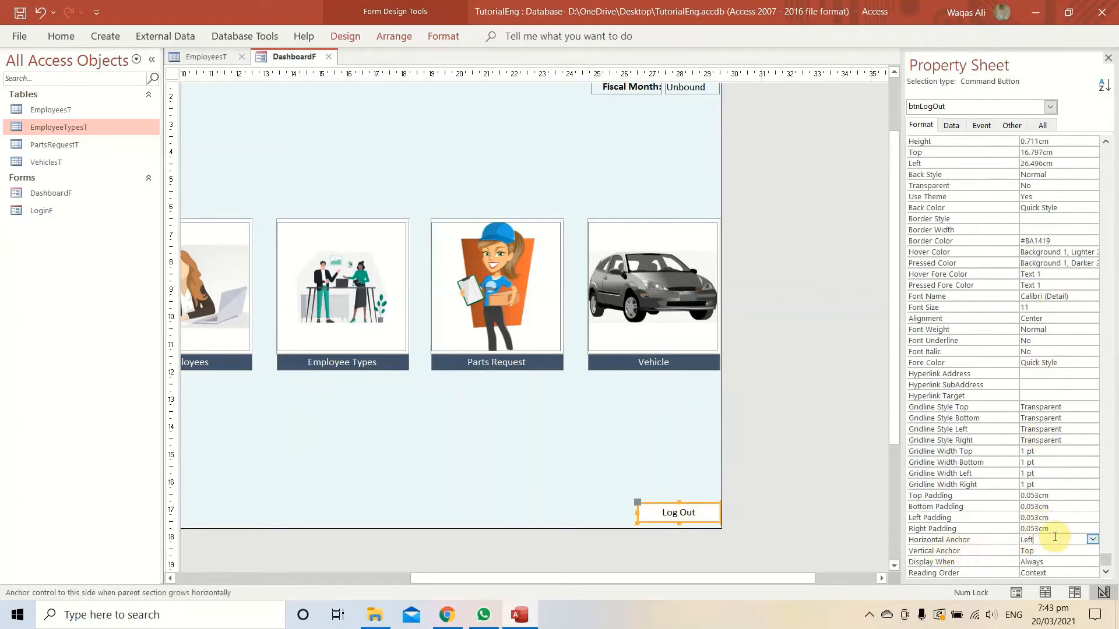
pyautogui.click(1093, 539)
pyautogui.click(1032, 561)
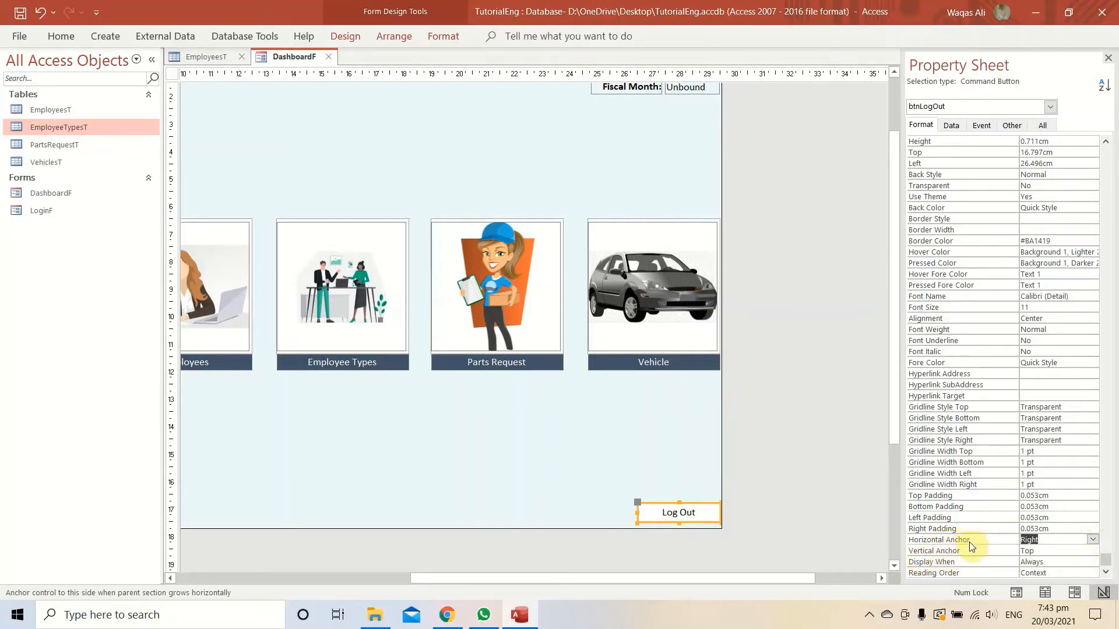
pyautogui.click(1057, 551)
pyautogui.click(1092, 551)
pyautogui.click(1076, 572)
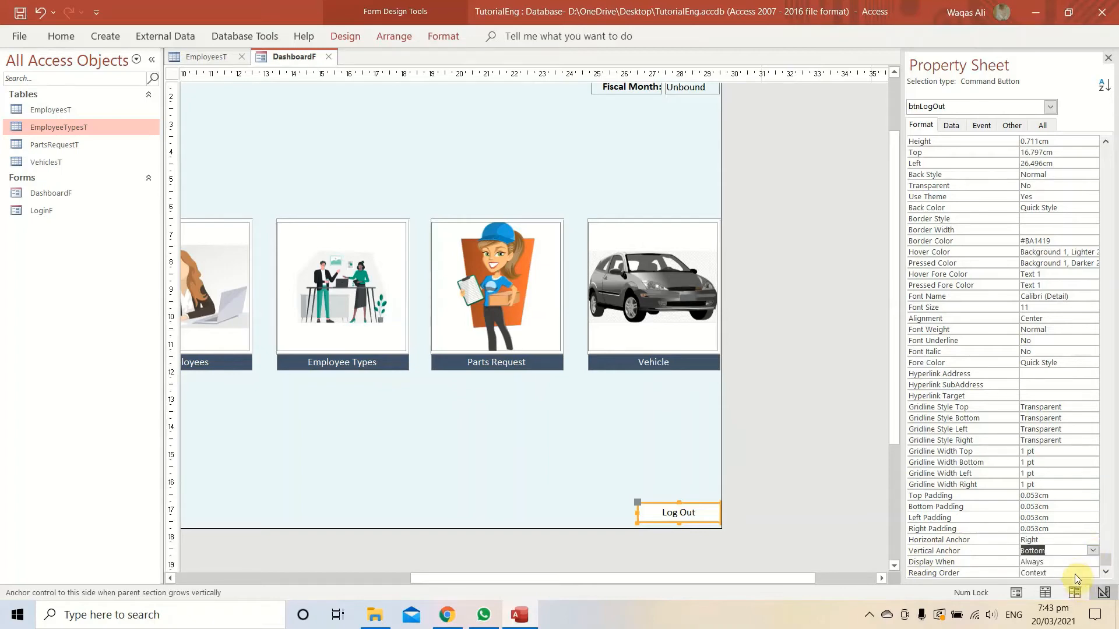
# Save DashboardF and open it in Form View to check the Log Out button's placement
pyautogui.rightClick(271, 55)
pyautogui.click(282, 64)
pyautogui.rightClick(278, 57)
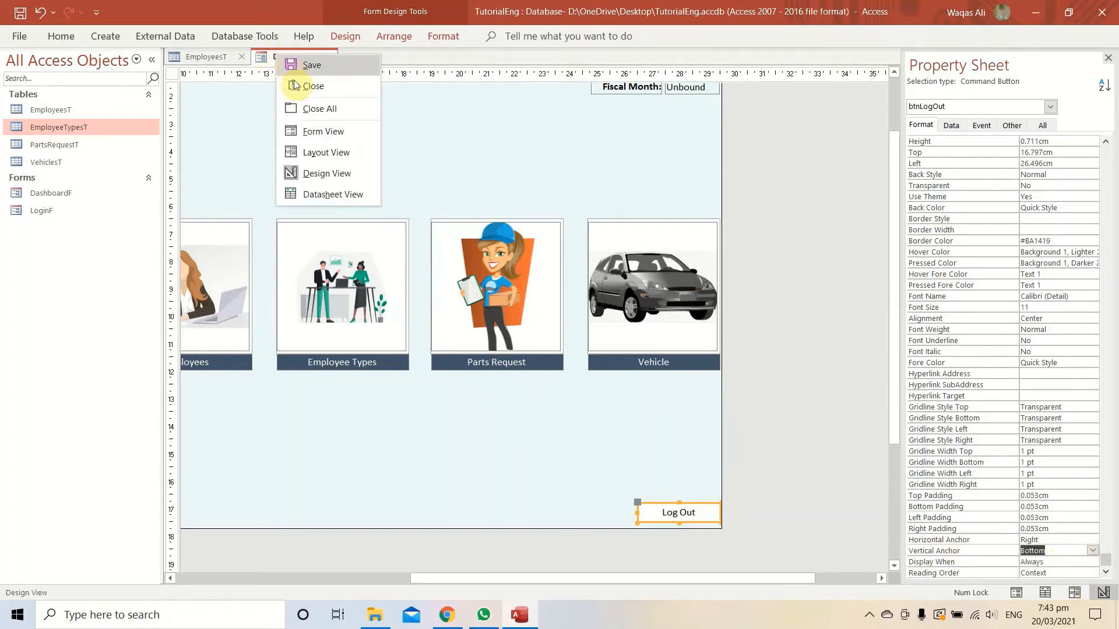
pyautogui.click(322, 133)
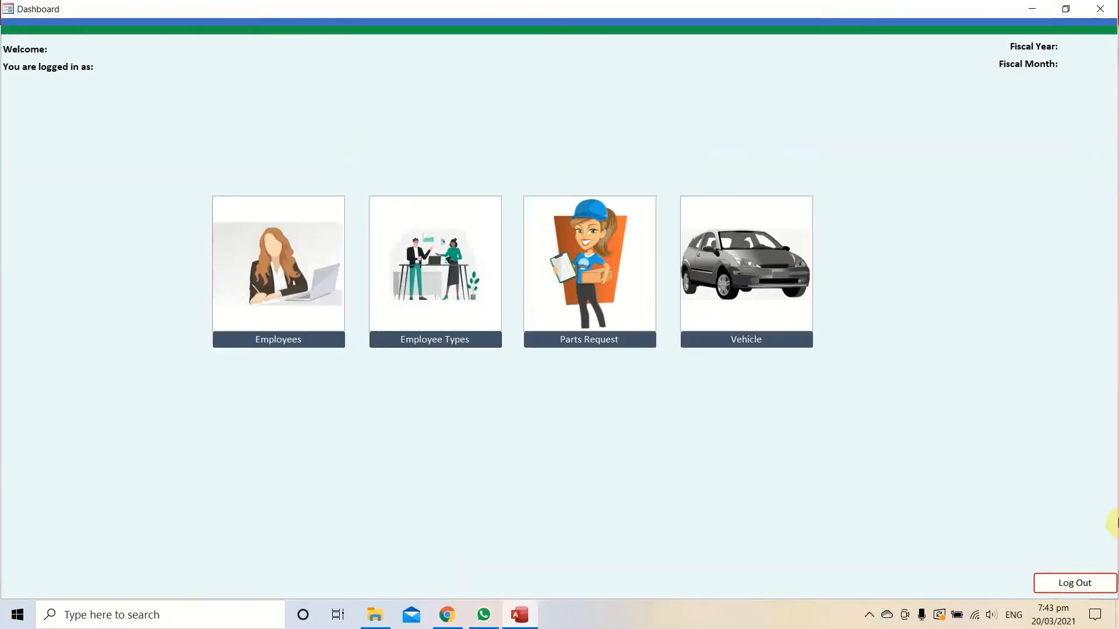